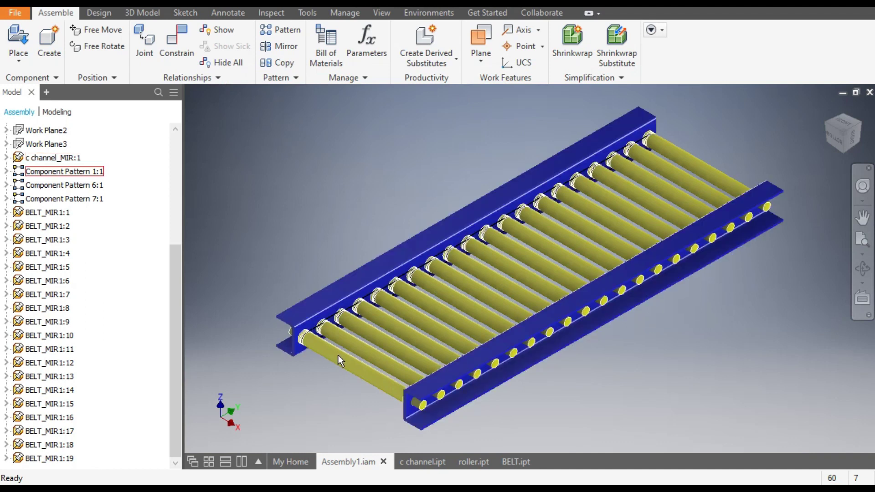
Step: Look through the C-channel, roller and belt parts, then return to the conveyor assembly
scroll(326, 371, "up", 5)
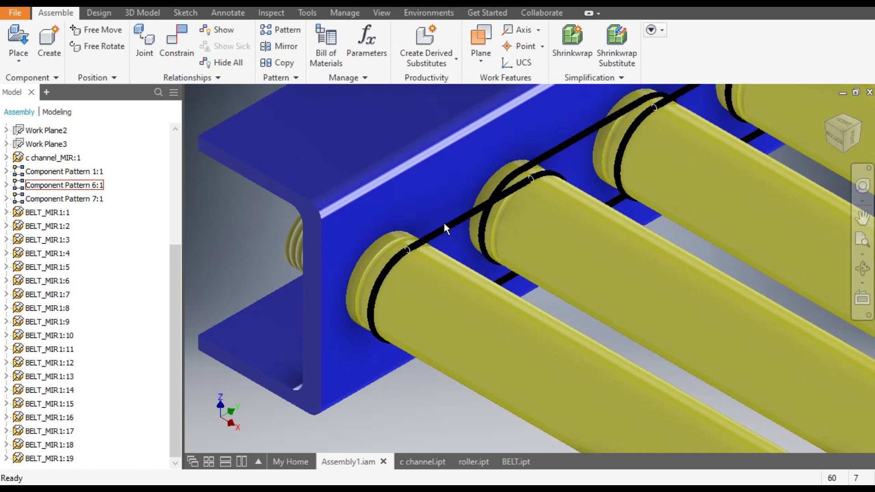
scroll(443, 223, "down", 6)
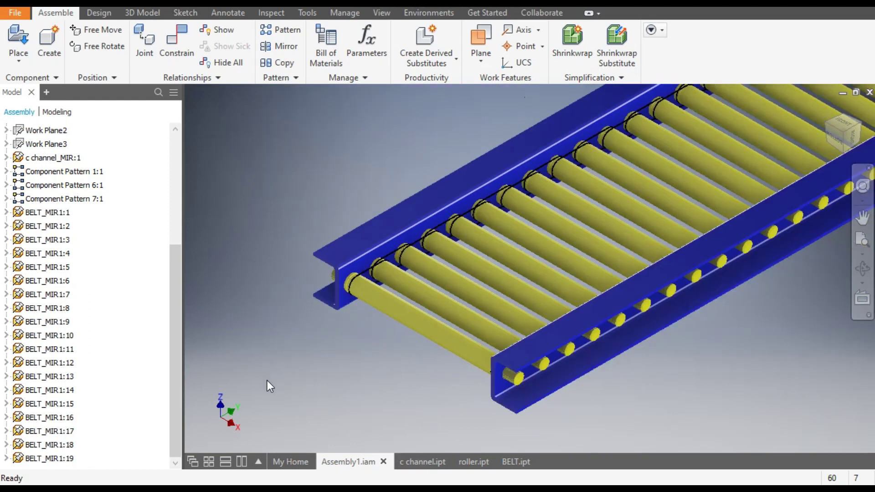
scroll(267, 381, "down", 5)
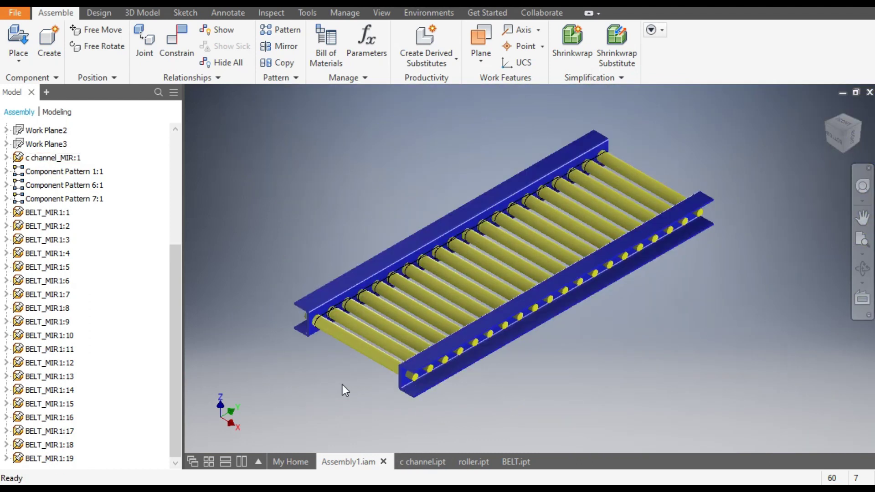
left_click(422, 461)
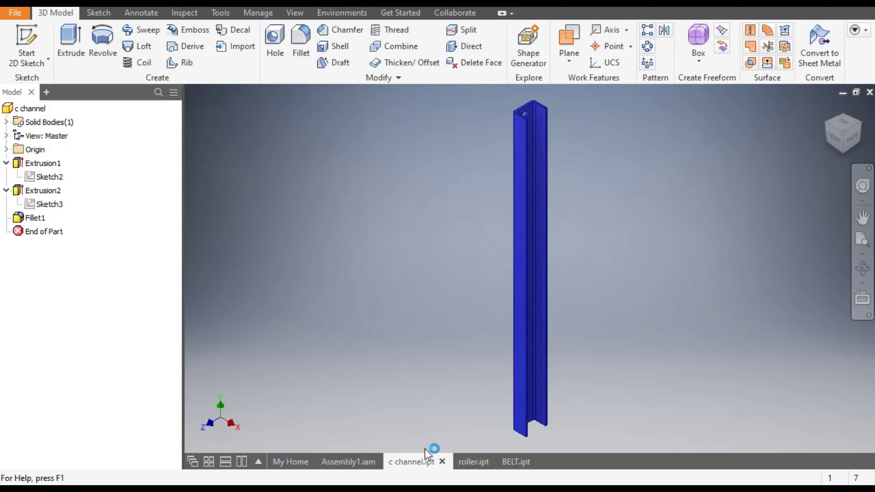
left_click(469, 462)
left_click(517, 461)
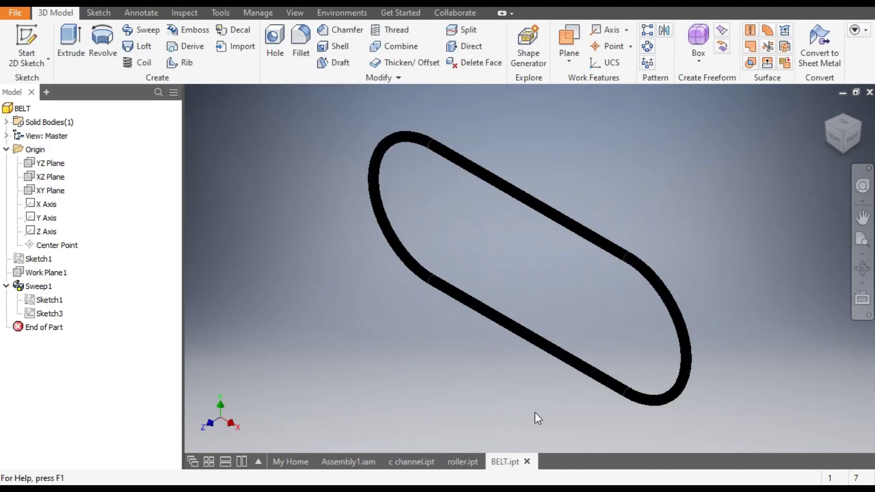
left_click(356, 462)
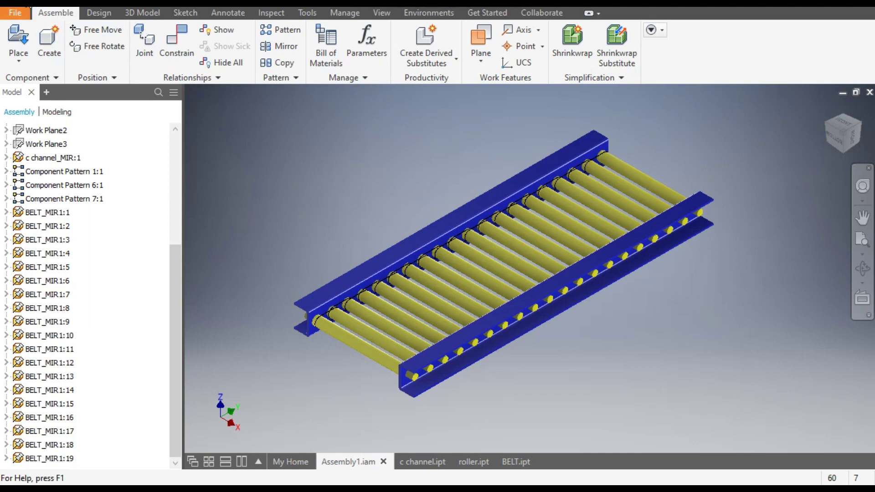
Step: Create a new Standard (mm) part and start a 2D sketch on its XY plane
key("ctrl+n")
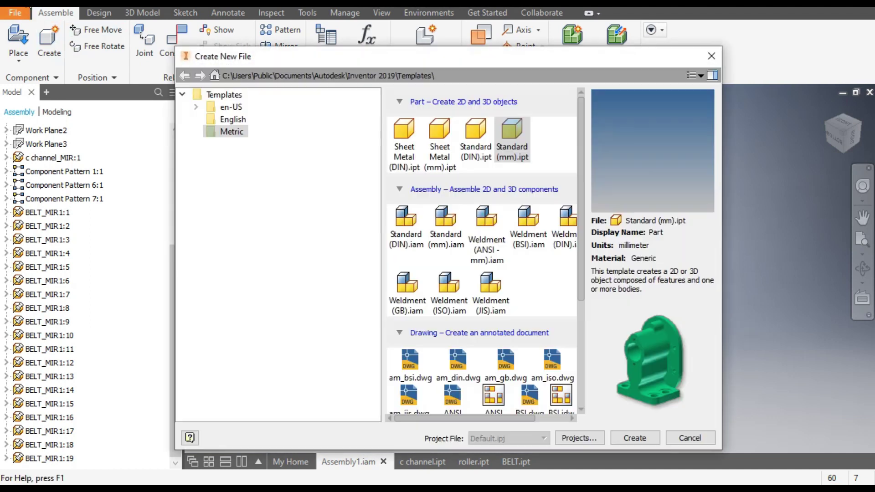
double_click(521, 138)
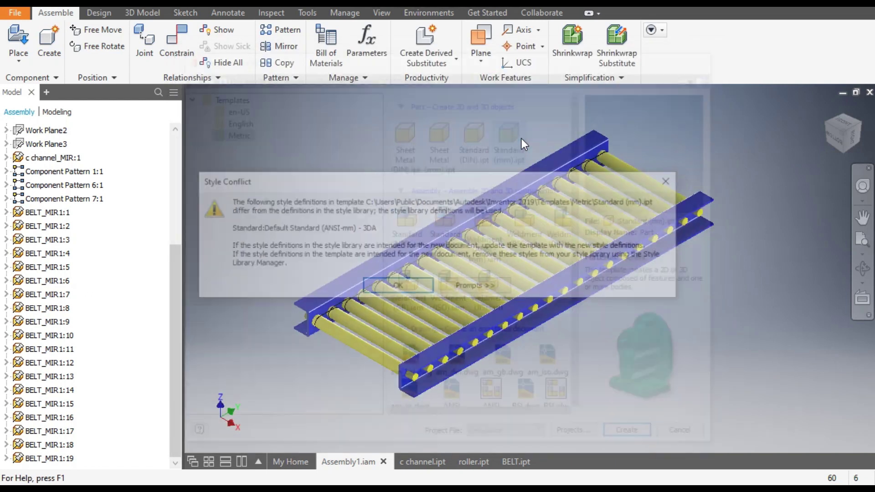
left_click(670, 182)
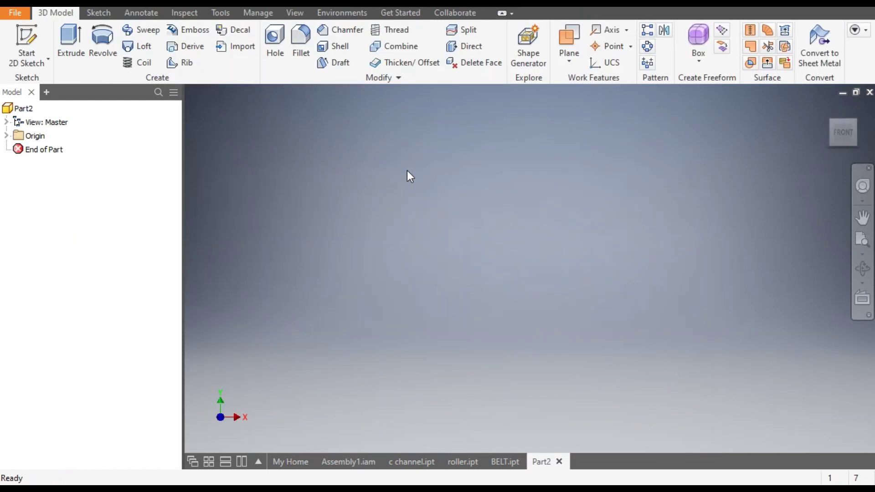
left_click(26, 41)
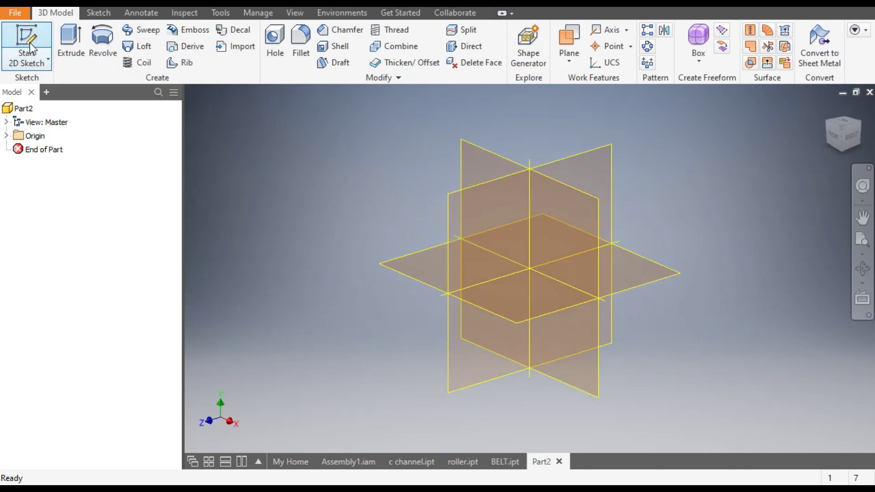
left_click(502, 164)
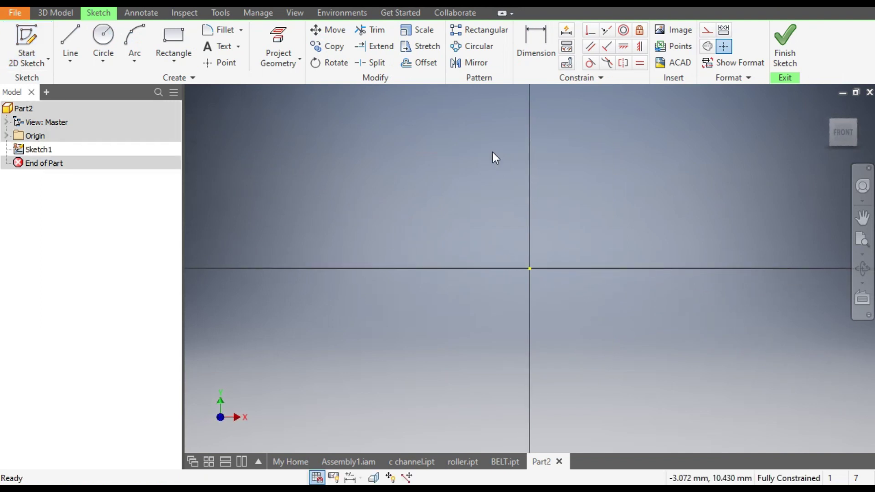
Step: Draw the stepped line profile from the origin, closing it back on the horizontal axis
left_click(74, 53)
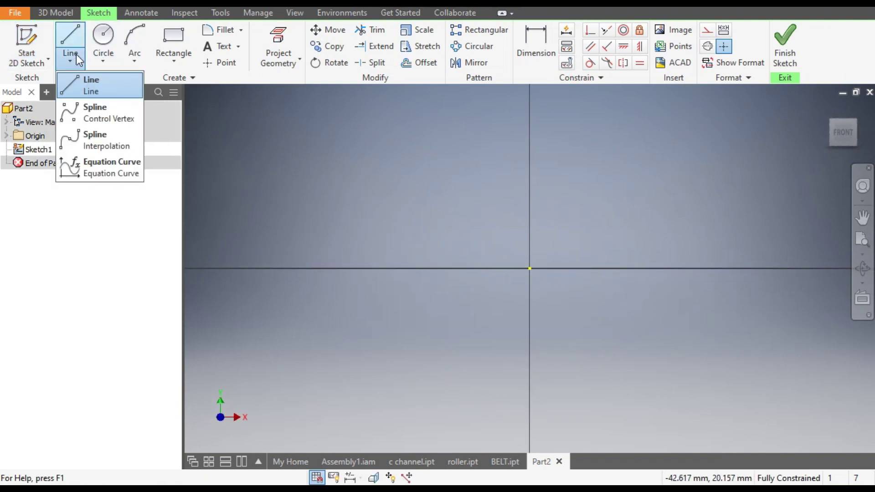
left_click(112, 84)
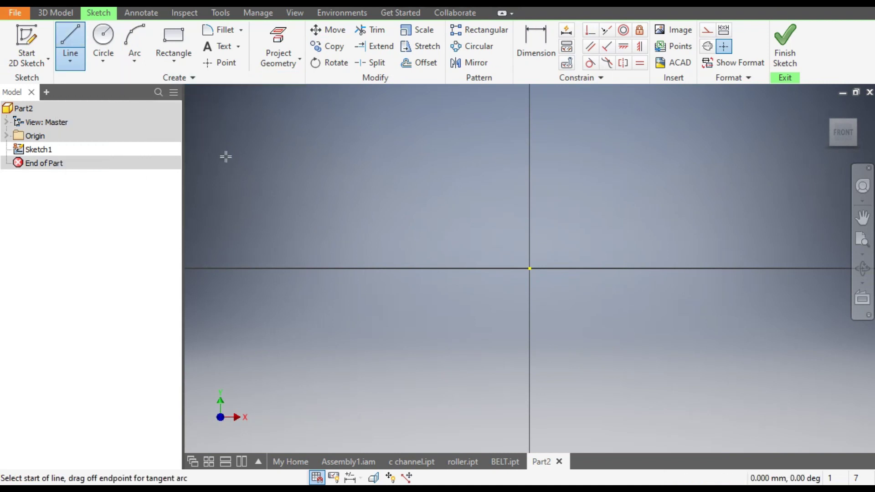
left_click(674, 268)
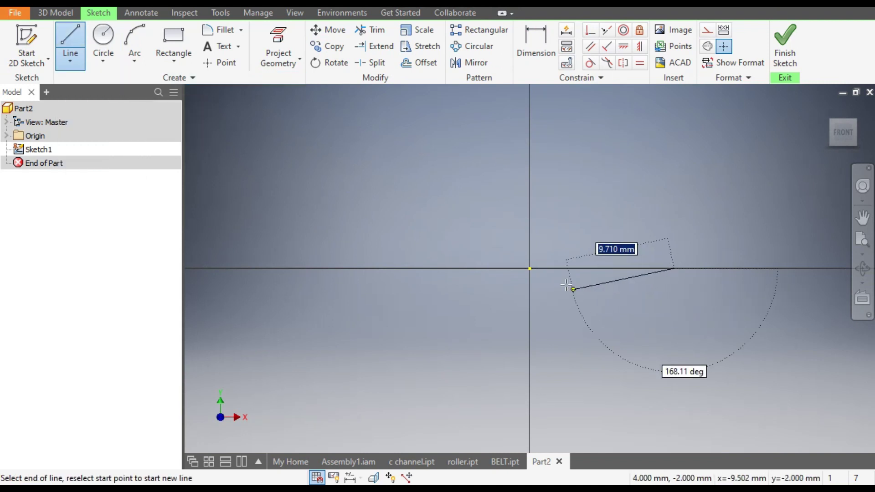
left_click(530, 268)
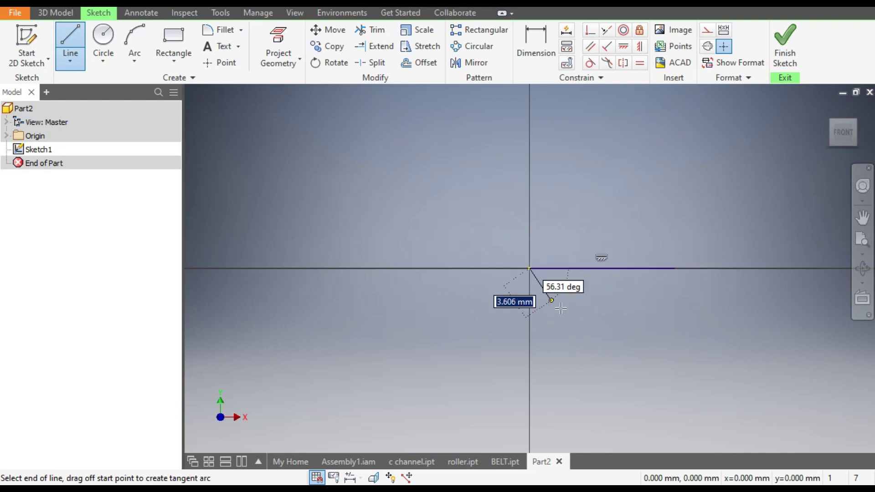
left_click(530, 135)
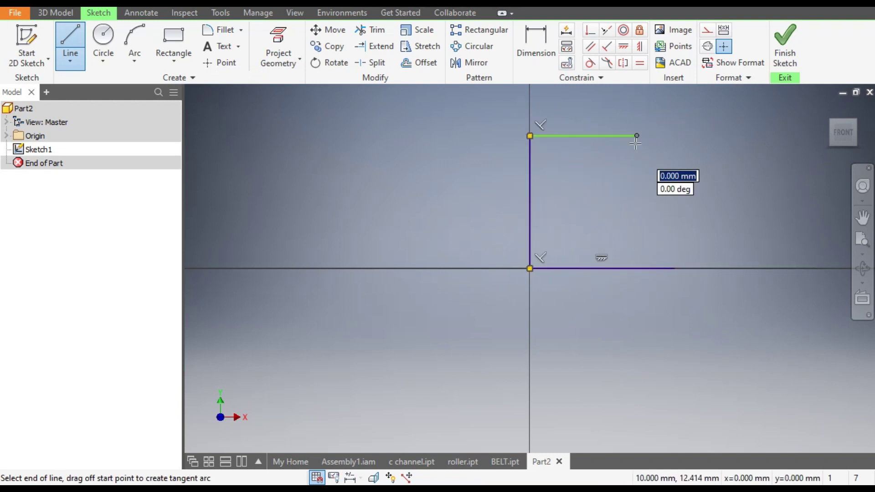
left_click(636, 161)
left_click(565, 161)
left_click(562, 246)
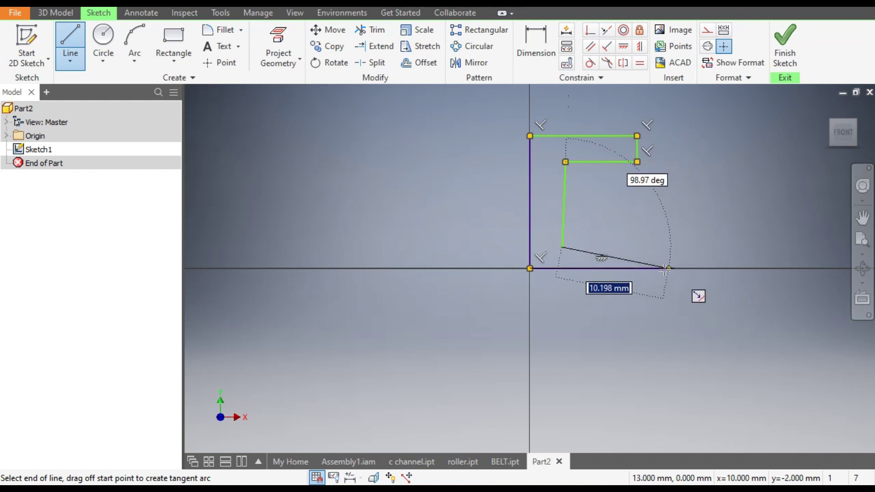
left_click(674, 248)
left_click(674, 269)
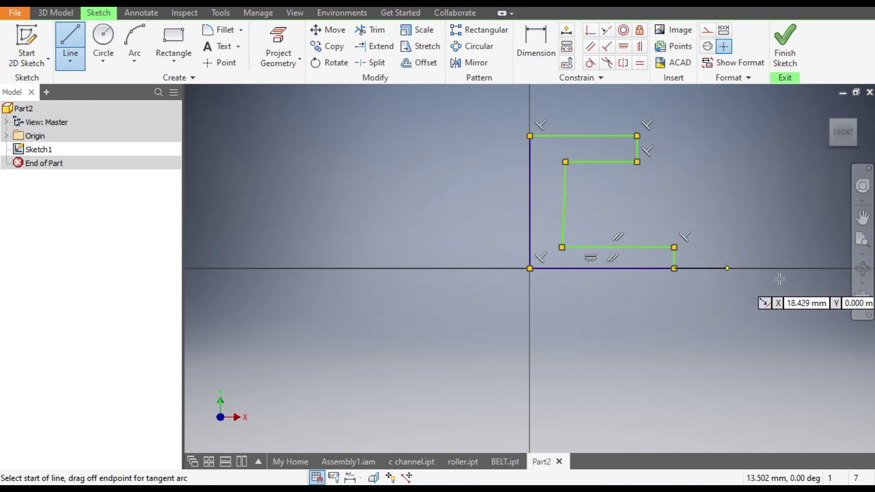
key("Escape")
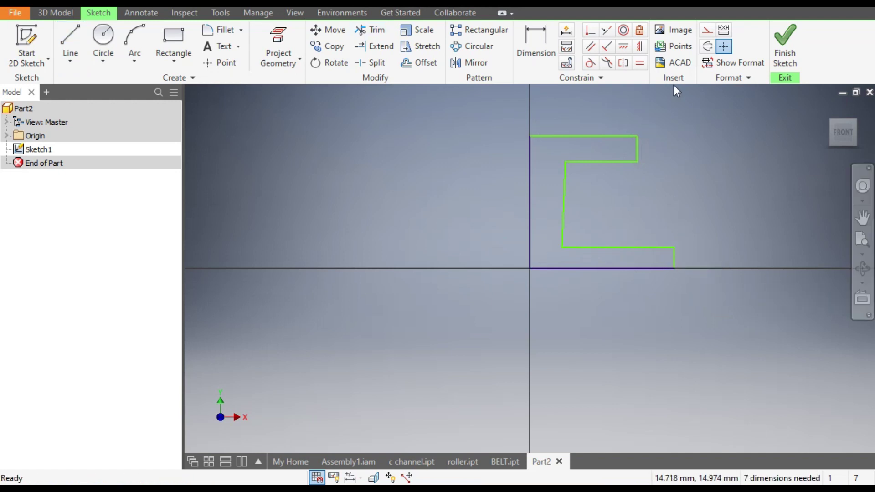
Step: Apply a Vertical constraint to the slanted inner line of the profile
left_click(641, 51)
left_click(567, 193)
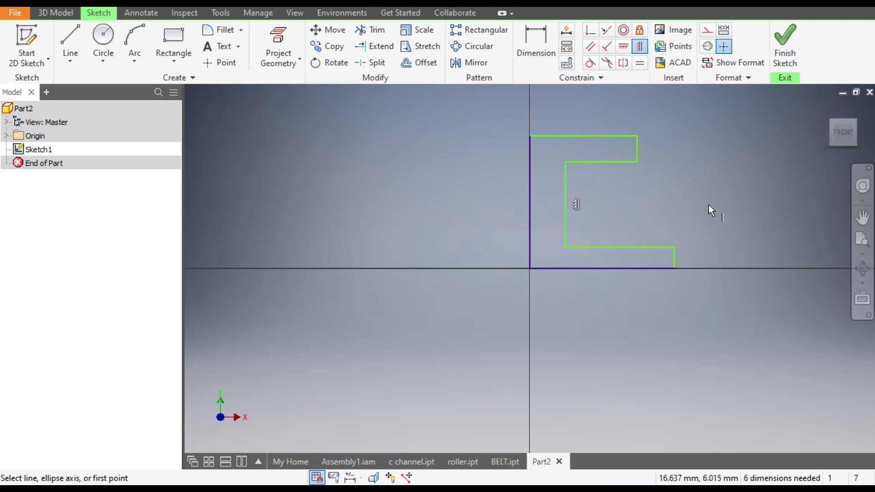
key("Escape")
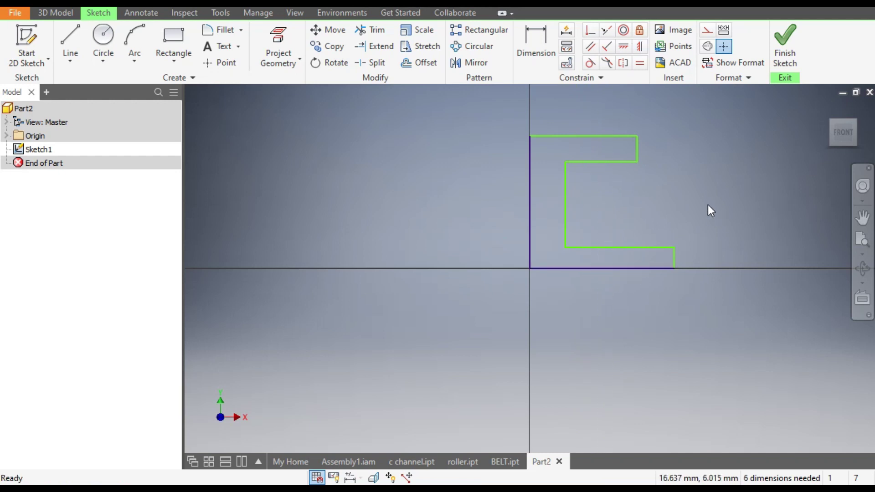
Step: Dimension the bottom and top lines of the profile at 50 mm each
left_click(537, 36)
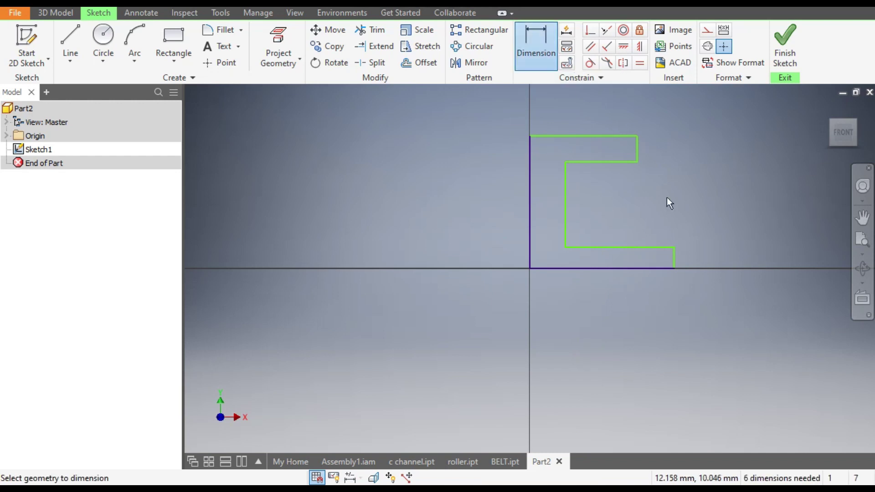
left_click(621, 270)
left_click(619, 306)
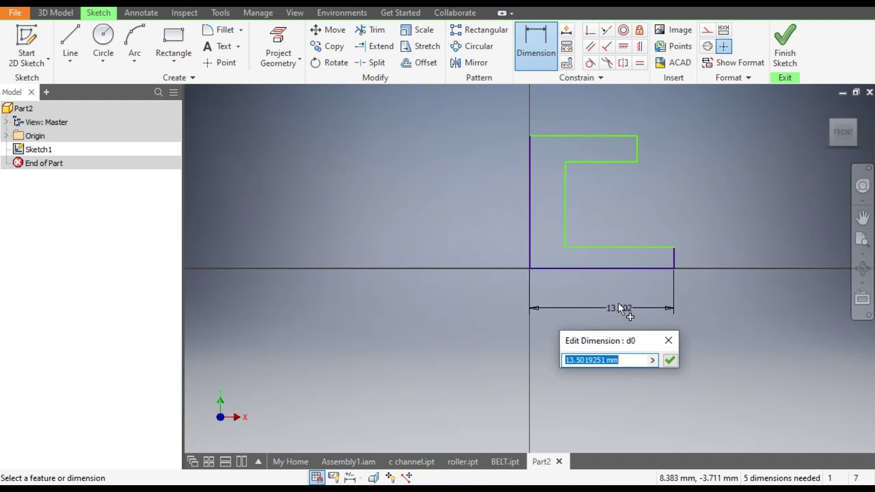
type("50")
key("Return")
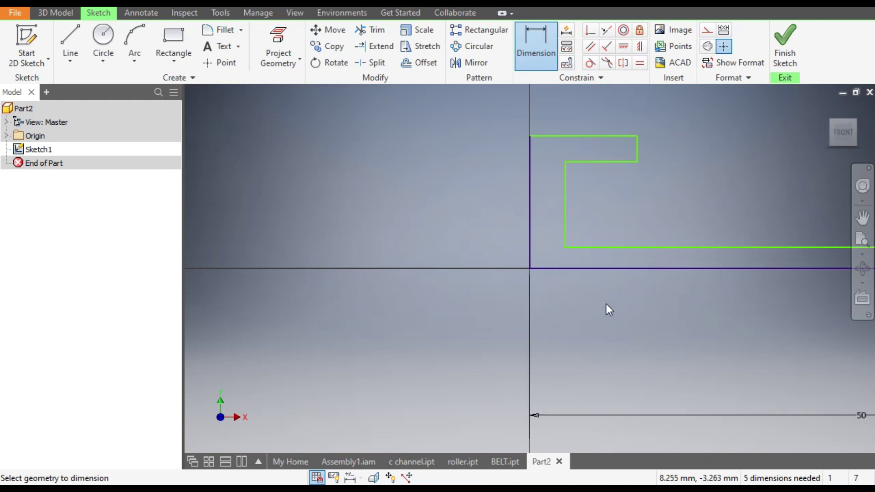
scroll(401, 255, "down", 5)
scroll(395, 253, "up", 3)
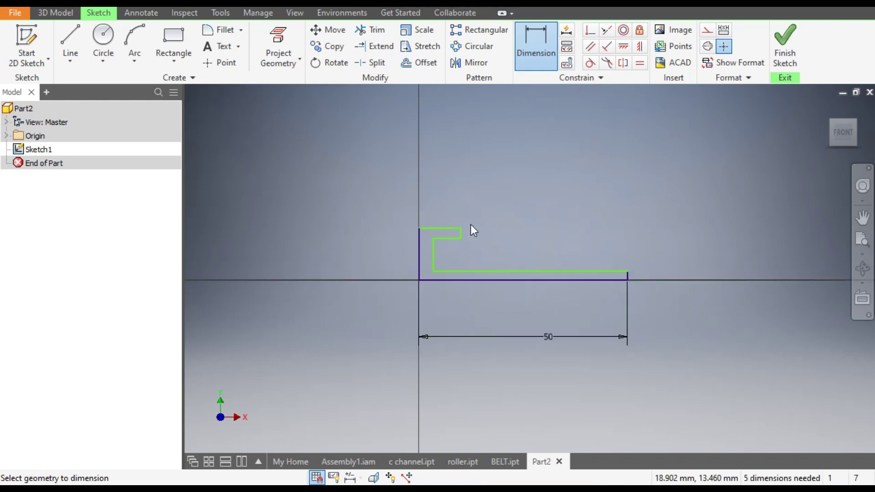
left_click(434, 228)
left_click(436, 204)
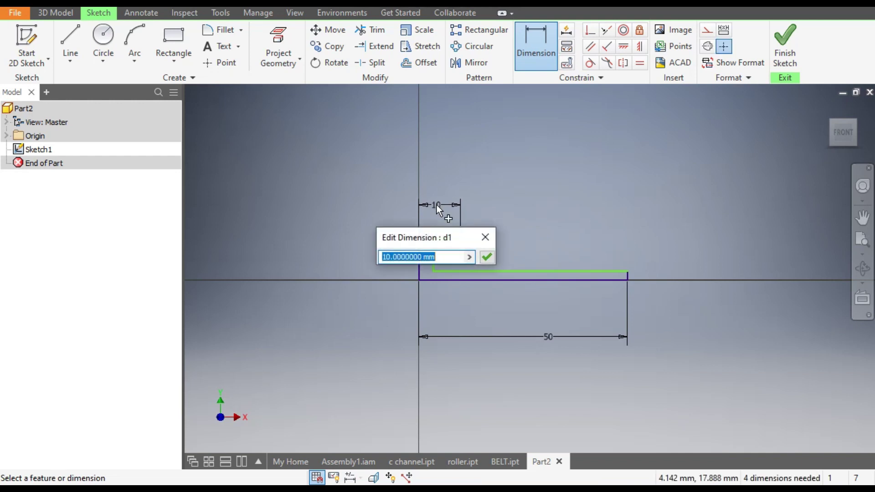
type("50")
key("Return")
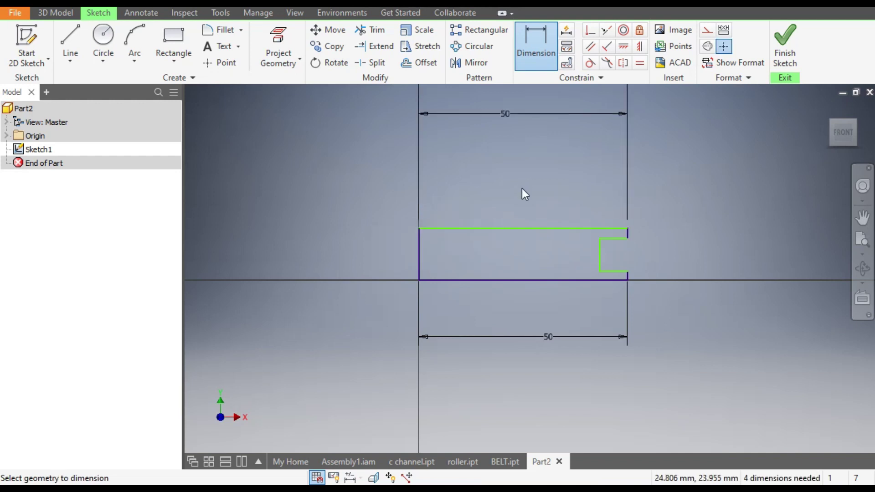
Step: Dimension the left side of the profile to 75 mm tall
left_click(418, 262)
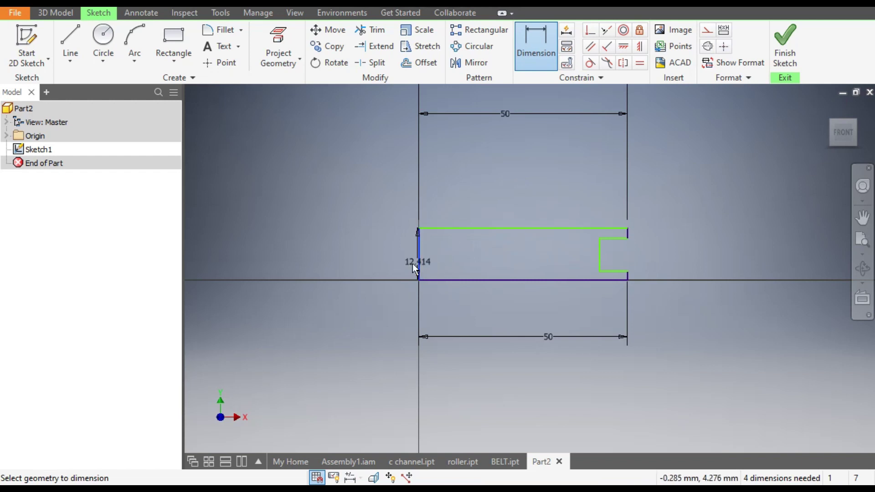
left_click(380, 263)
type("75")
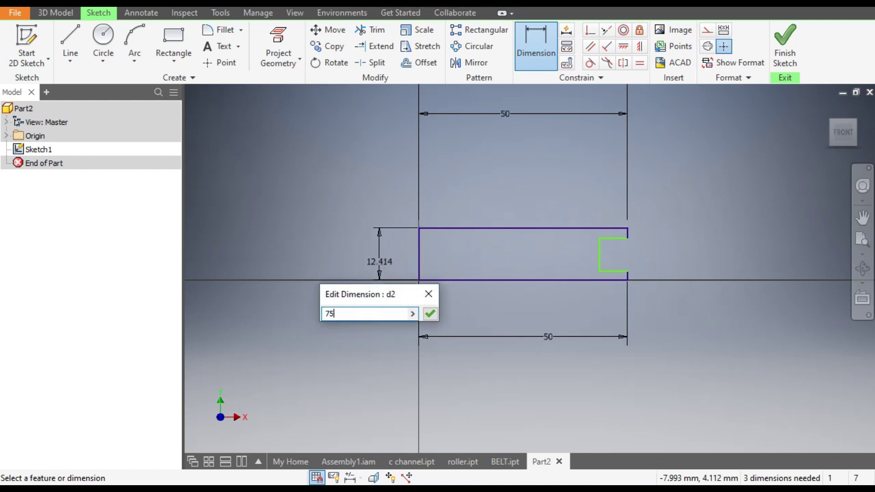
key("Return")
scroll(387, 266, "down", 2)
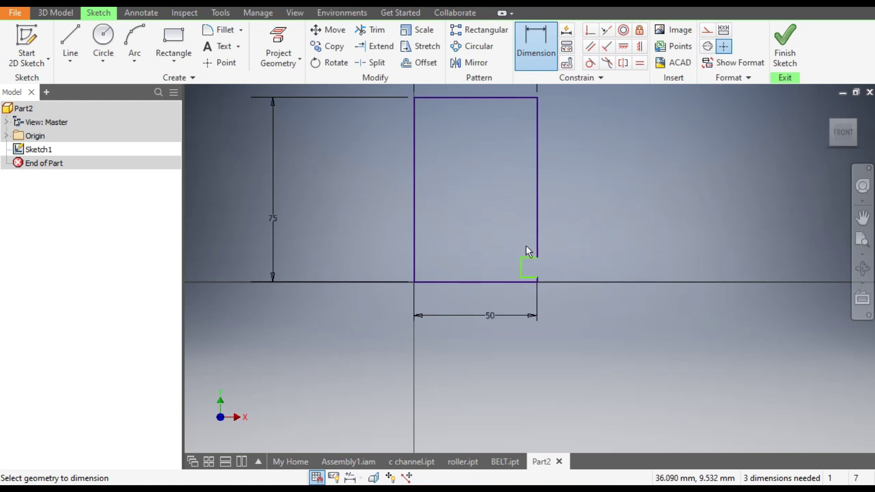
Step: Dimension both flange lip heights to 5 mm
left_click(537, 212)
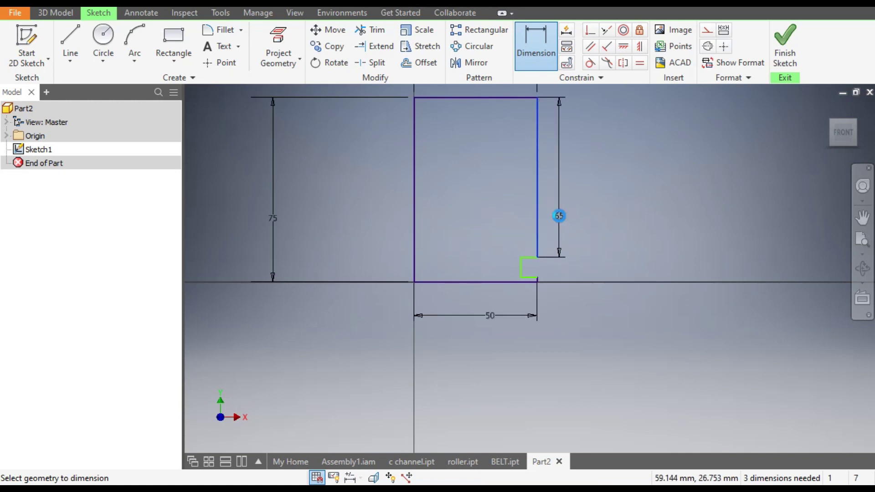
left_click(559, 215)
type("5")
key("Return")
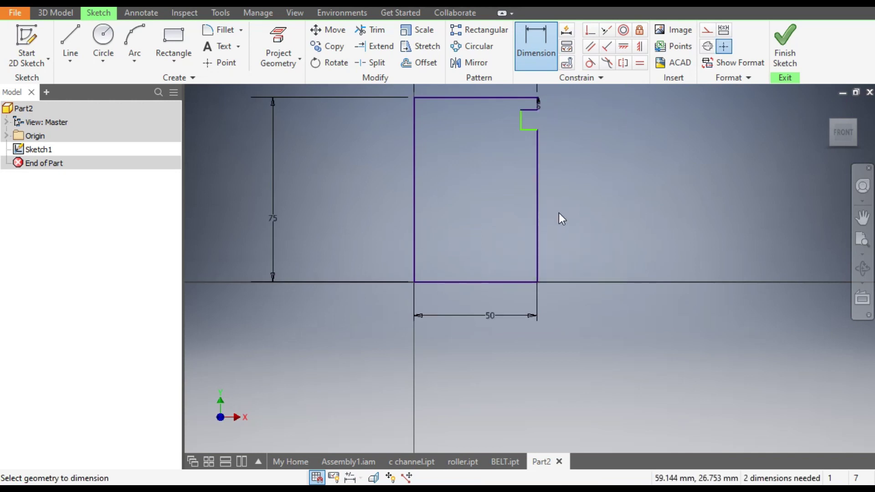
left_click(547, 191)
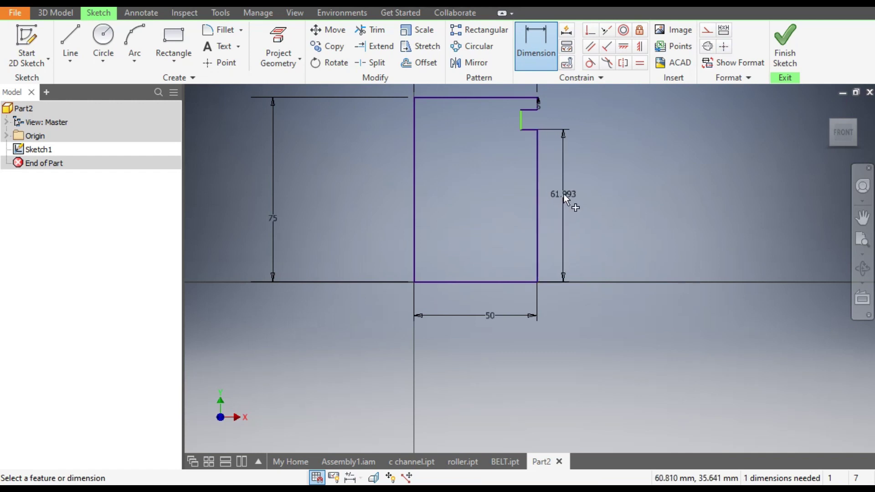
left_click(568, 197)
type("5")
key("Return")
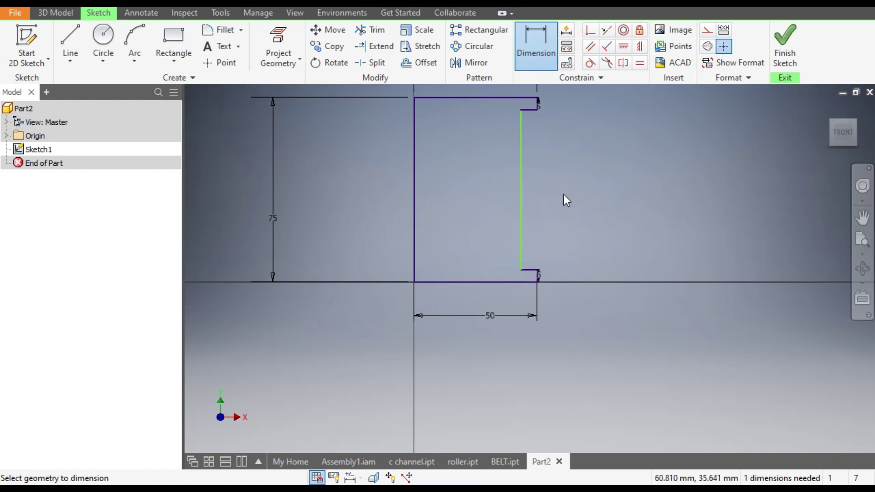
Step: Set the web thickness to 7.5 mm and finish the sketch
left_click(521, 206)
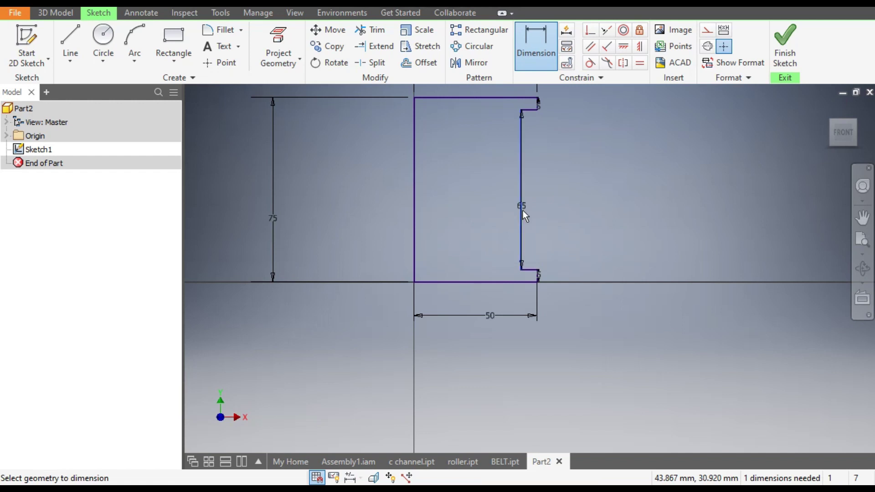
left_click(415, 226)
left_click(466, 214)
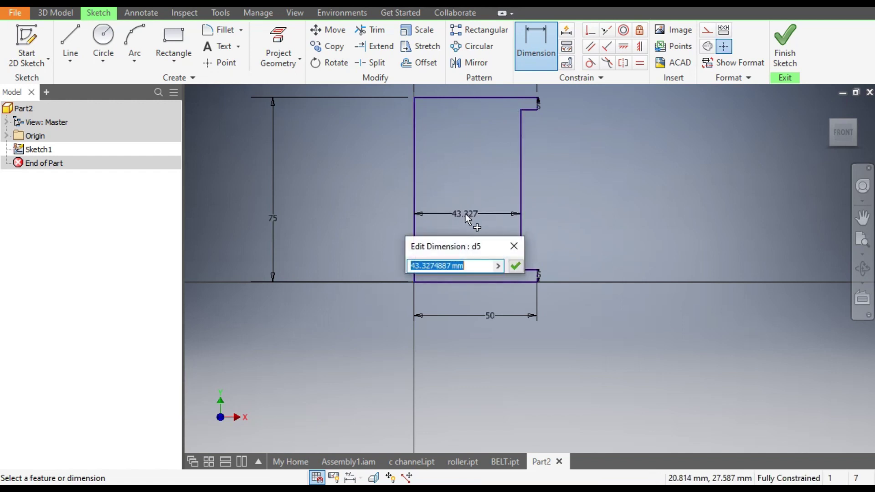
type("7.5")
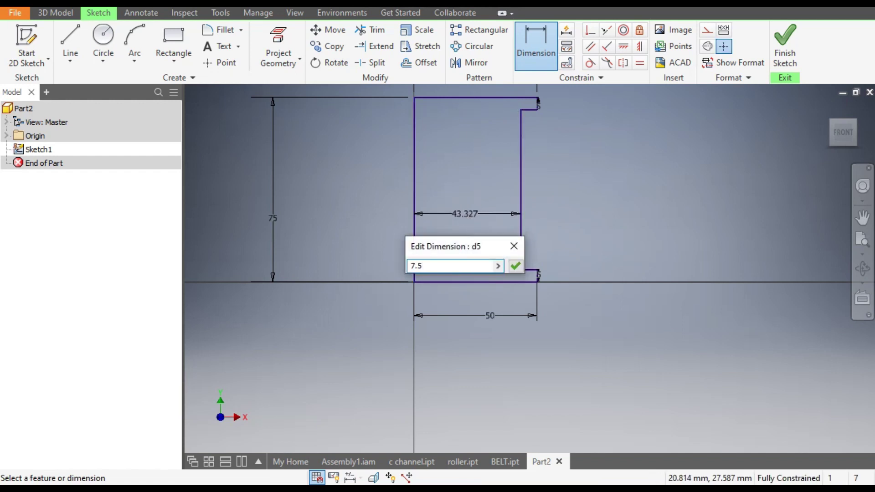
key("Return")
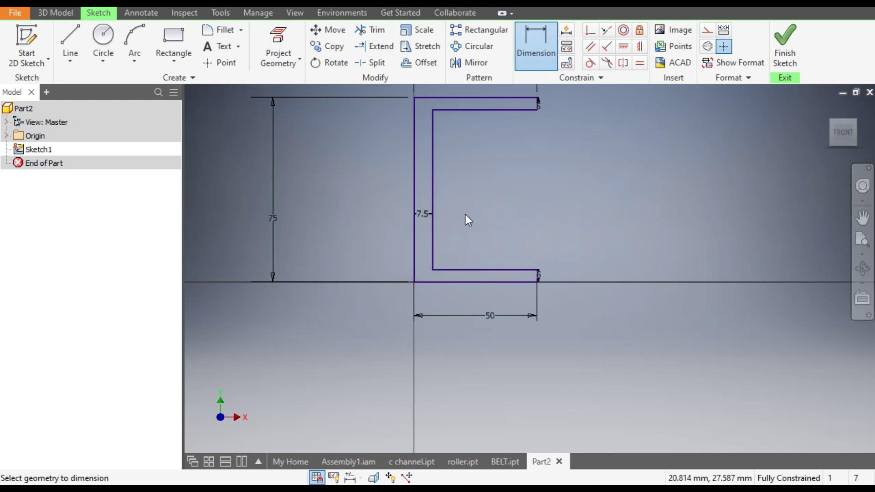
scroll(467, 215, "down", 3)
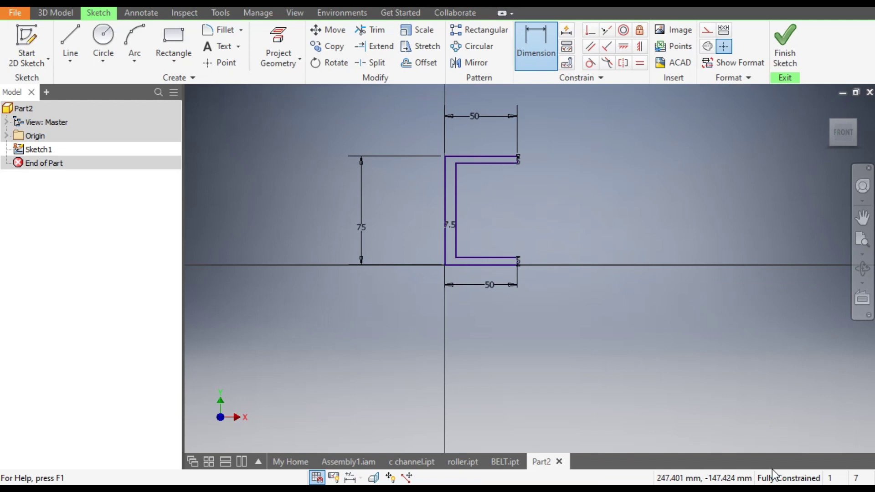
scroll(477, 129, "up", 2)
scroll(485, 223, "down", 2)
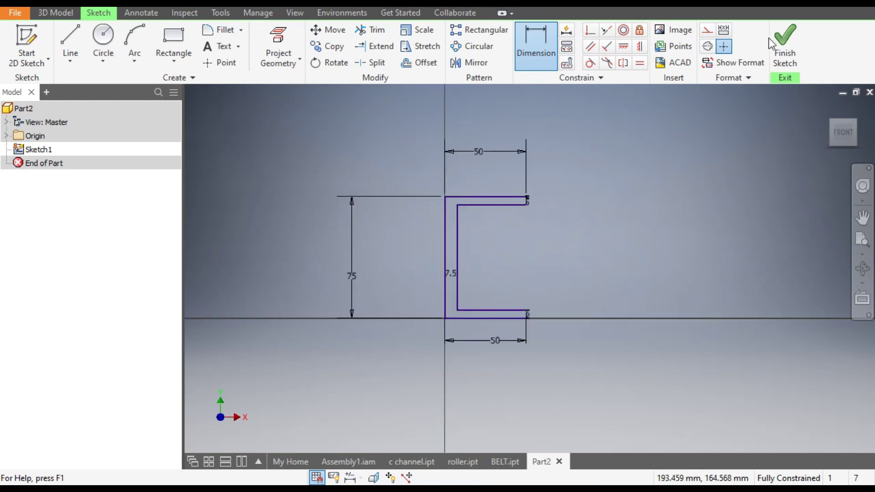
left_click(786, 40)
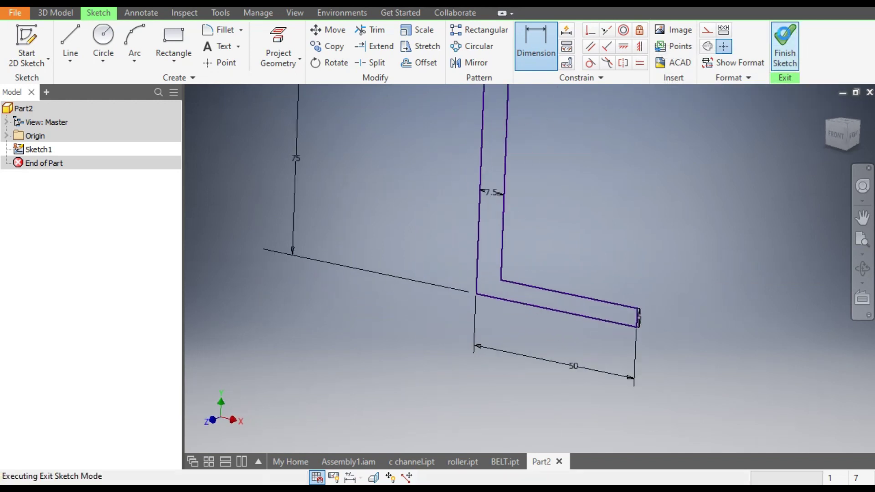
scroll(428, 362, "down", 2)
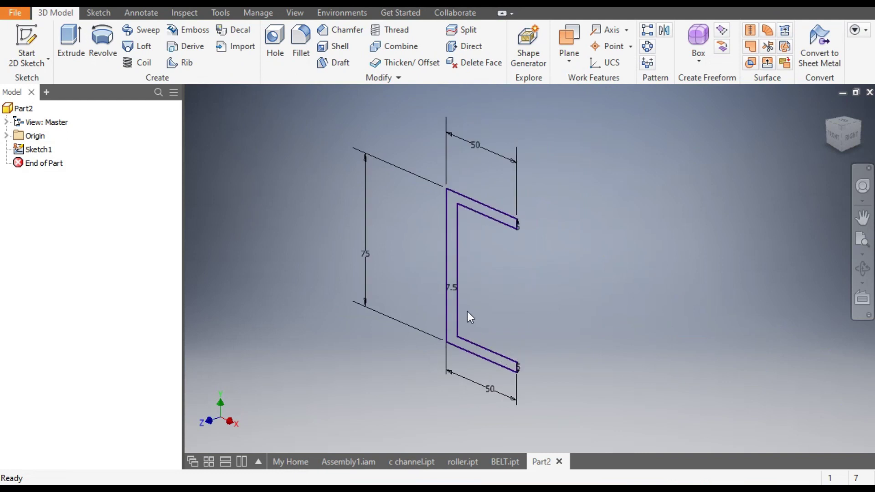
Step: Extrude the C-channel profile 1000 mm with the Symmetric direction
left_click(67, 45)
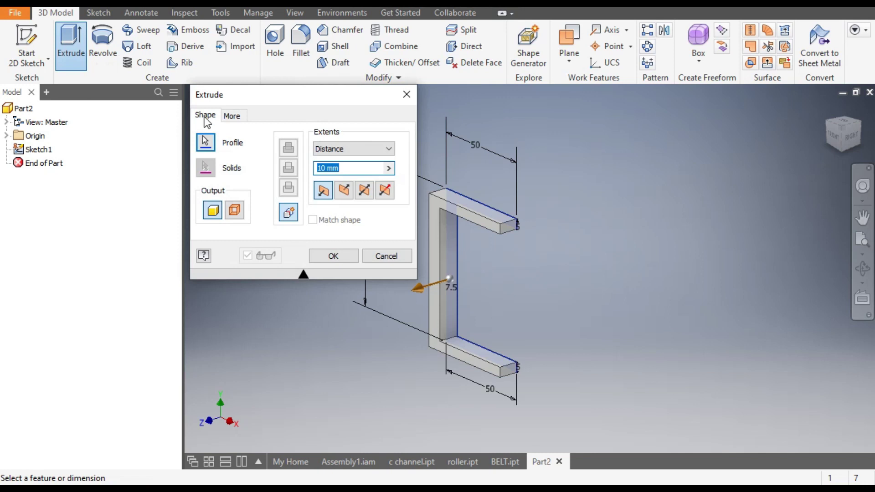
left_click(326, 168)
type("00")
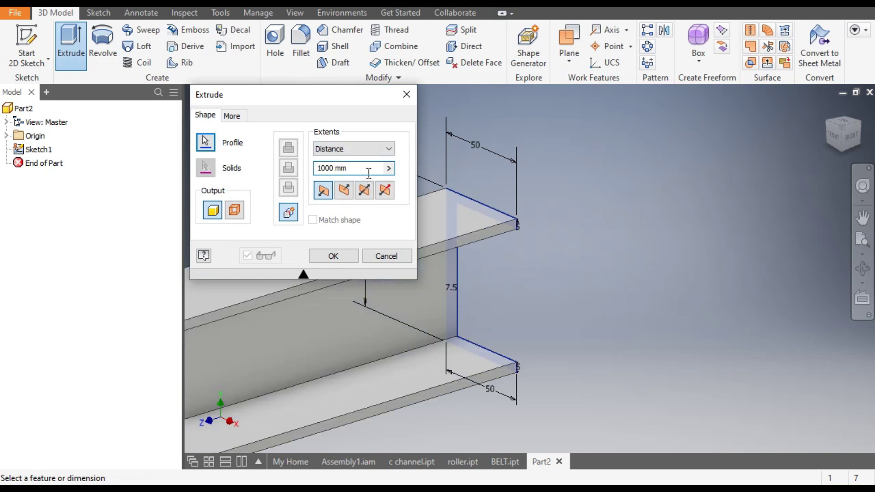
scroll(714, 192, "down", 8)
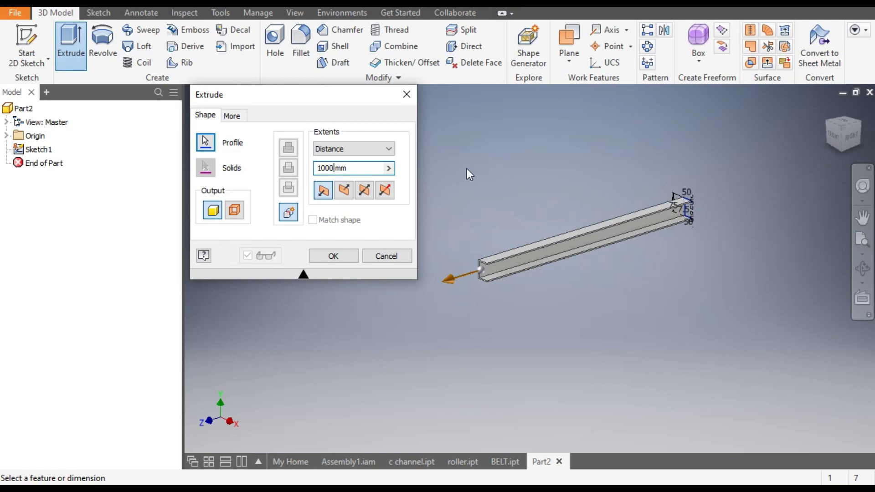
left_click(361, 192)
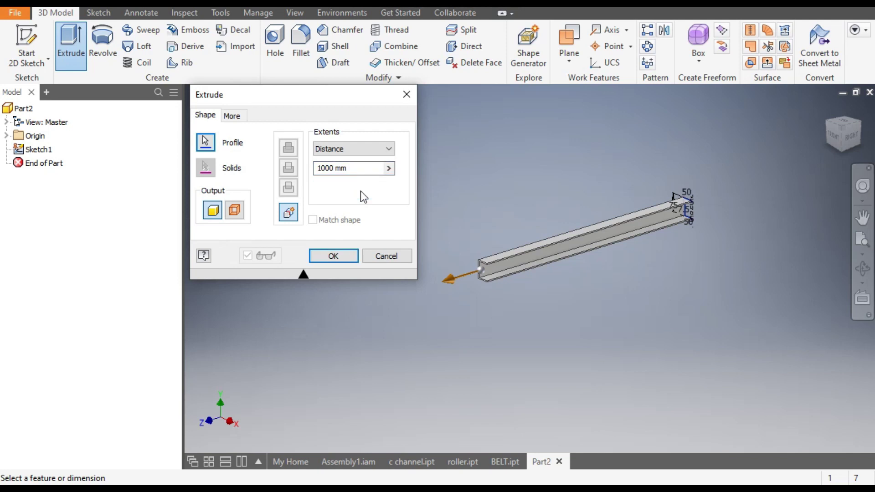
scroll(683, 204, "up", 2)
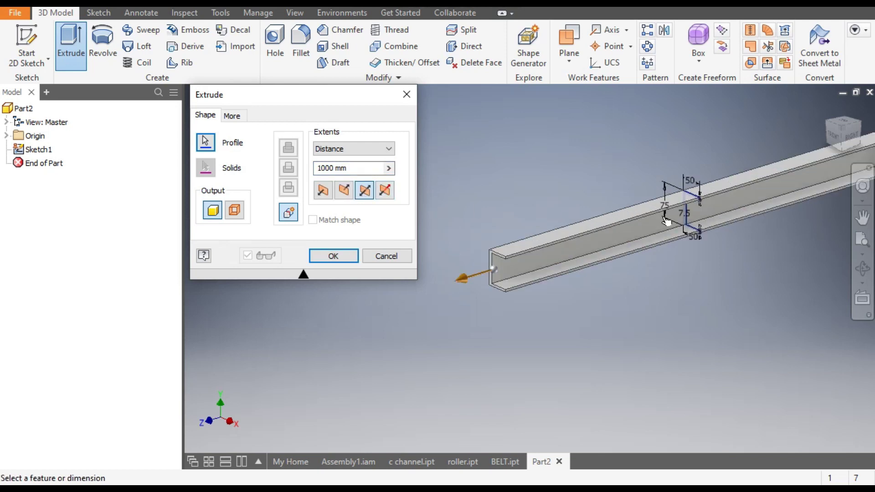
scroll(554, 282, "down", 2)
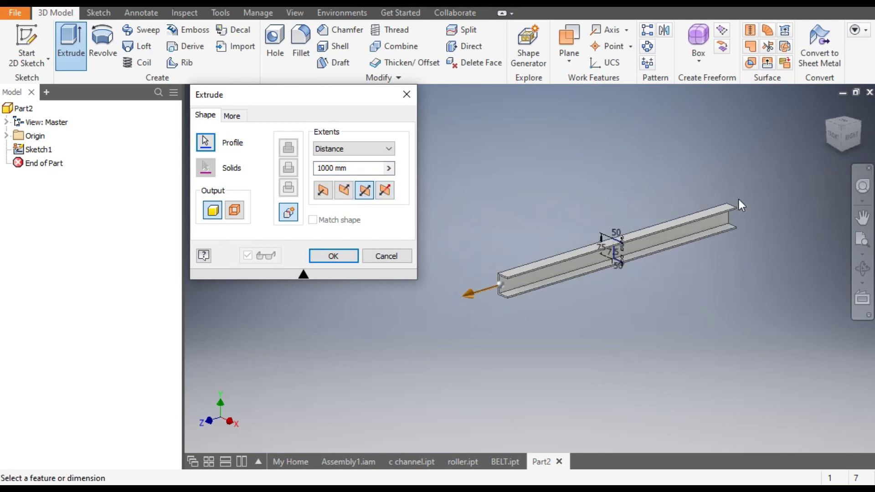
left_click(346, 257)
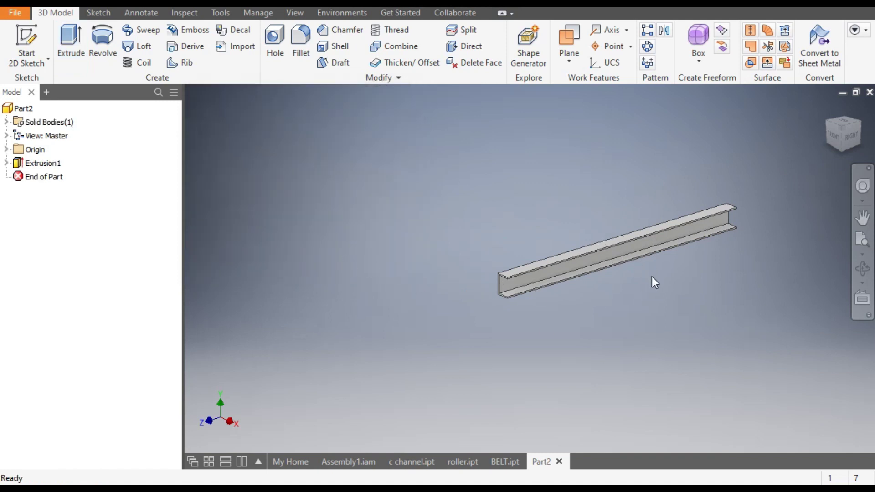
scroll(535, 286, "up", 4)
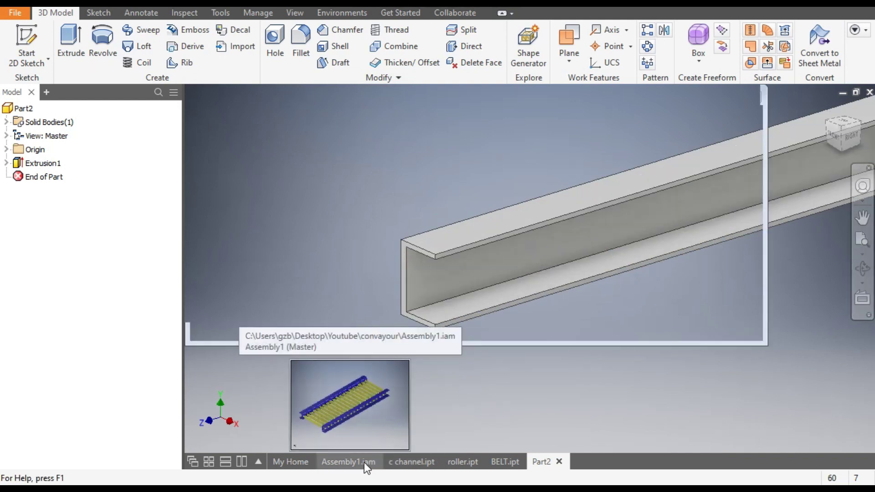
left_click(349, 462)
scroll(457, 392, "up", 5)
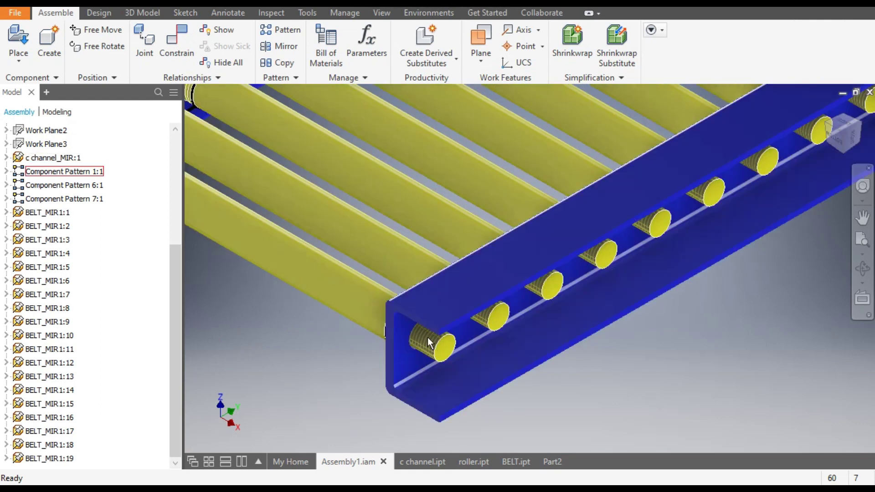
scroll(411, 342, "up", 5)
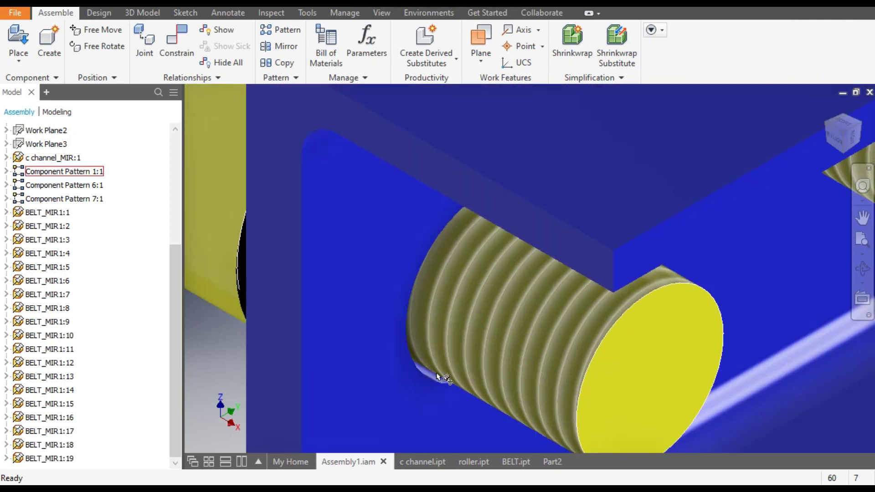
scroll(452, 343, "down", 5)
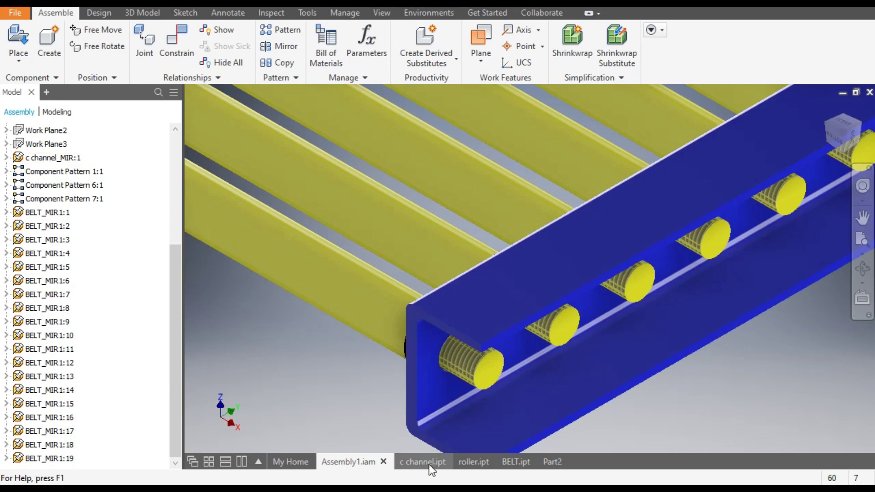
left_click(552, 462)
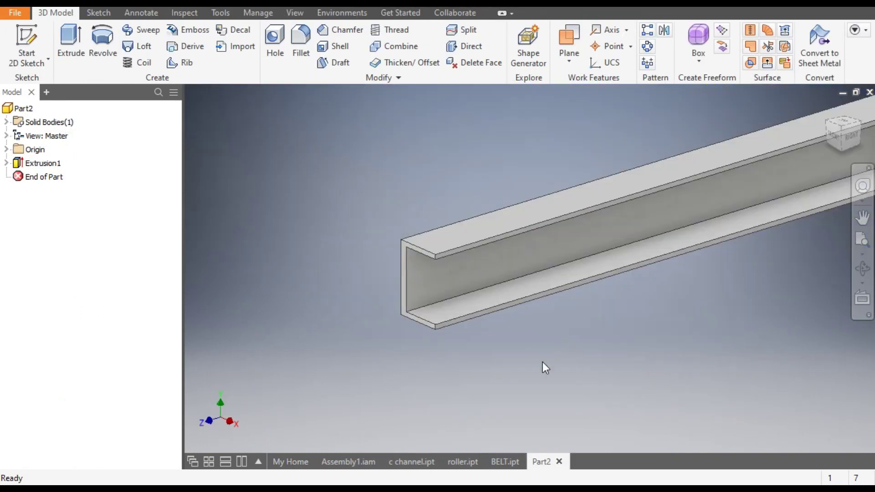
Step: Start Sketch2 on the inner web face of the C-channel
left_click(438, 272)
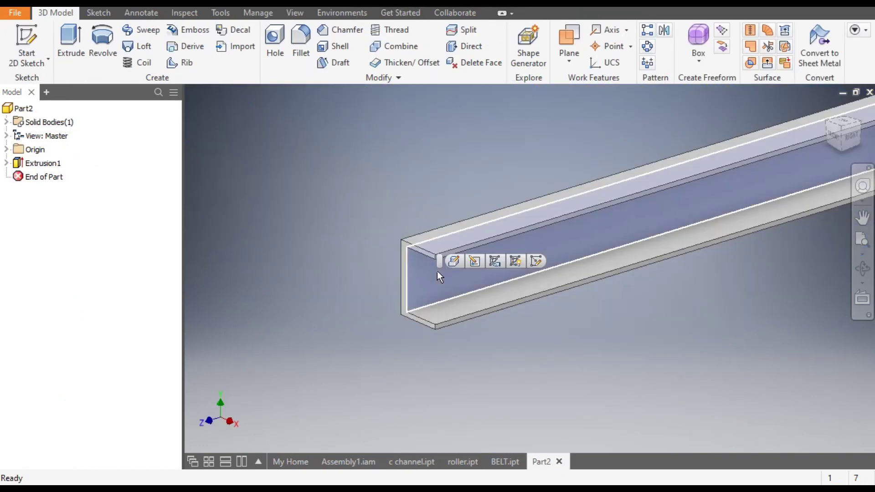
left_click(25, 36)
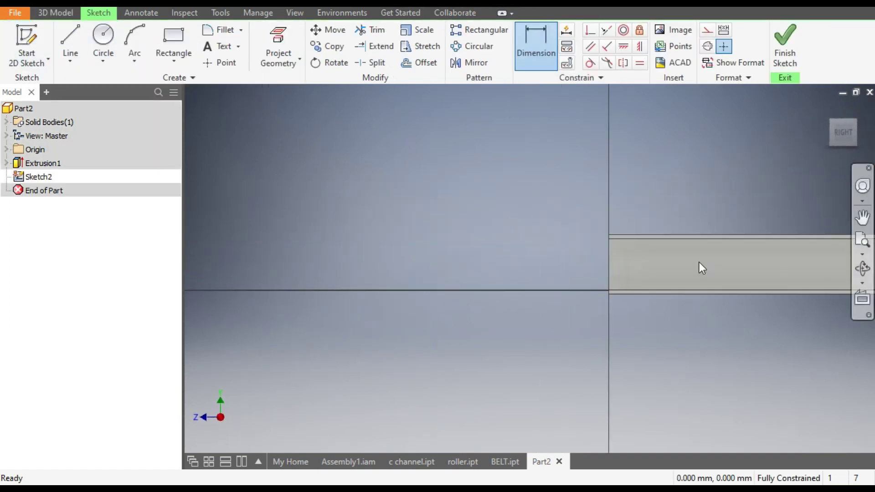
scroll(699, 261, "down", 4)
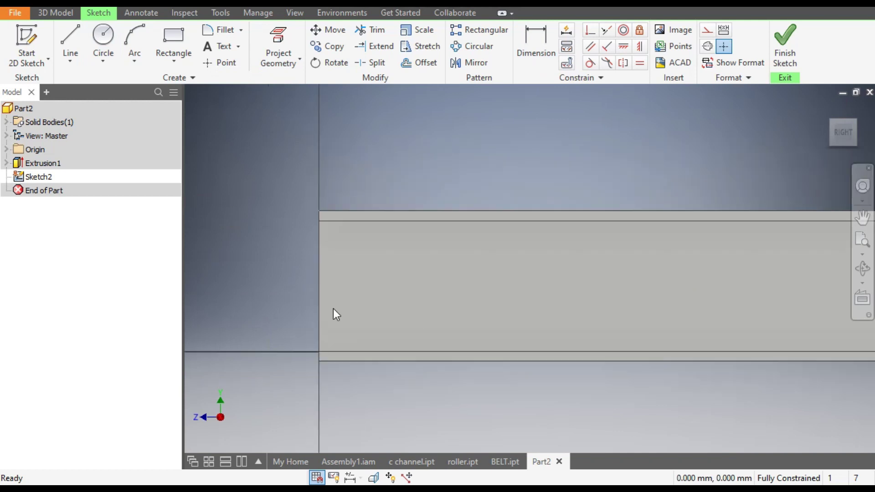
Step: Draw a 21.5 mm diameter centre-point circle on the web face
left_click(108, 58)
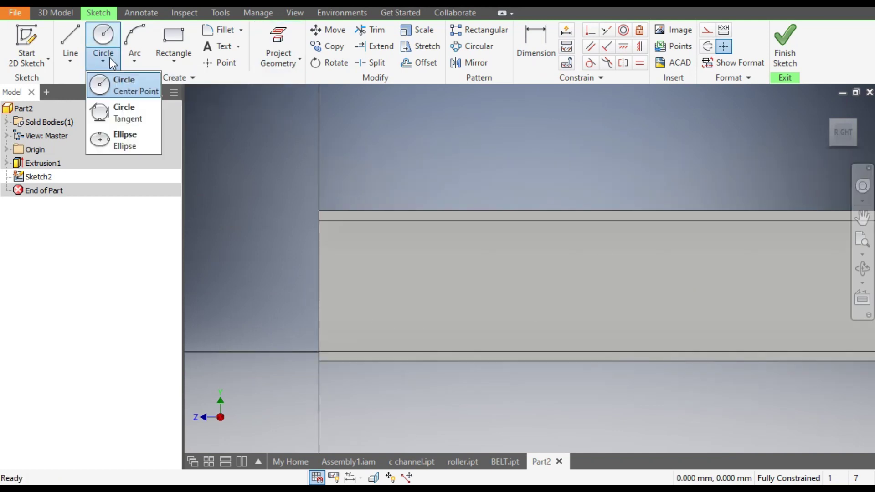
left_click(134, 94)
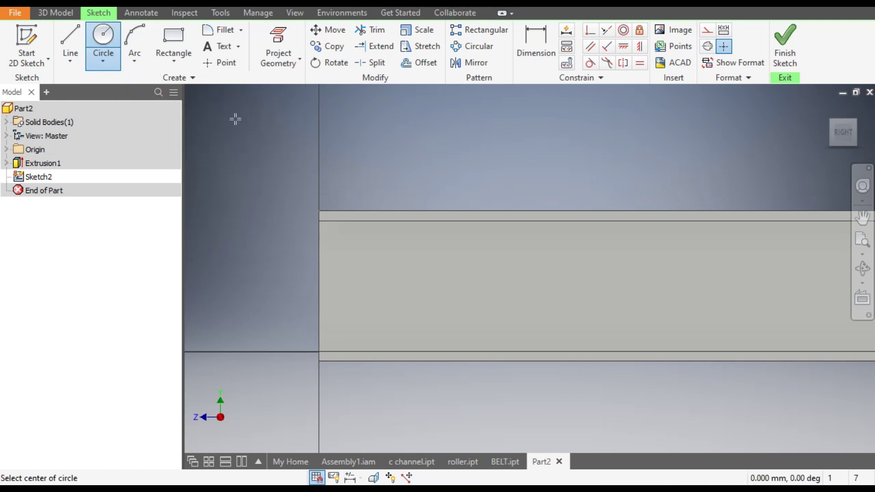
left_click(381, 285)
type("21.5")
key("Tab")
left_click(426, 255)
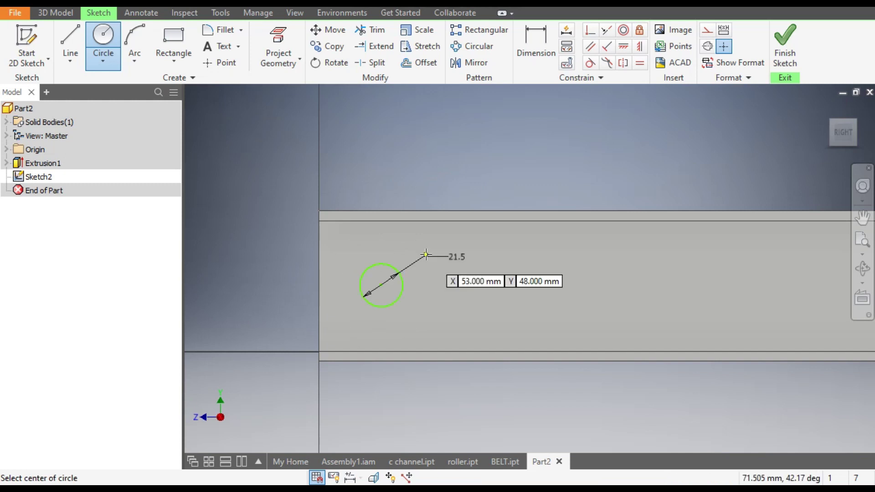
Step: Dimension the circle 25 mm from the channel's left end edge
left_click(539, 49)
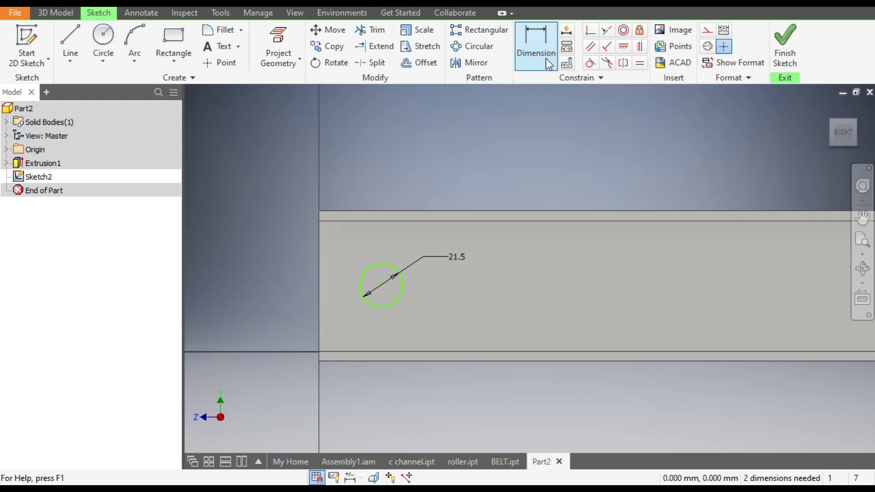
left_click(320, 298)
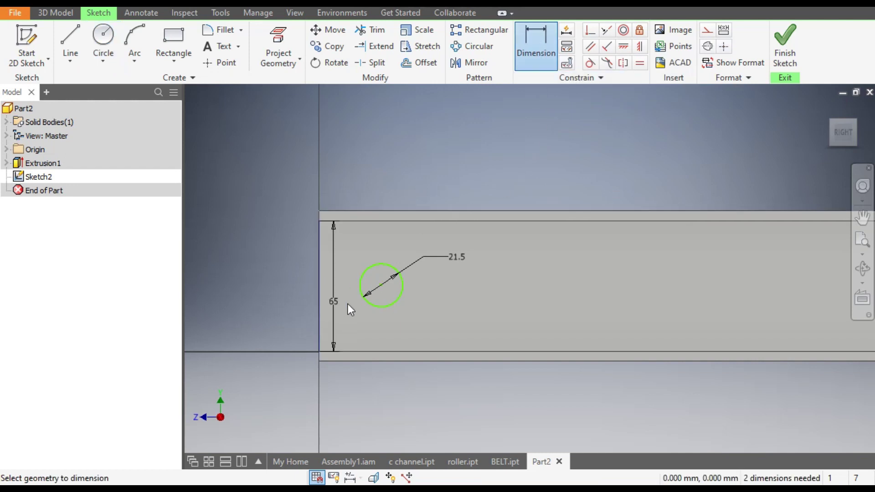
left_click(370, 305)
left_click(365, 383)
type("25")
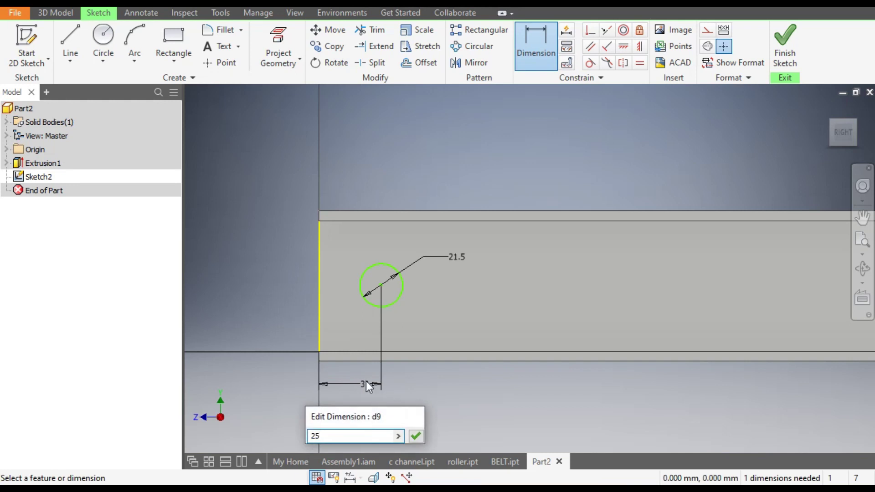
key("Return")
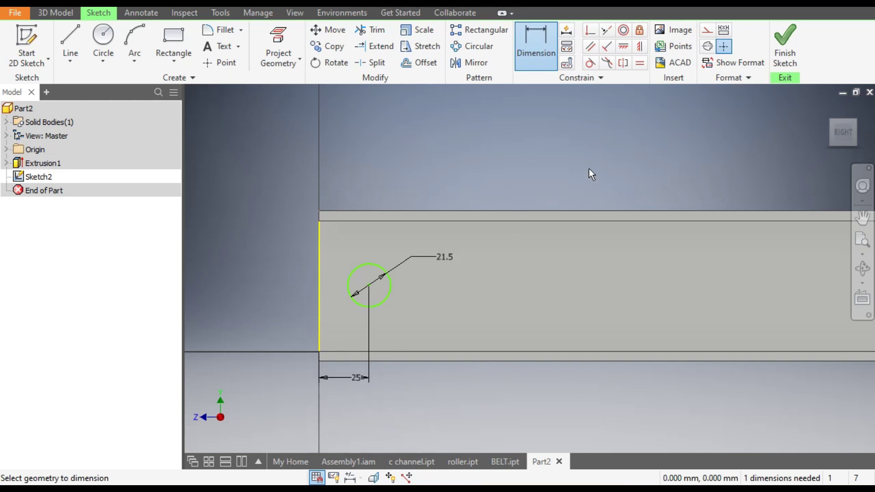
Step: Constrain the circle centre horizontally level with the end edge's point
left_click(624, 47)
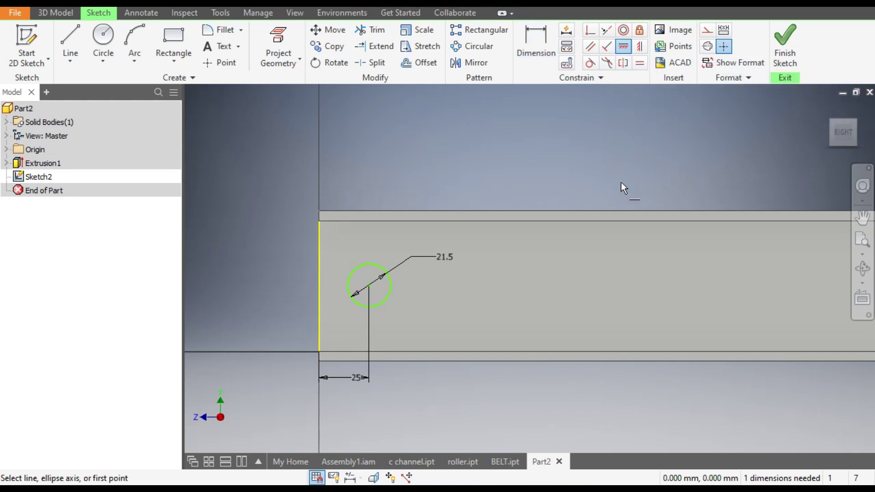
left_click(320, 286)
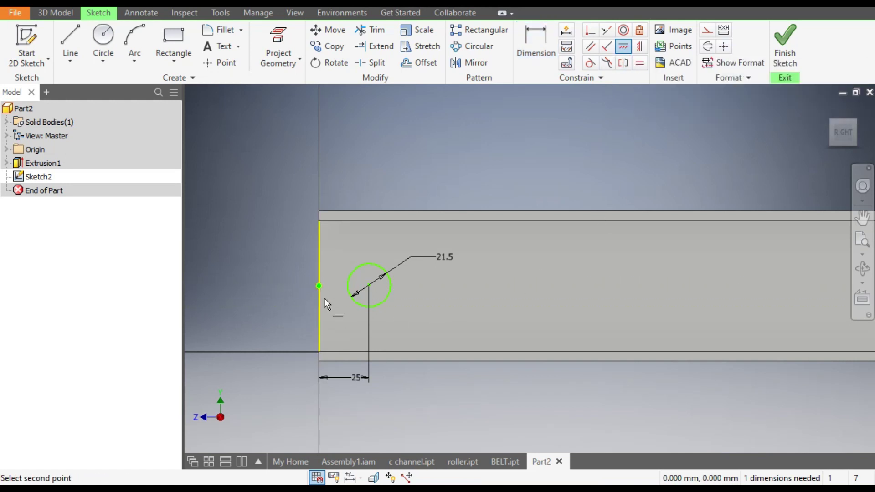
left_click(370, 285)
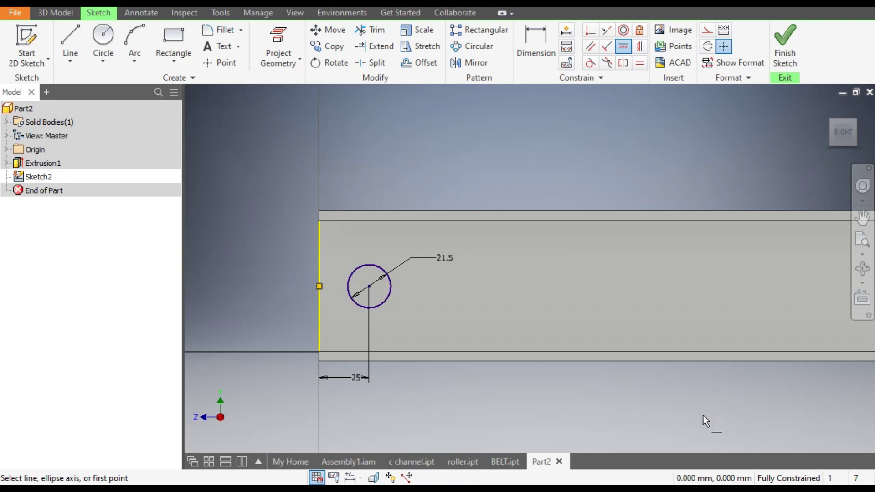
scroll(369, 390, "down", 4)
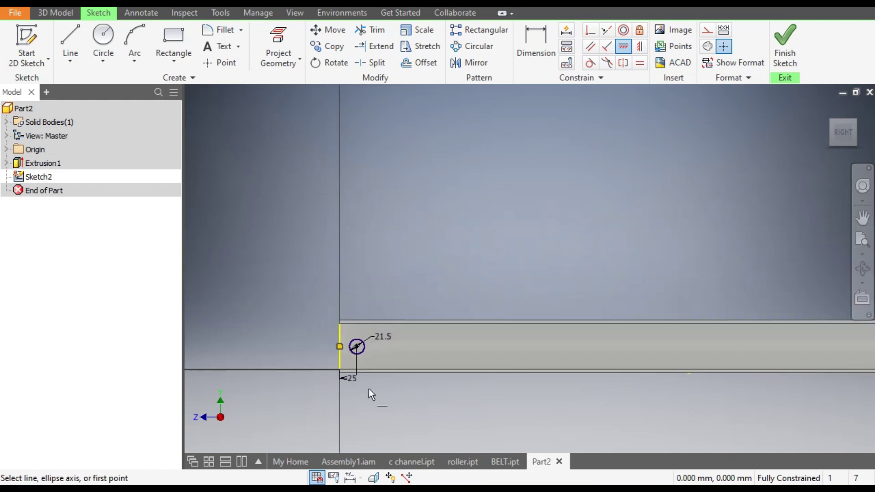
scroll(351, 353, "down", 2)
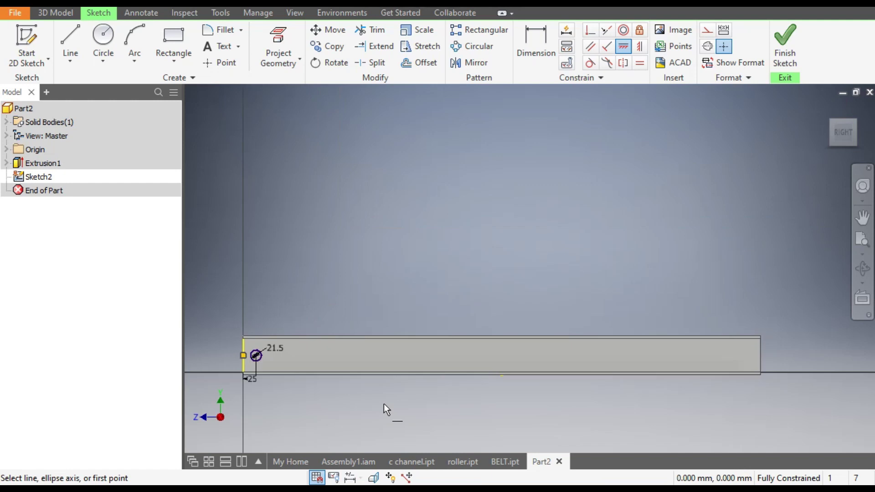
scroll(244, 369, "up", 2)
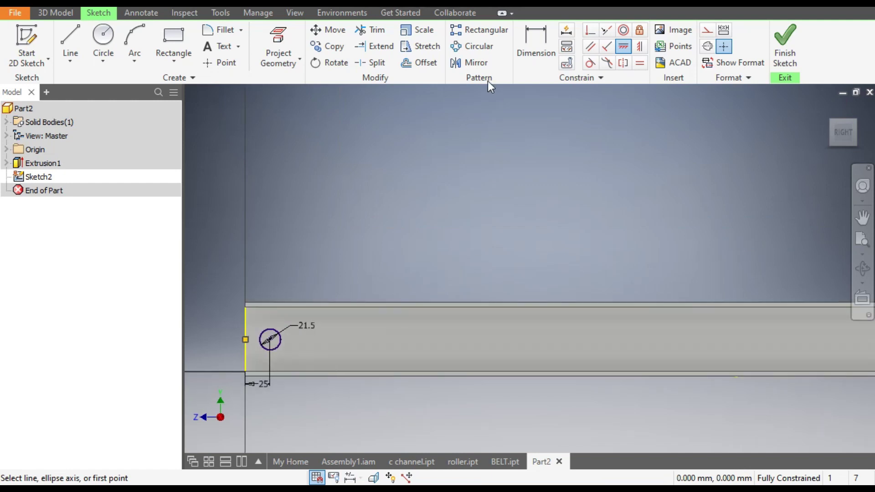
left_click(485, 33)
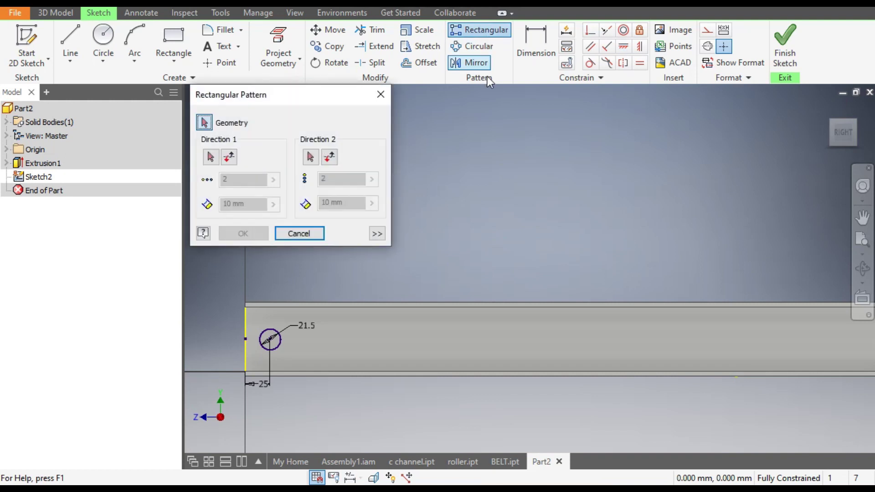
left_click(275, 330)
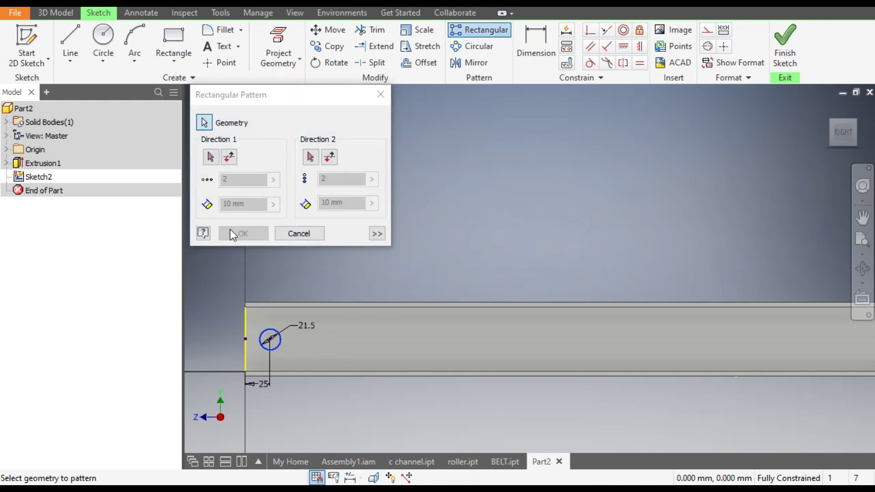
left_click(210, 157)
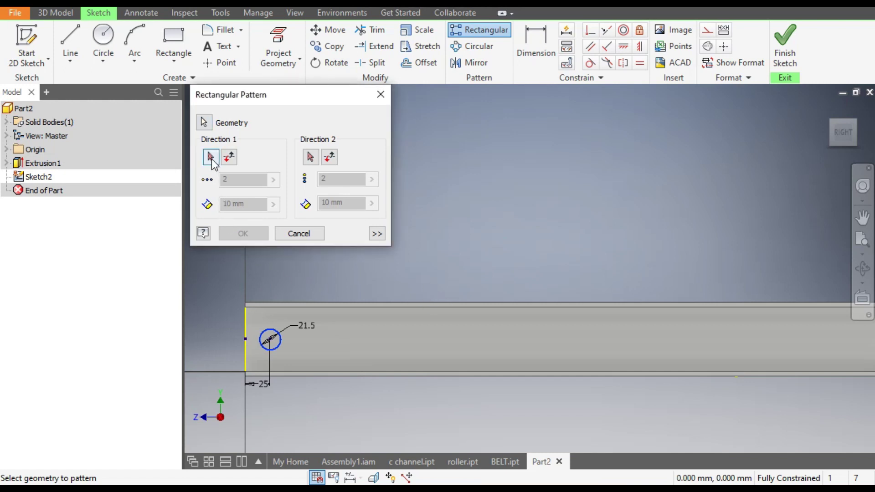
left_click(352, 302)
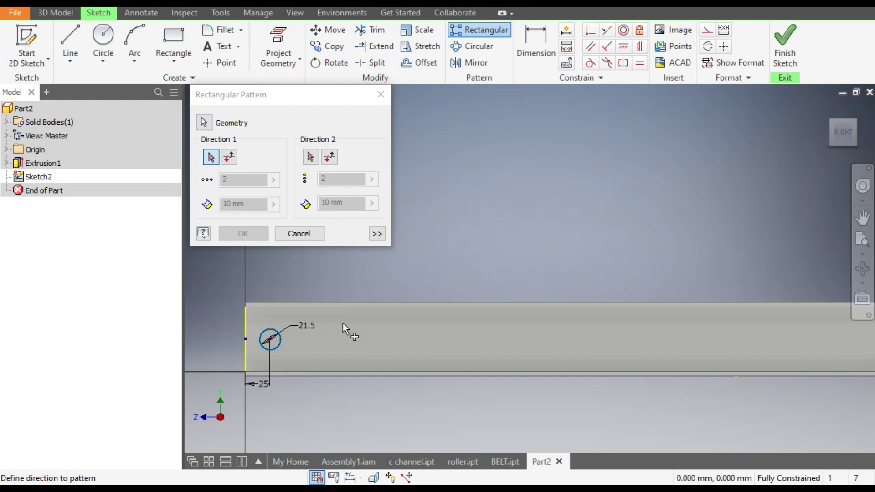
left_click(297, 234)
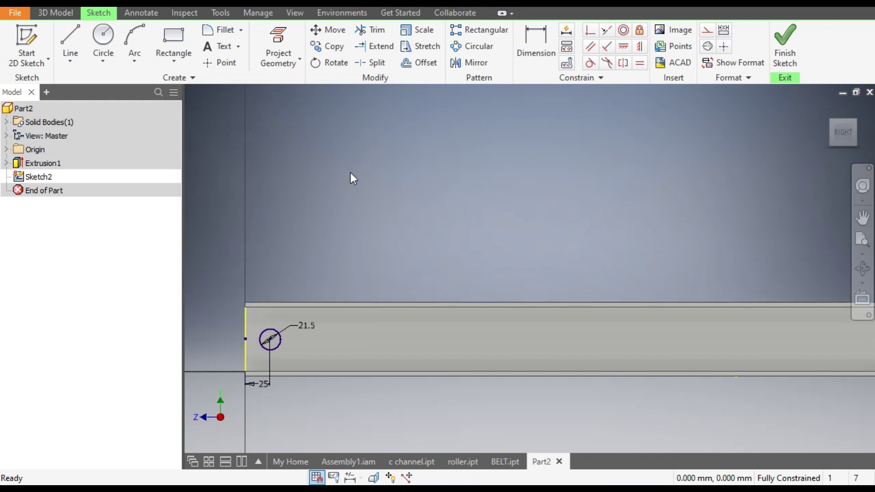
Step: Project the channel's long top edge into Sketch2 with Project Geometry
left_click(329, 302)
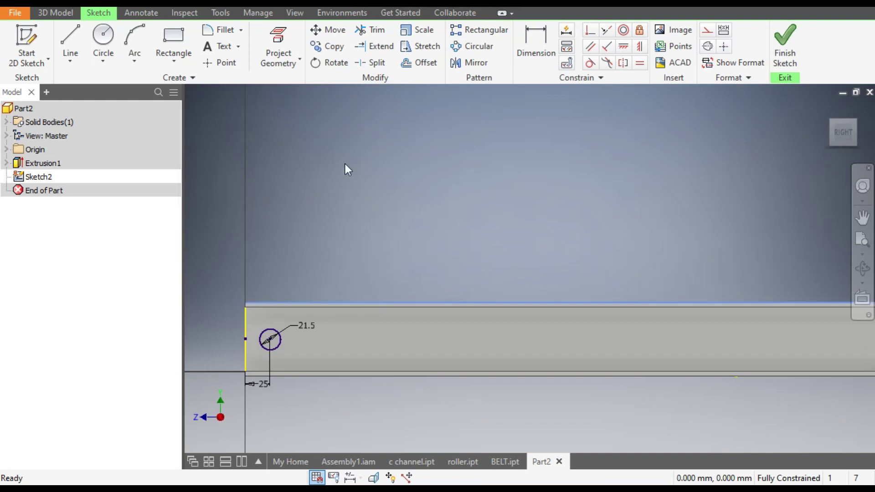
left_click(280, 45)
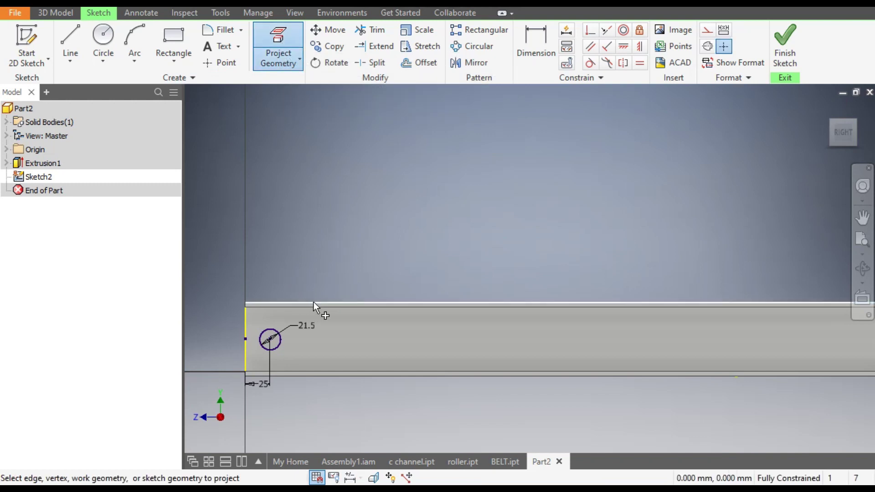
left_click(281, 65)
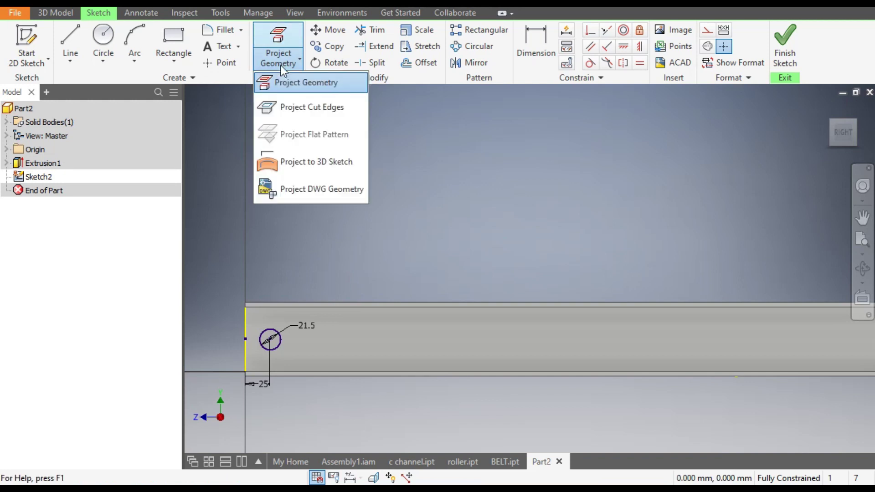
left_click(301, 81)
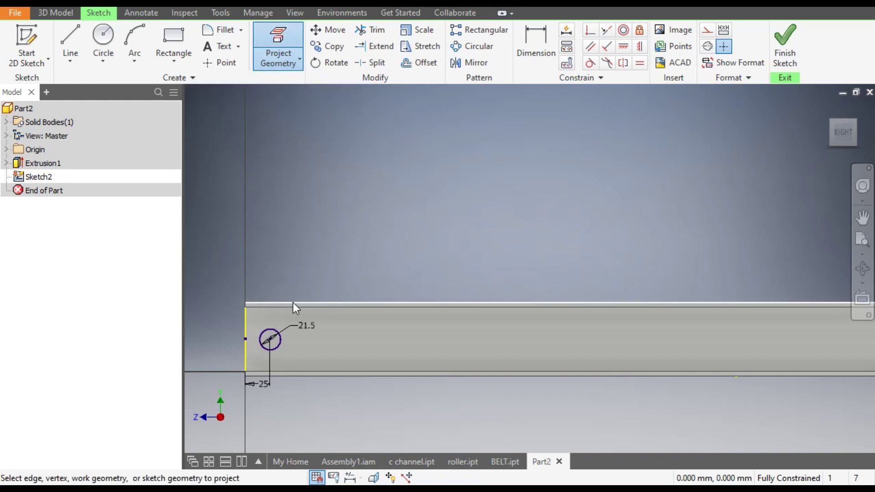
middle_click_drag(379, 237, 412, 258, "shift")
scroll(342, 336, "down", 3)
mouse_move(342, 336)
middle_mouse_down("shift")
mouse_move(417, 371)
mouse_move(385, 344)
mouse_move(334, 337)
mouse_move(377, 332)
mouse_move(397, 342)
middle_mouse_up("shift")
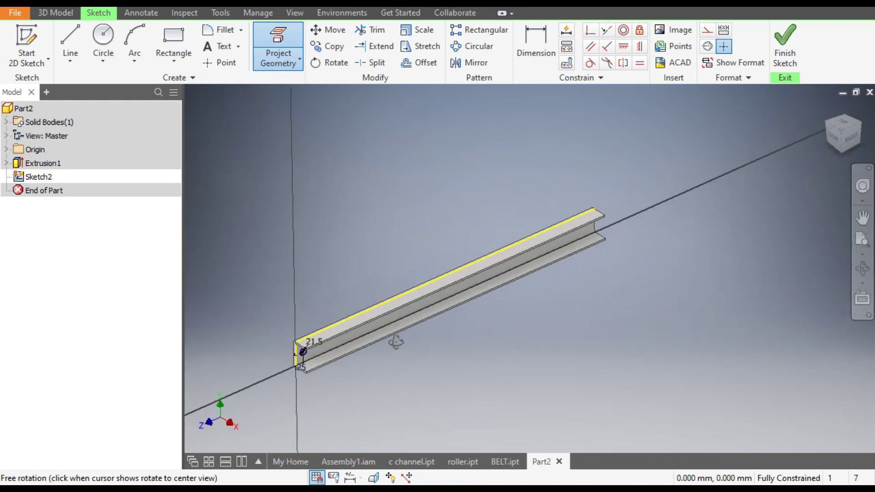
scroll(329, 351, "up", 4)
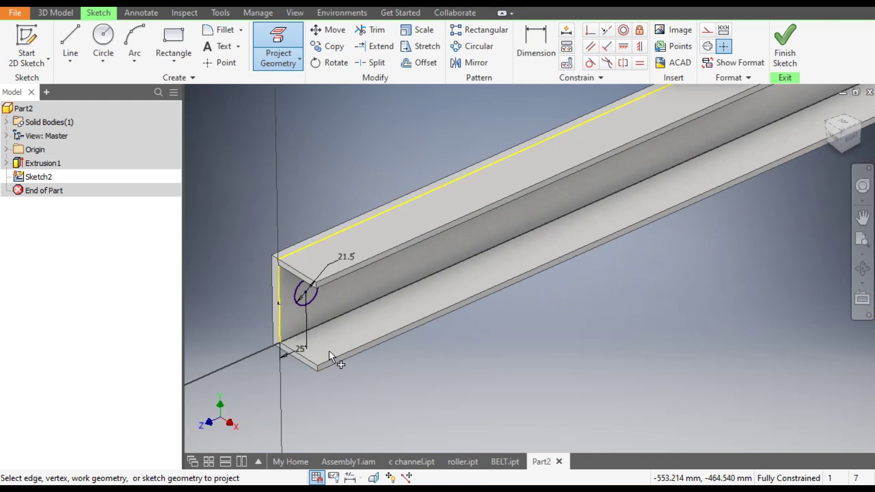
left_click(289, 253)
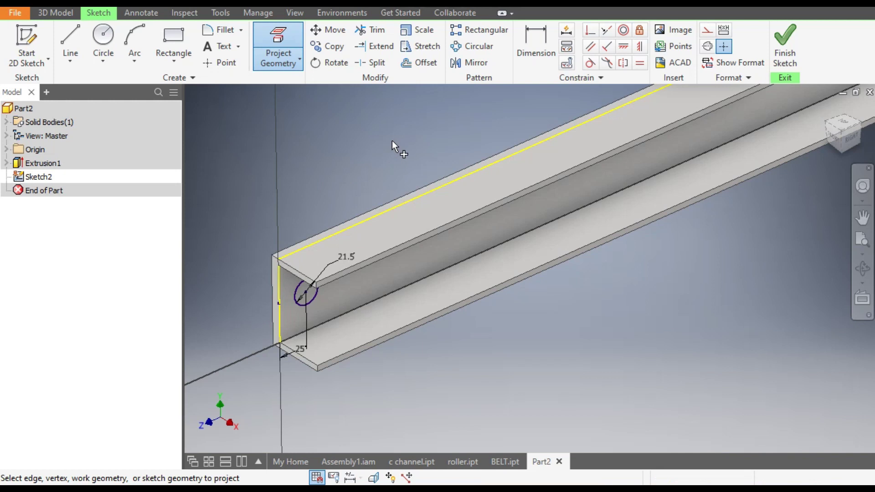
Step: Rectangular-pattern the circle 20 times at 50 mm along the reversed projected edge
left_click(479, 34)
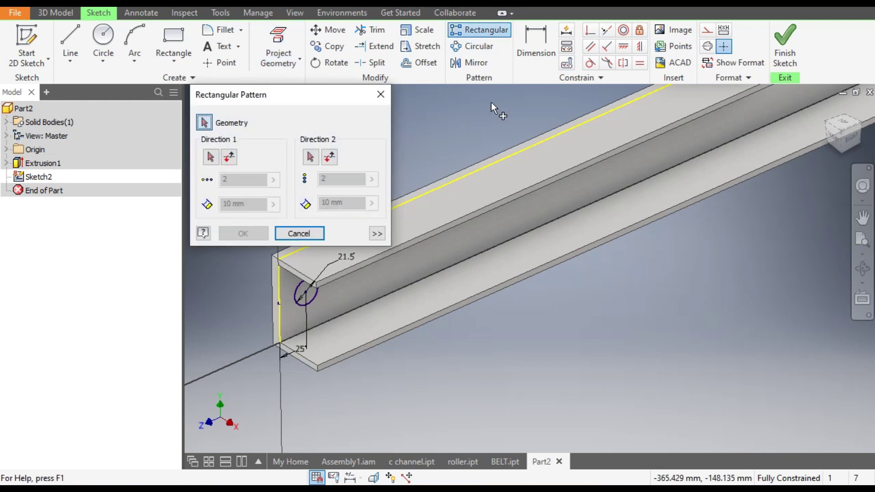
left_click(303, 309)
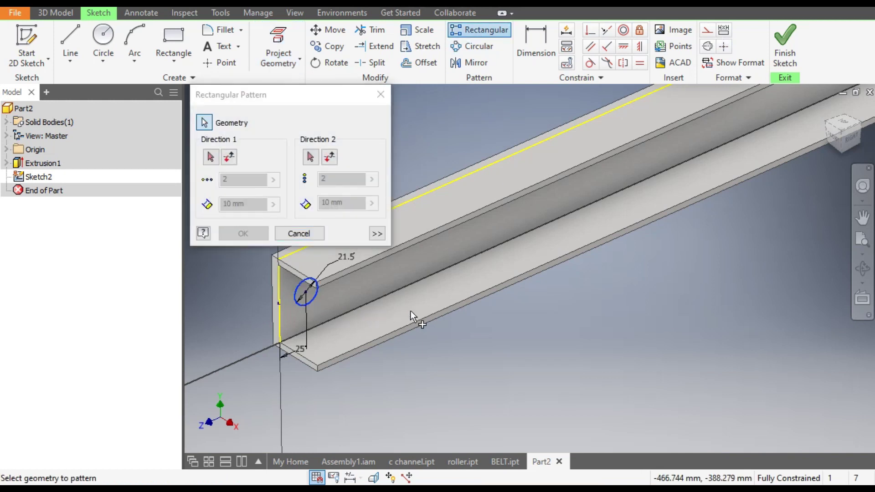
left_click(211, 156)
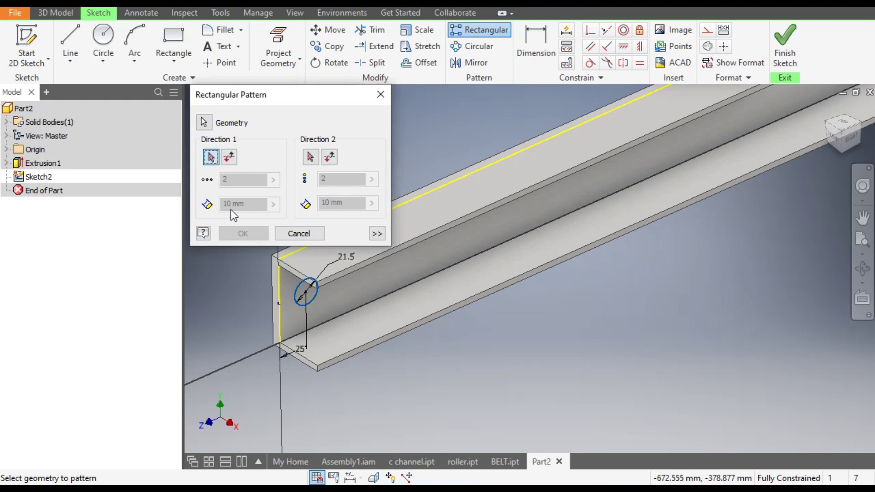
left_click(422, 196)
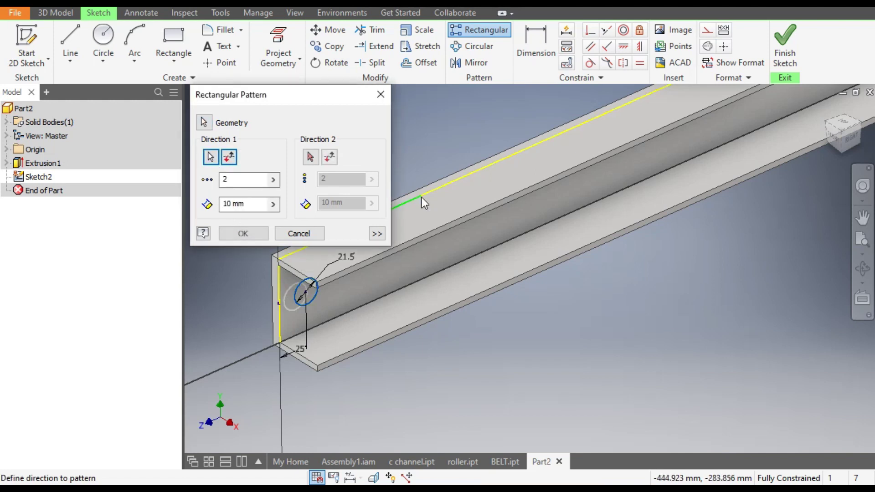
scroll(457, 288, "down", 3)
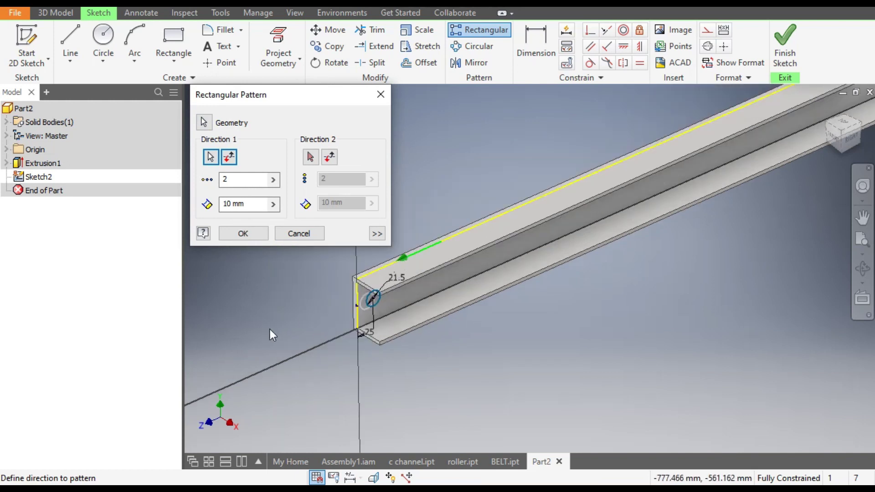
left_click(229, 157)
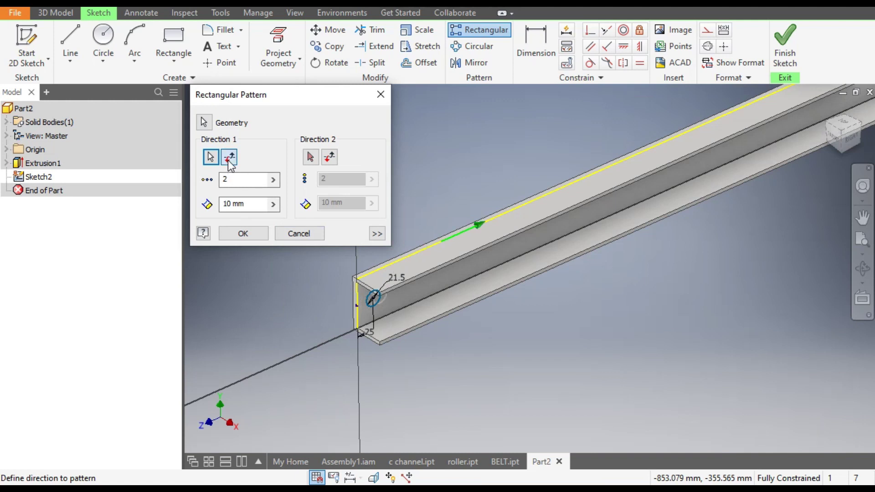
double_click(225, 179)
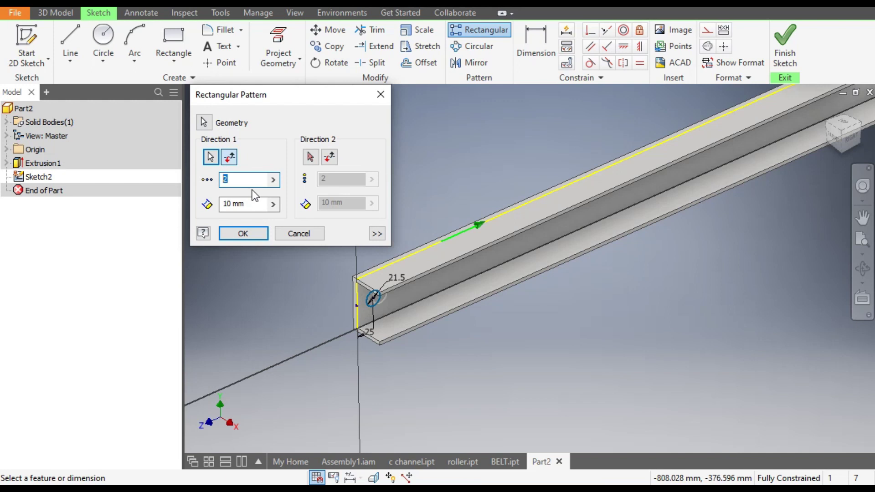
type("20")
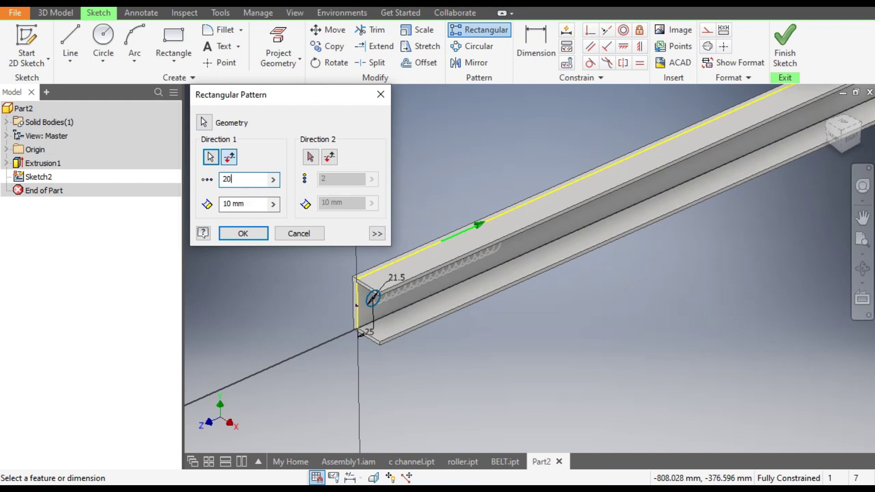
double_click(221, 204)
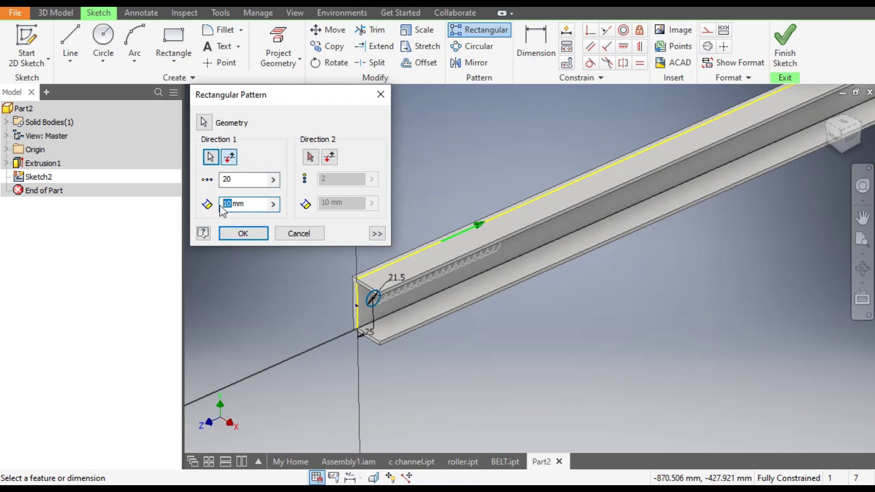
type("50")
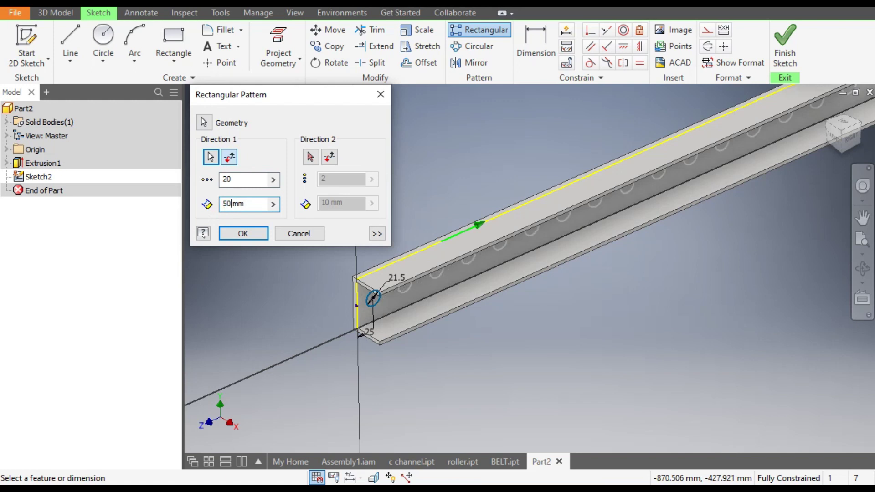
scroll(435, 302, "down", 2)
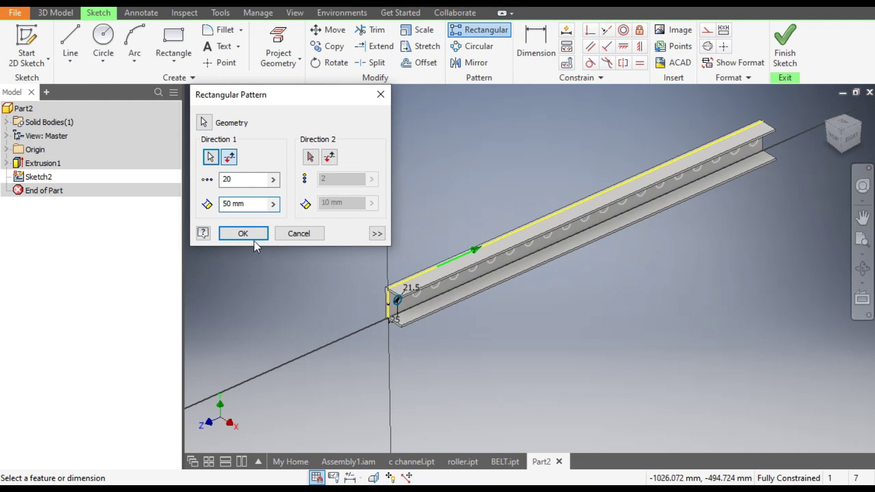
left_click(244, 234)
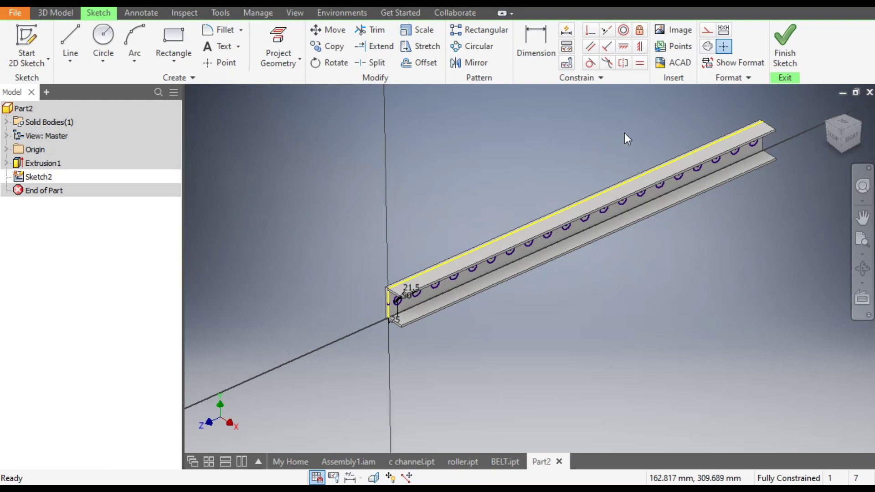
Step: Finish the sketch and window-select the patterned circles as the extrusion profile
left_click(794, 50)
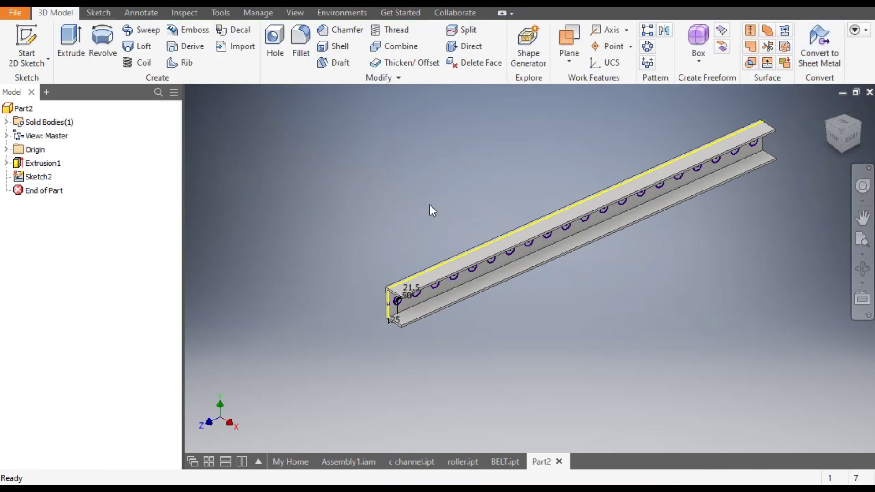
left_click(65, 37)
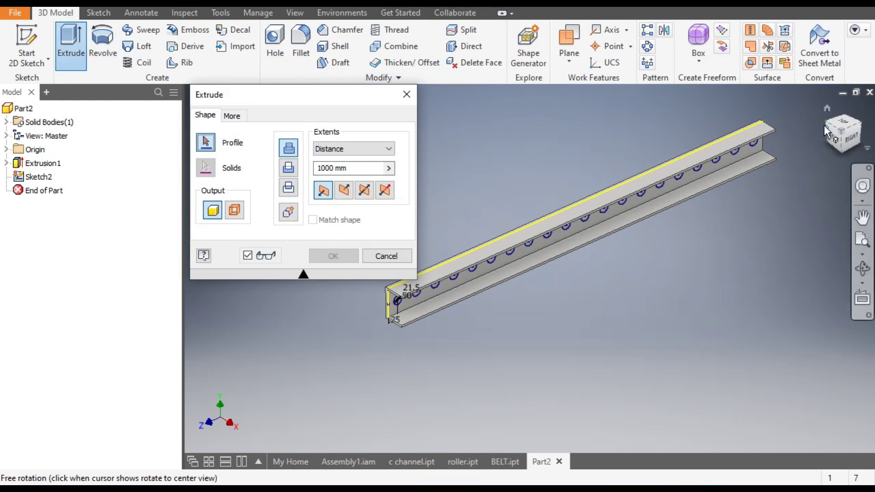
left_click(851, 136)
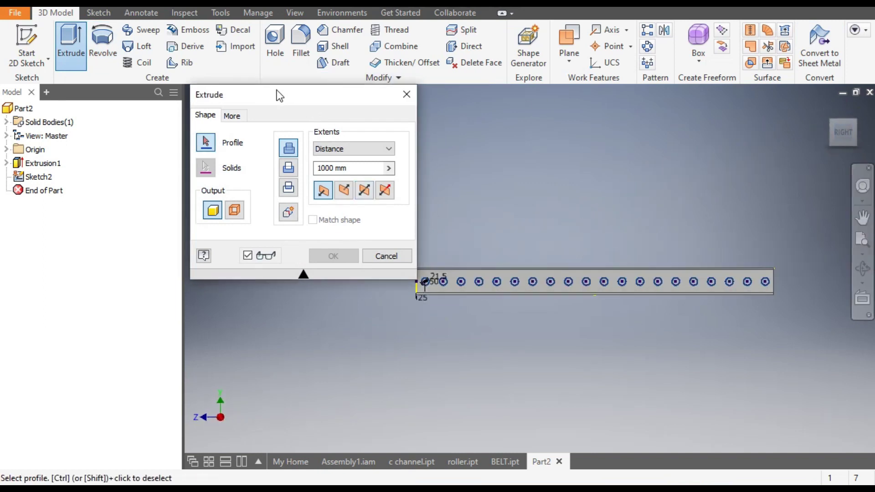
left_click_drag(279, 94, 141, 89)
mouse_move(797, 256)
left_mouse_down()
mouse_move(591, 306)
mouse_move(402, 307)
left_mouse_up()
scroll(436, 285, "up", 5)
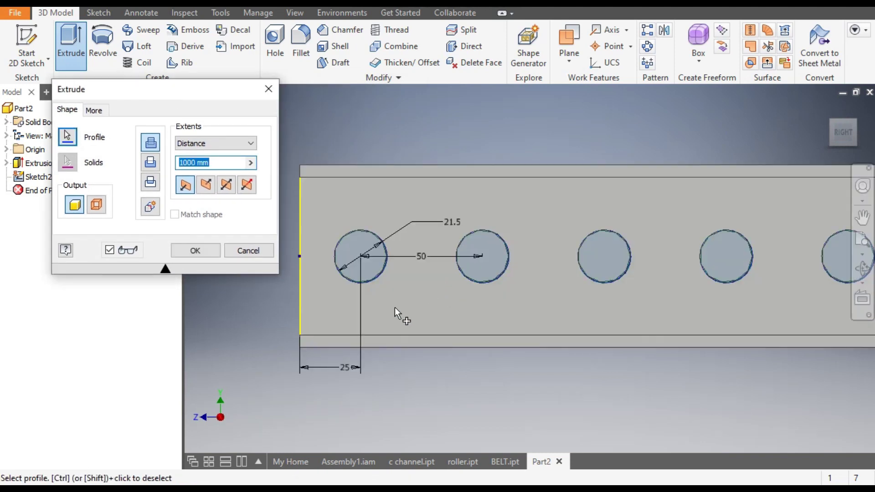
scroll(401, 310, "down", 3)
Step: Switch the extrusion to Cut at 1000 mm and confirm, making holes through the web
left_click(833, 123)
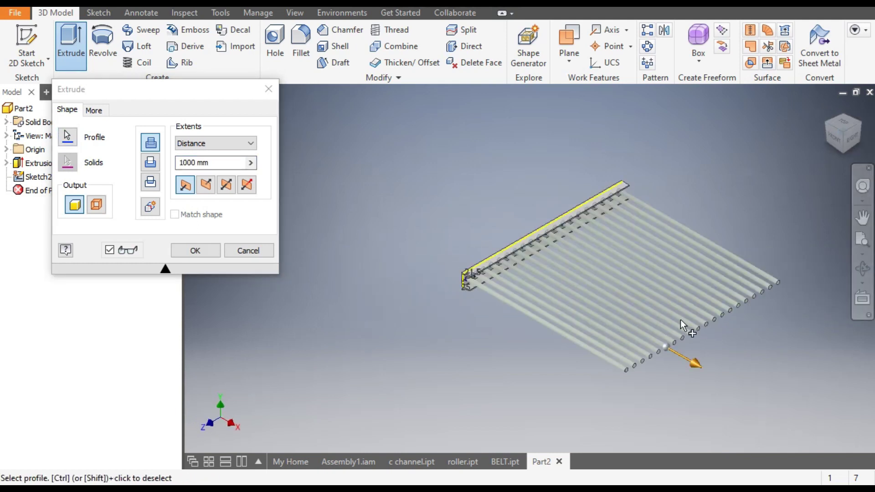
scroll(674, 351, "down", 3)
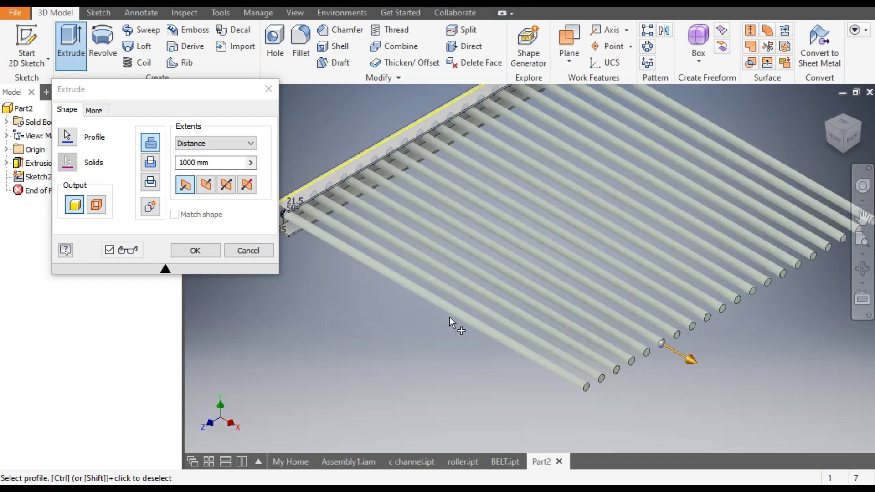
middle_click_drag(486, 335, 448, 386)
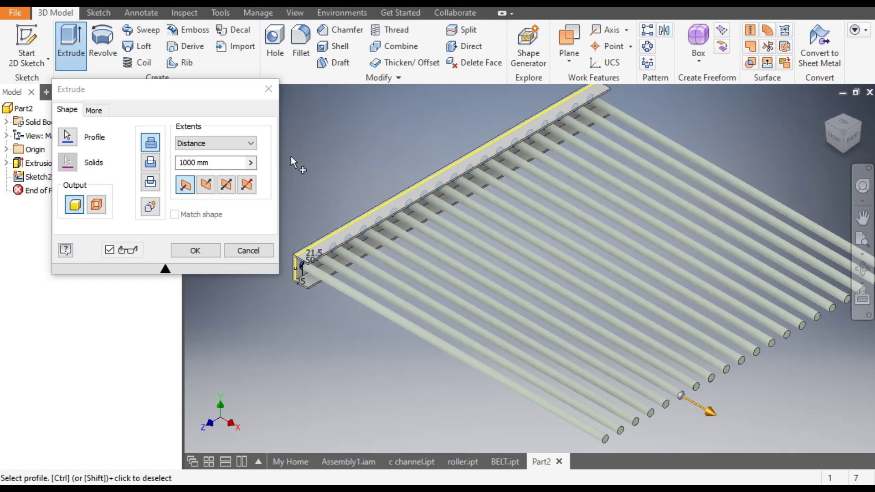
left_click(152, 162)
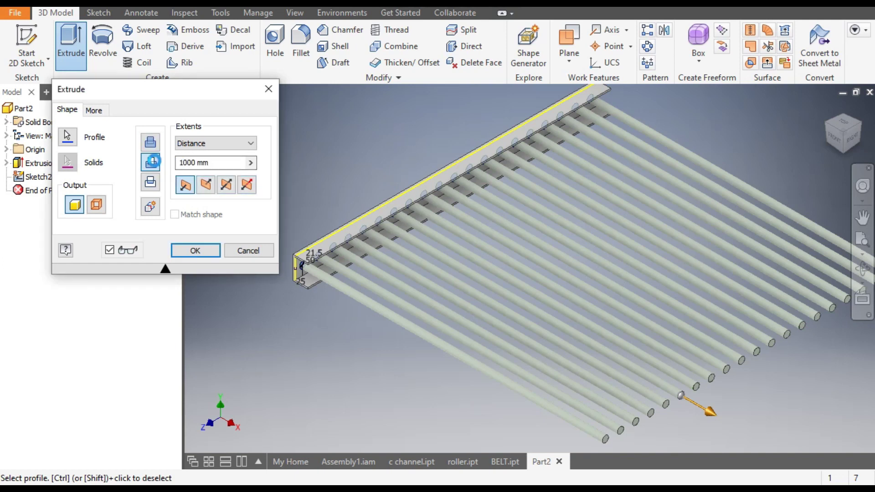
middle_click_drag(555, 265, 711, 367)
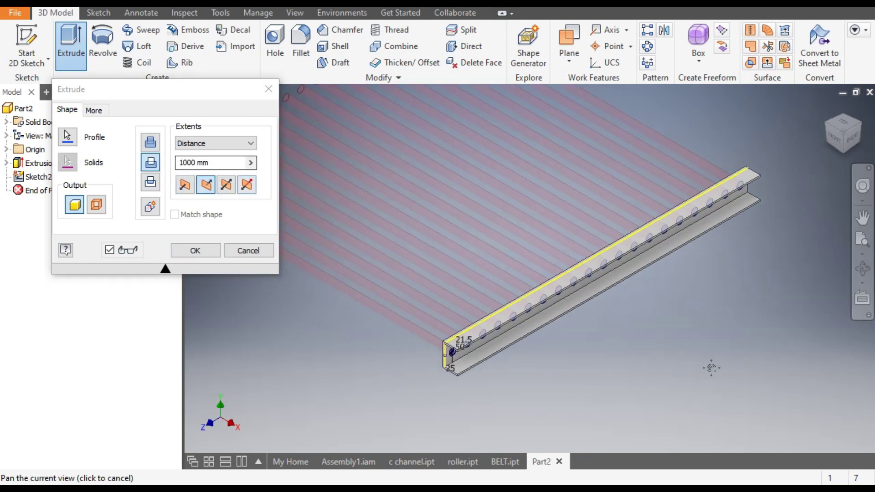
scroll(638, 368, "up", 3)
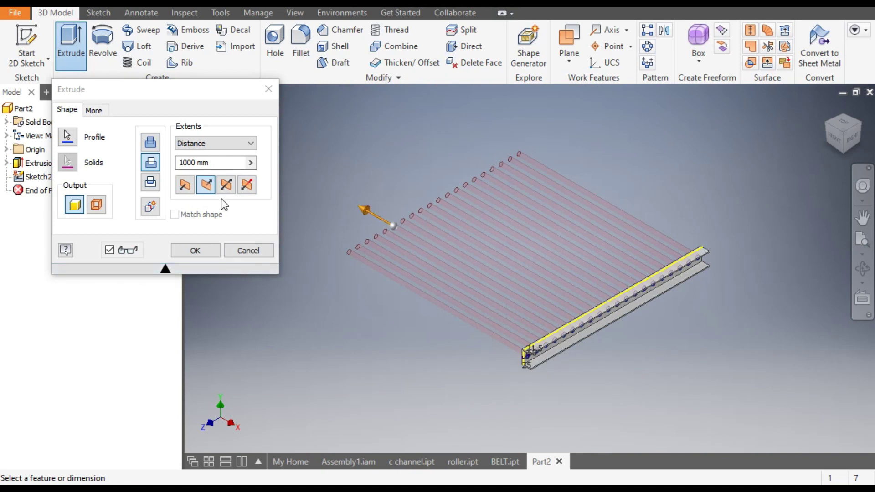
left_click(199, 251)
Step: Check the holed channel from right and isometric views, then bring up the Fillet dialog
scroll(578, 377, "down", 5)
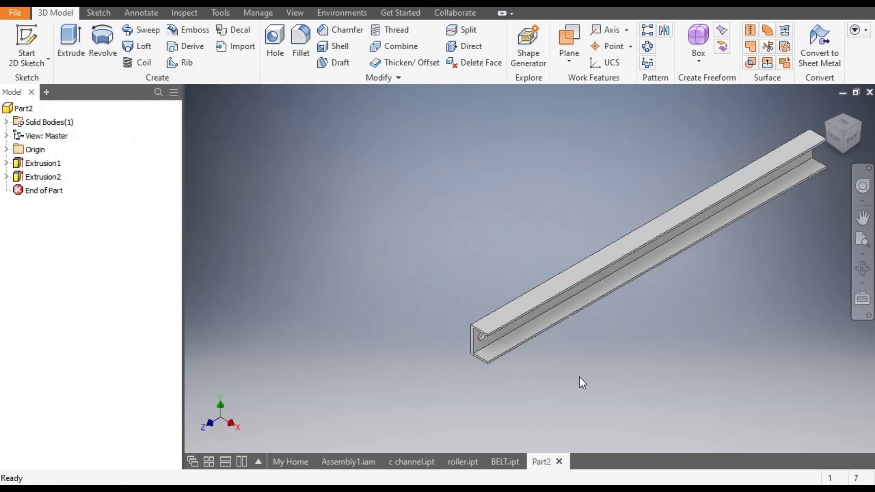
scroll(410, 305, "down", 2)
left_click(862, 218)
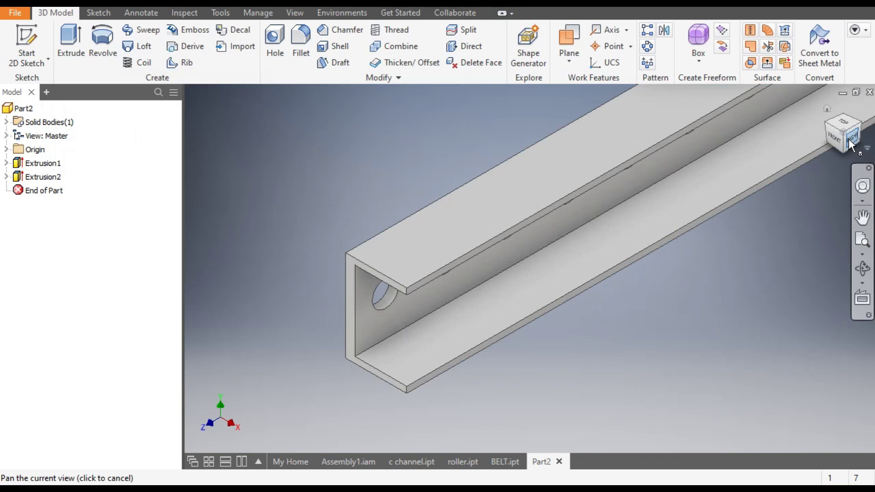
left_click(851, 137)
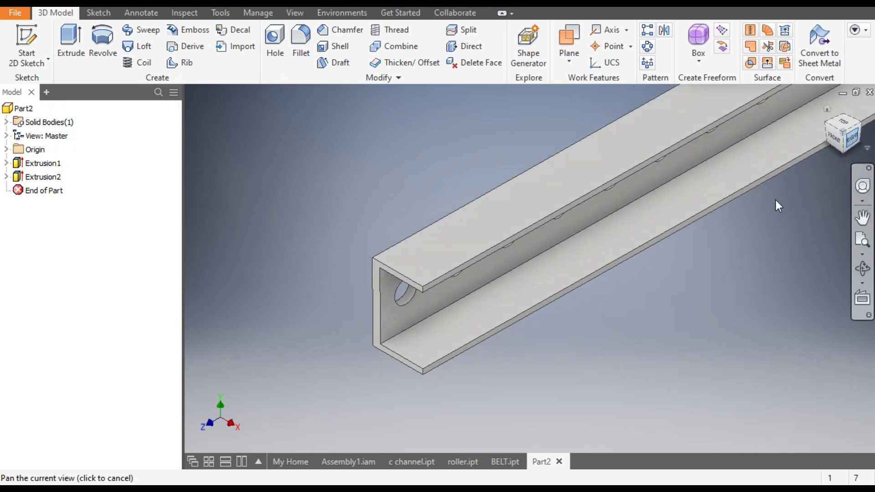
scroll(517, 269, "down", 5)
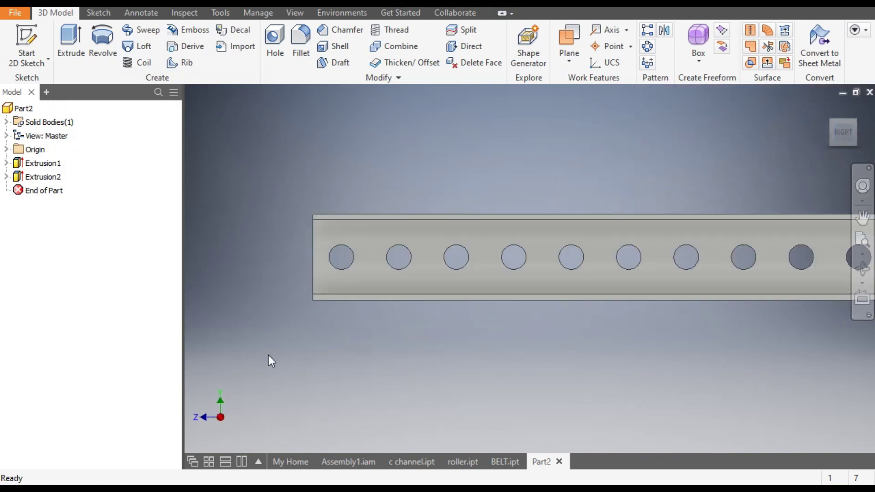
left_click(831, 121)
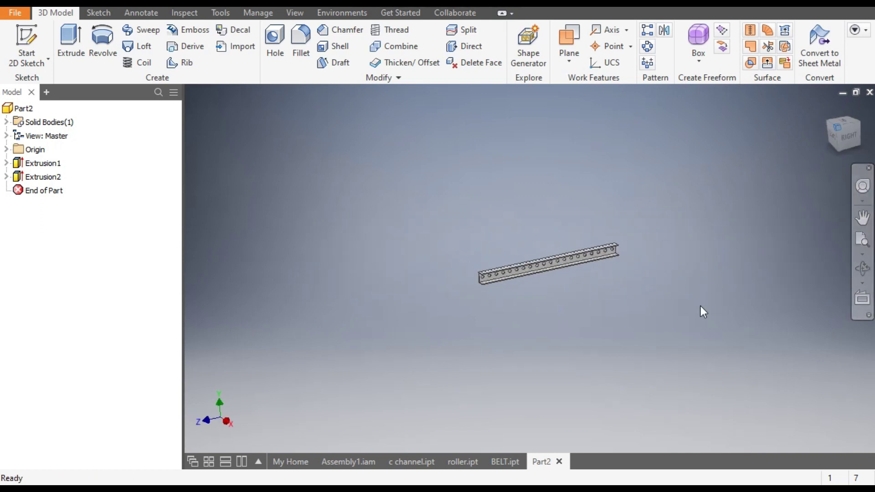
scroll(516, 286, "down", 8)
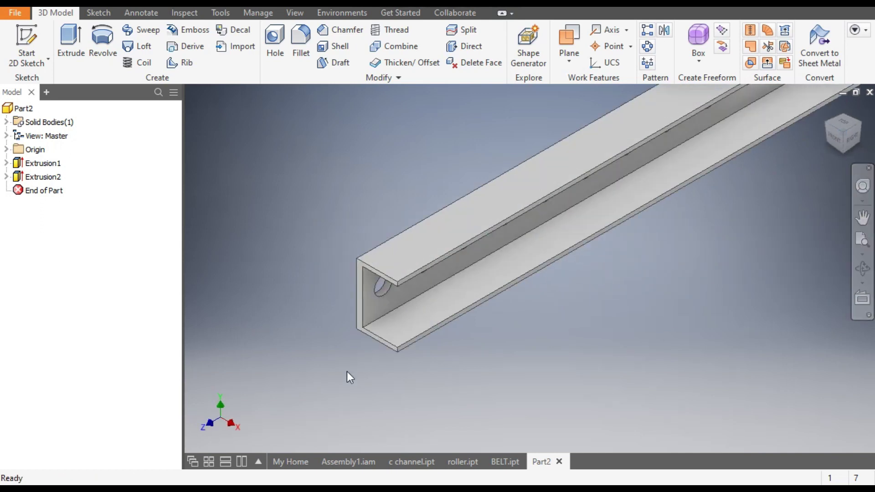
scroll(369, 325, "down", 3)
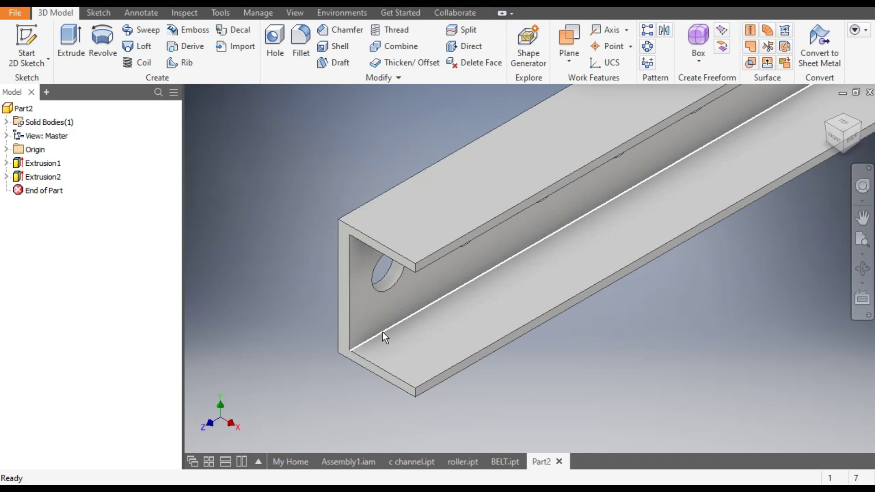
left_click(301, 44)
middle_click_drag(764, 334, 652, 287)
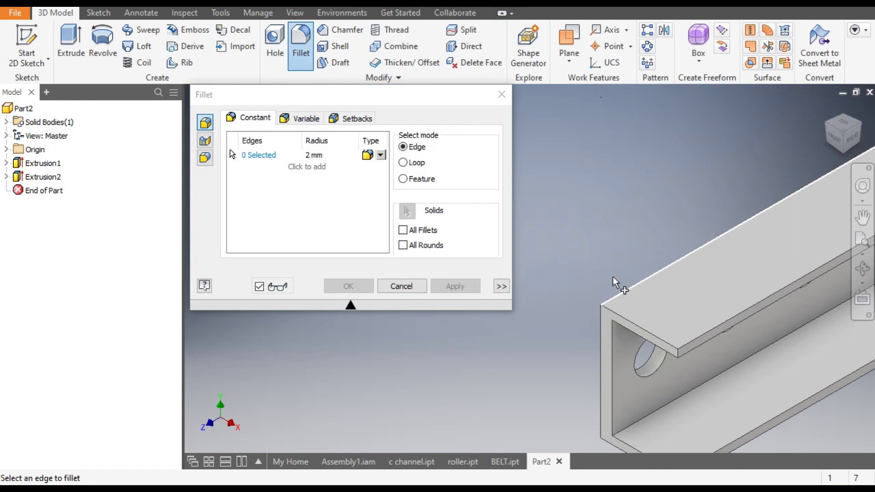
Step: Set the fillet radius to 5 mm and pick the first two long channel edges
left_click(324, 154)
type("5")
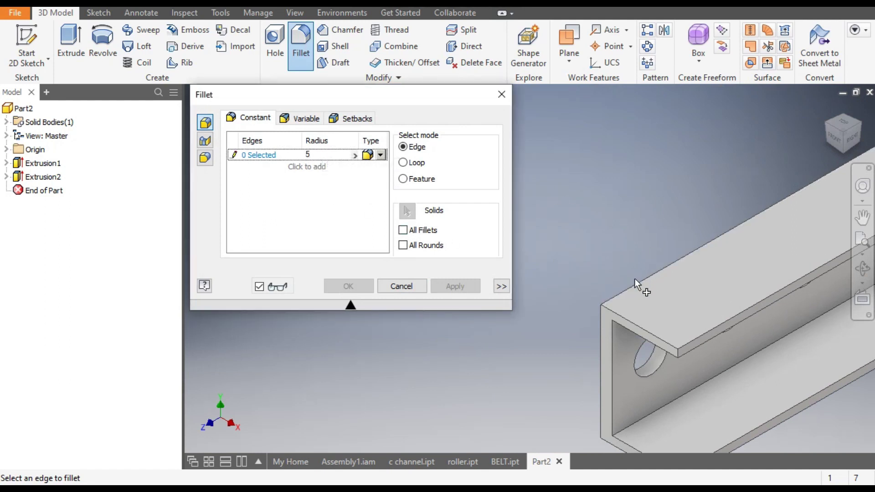
left_click(252, 156)
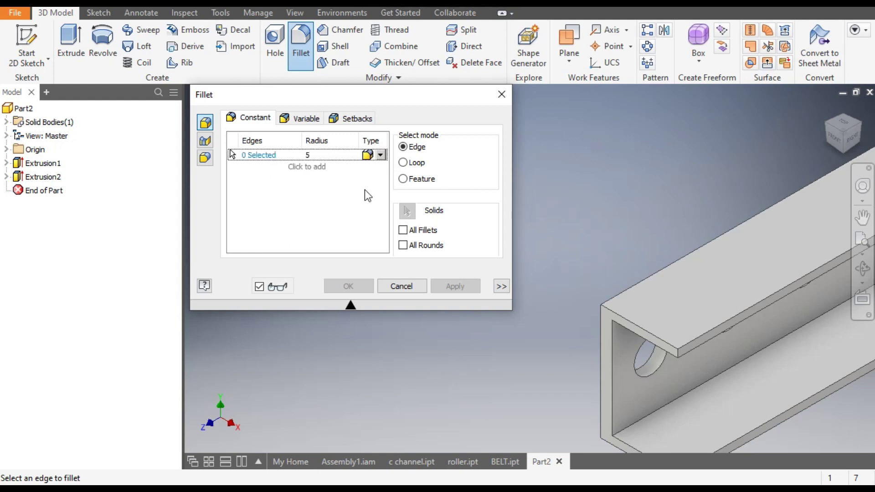
left_click(622, 292)
scroll(539, 292, "down", 3)
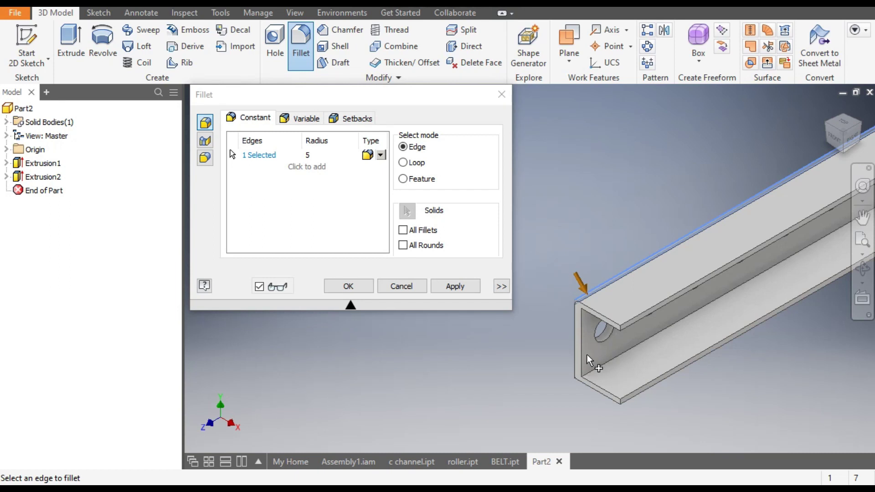
middle_click_drag(629, 357, 671, 365, "shift")
scroll(691, 260, "down", 5)
left_click(664, 242)
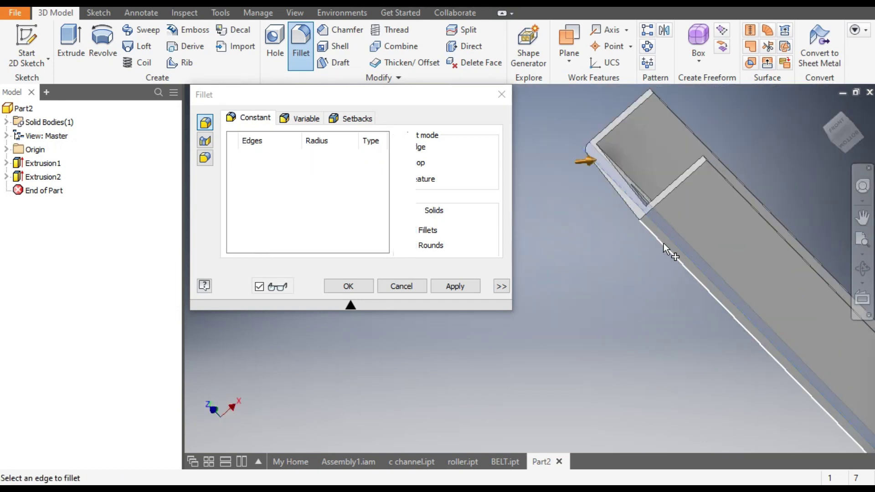
Step: Pick the third and fourth edges, apply the 5 mm fillet, and view the C-profile
middle_click_drag(724, 170, 710, 214, "shift")
scroll(606, 337, "up", 3)
scroll(641, 300, "down", 8)
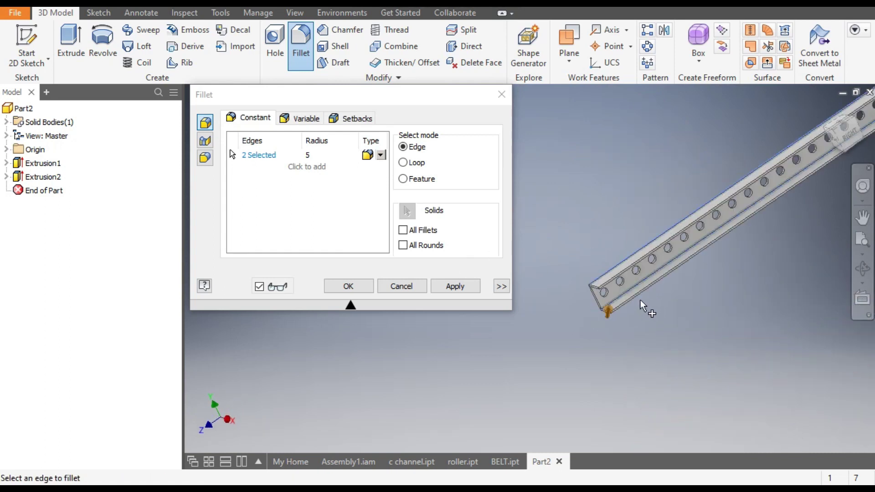
left_click(575, 282)
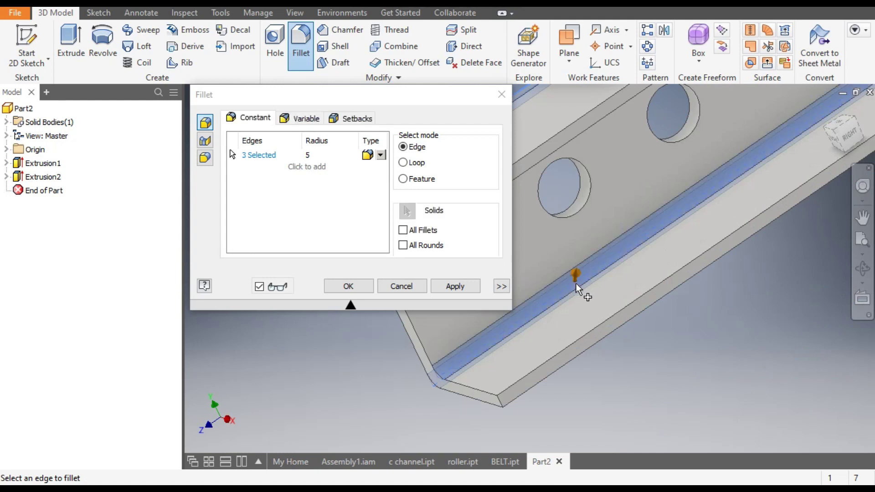
scroll(728, 338, "up", 2)
middle_click_drag(729, 338, 578, 253, "shift")
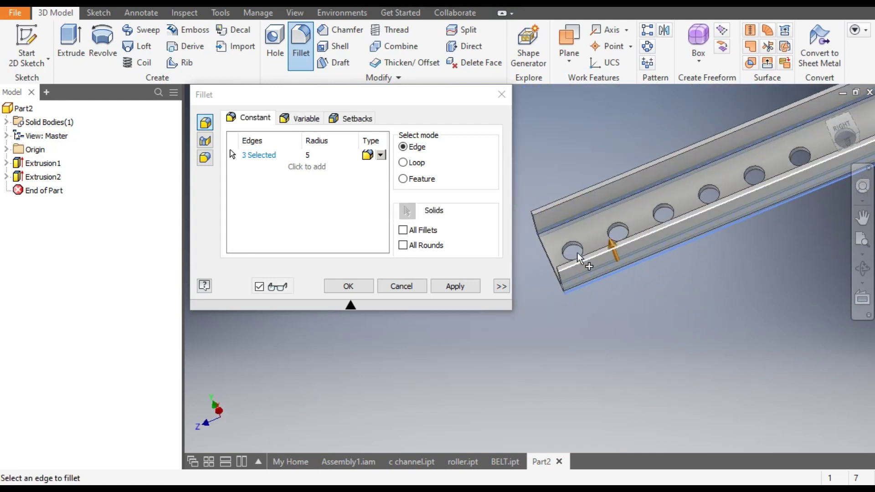
scroll(561, 230, "down", 5)
left_click(558, 201)
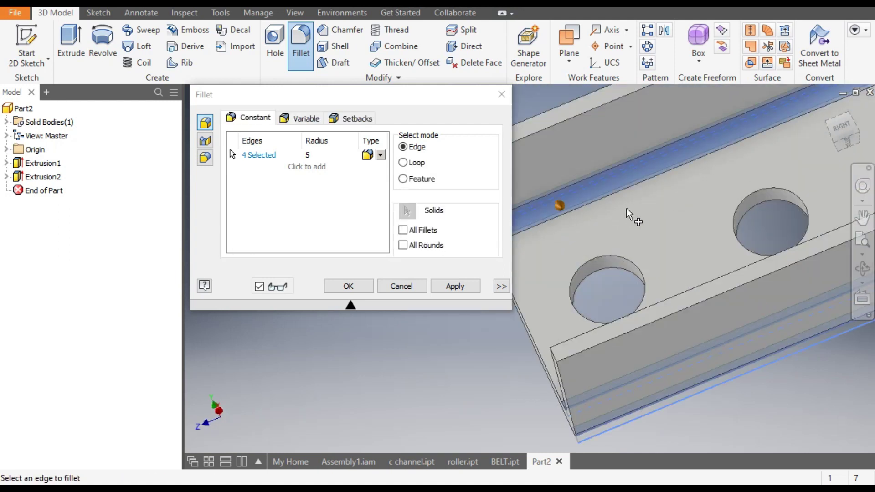
left_click(449, 283)
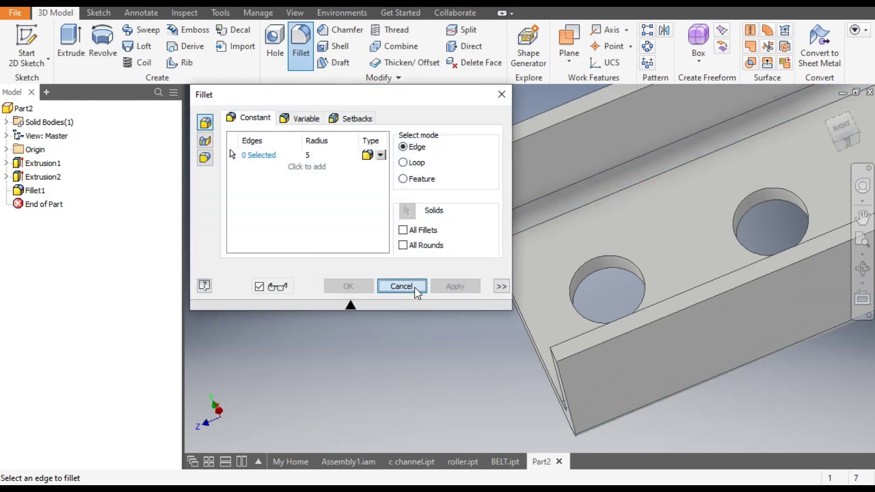
left_click(415, 286)
scroll(638, 146, "up", 5)
left_click_drag(827, 110, 587, 283)
middle_click_drag(587, 284, 693, 205)
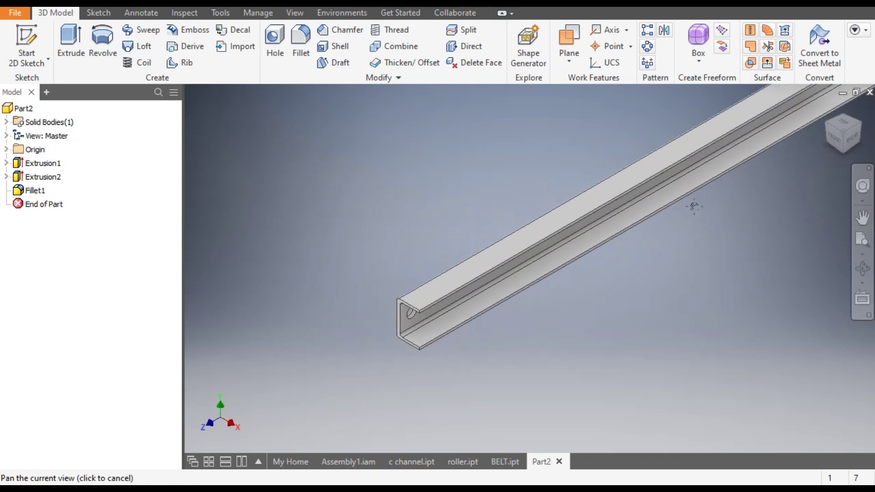
middle_click_drag(660, 248, 566, 319)
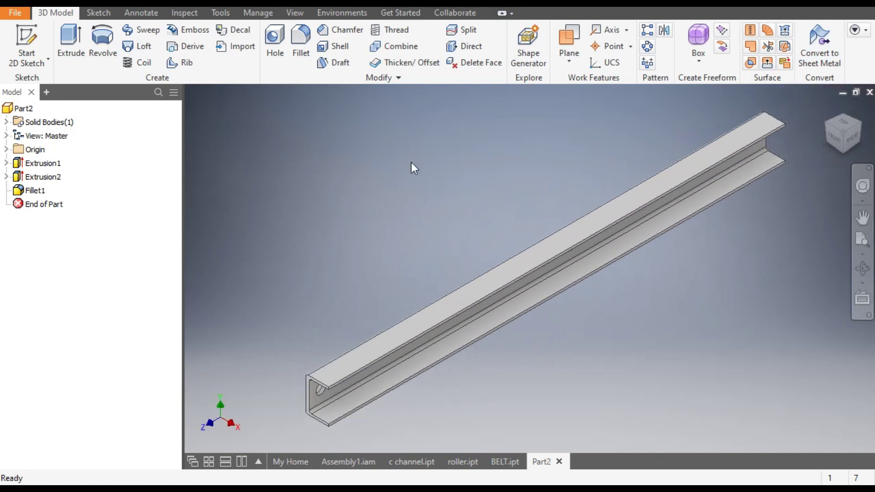
Step: Choose Blue - Wall Paint - Glossy from the Quick Access appearance list for the channel
left_click(382, 4)
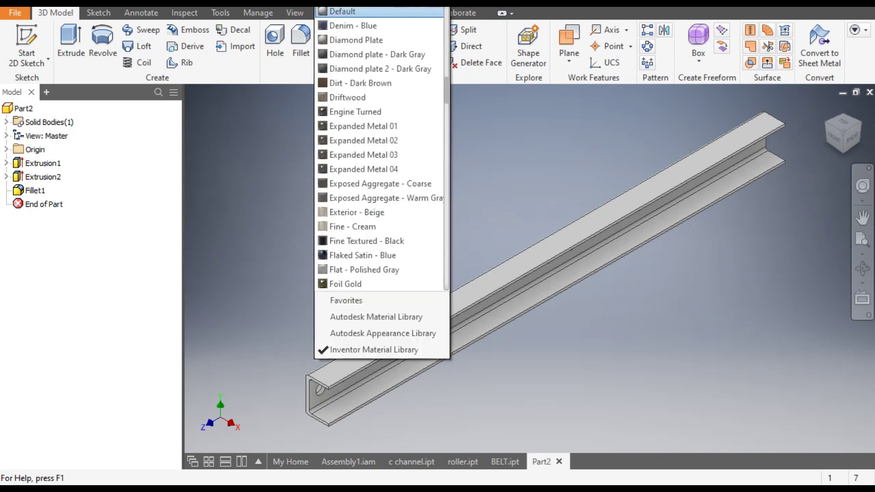
scroll(385, 229, "down", 9)
scroll(385, 230, "down", 8)
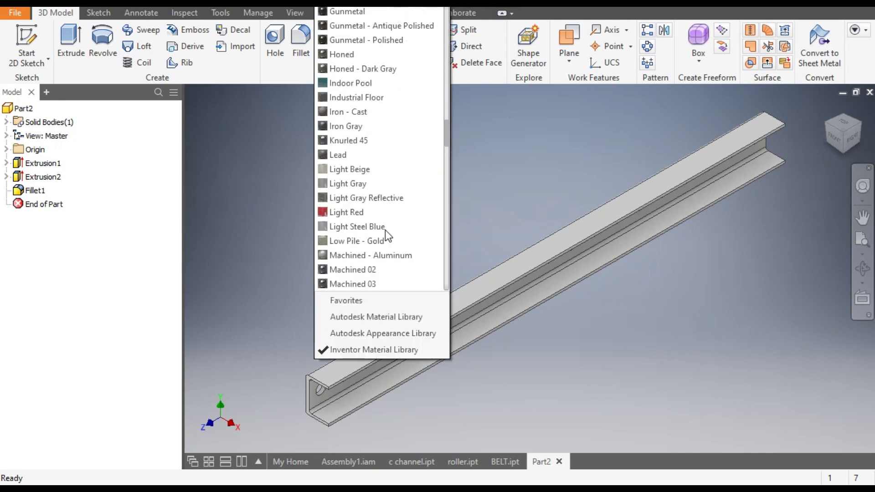
scroll(385, 229, "up", 6)
scroll(385, 230, "up", 20)
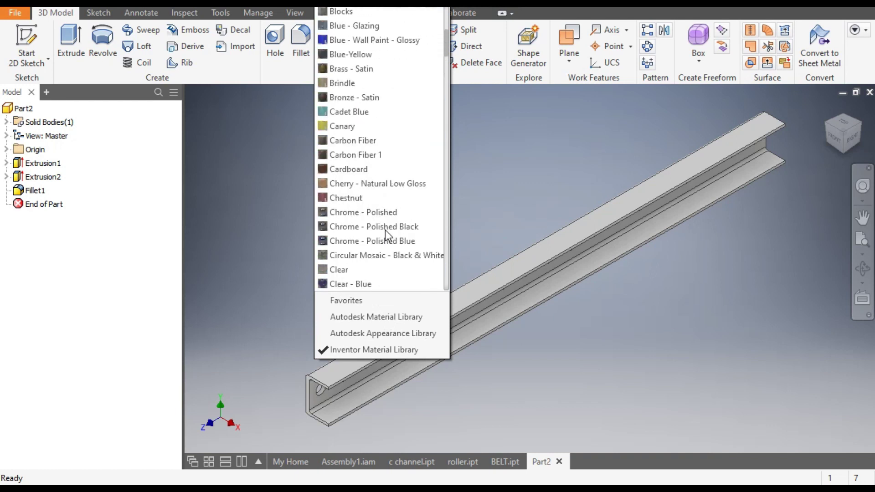
scroll(385, 230, "up", 3)
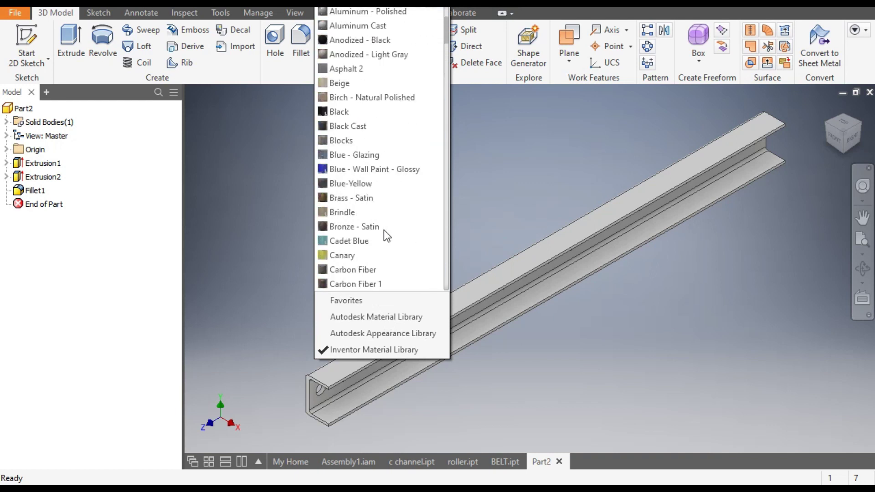
left_click(388, 171)
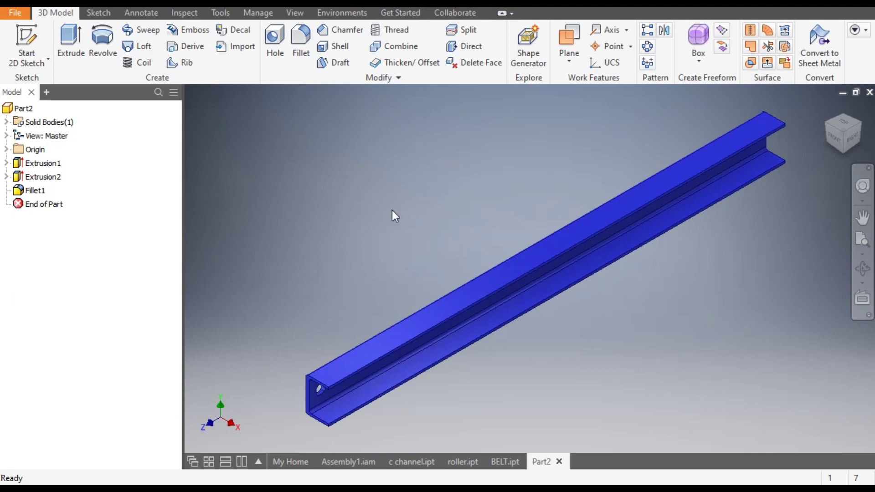
Step: Create an assy folder in convayour and save the part there as C CHANNEL.ipt
key("ctrl+s")
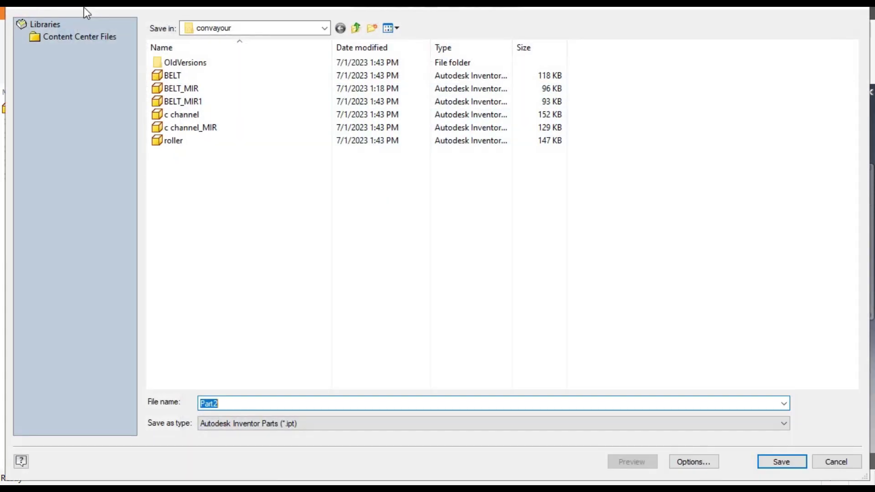
left_click(373, 28)
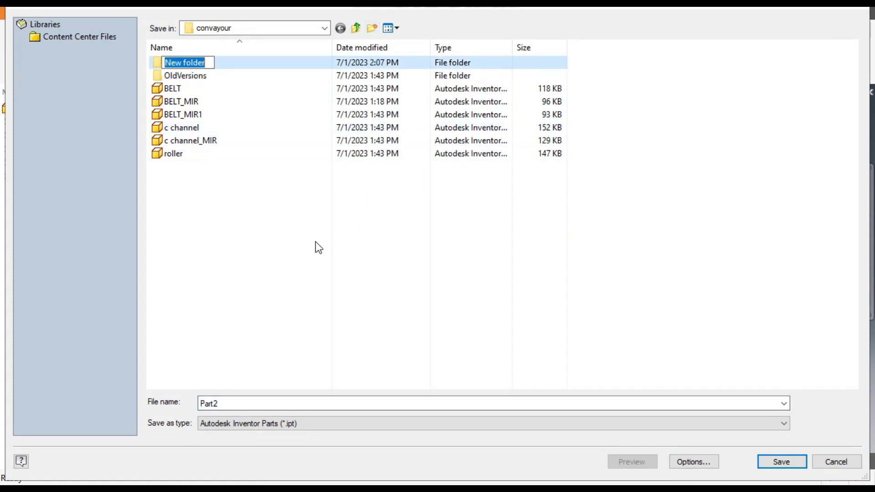
type("as")
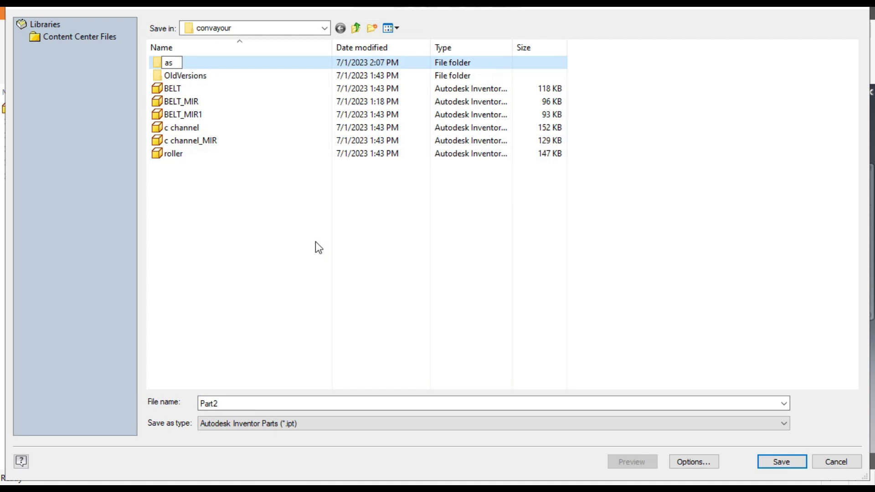
type("sy")
key("Return")
key("Return")
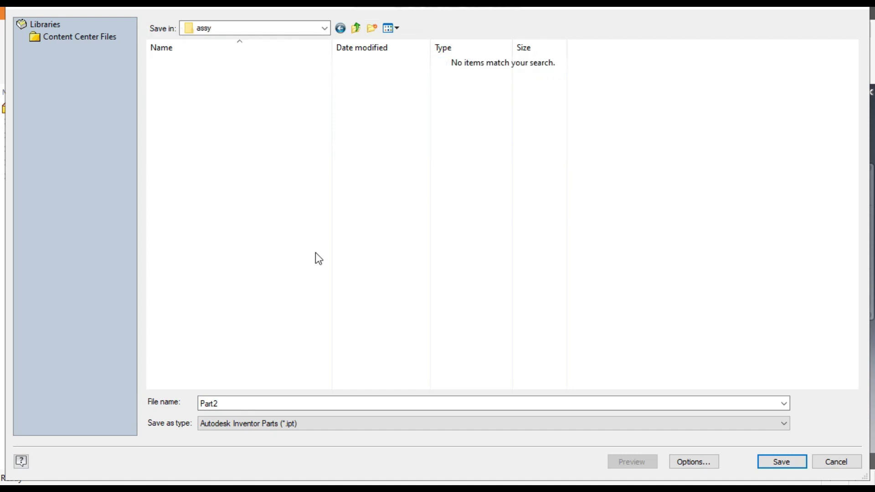
double_click(259, 405)
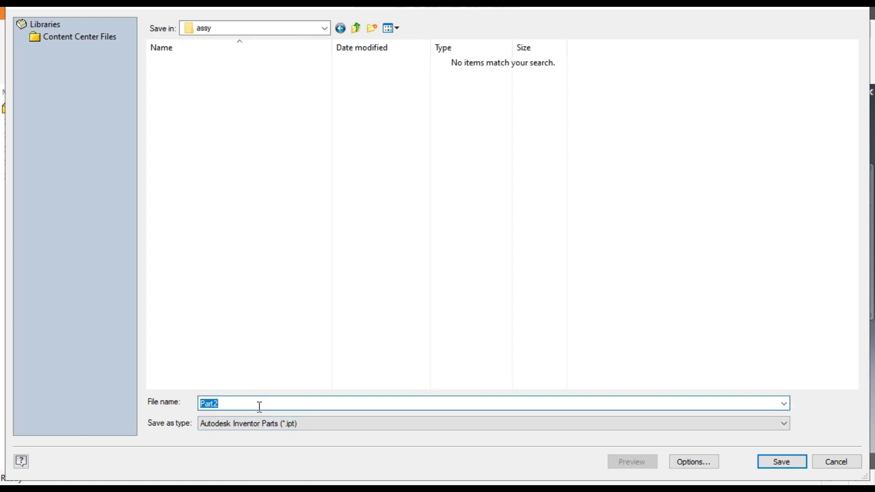
type("C")
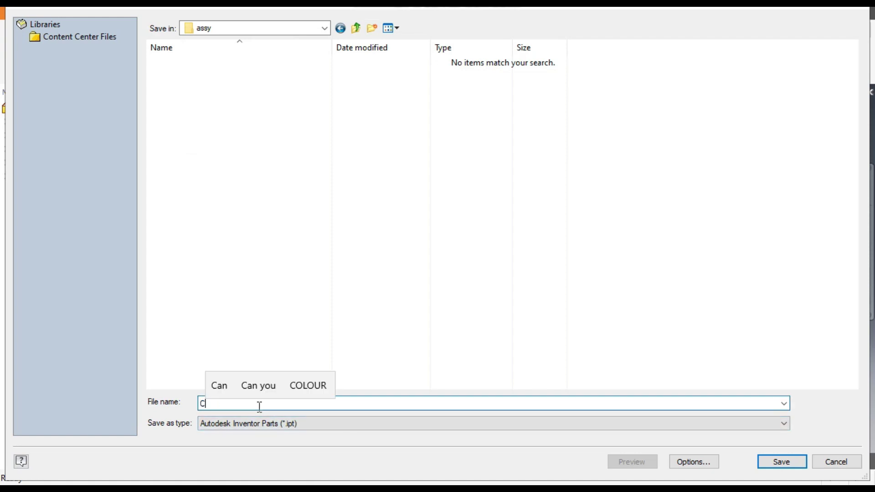
type(" CHA")
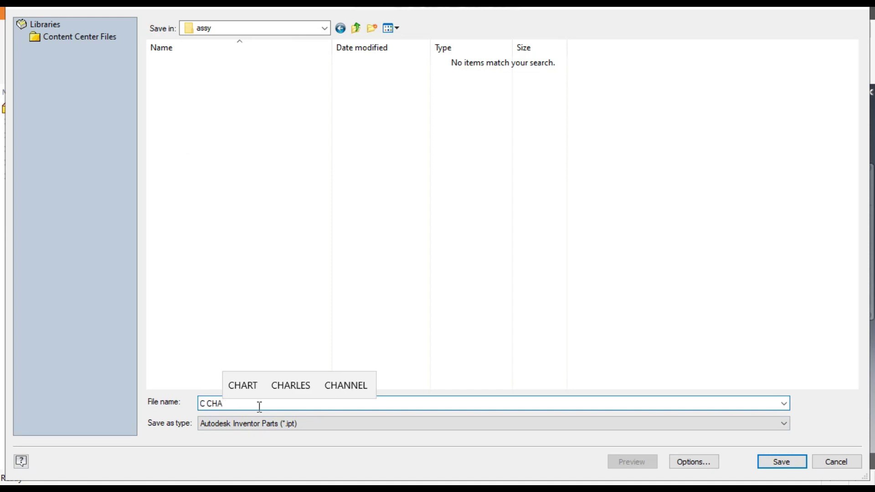
type("NNEL")
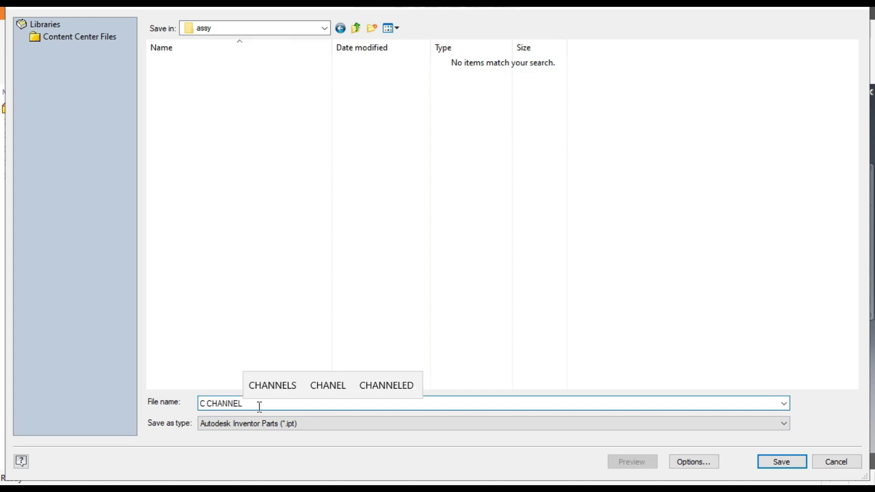
key("Return")
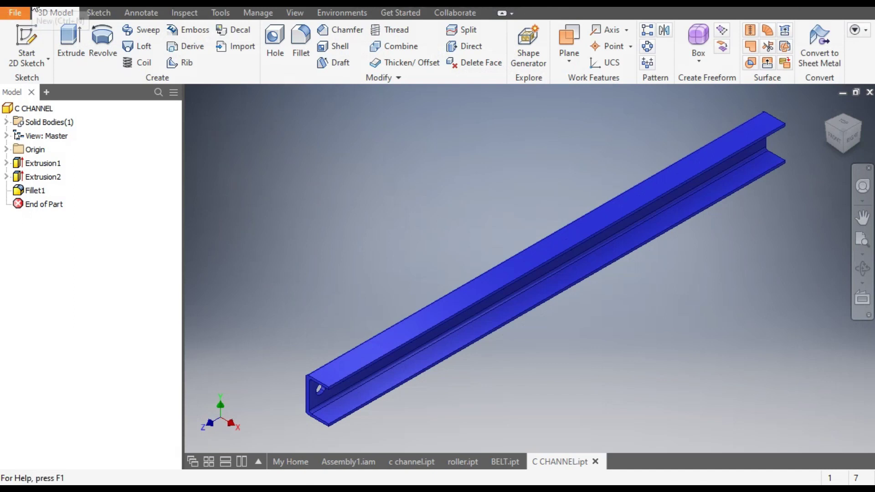
Step: Create a new part from the Standard (mm).ipt template, dismissing the style conflict warning
key("ctrl+n")
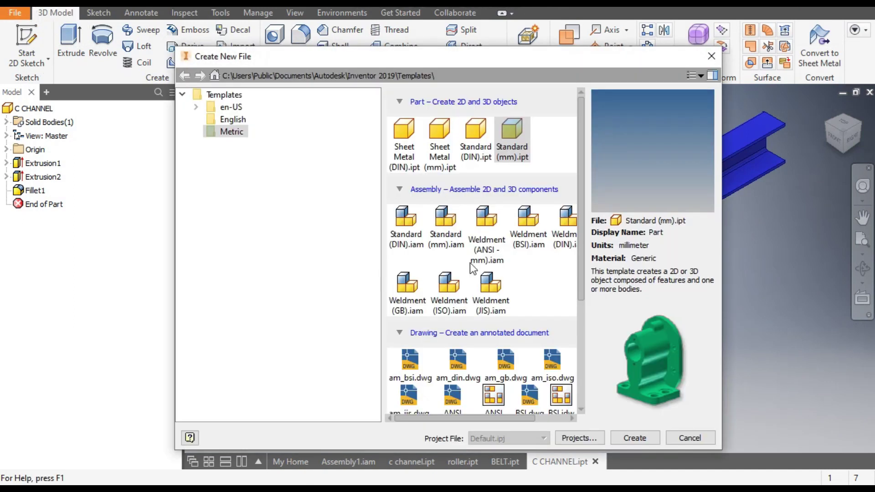
double_click(505, 135)
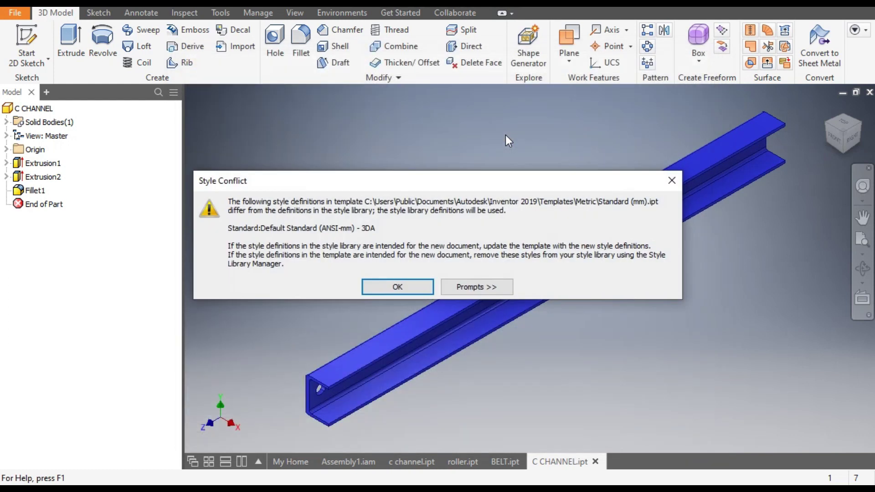
left_click(676, 180)
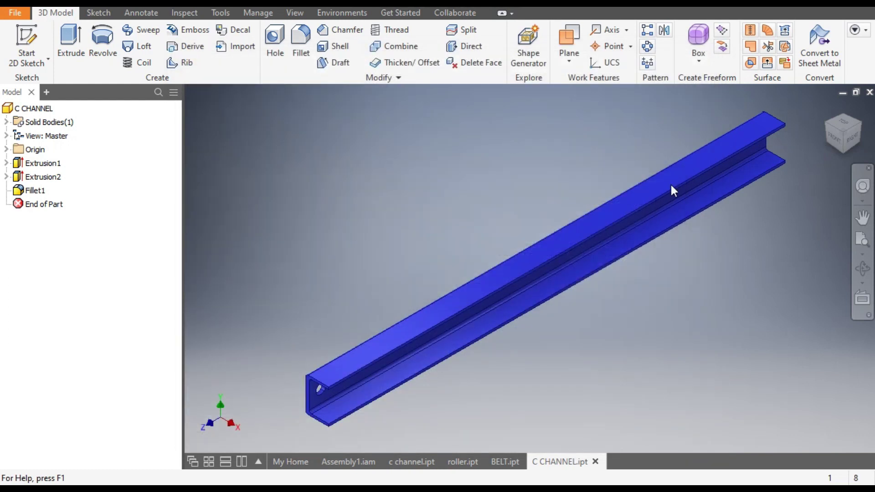
Step: Start a 2D sketch on the XY plane of the new part
left_click(31, 58)
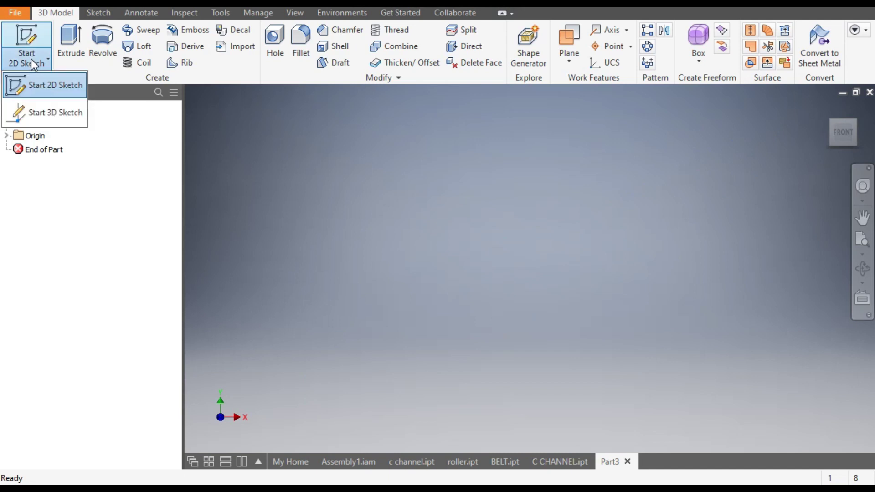
left_click(33, 85)
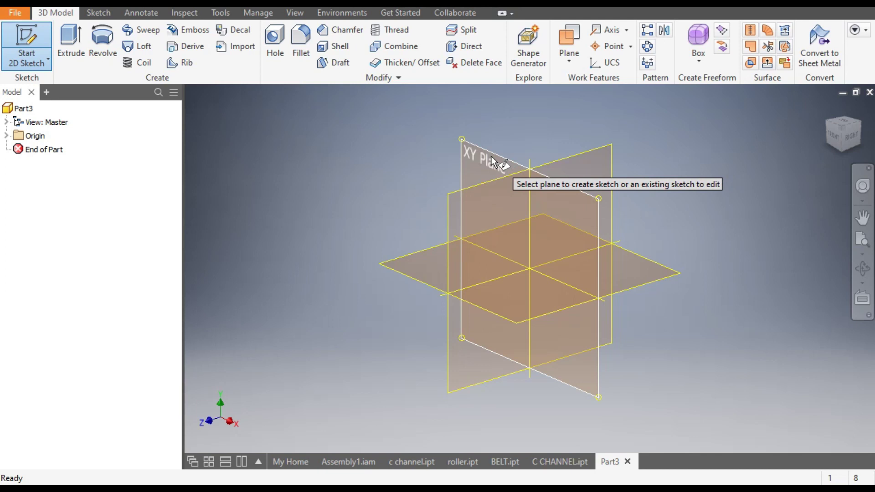
left_click(491, 158)
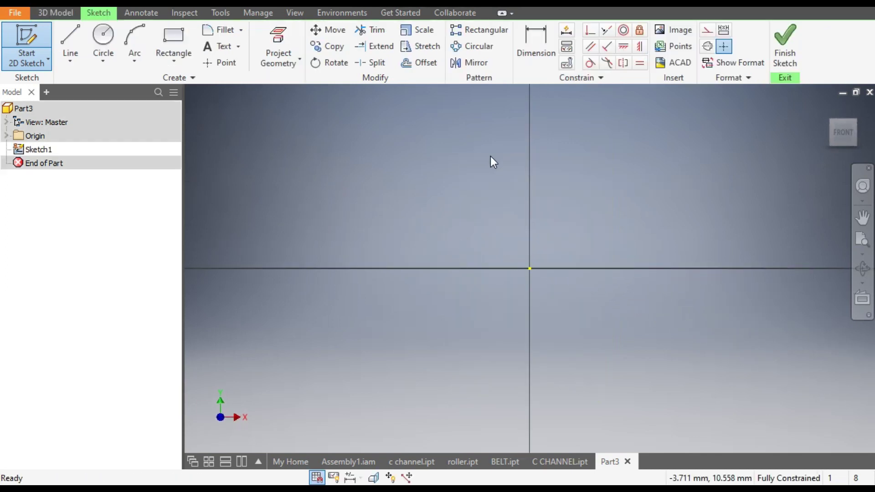
Step: Draw a closed six-line stepped profile starting and ending at the sketch origin
left_click(73, 58)
left_click(78, 80)
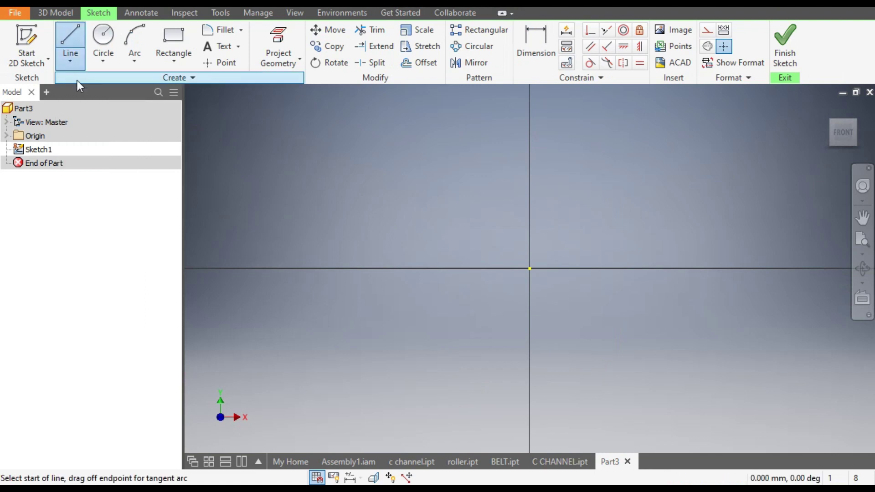
left_click(530, 268)
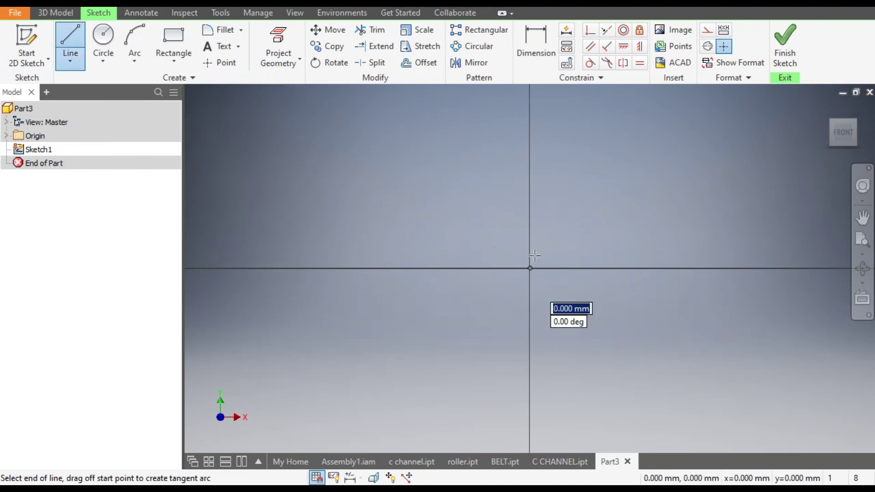
left_click(530, 204)
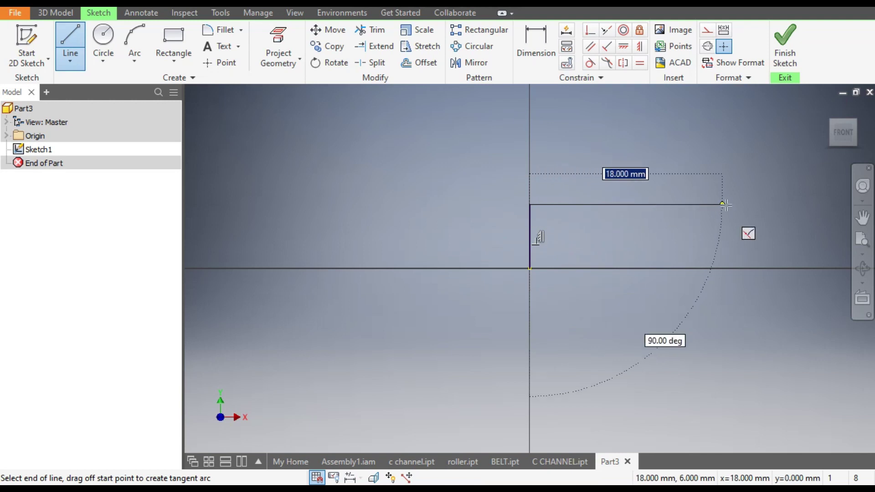
left_click(733, 205)
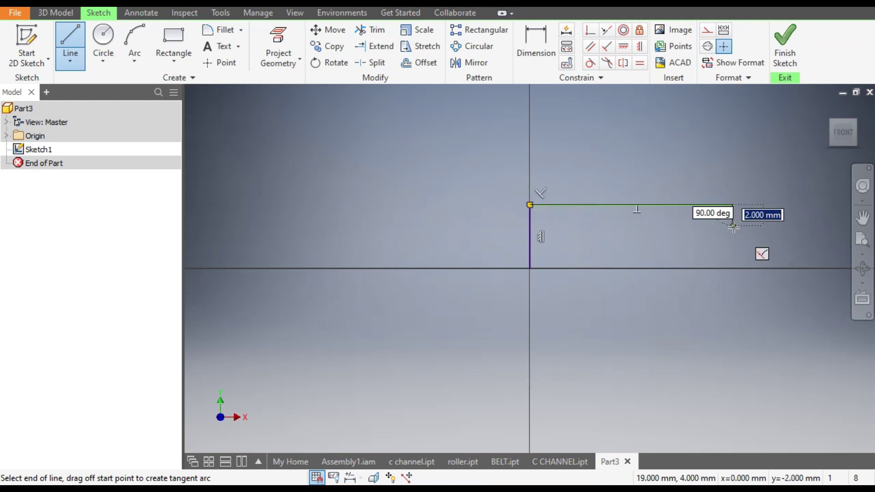
left_click(733, 226)
left_click(796, 225)
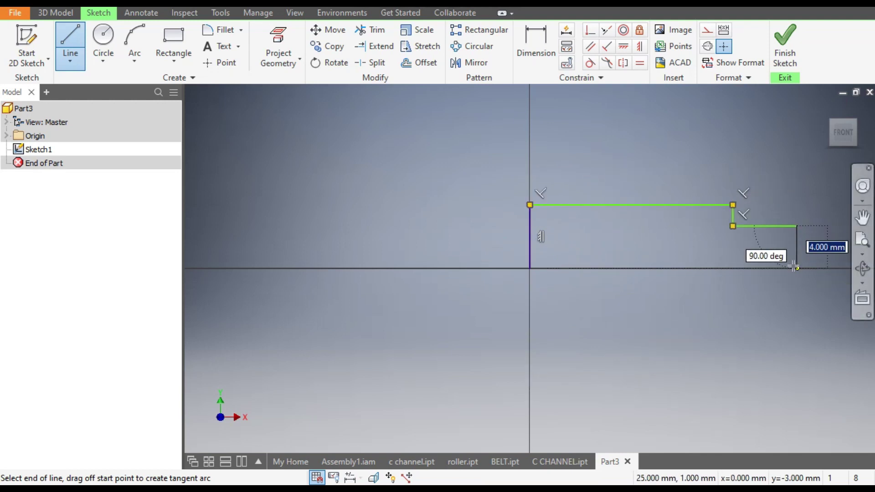
left_click(796, 268)
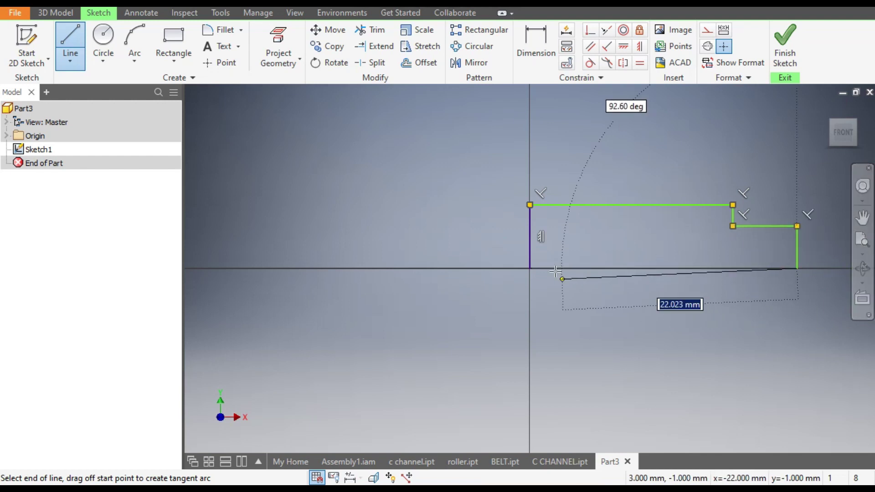
left_click(530, 268)
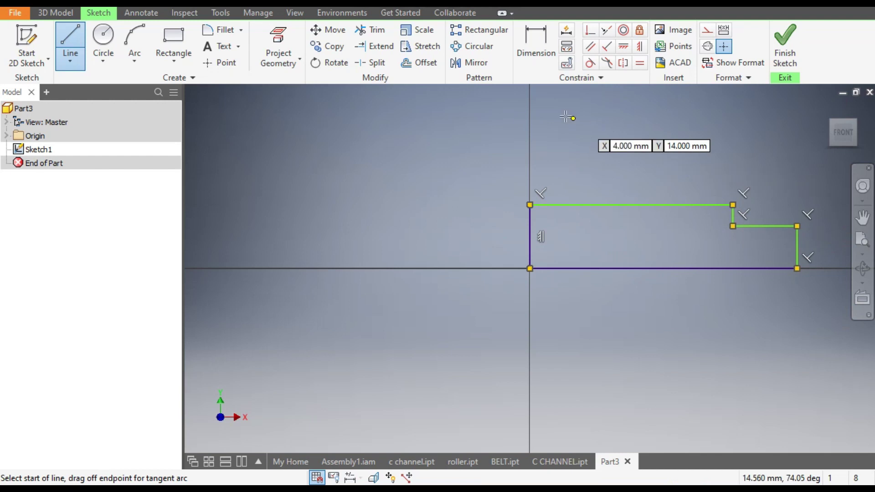
Step: Dimension the left edge 15, right edge 10 and step length 30, then adjust the step corner
left_click(536, 49)
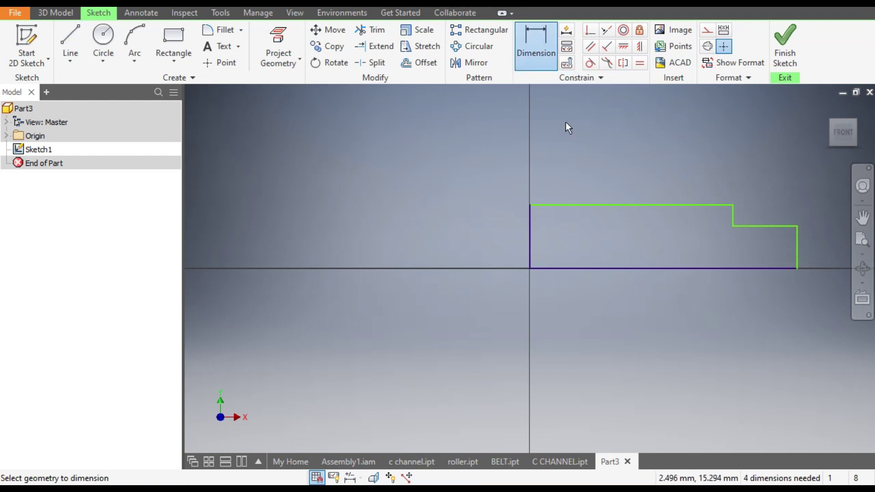
left_click(530, 233)
left_click(476, 245)
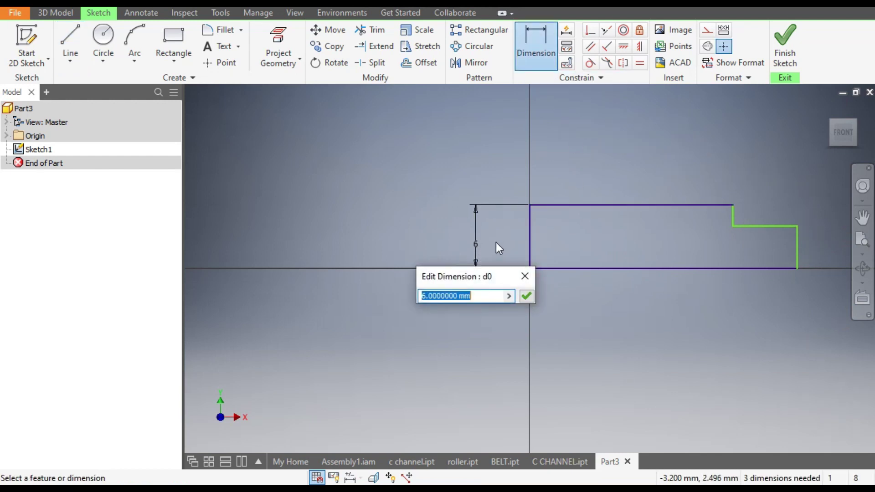
type("15")
key("Return")
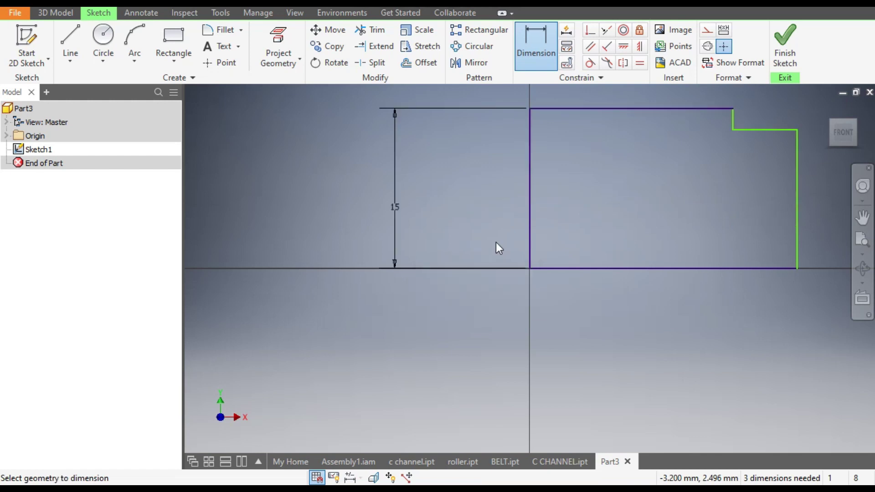
scroll(506, 299, "down", 2)
left_click(664, 244)
left_click(688, 245)
type("10")
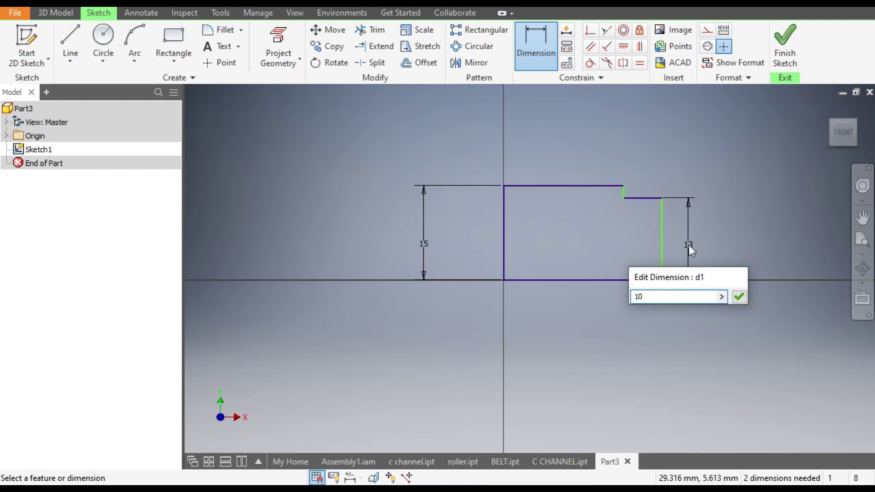
key("Return")
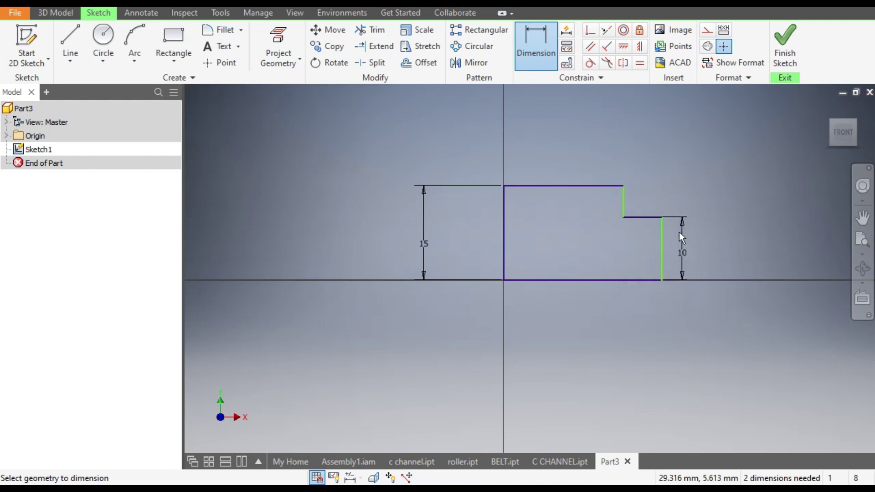
left_click(651, 218)
left_click(650, 199)
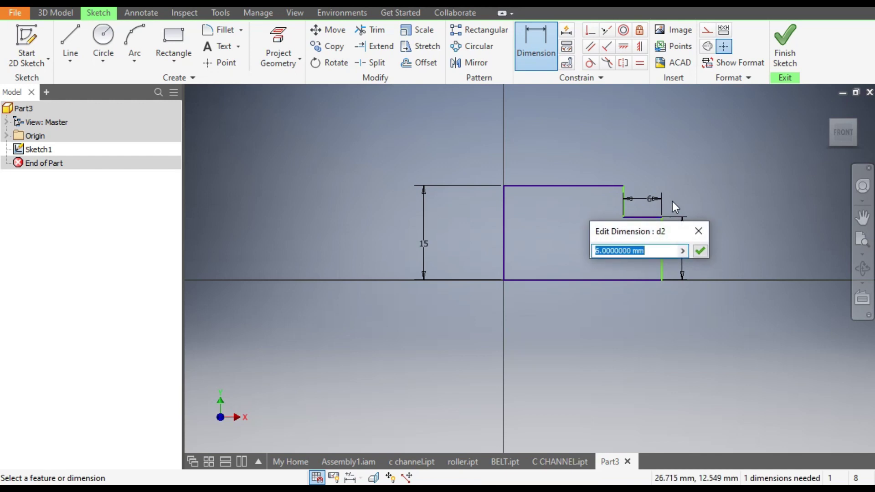
type("30")
key("Return")
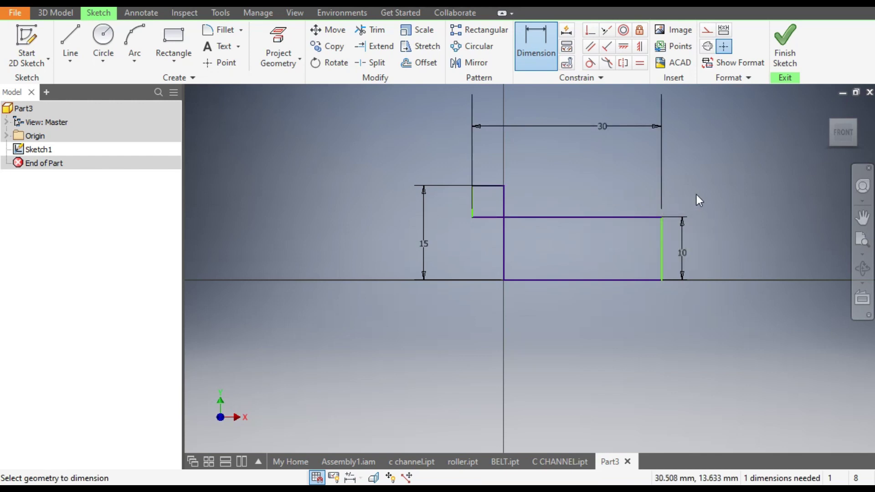
key("Escape")
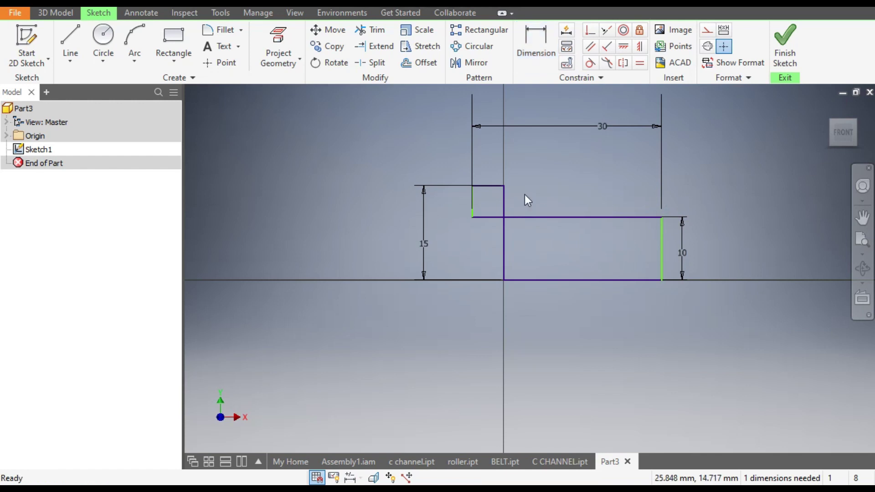
left_click_drag(474, 217, 643, 217)
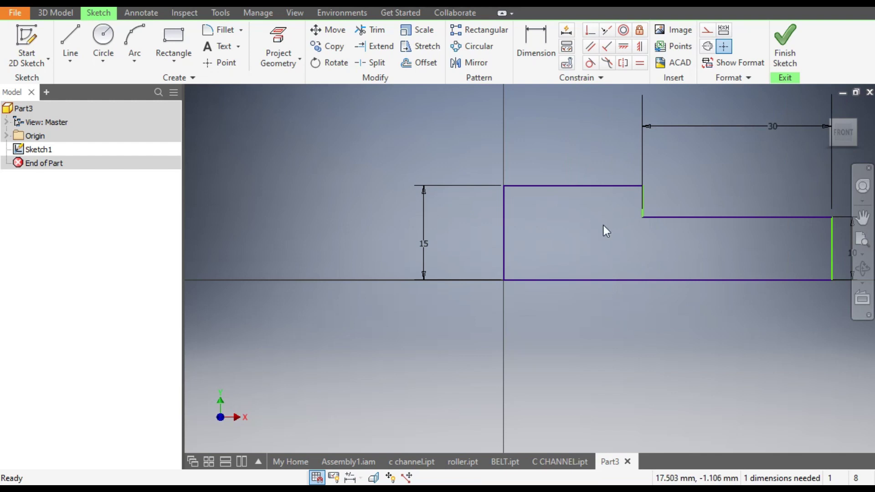
Step: Dimension the long top edge to 150 mm
left_click(536, 44)
left_click(565, 187)
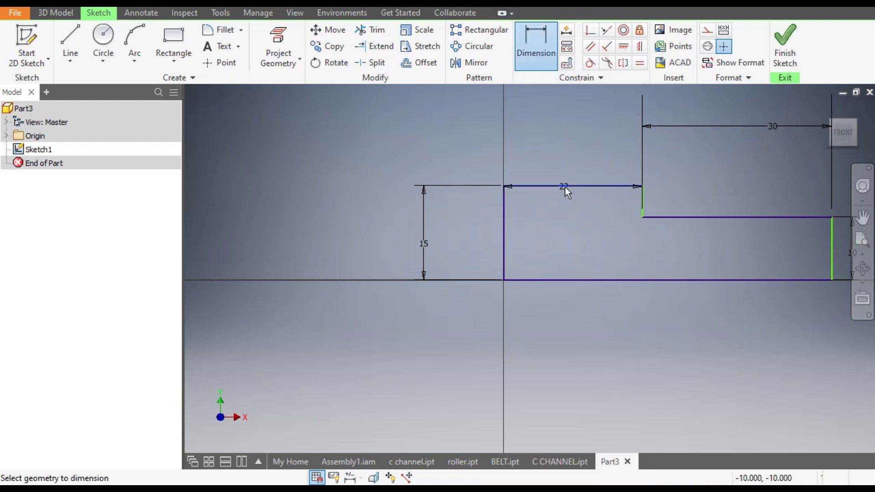
left_click(567, 219)
type("150")
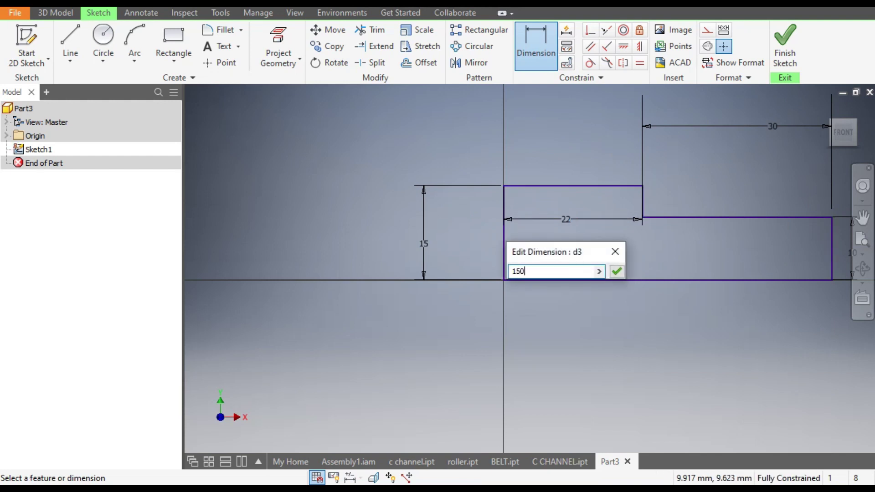
key("Return")
scroll(341, 379, "up", 5)
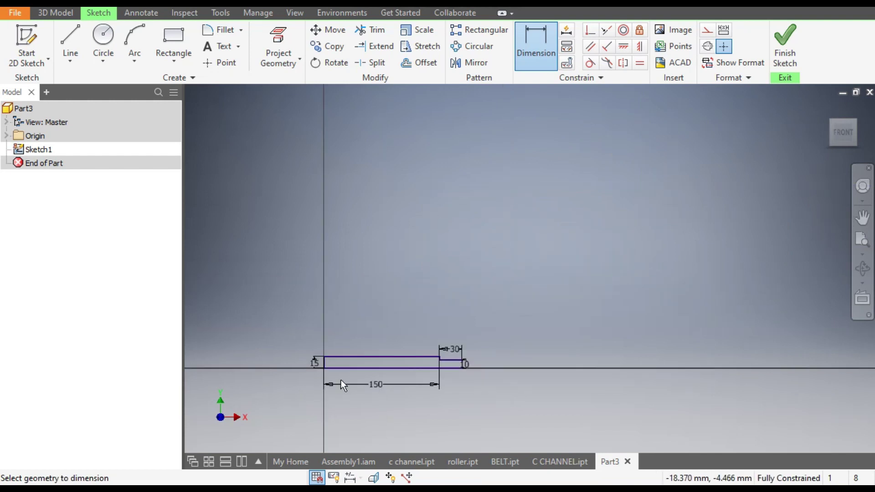
scroll(392, 382, "down", 4)
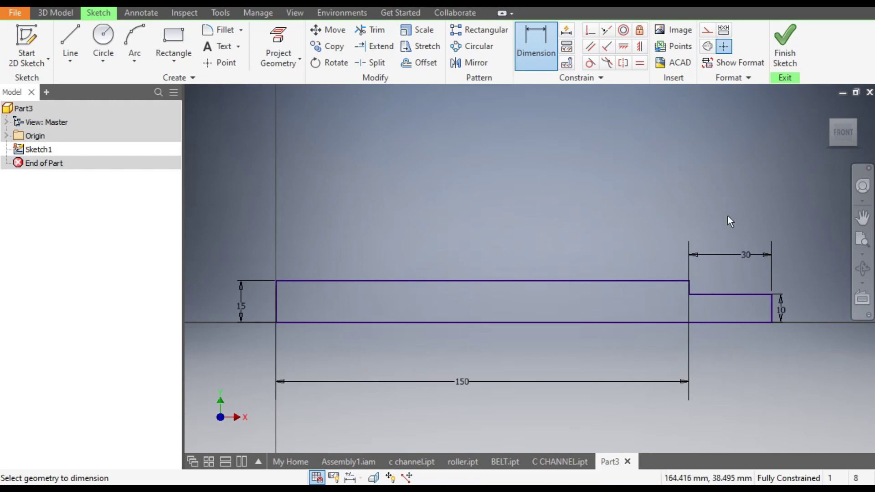
Step: Place a 2.5 circle centred on the profile's top edge
left_click(101, 41)
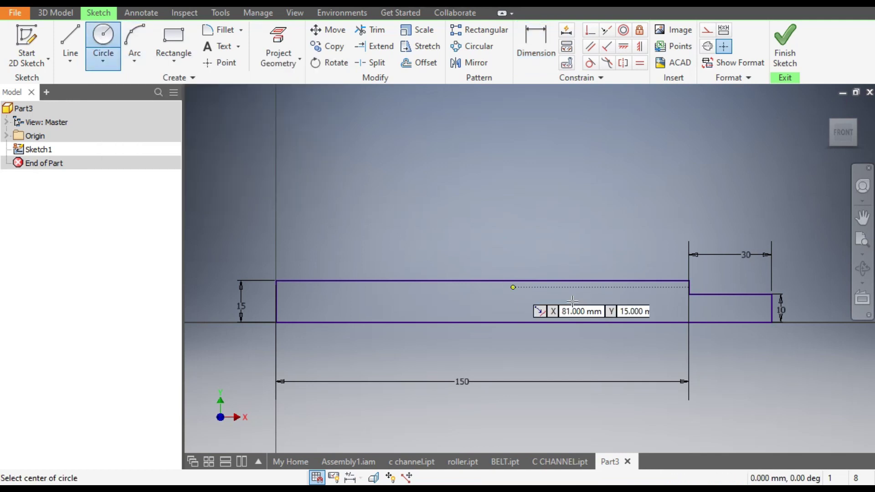
scroll(572, 300, "up", 3)
left_click(586, 260)
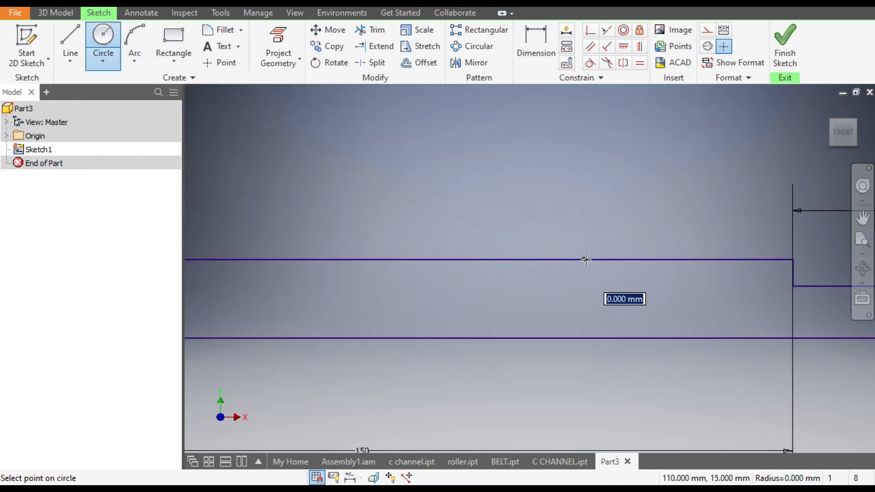
type("2.5")
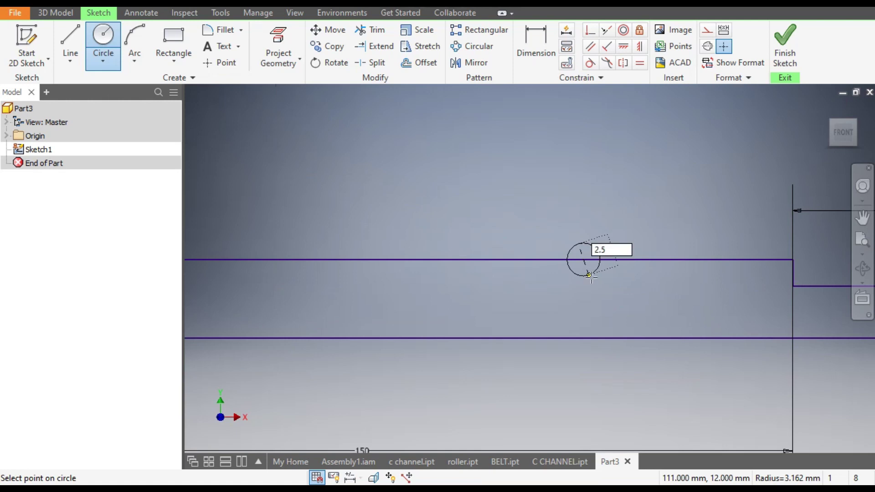
key("Return")
Step: Place a second 2.5 circle further right on the same top edge
scroll(590, 276, "up", 2)
scroll(591, 277, "up", 2)
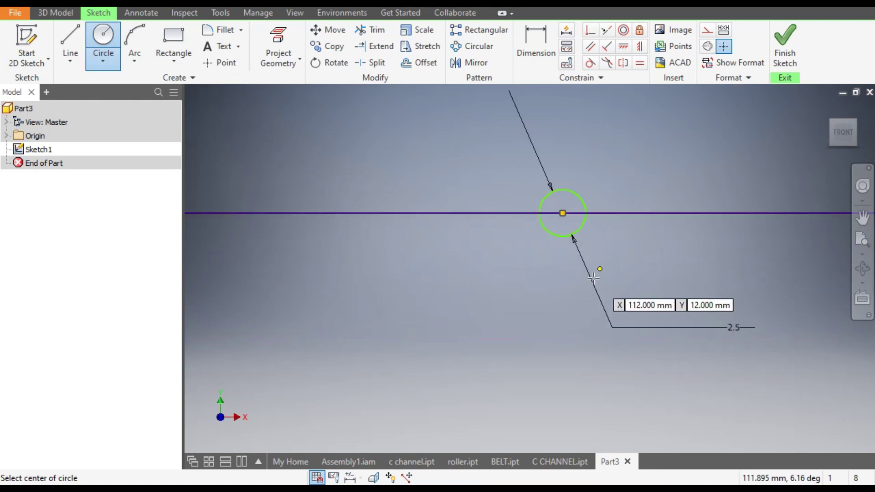
scroll(538, 296, "down", 2)
left_click(710, 251)
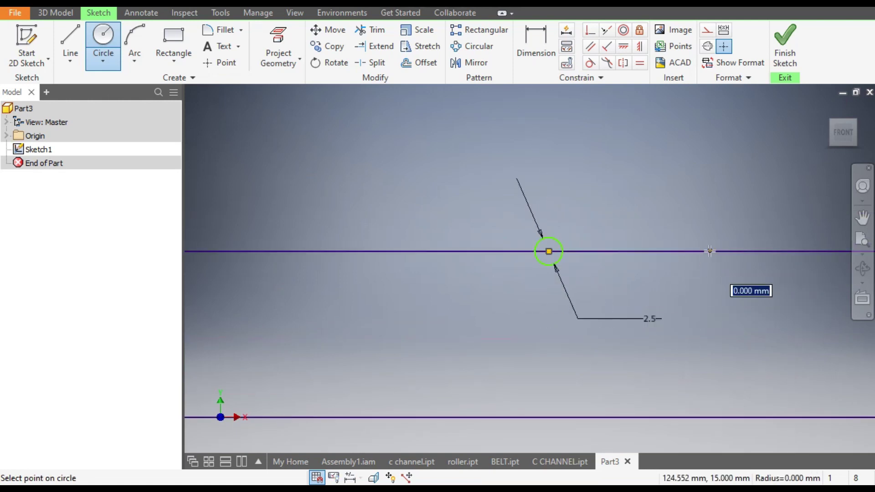
type("2.5")
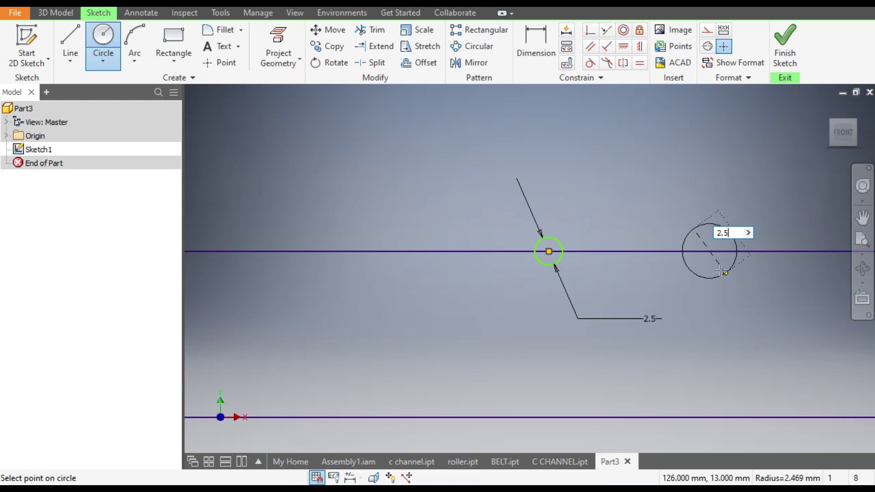
key("Return")
scroll(524, 264, "down", 3)
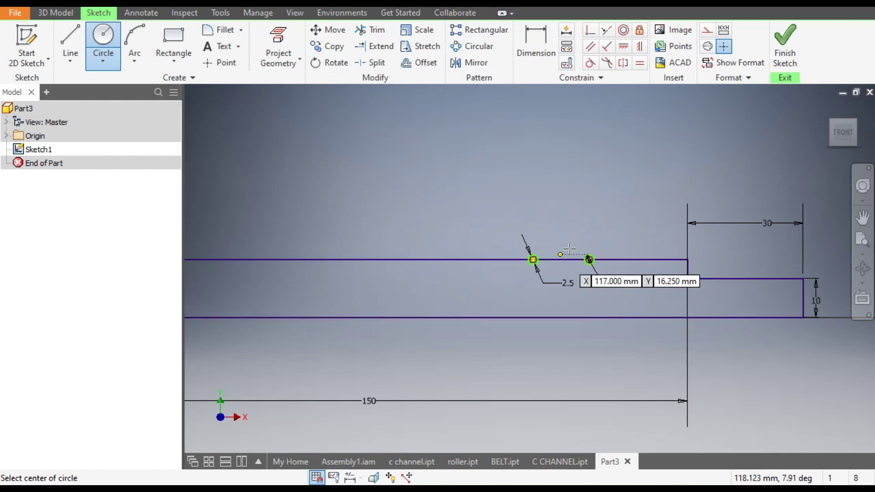
scroll(568, 253, "up", 2)
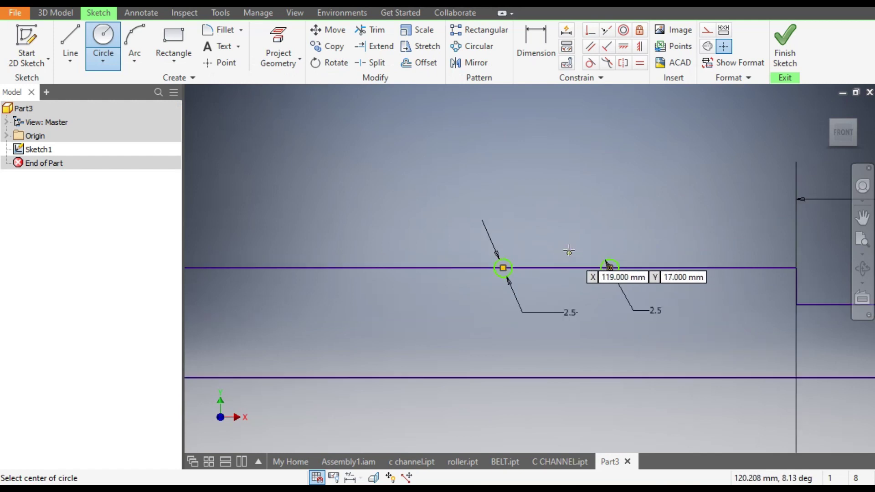
left_click(535, 35)
left_click(797, 283)
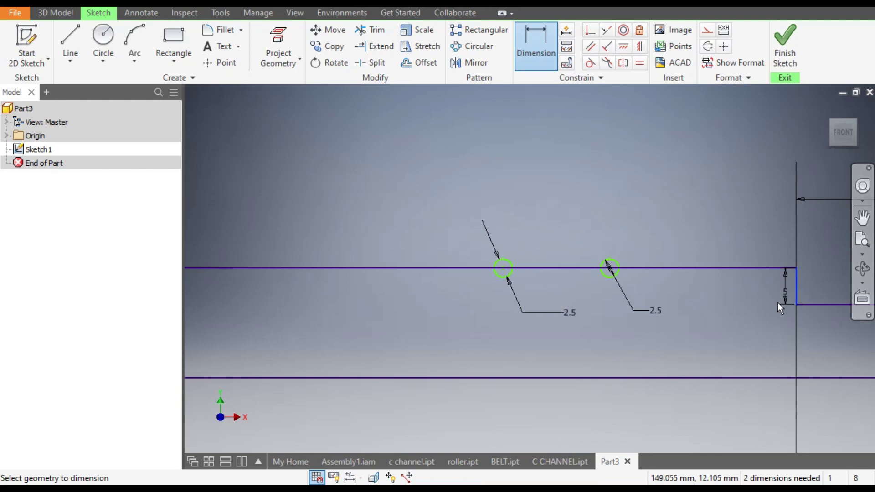
Step: Discard an unwanted angle dimension and set the right circle 5 mm from the step edge
left_click(611, 268)
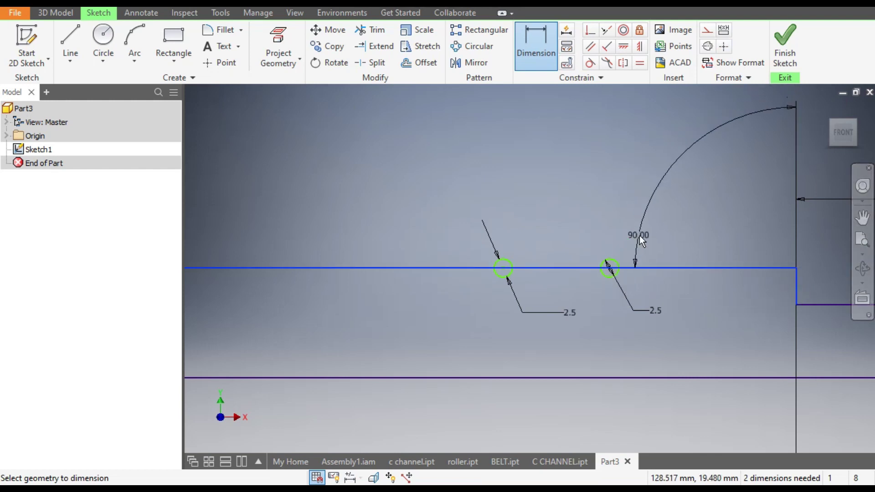
key("Escape")
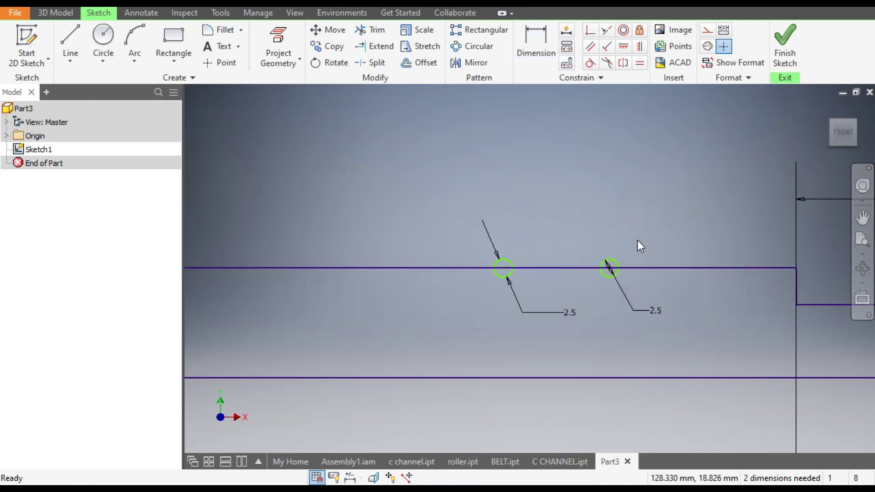
left_click(537, 42)
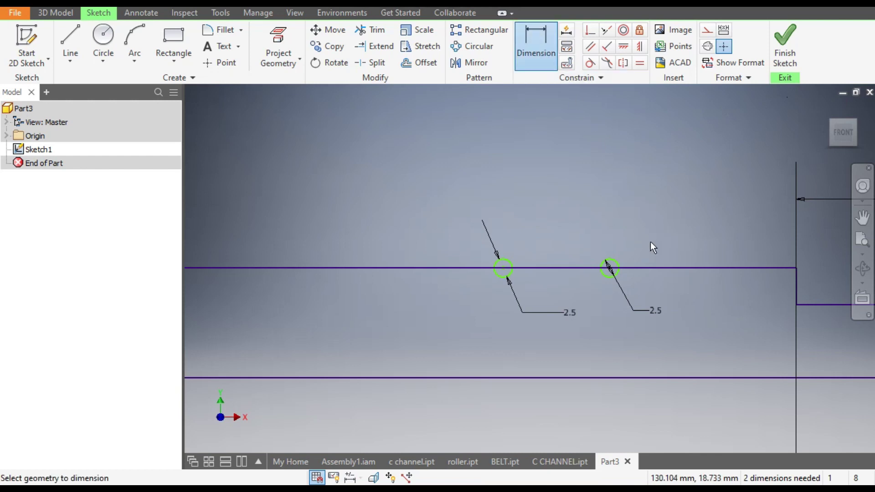
left_click(613, 261)
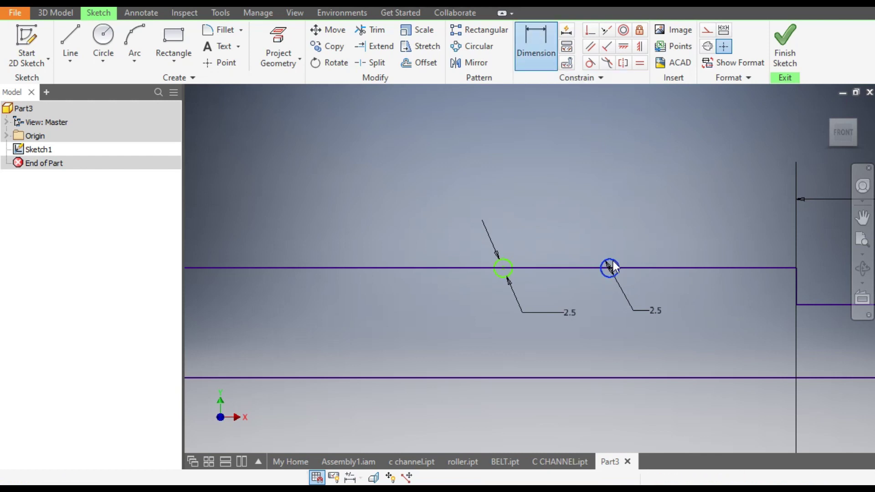
left_click(798, 283)
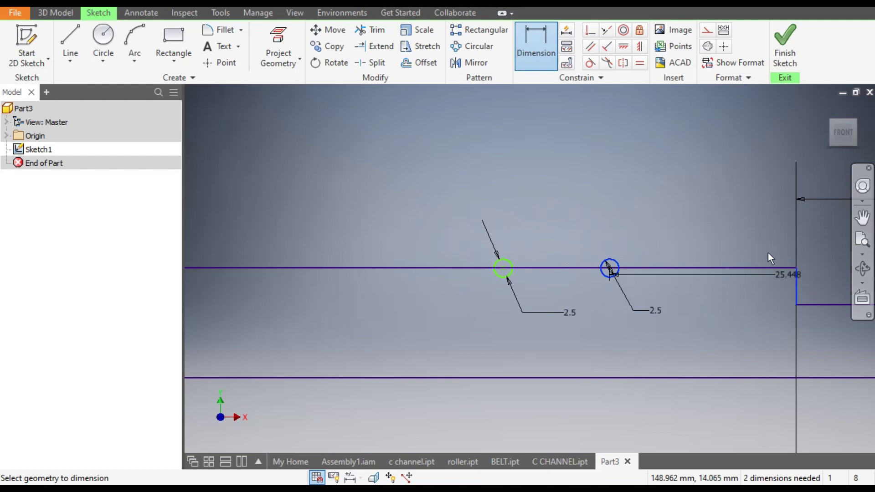
left_click(747, 223)
type("5")
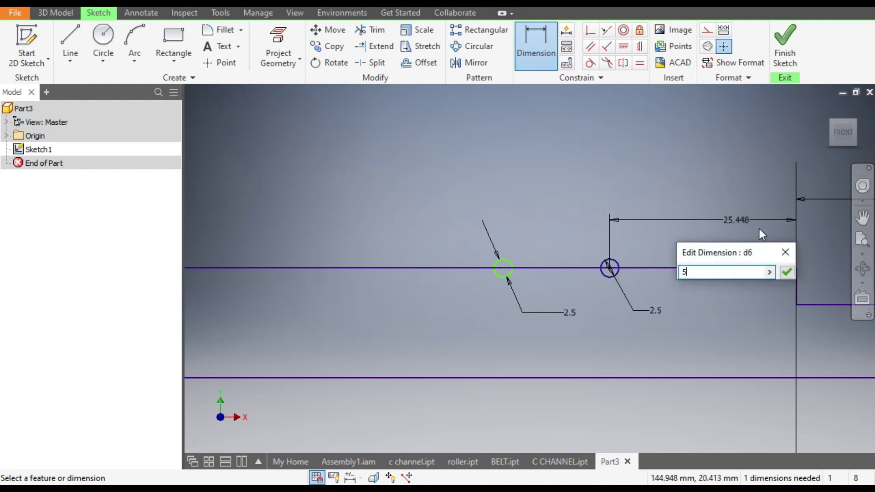
key("Return")
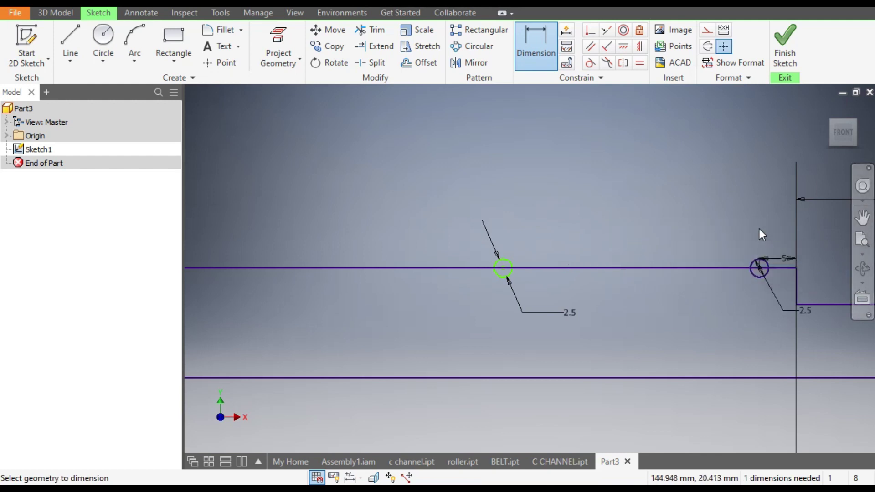
Step: Dimension the gap between the two circles to 5 mm
left_click(512, 261)
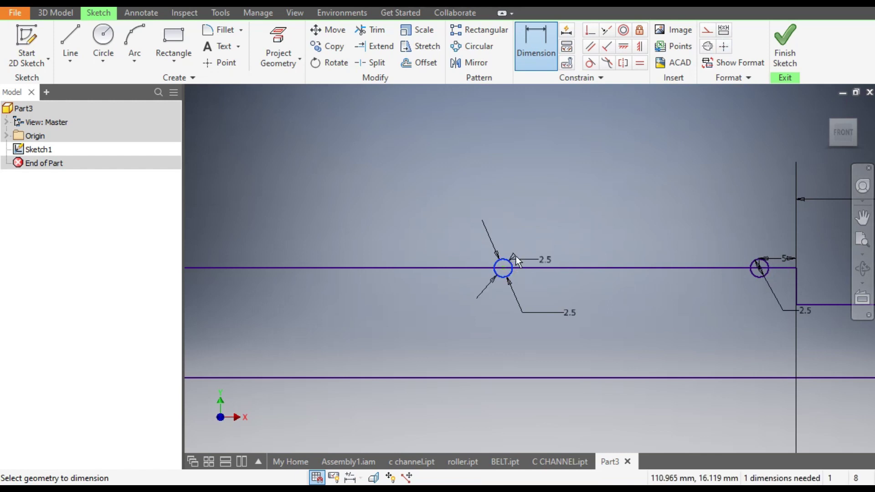
left_click(758, 266)
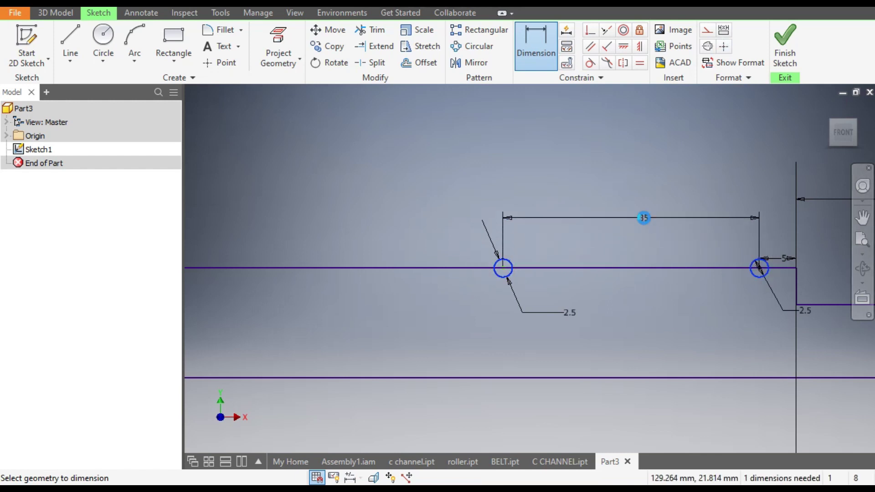
left_click(644, 217)
type("5")
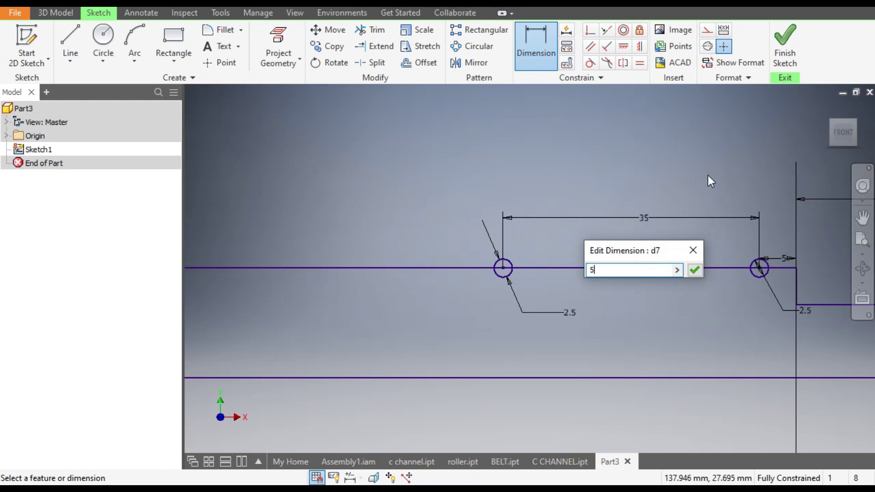
key("Return")
scroll(729, 237, "down", 4)
scroll(702, 256, "up", 4)
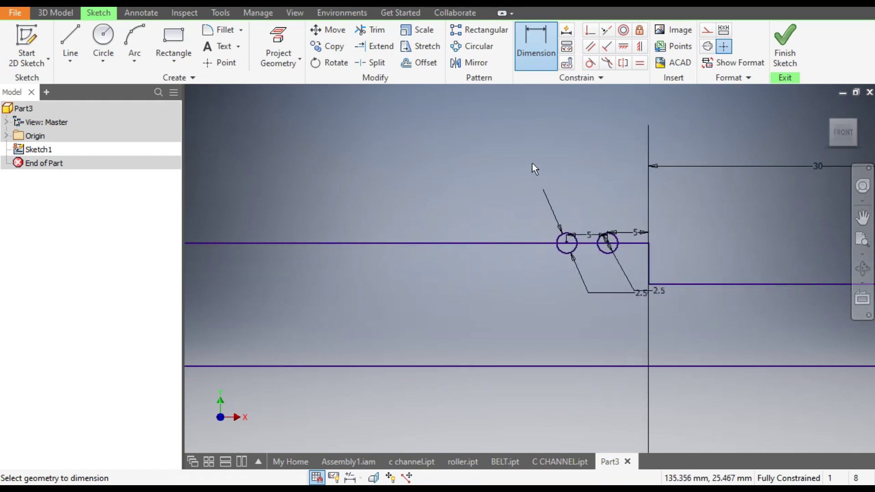
scroll(614, 241, "up", 3)
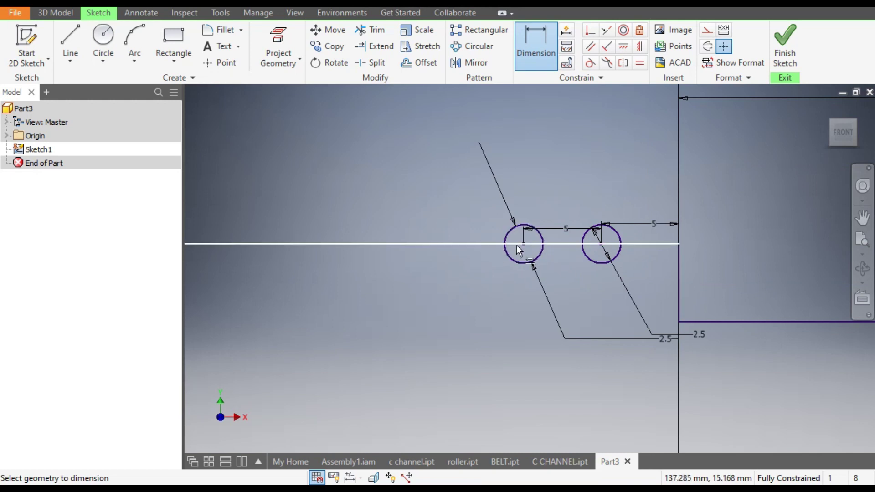
Step: Trim the circle tops and the top-edge segments inside both 2.5 circles to form two round notches
left_click(370, 30)
mouse_move(635, 228)
left_mouse_down()
mouse_move(519, 233)
mouse_move(502, 246)
left_mouse_up()
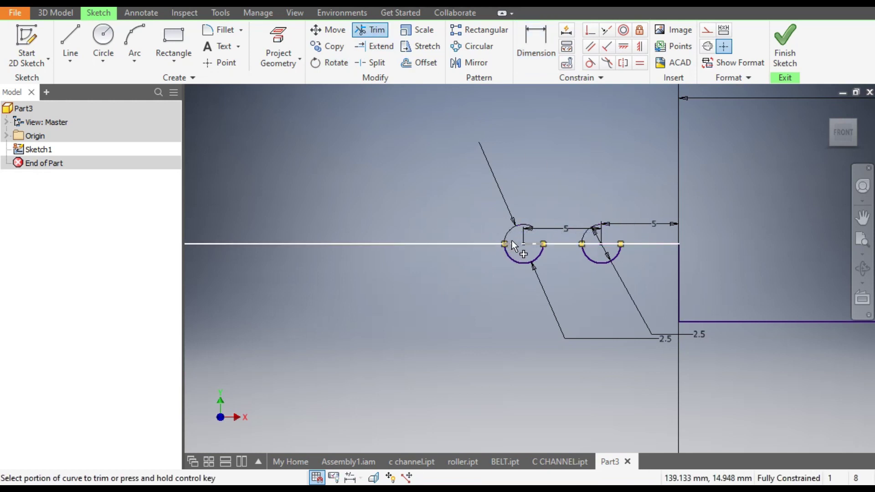
left_click(515, 243)
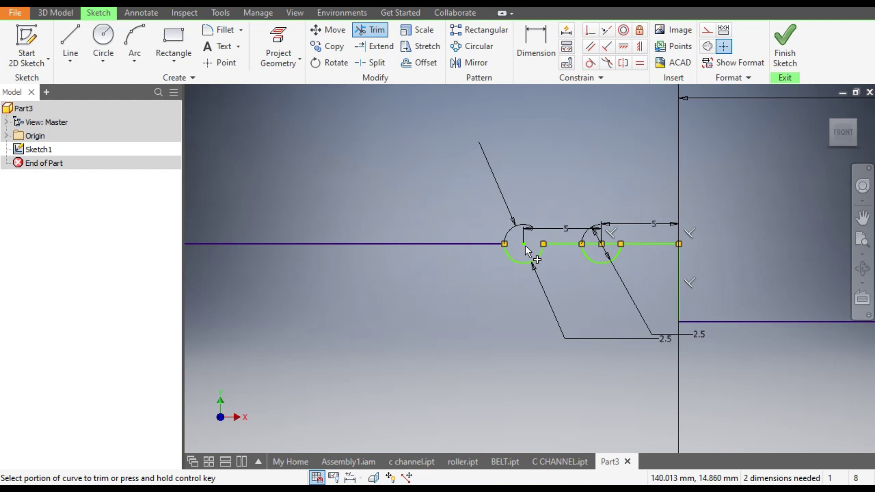
left_click(616, 244)
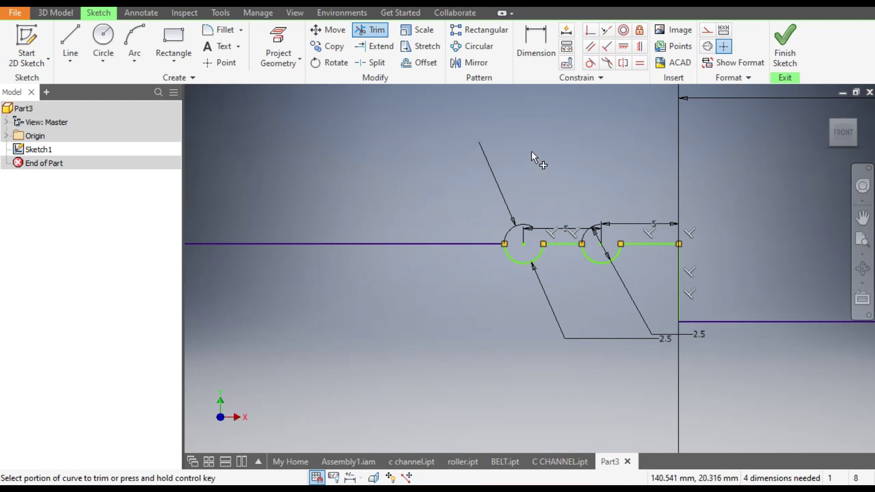
Step: Constrain the trimmed edge segments and arc points horizontally until the sketch is fully constrained
left_click(625, 48)
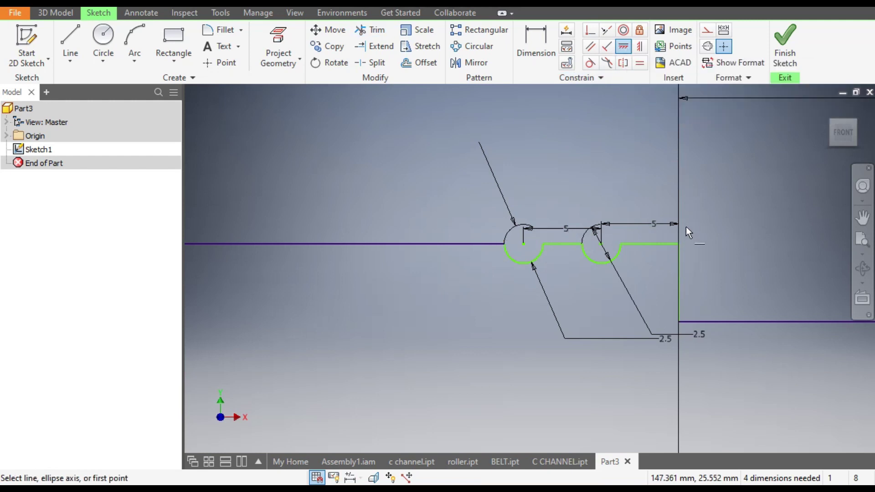
left_click(679, 244)
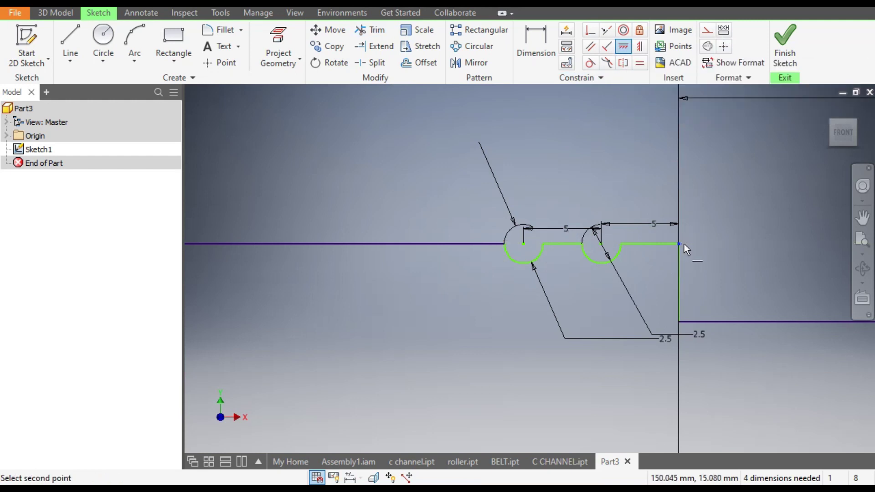
left_click(504, 244)
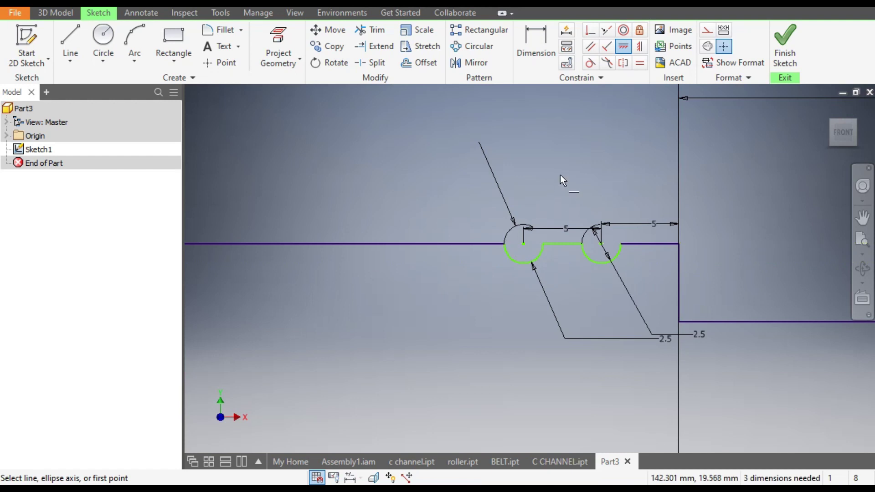
left_click(523, 245)
left_click(543, 242)
left_click(582, 244)
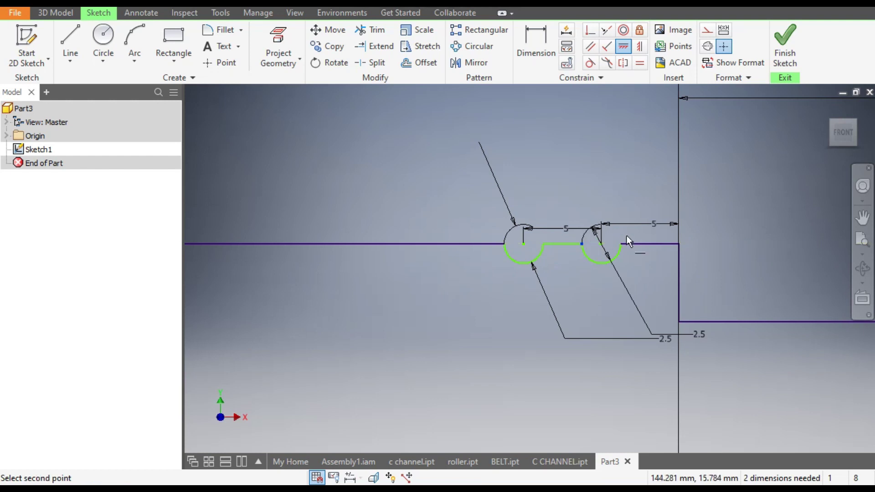
left_click(619, 244)
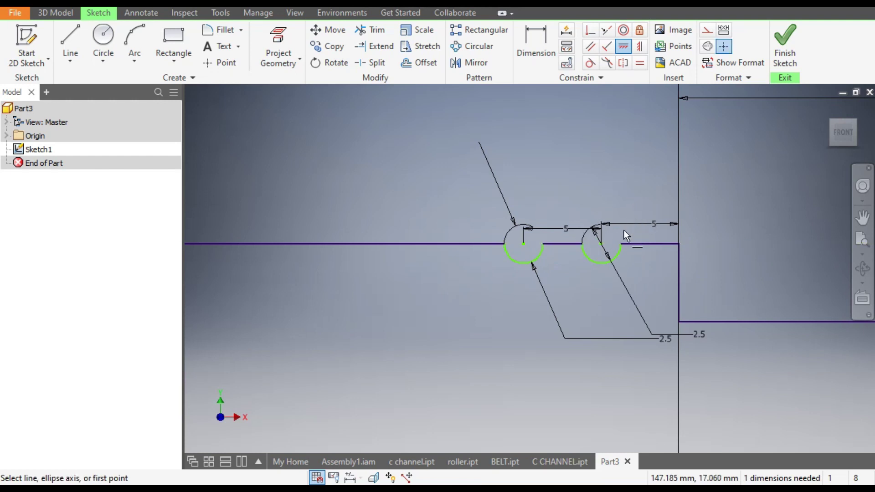
left_click(604, 244)
left_click(622, 244)
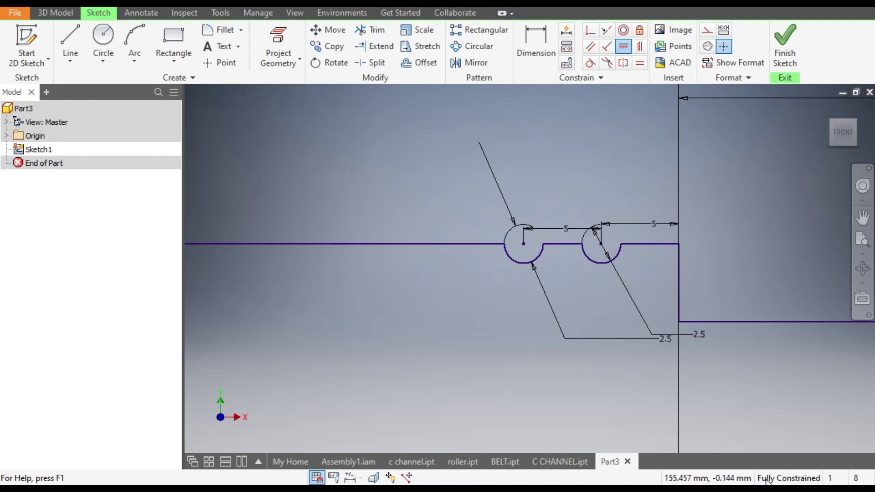
Step: Select the whole grooved shaft profile for mirroring
scroll(692, 272, "down", 3)
scroll(801, 308, "up", 2)
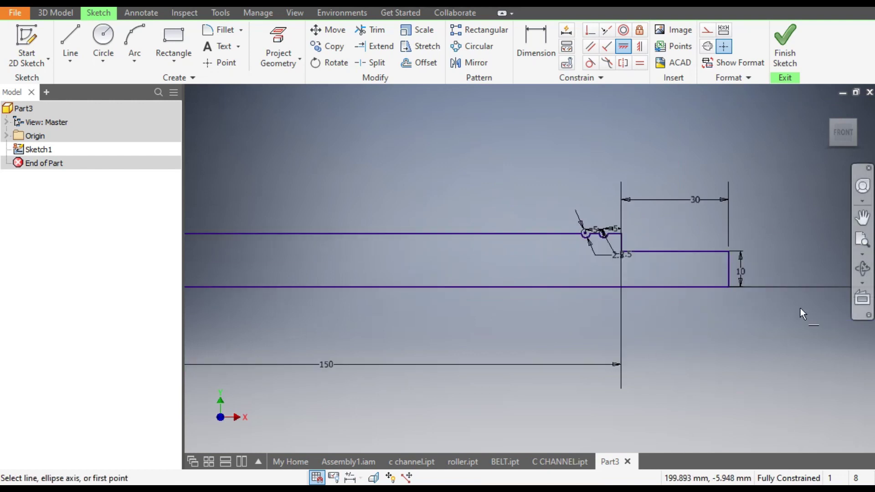
scroll(761, 310, "down", 2)
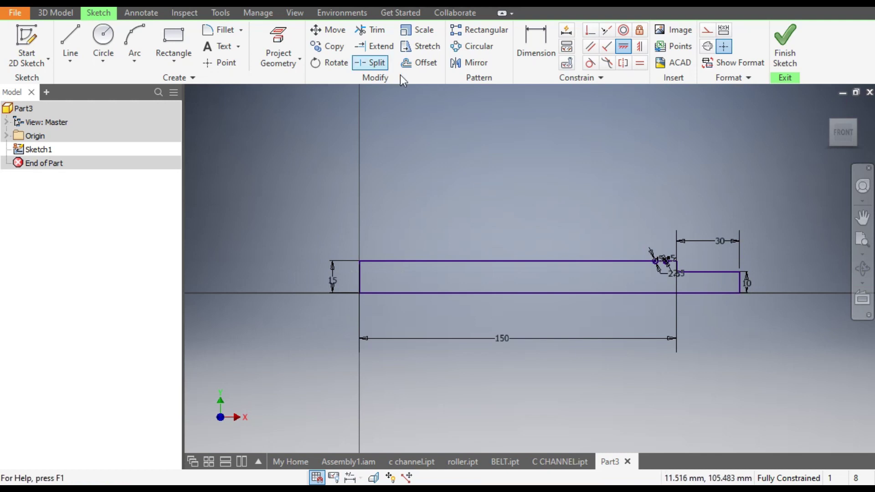
left_click(461, 62)
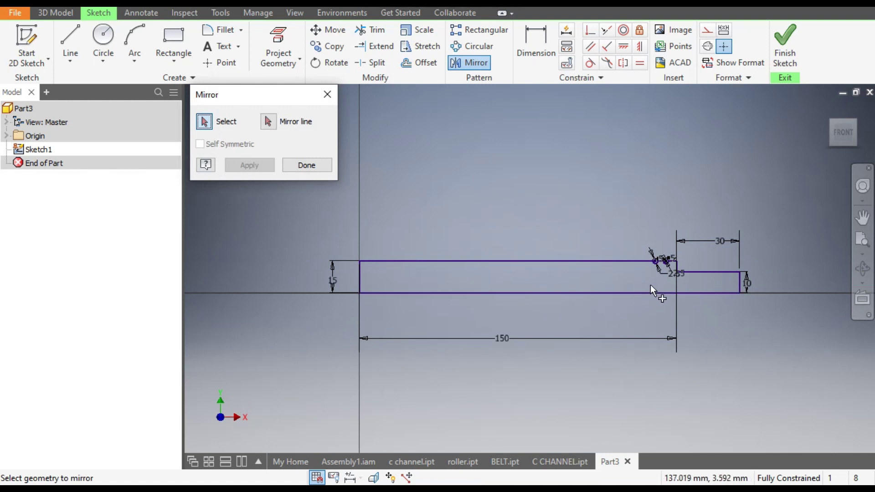
mouse_move(796, 195)
left_mouse_down()
mouse_move(668, 276)
mouse_move(368, 337)
mouse_move(378, 340)
left_mouse_up()
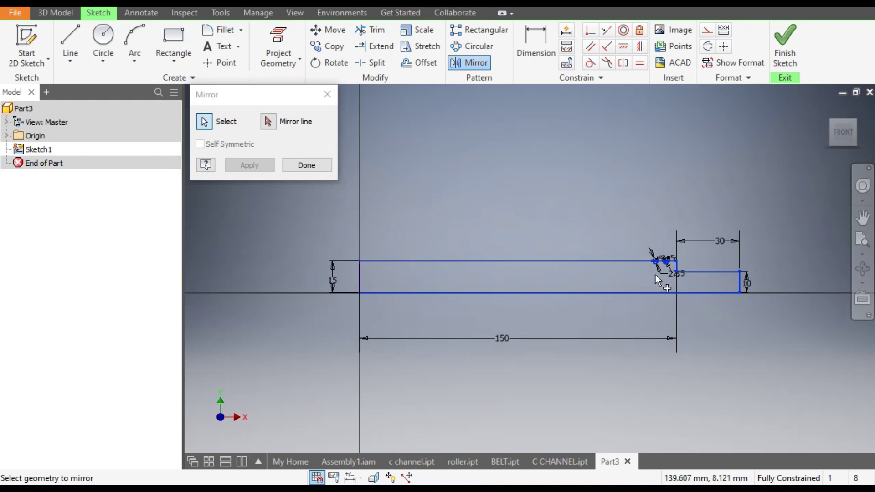
Step: Mirror the selected profile about the vertical axis into a symmetric shaft outline
scroll(653, 269, "up", 3)
scroll(658, 300, "down", 5)
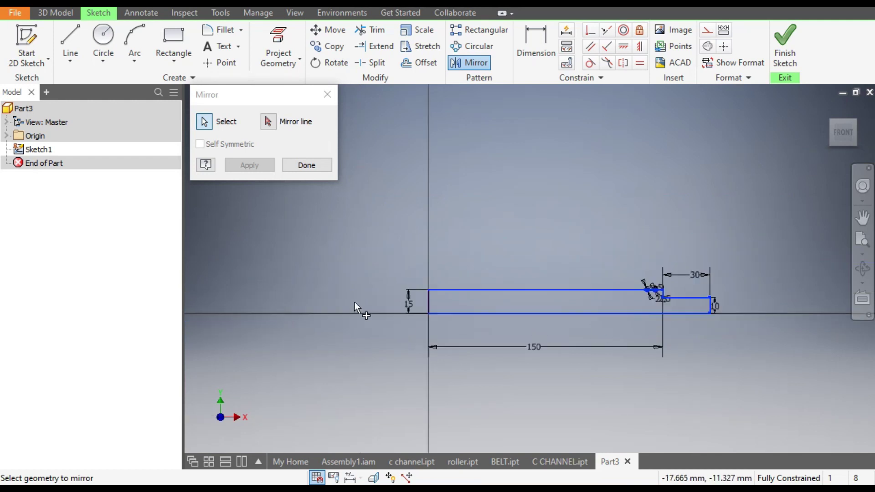
scroll(355, 302, "up", 2)
left_click(269, 122)
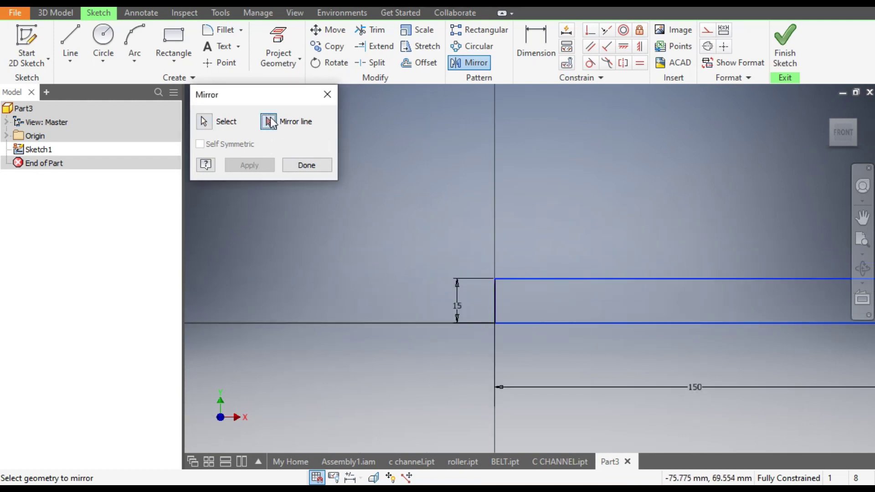
left_click(494, 292)
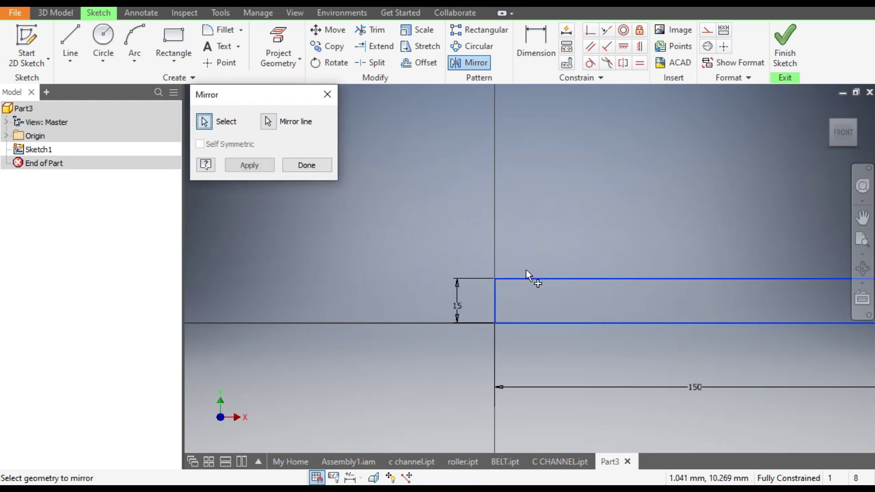
scroll(605, 236, "down", 3)
left_click(250, 164)
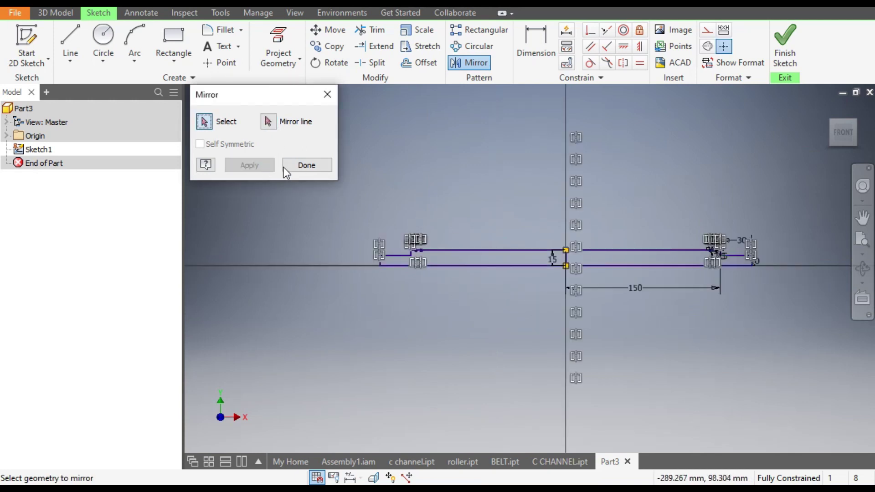
left_click(307, 165)
scroll(529, 257, "up", 3)
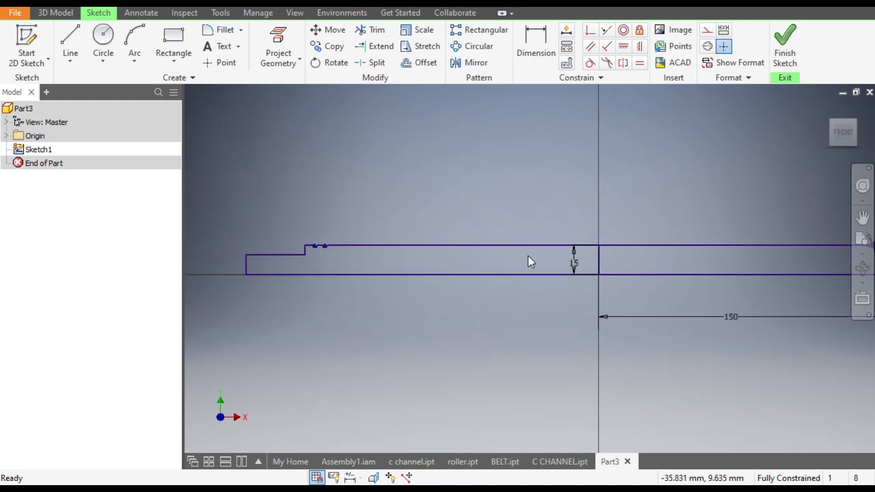
scroll(540, 286, "down", 2)
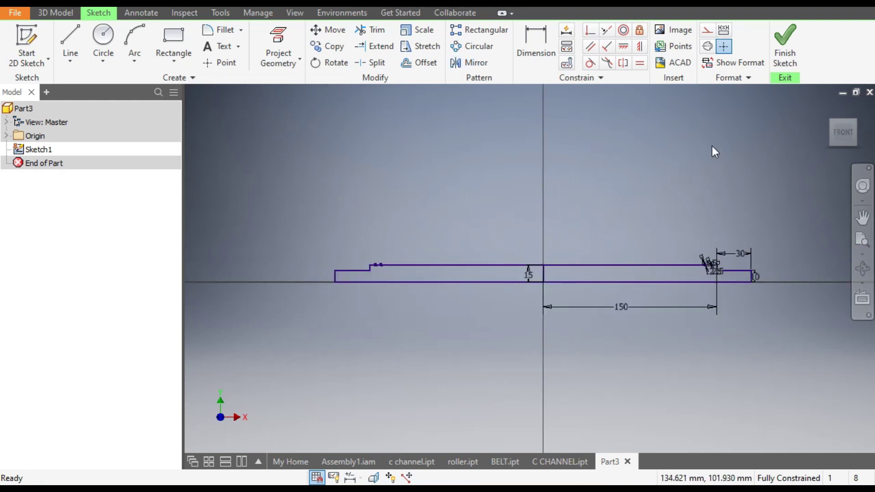
Step: Finish the sketch and revolve the profile 360° about its bottom edge into Revolution1
left_click(784, 41)
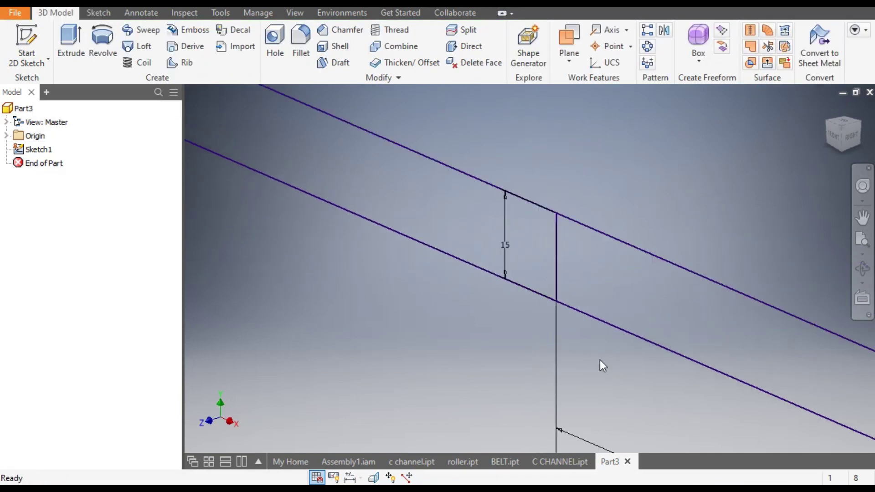
scroll(507, 231, "down", 3)
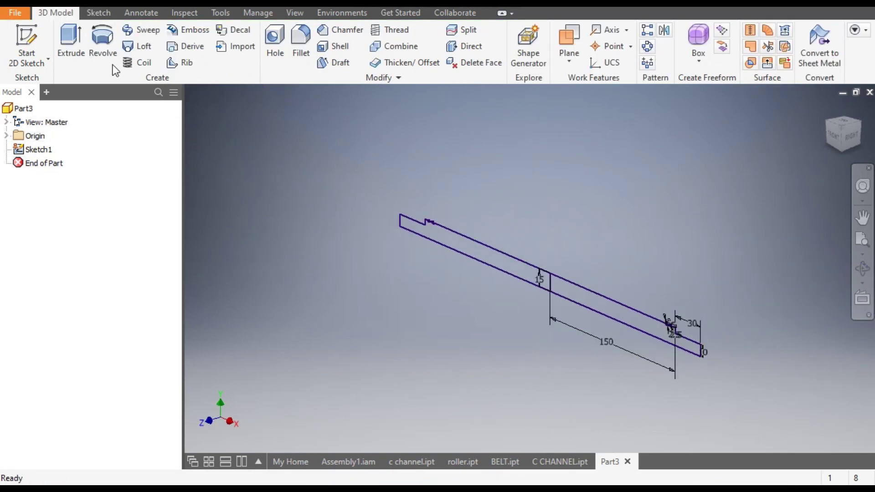
left_click(97, 37)
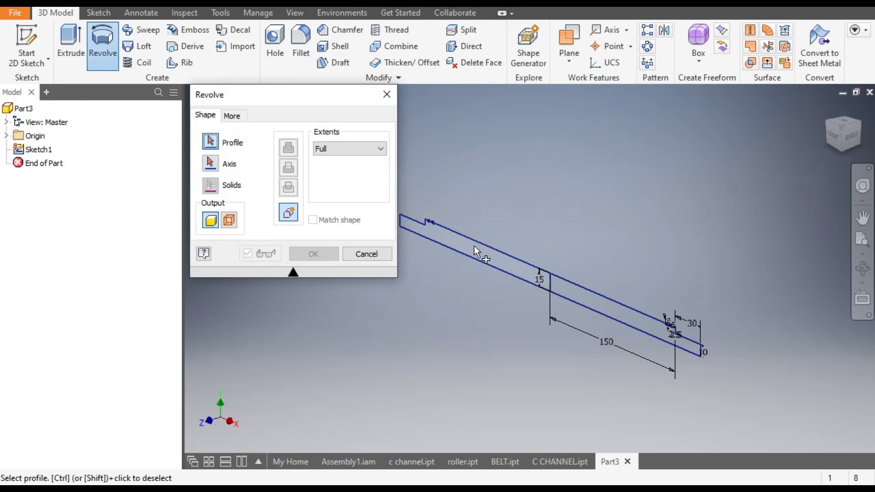
left_click(612, 305)
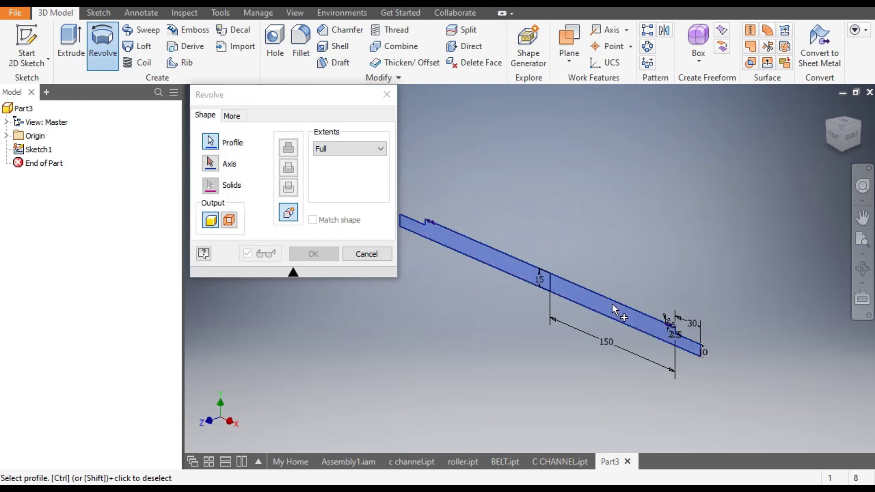
left_click(210, 163)
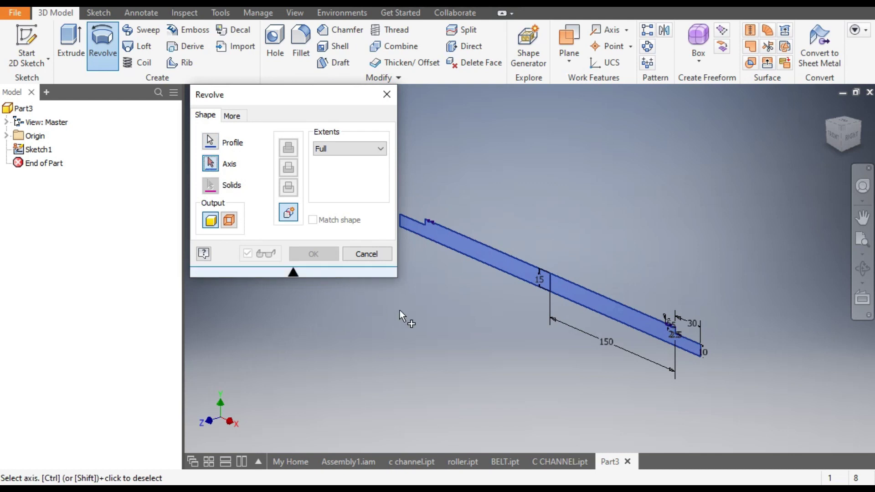
left_click(520, 281)
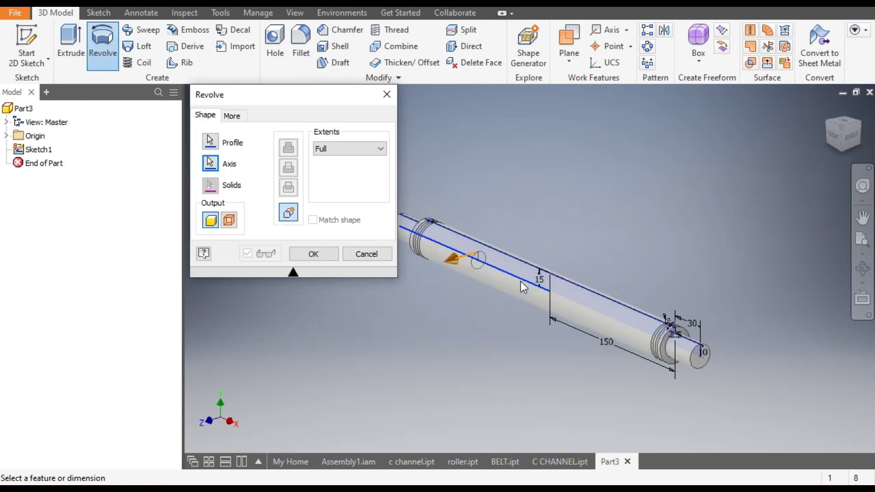
left_click(320, 256)
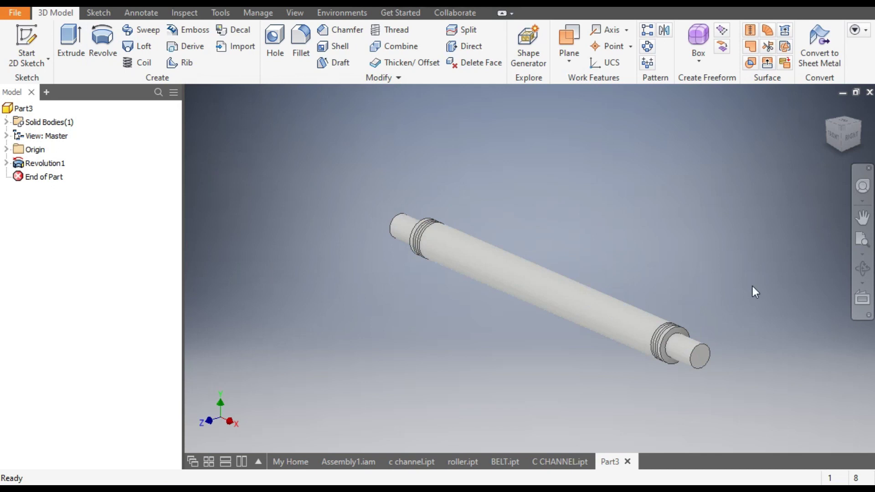
scroll(688, 368, "down", 3)
scroll(701, 340, "up", 3)
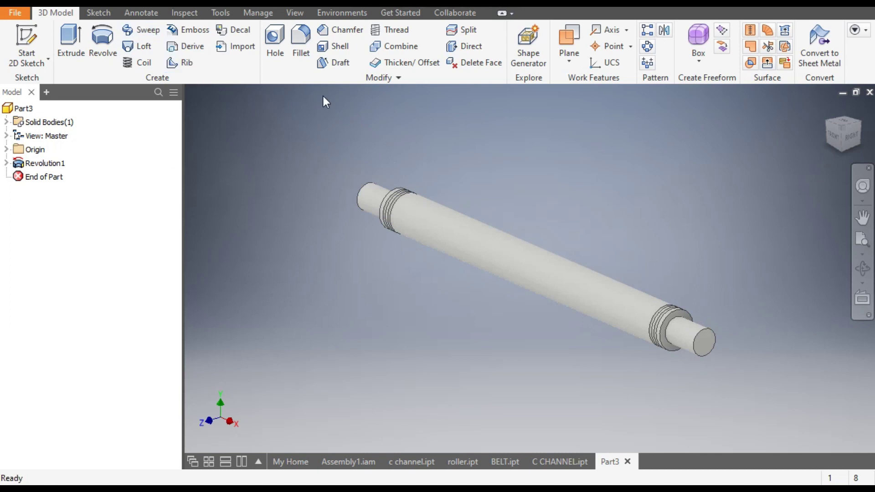
Step: Add full-length threads to the right and left stepped ends of the shaft
left_click(390, 28)
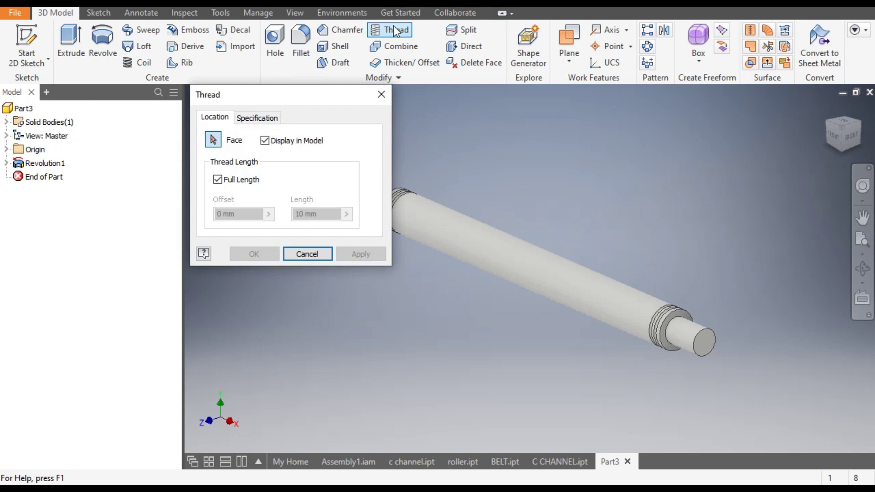
left_click(689, 332)
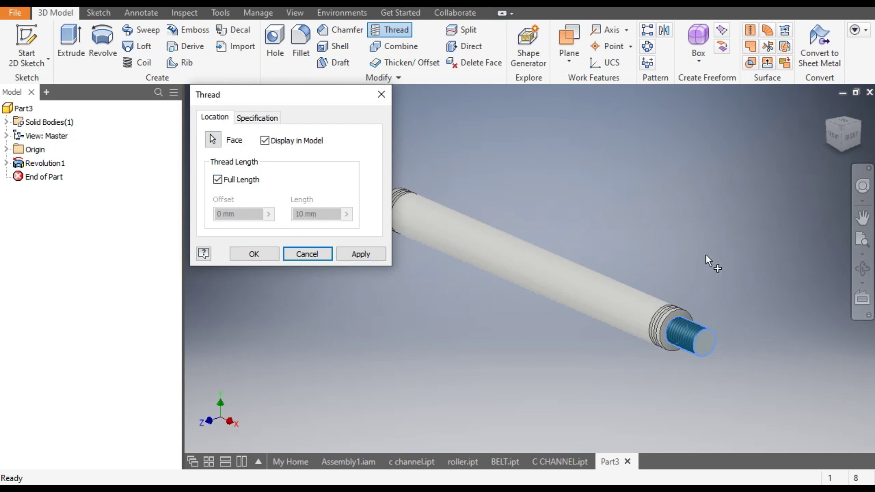
left_click(827, 124)
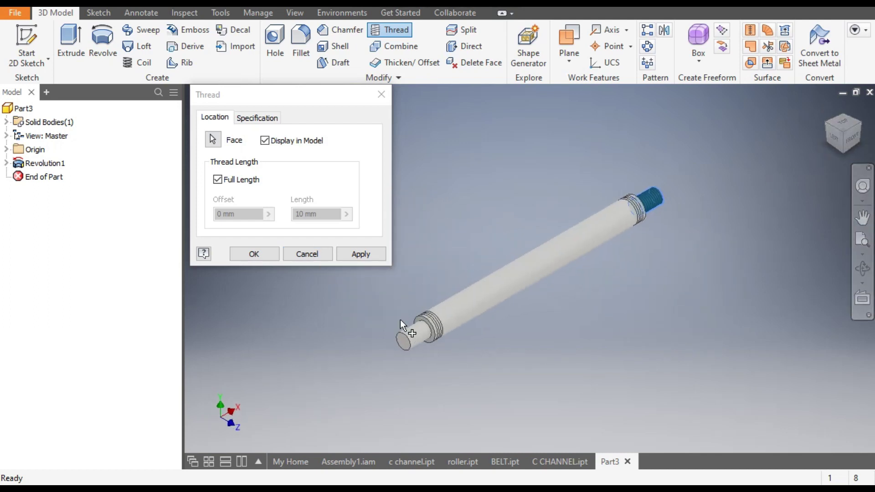
left_click(352, 256)
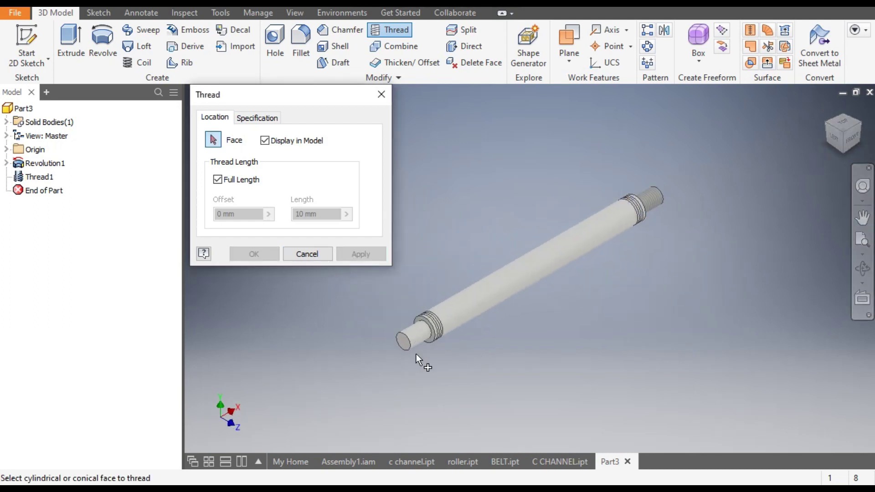
left_click(410, 337)
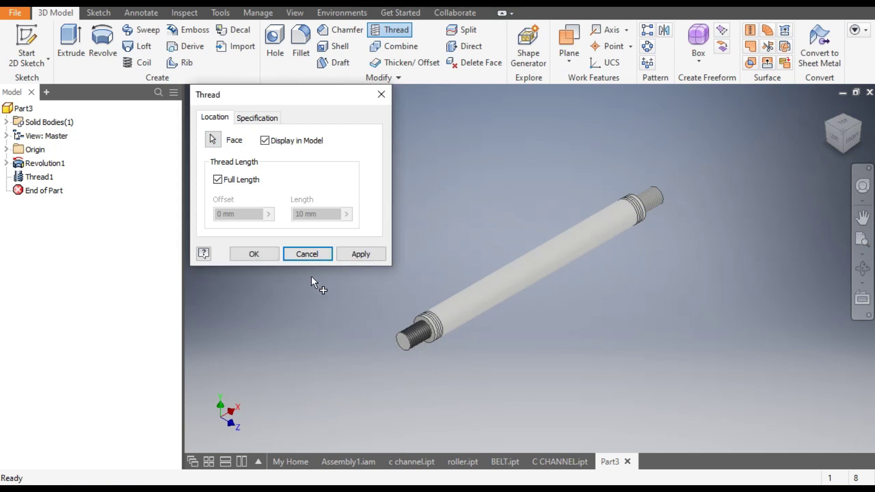
left_click(346, 256)
left_click(328, 258)
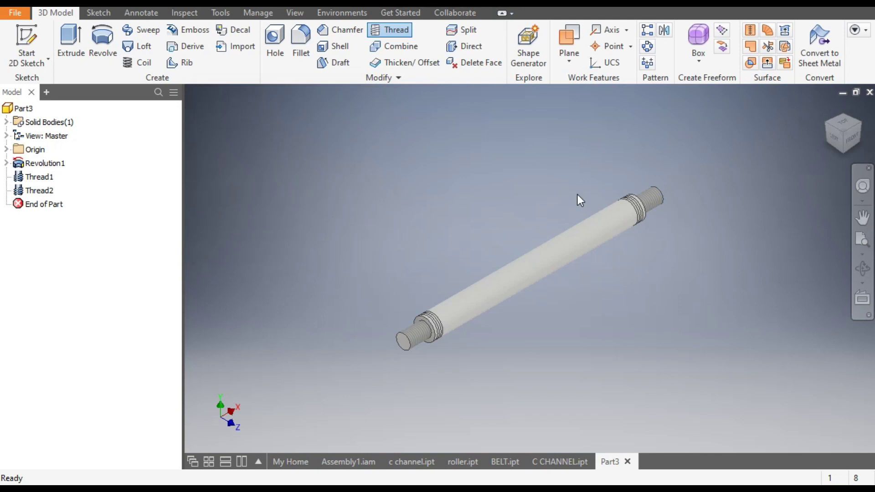
left_click(829, 107)
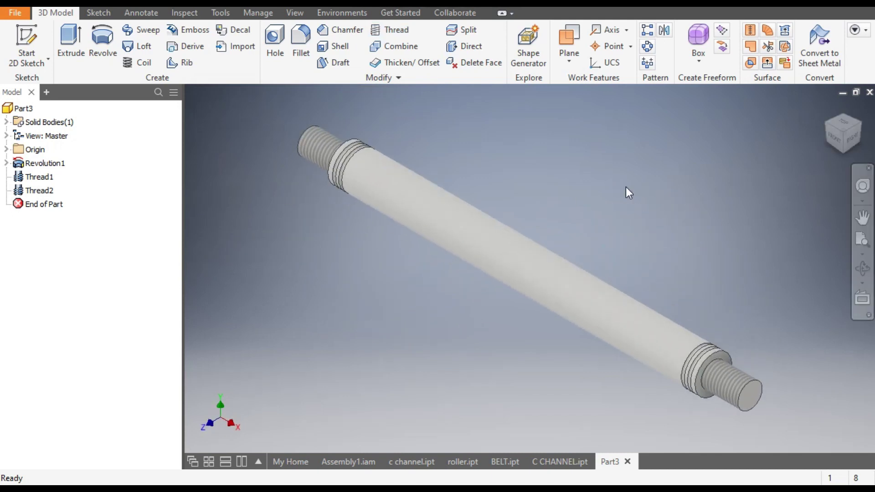
Step: Apply the Yellow appearance from the Quick Access appearance list to the whole shaft
left_click(353, 11)
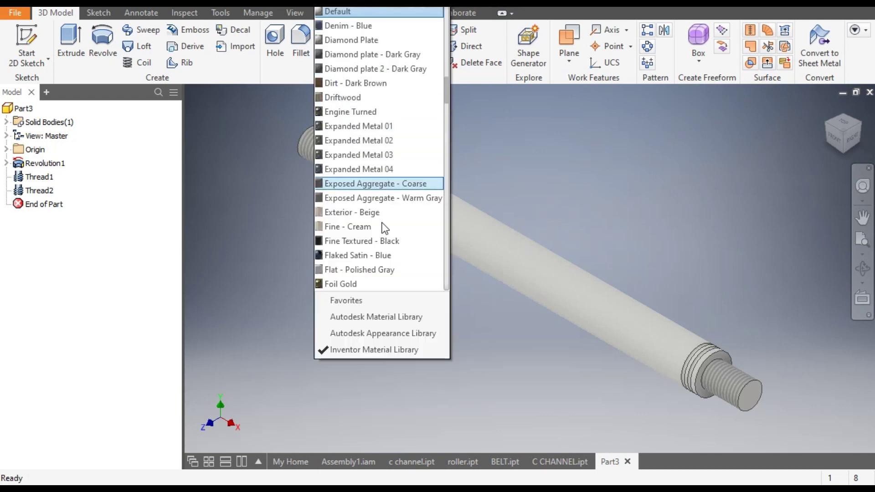
scroll(378, 241, "up", 12)
scroll(377, 232, "down", 19)
scroll(376, 232, "down", 20)
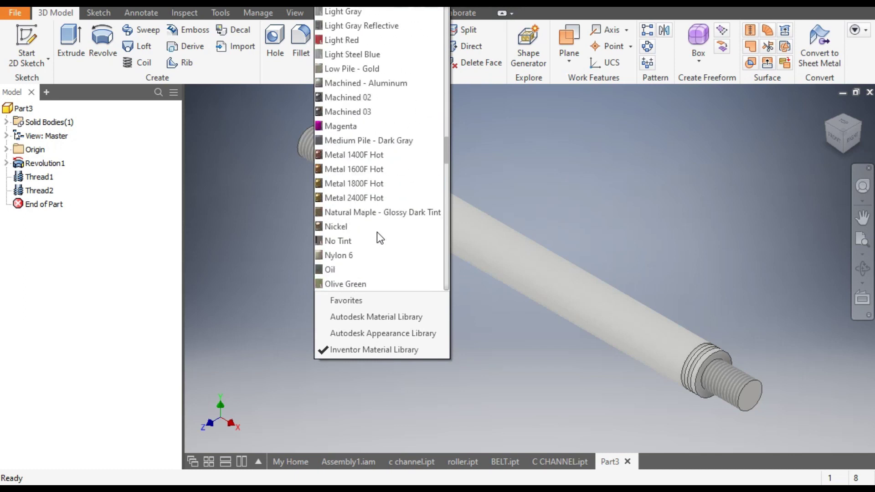
scroll(376, 231, "down", 12)
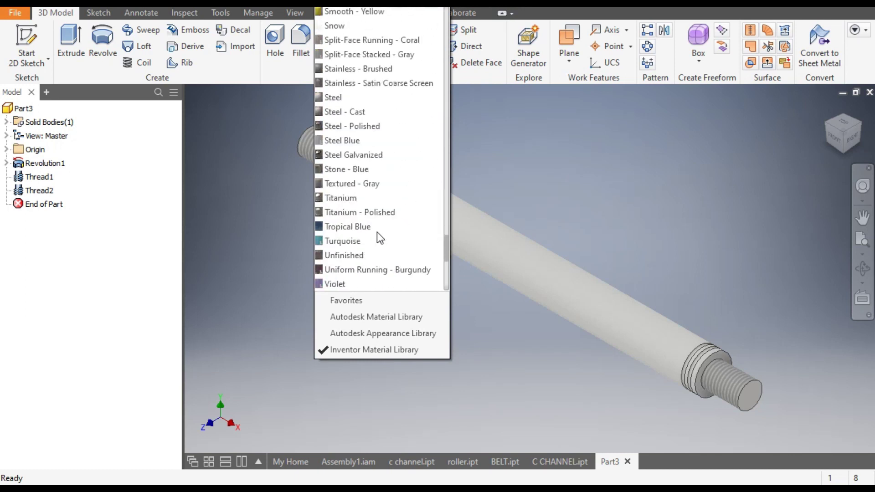
left_click(354, 227)
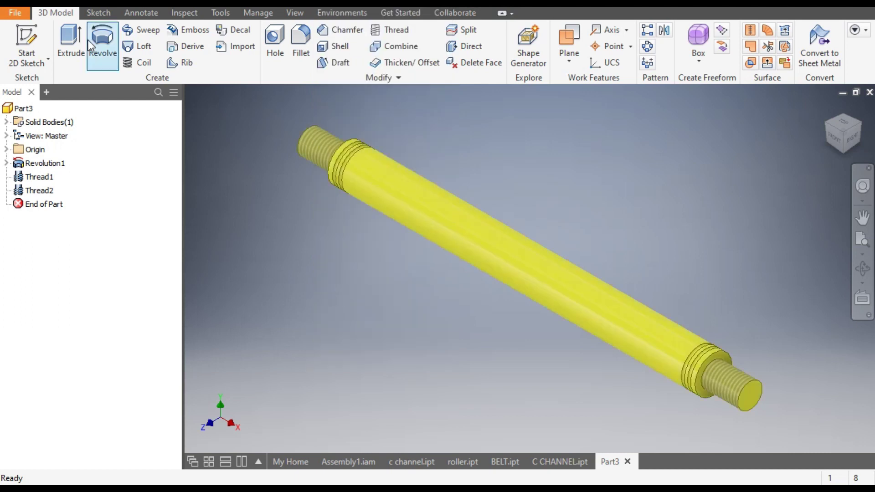
Step: Save the part as ROLLER.ipt
key("ctrl+s")
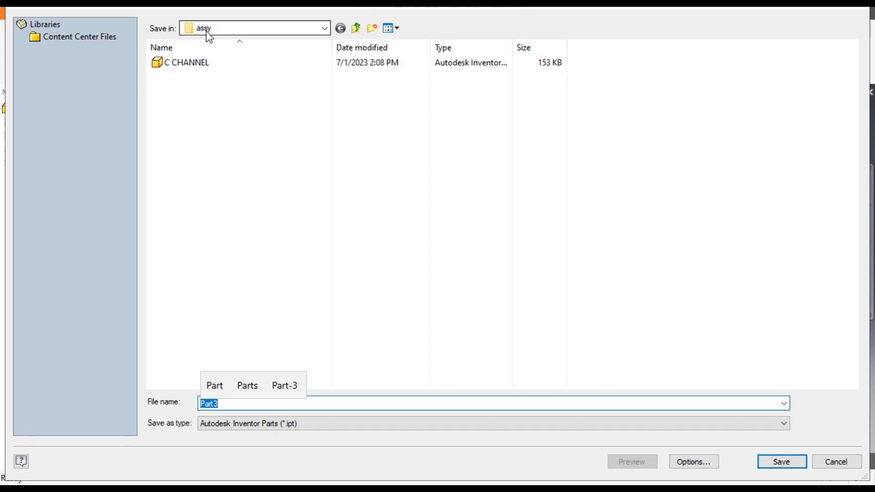
type("ROLLER")
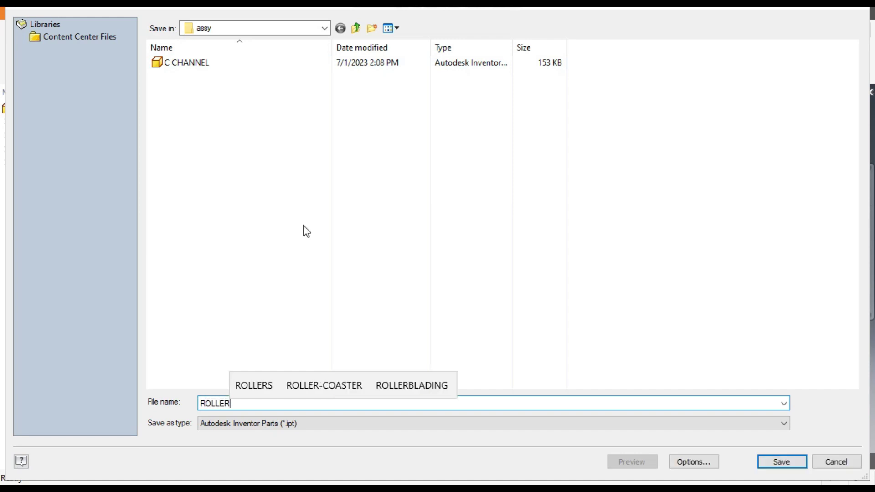
key("Return")
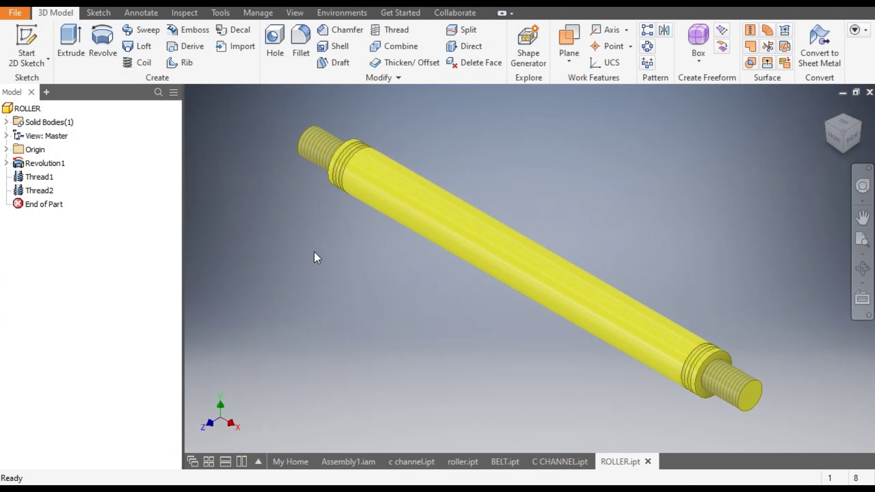
Step: Create Part4 from the Standard (mm).ipt template and start a new 2D sketch
left_click(493, 462)
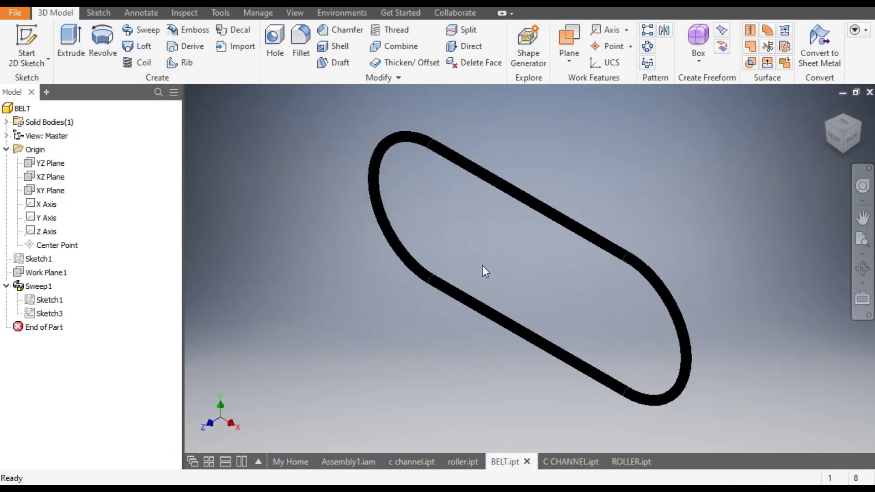
left_click(620, 461)
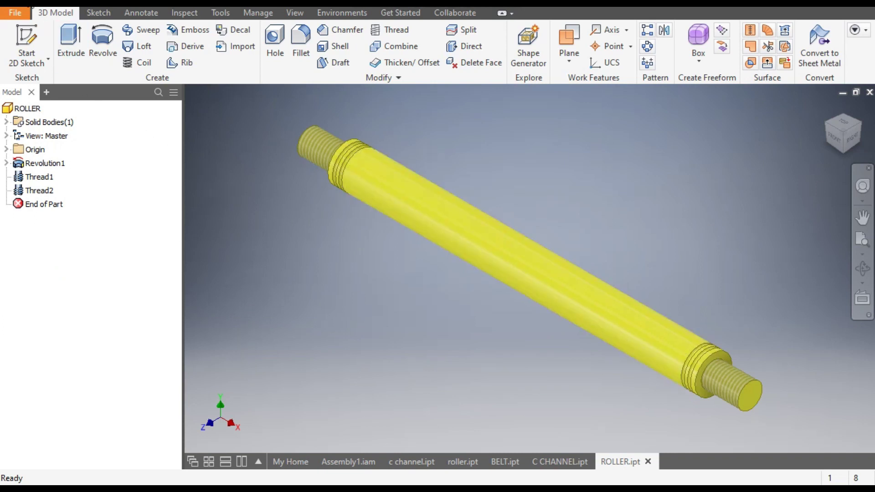
key("ctrl+n")
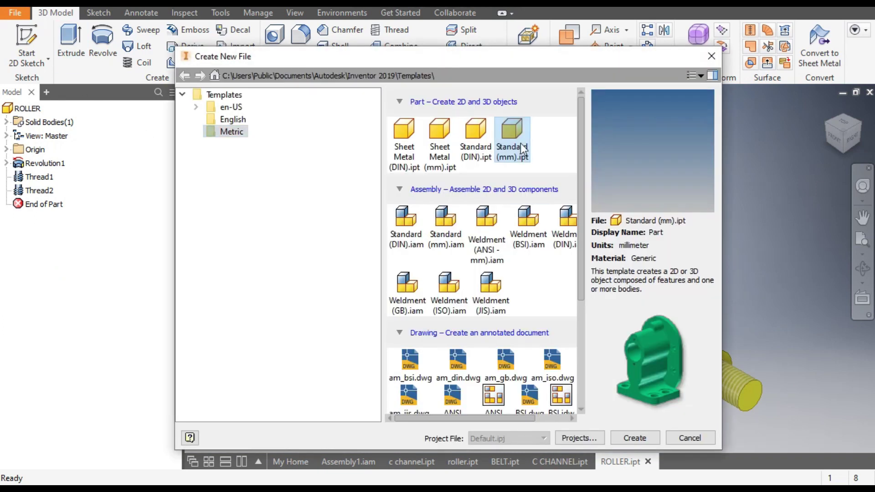
double_click(522, 148)
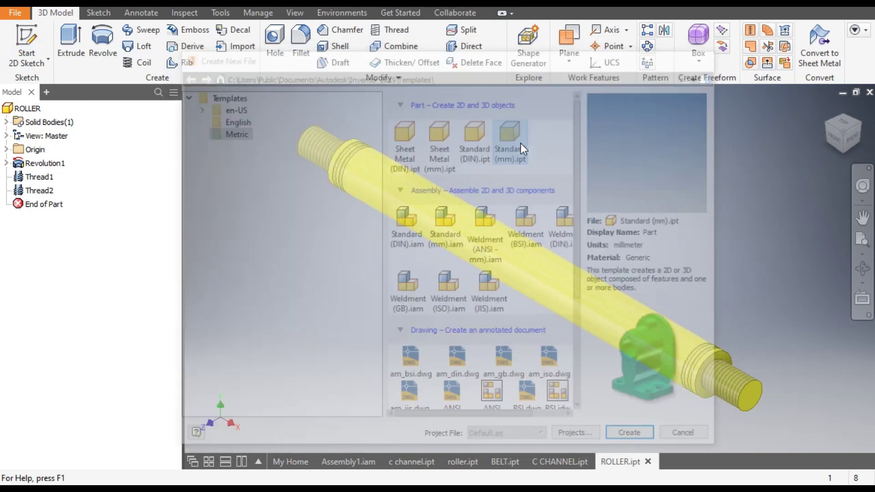
key("Return")
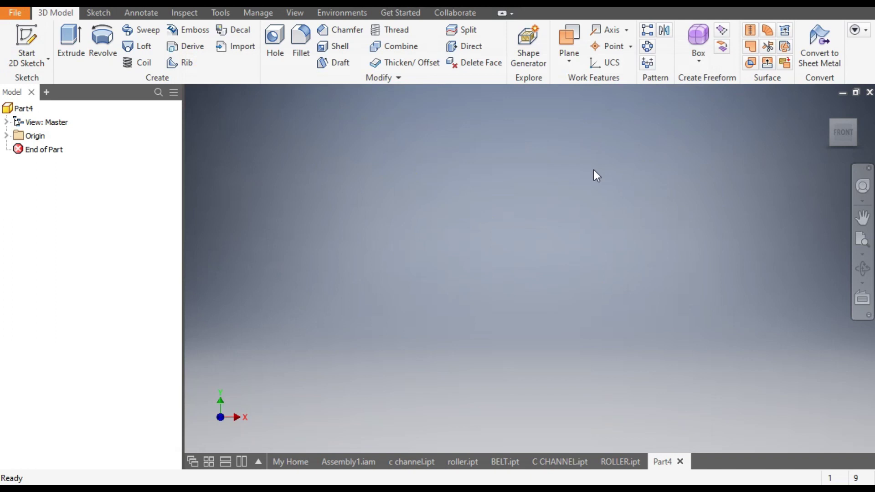
left_click(30, 57)
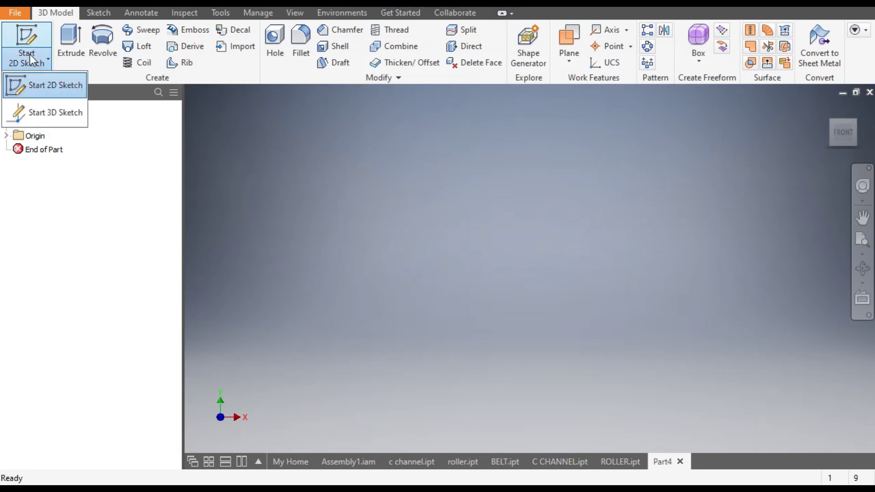
left_click(34, 78)
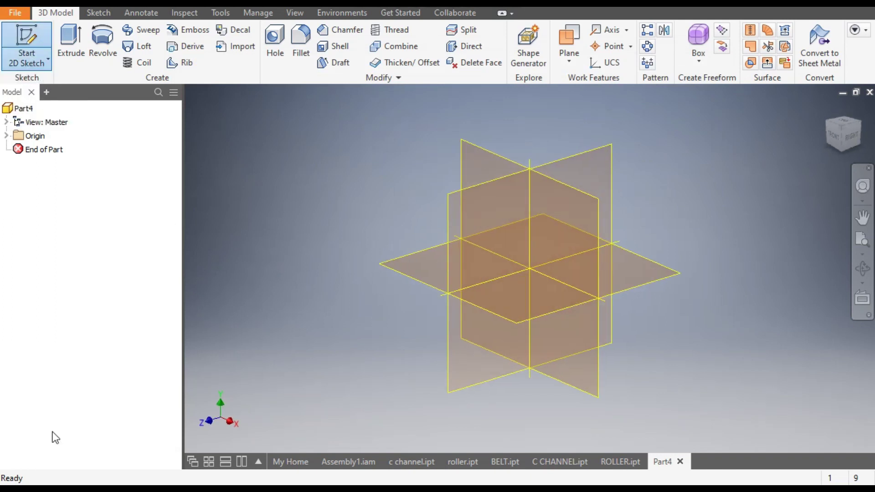
Step: On the XY plane, draw two 30 mm circles along the X axis, one at the origin
left_click(501, 153)
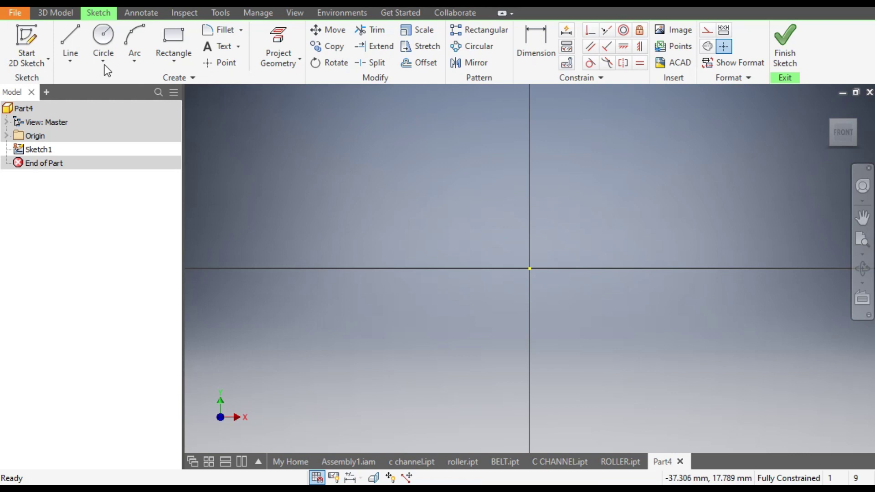
left_click(103, 40)
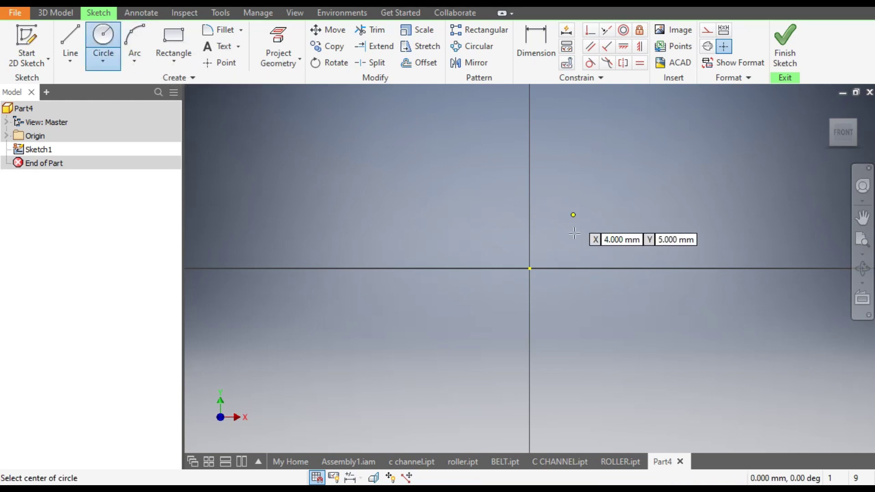
left_click(529, 269)
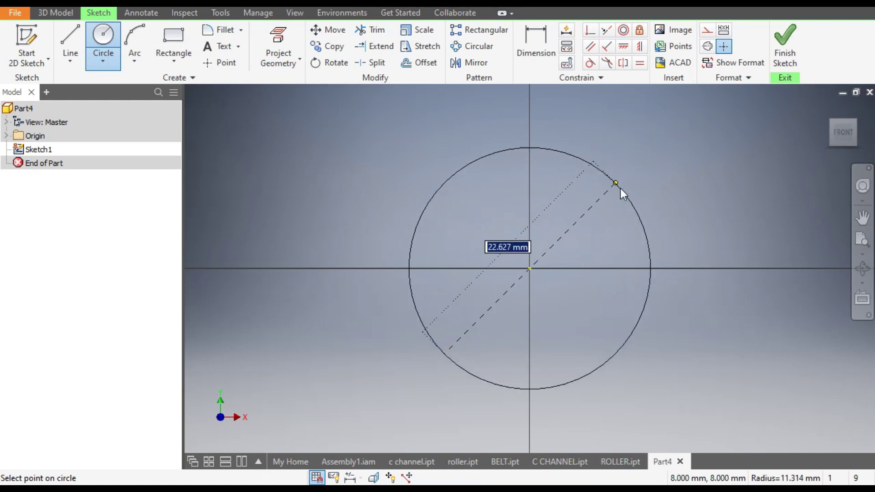
type("30")
key("Return")
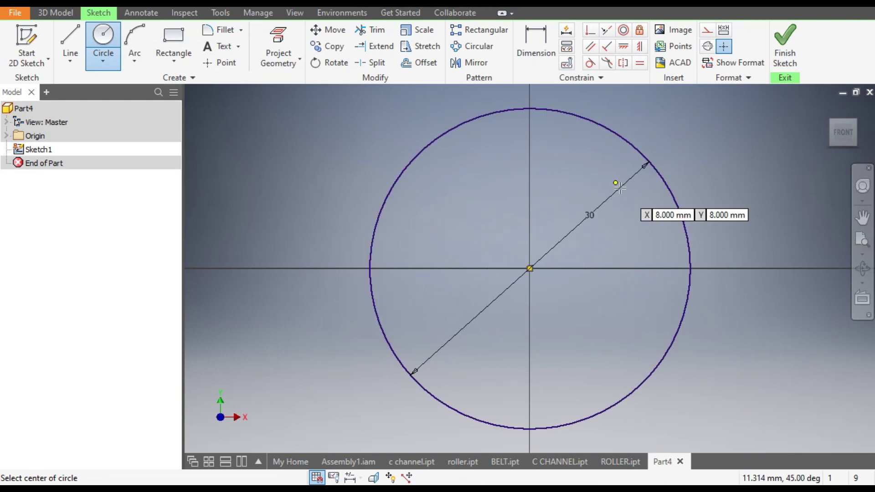
scroll(418, 252, "down", 6)
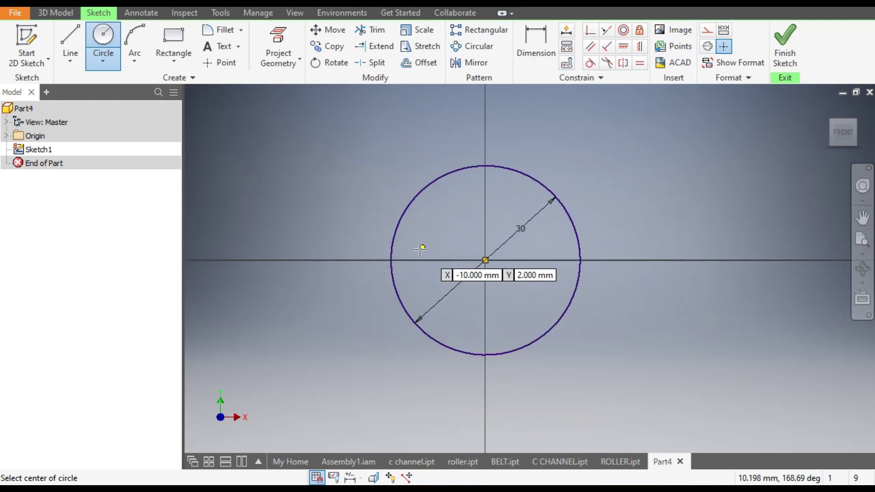
left_click(740, 255)
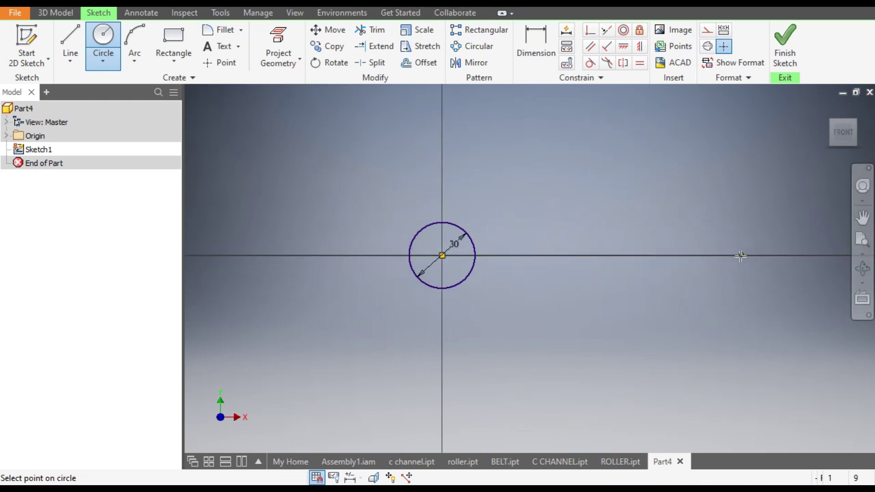
type("30")
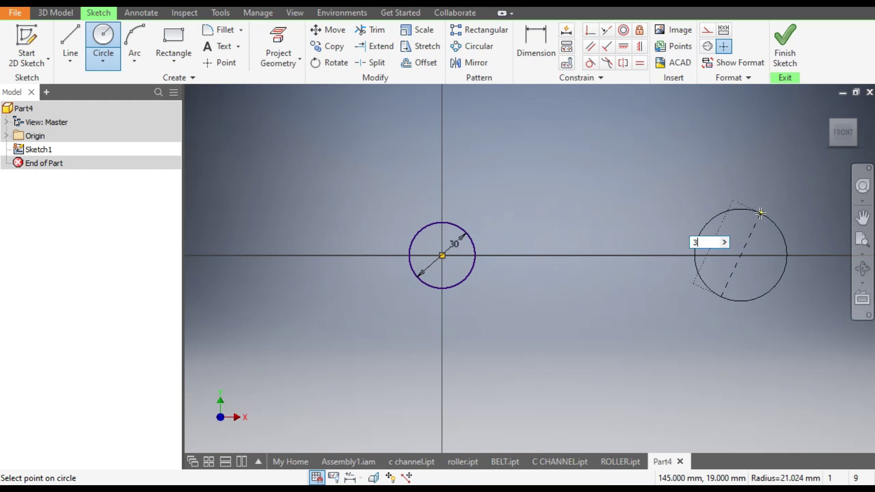
key("Return")
scroll(759, 217, "up", 3)
scroll(592, 287, "down", 3)
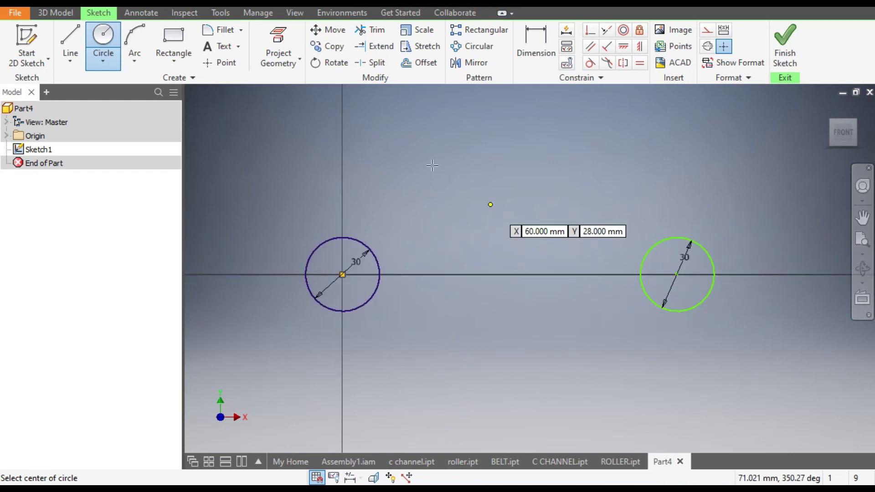
Step: Draw top and bottom lines joining the two circles
left_click(67, 32)
left_click(343, 236)
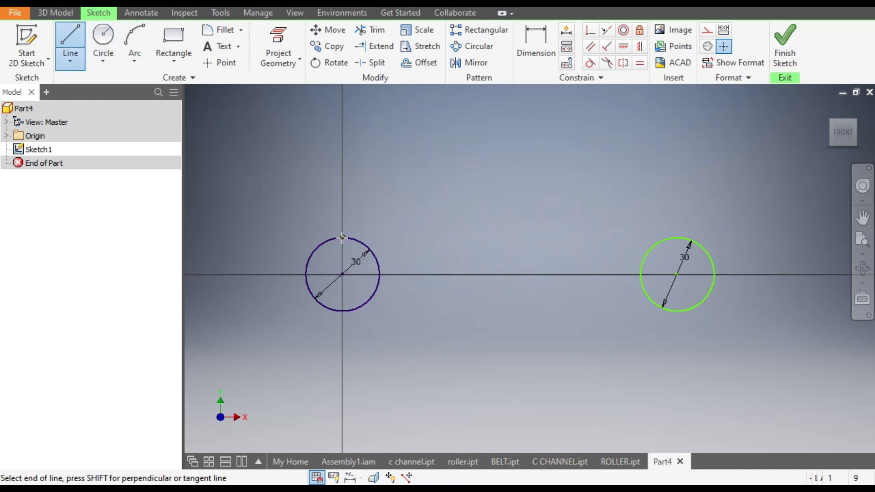
double_click(671, 236)
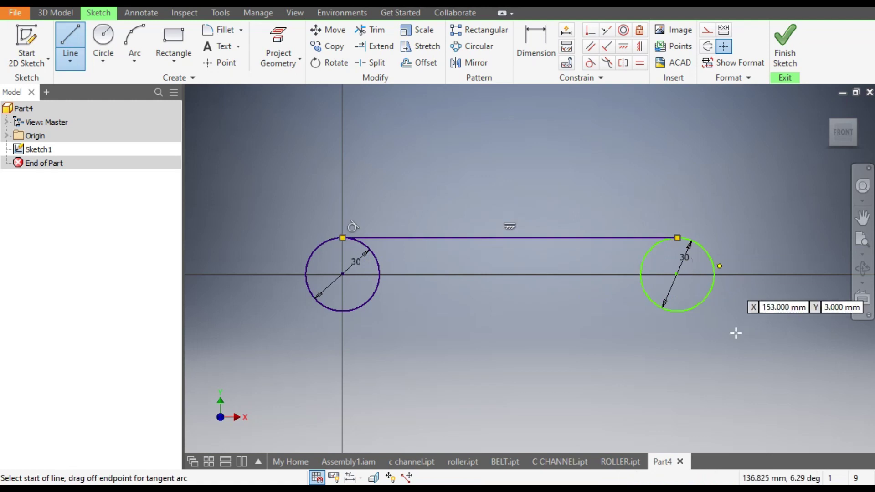
left_click(342, 312)
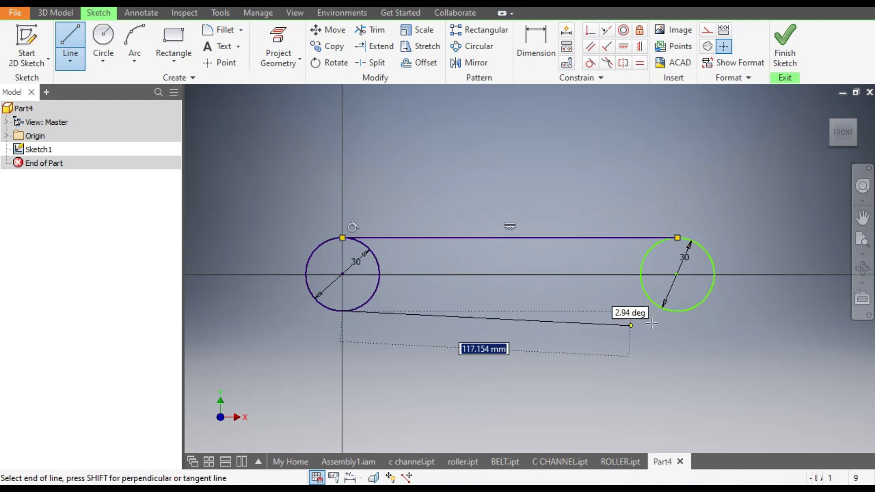
double_click(677, 311)
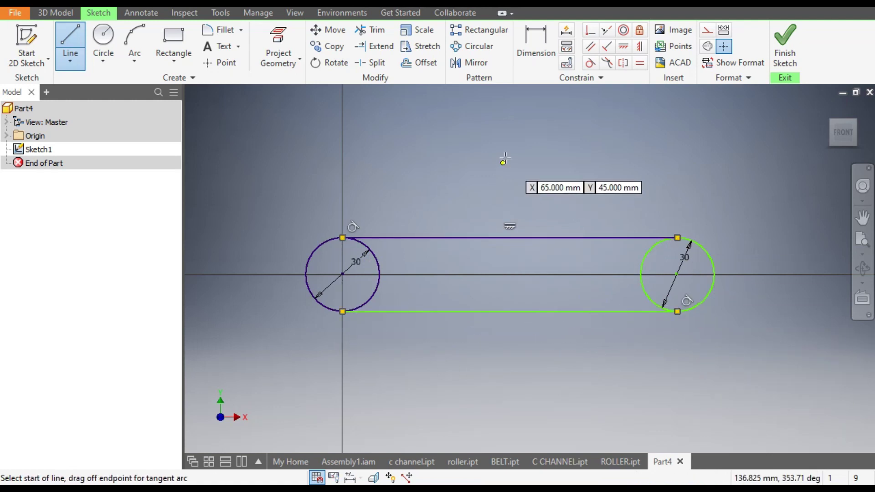
Step: Dimension the distance between the circle centres as 50 mm
left_click(546, 59)
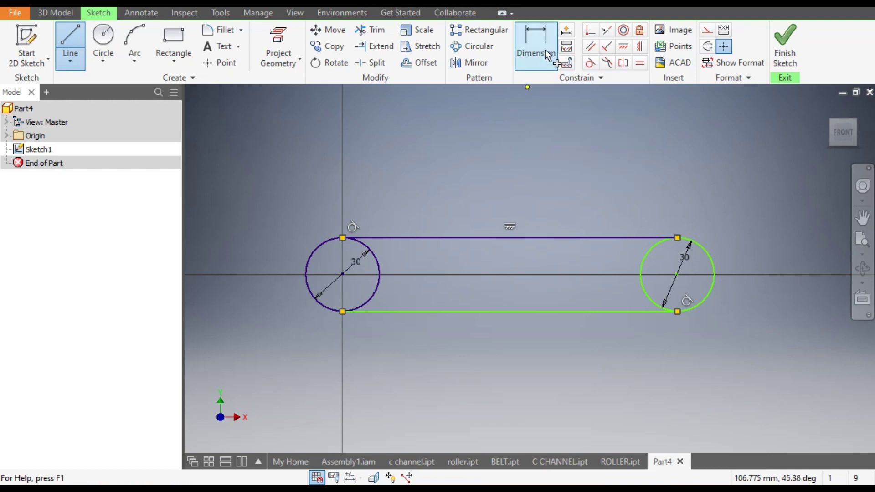
left_click(379, 256)
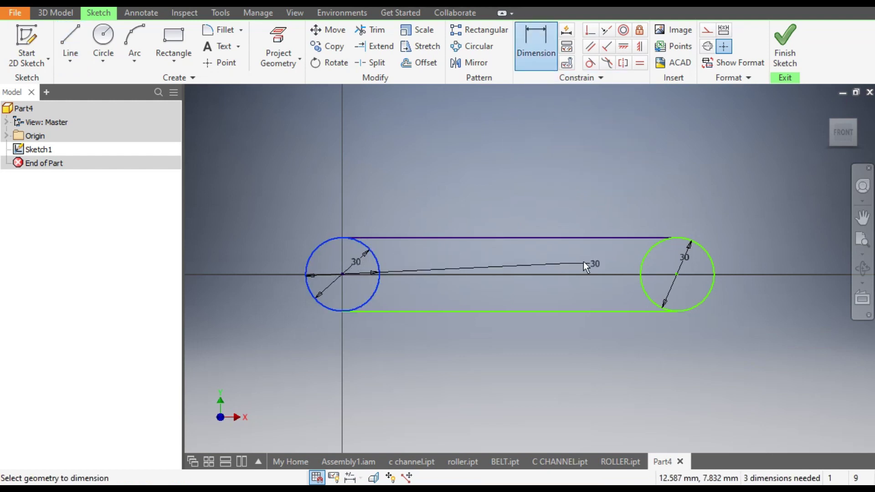
left_click(644, 259)
left_click(549, 195)
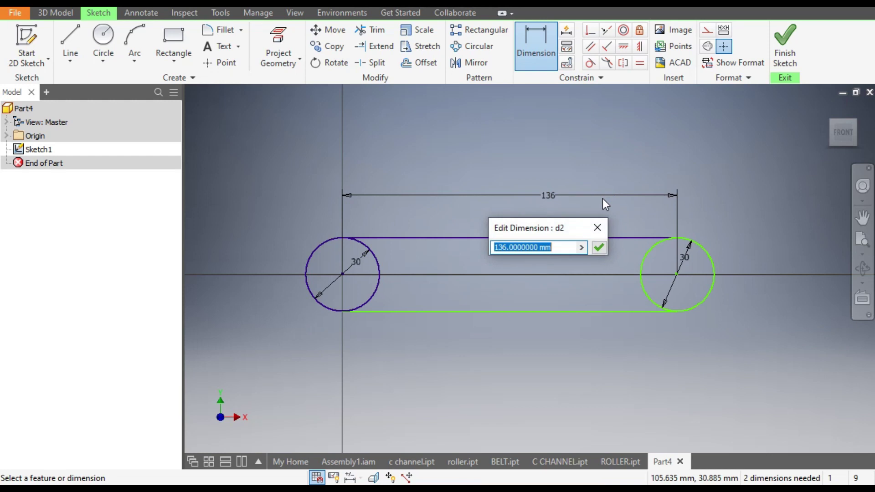
type("50")
key("Return")
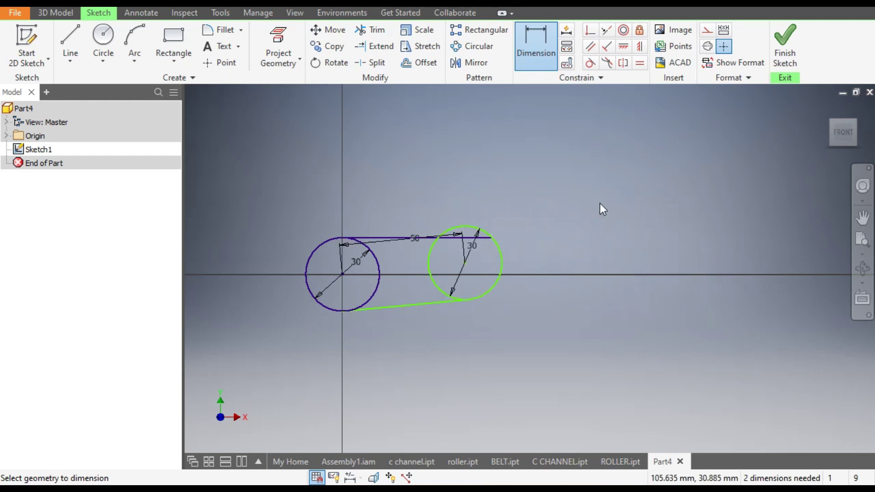
scroll(292, 258, "up", 3)
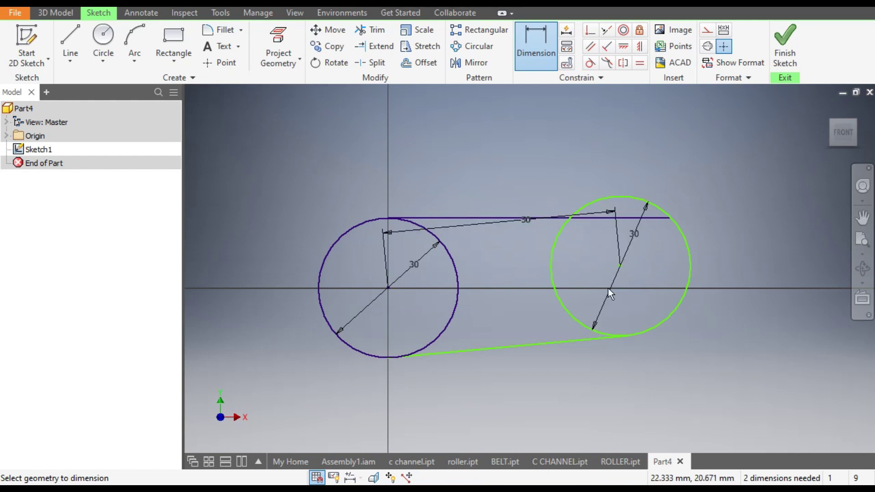
Step: Level the circle centres horizontally and make the bottom line tangent to the left circle
left_click(624, 50)
left_click(620, 266)
left_click(387, 288)
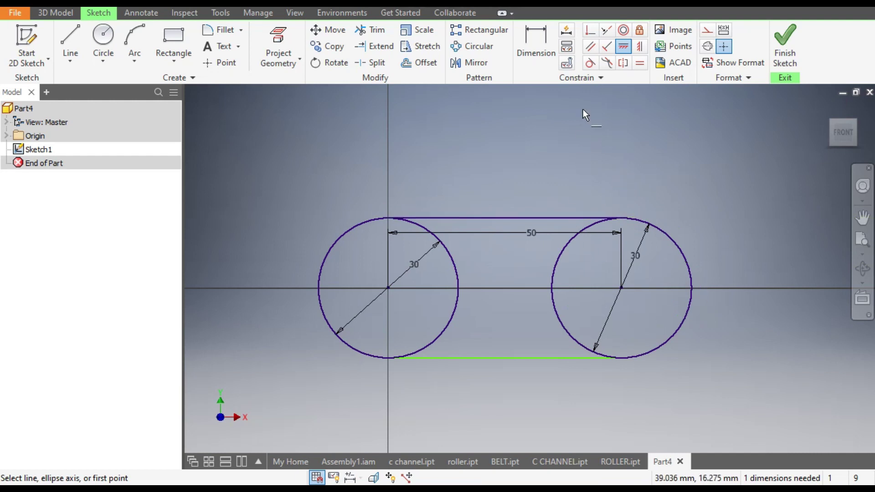
left_click(590, 64)
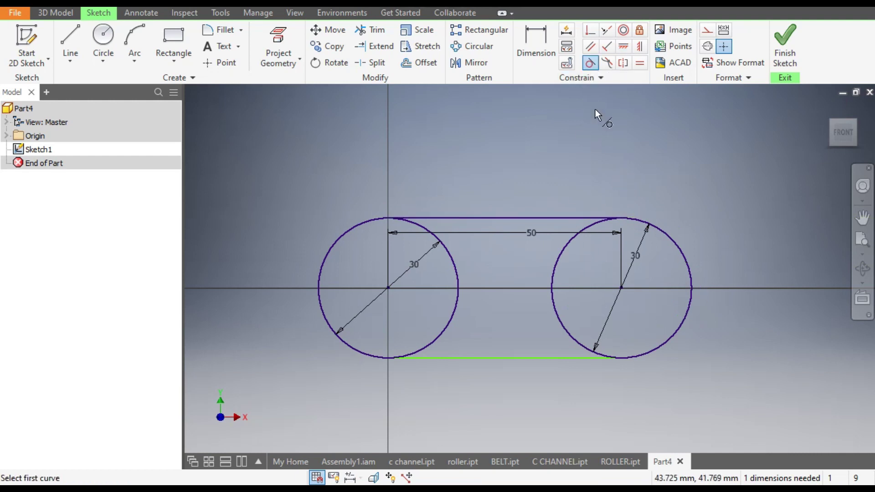
left_click(554, 357)
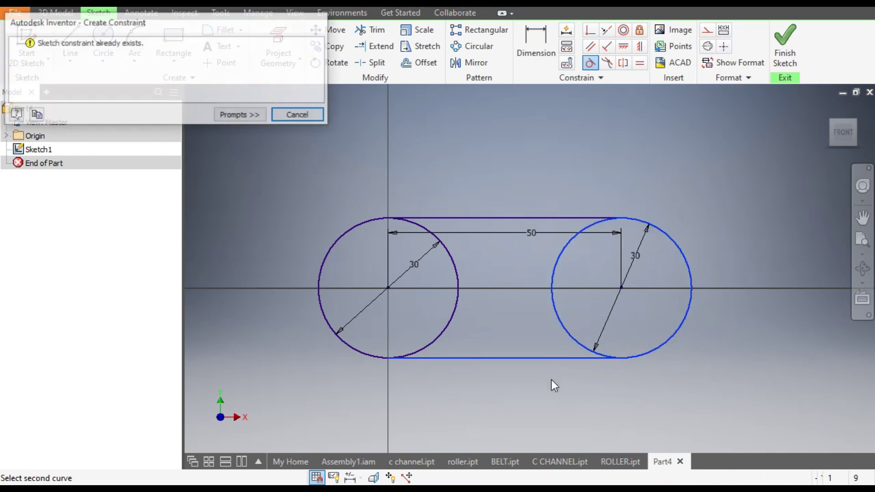
left_click(300, 115)
left_click(457, 291)
left_click(458, 357)
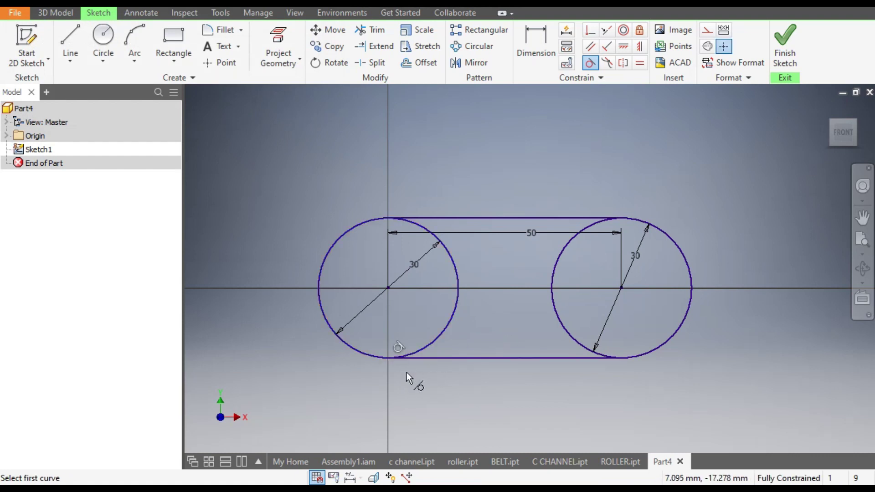
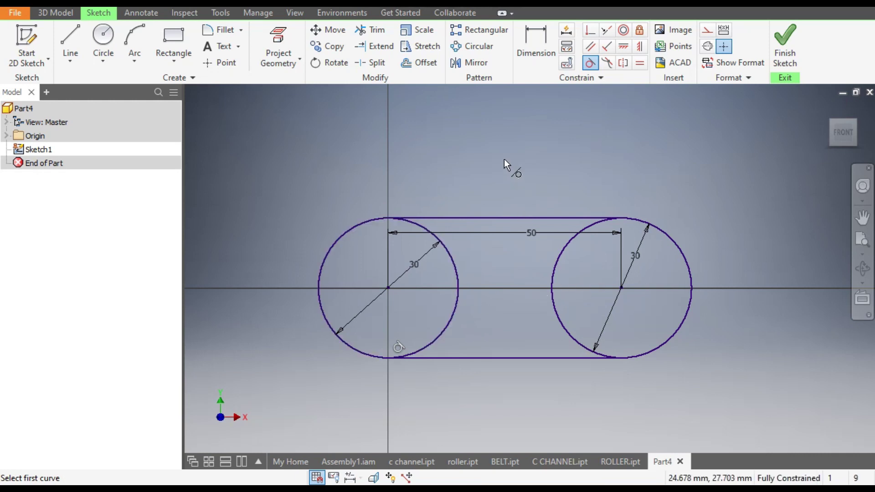
Step: Trim the inner arcs of both 30 mm circles and finish Sketch1
left_click(372, 30)
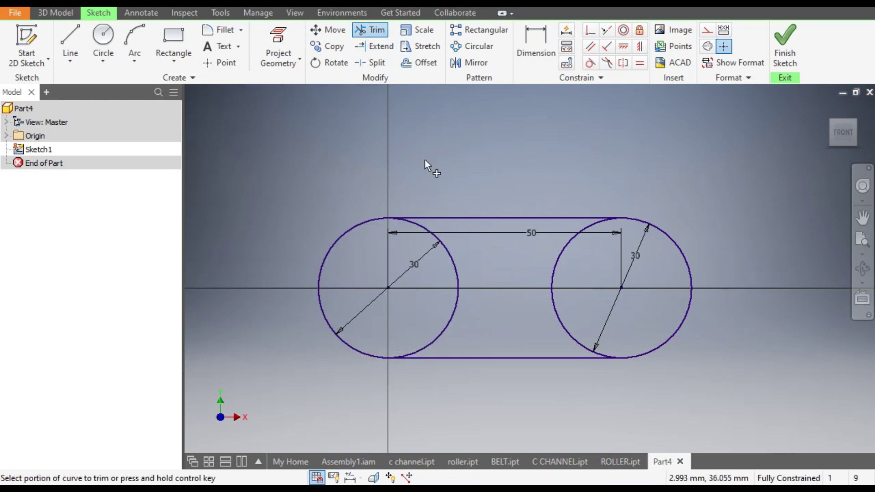
mouse_move(597, 271)
left_mouse_down()
mouse_move(465, 269)
mouse_move(430, 277)
left_mouse_up()
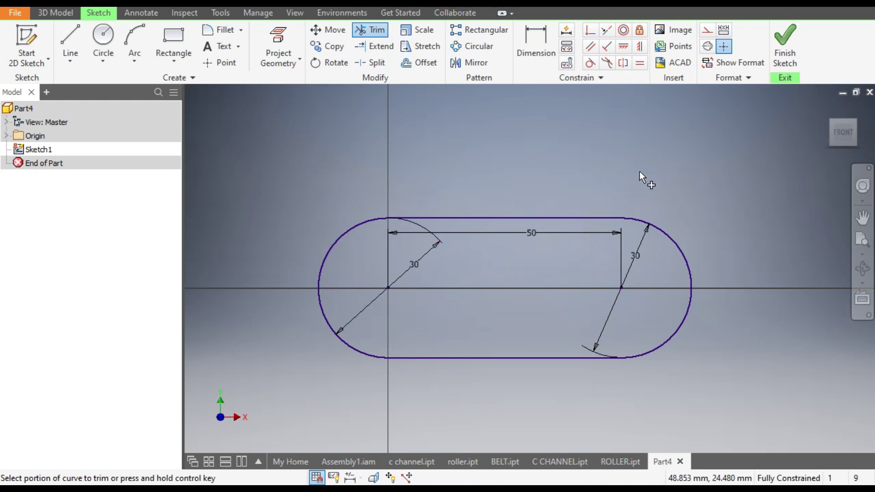
left_click(786, 42)
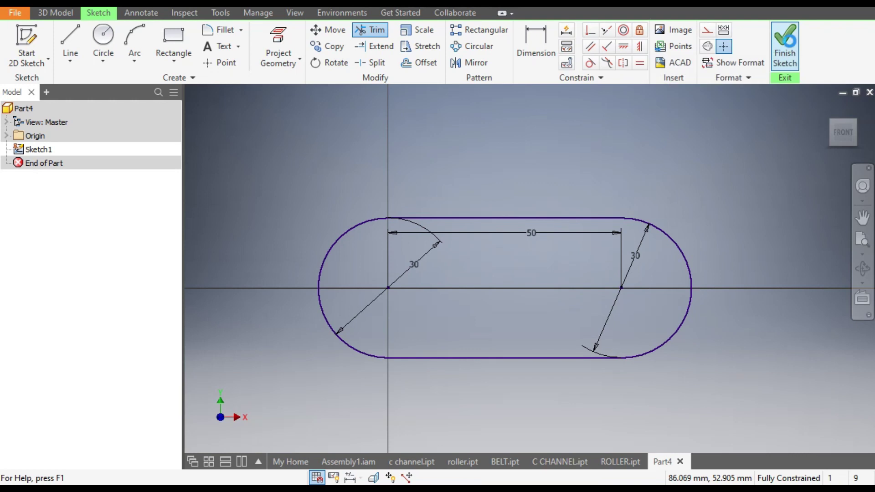
middle_click_drag(454, 311, 422, 250)
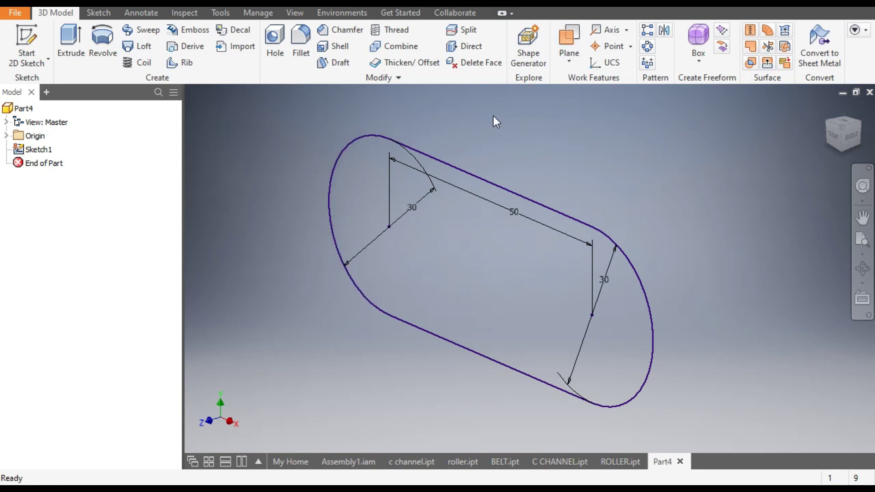
Step: Create Work Plane1 at the slot's top-edge end point, normal to that edge
left_click(567, 63)
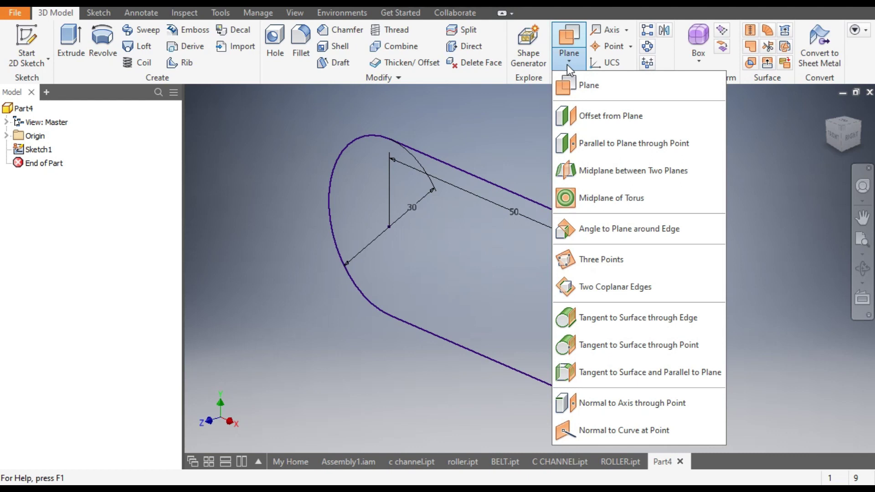
left_click(575, 87)
scroll(423, 133, "up", 3)
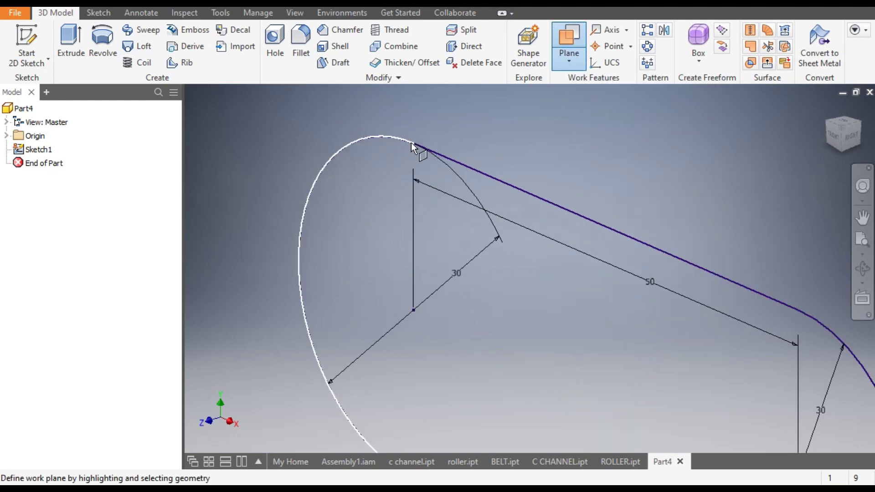
left_click(414, 143)
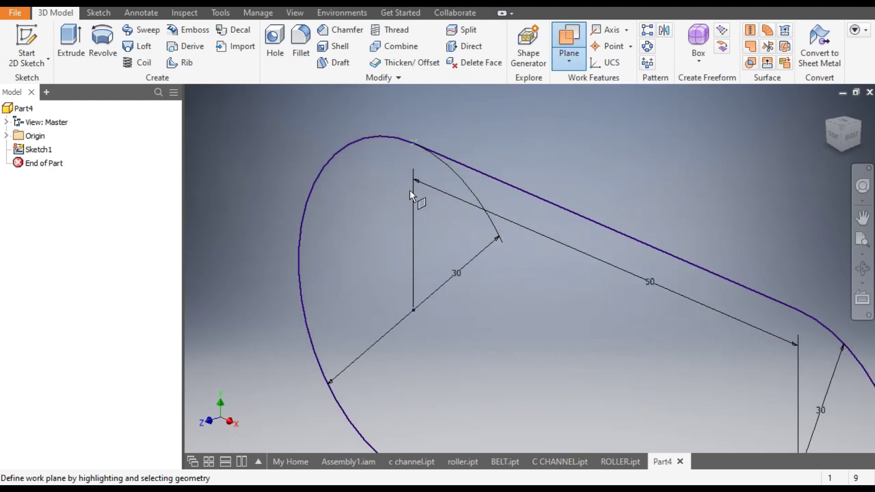
left_click(447, 155)
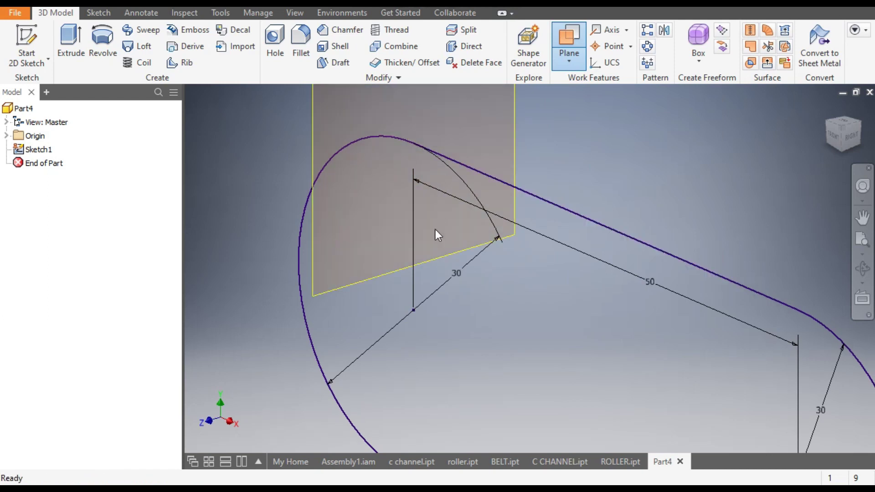
Step: Start a new 2D sketch on Work Plane1
scroll(436, 232, "down", 3)
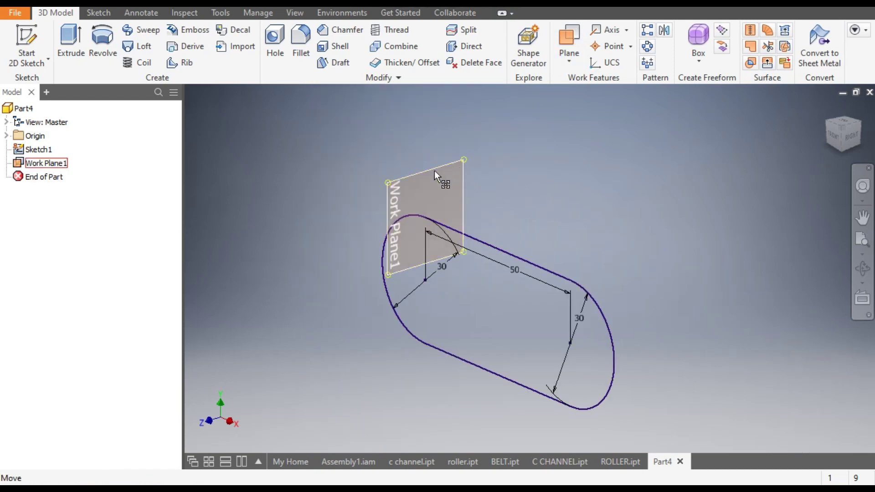
left_click(464, 184)
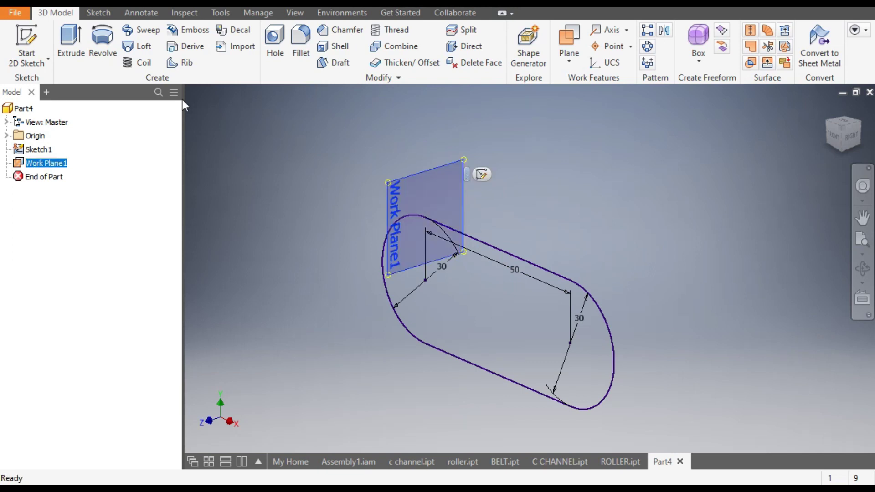
left_click(30, 41)
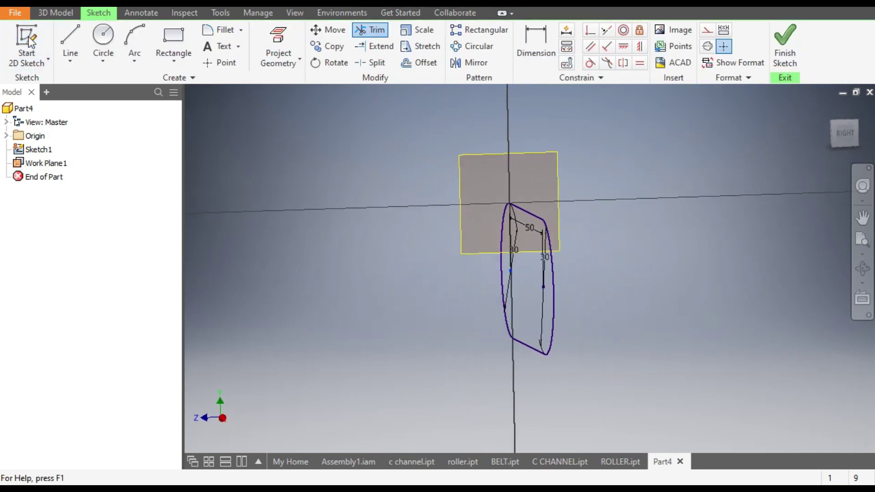
Step: Draw a 2 mm diameter circle at the sketch origin
scroll(548, 209, "up", 3)
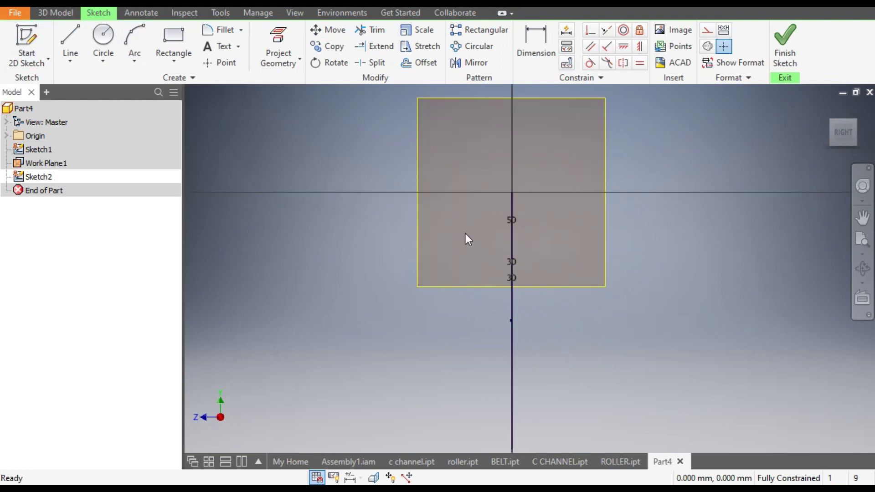
left_click(102, 37)
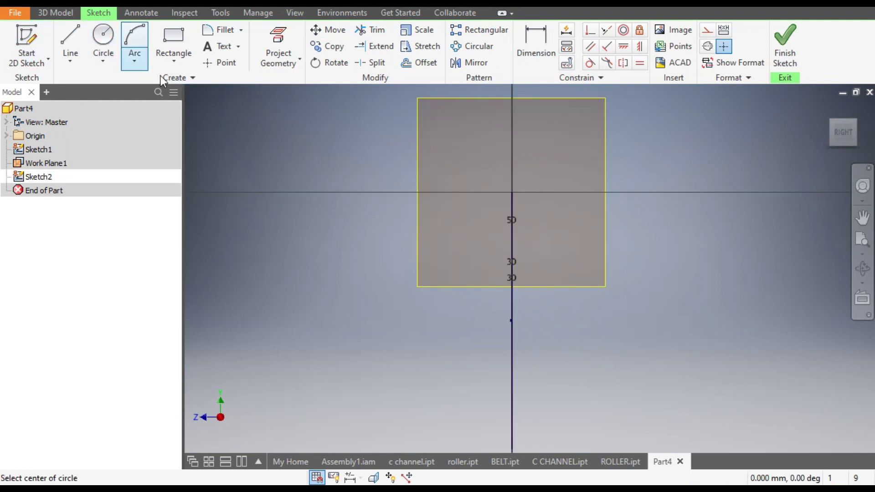
left_click(511, 192)
type("2")
key("Return")
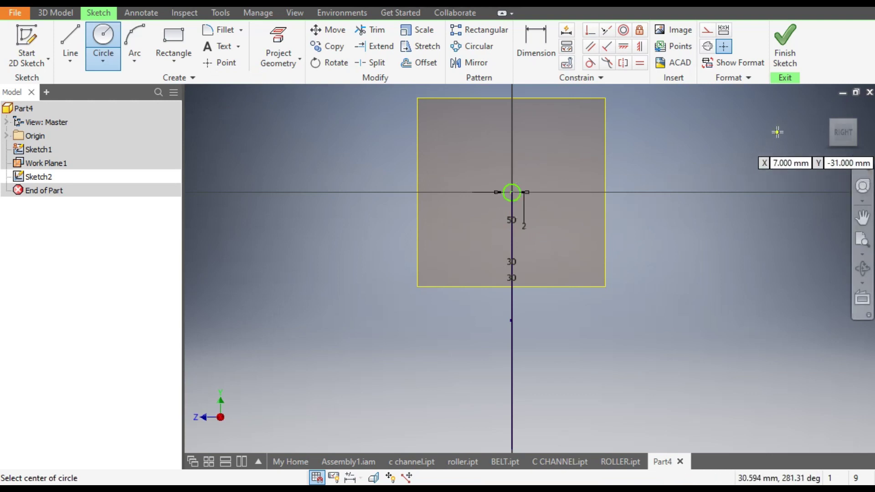
left_click(833, 129)
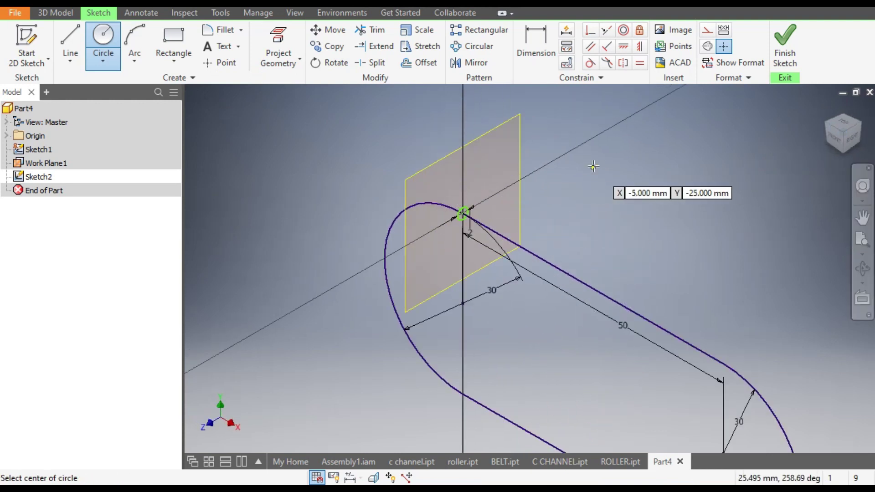
key("Escape")
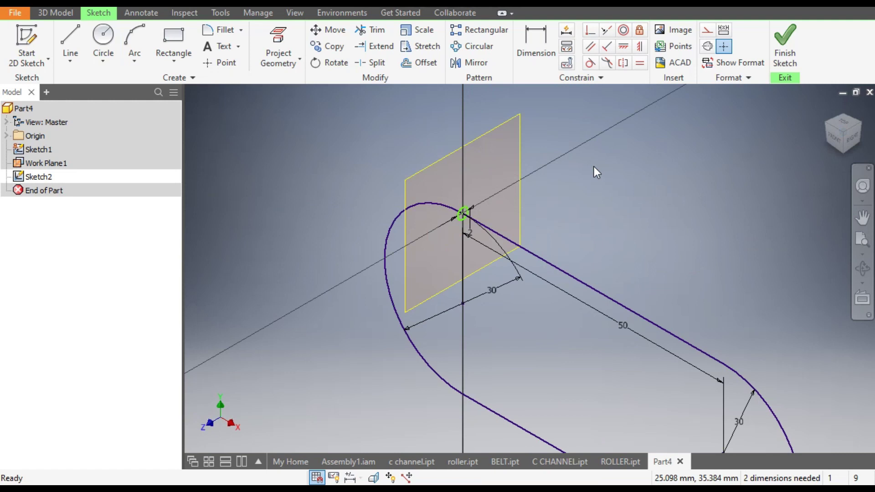
Step: Move the circle off the origin and project the slot geometry into the sketch
scroll(483, 194, "up", 3)
left_click_drag(447, 226, 547, 193)
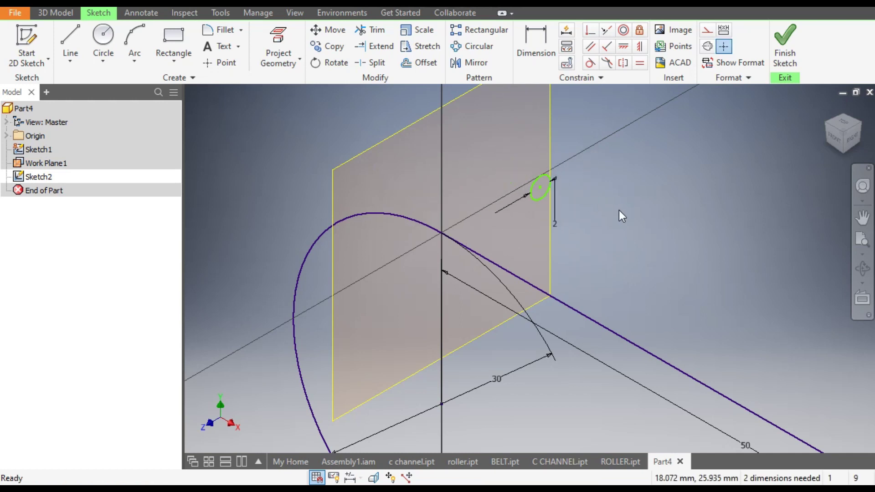
left_click(590, 33)
left_click(540, 187)
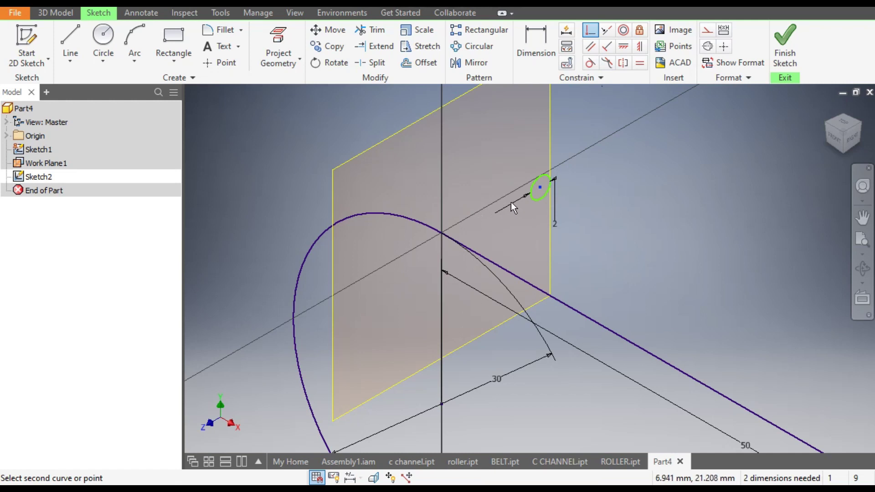
key("Escape")
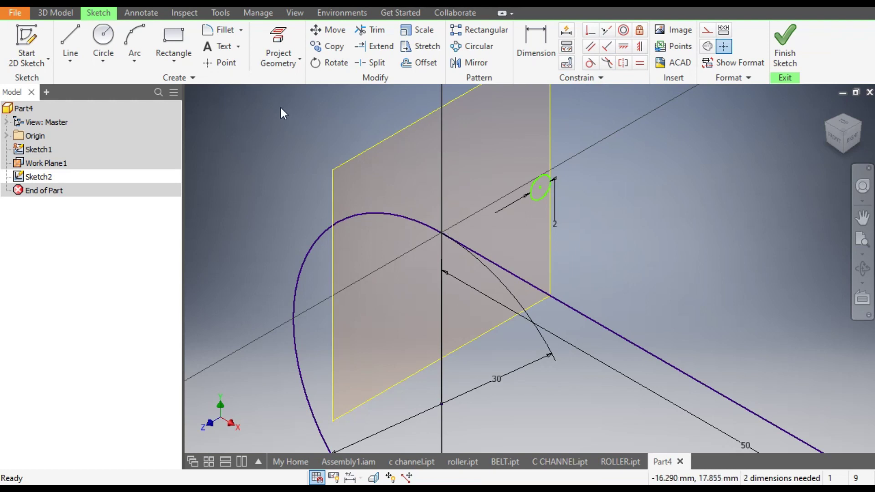
left_click(278, 43)
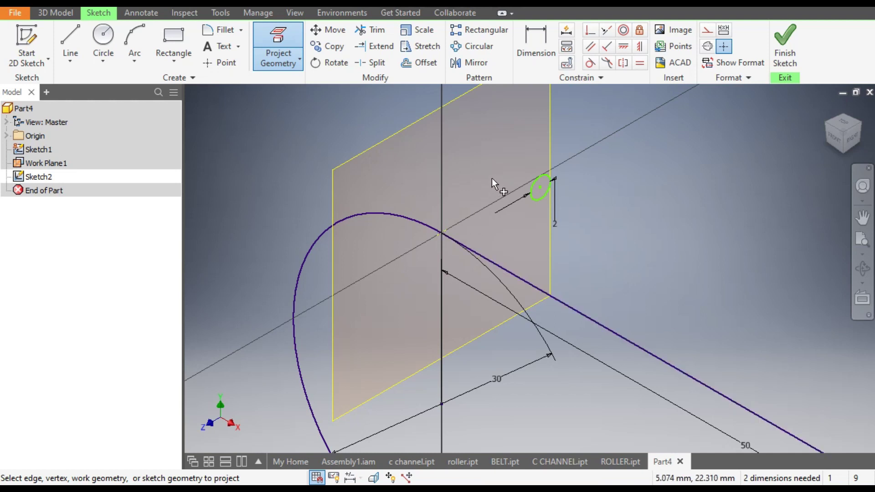
Step: Make the circle's centre coincident with the slot path's end point and finish the sketch
left_click(592, 37)
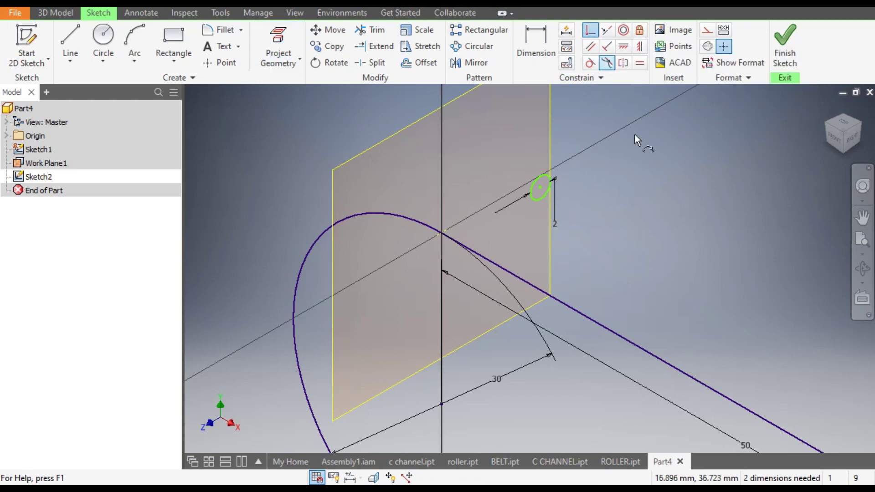
left_click(539, 187)
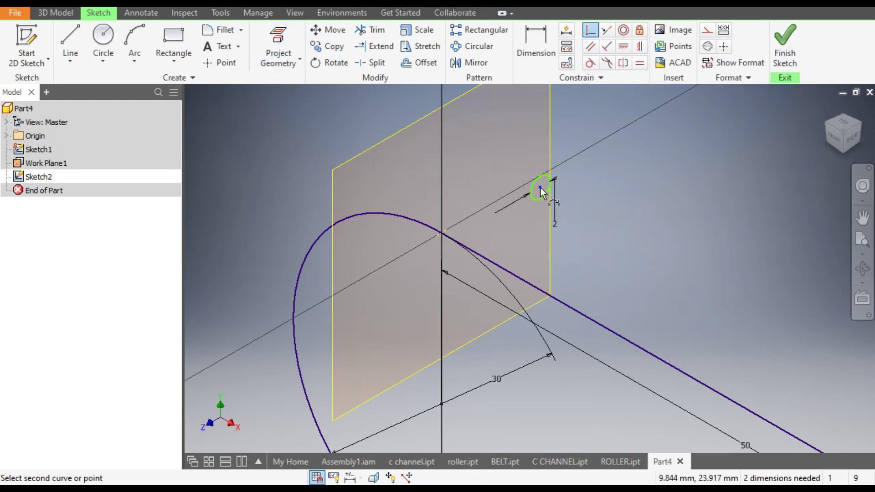
left_click(442, 233)
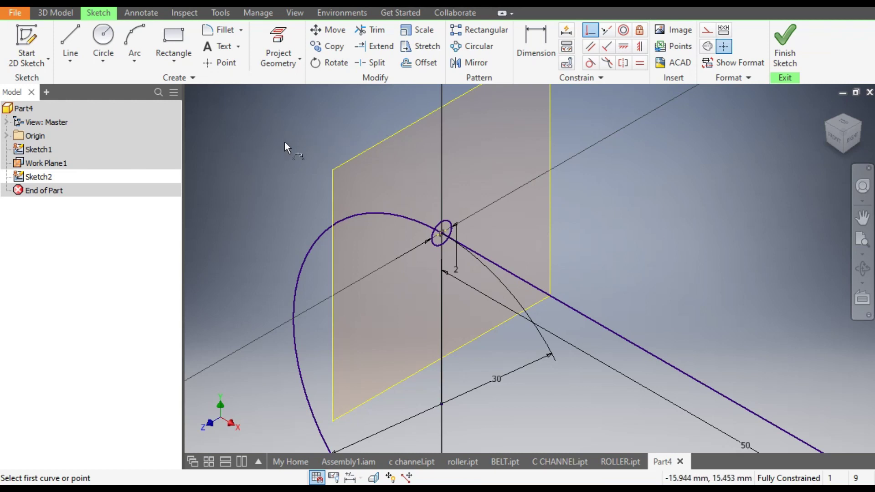
left_click(783, 50)
Step: Sweep the 2 mm circle along the slot outline to create the belt loop Sweep1
scroll(445, 214, "down", 5)
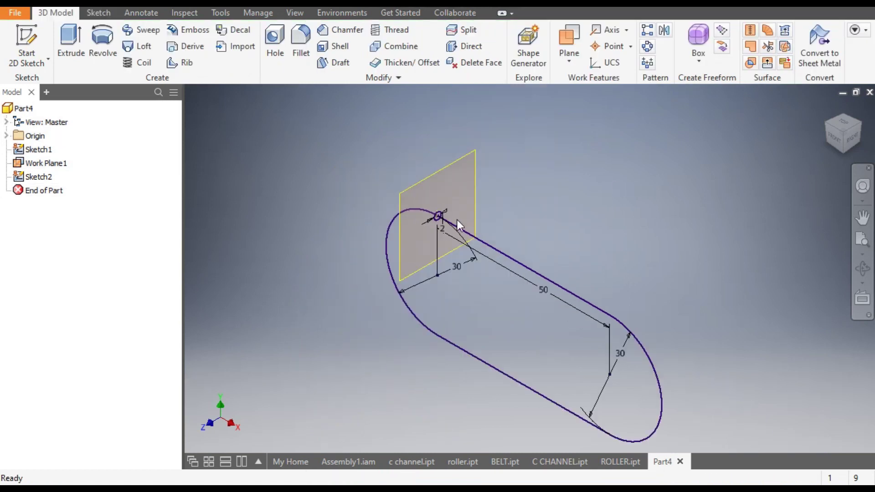
left_click(142, 30)
scroll(451, 222, "up", 5)
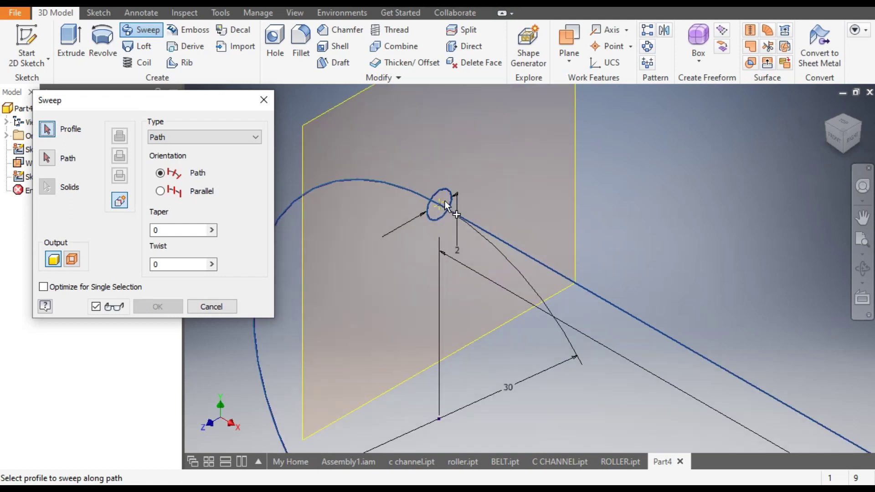
scroll(420, 211, "up", 3)
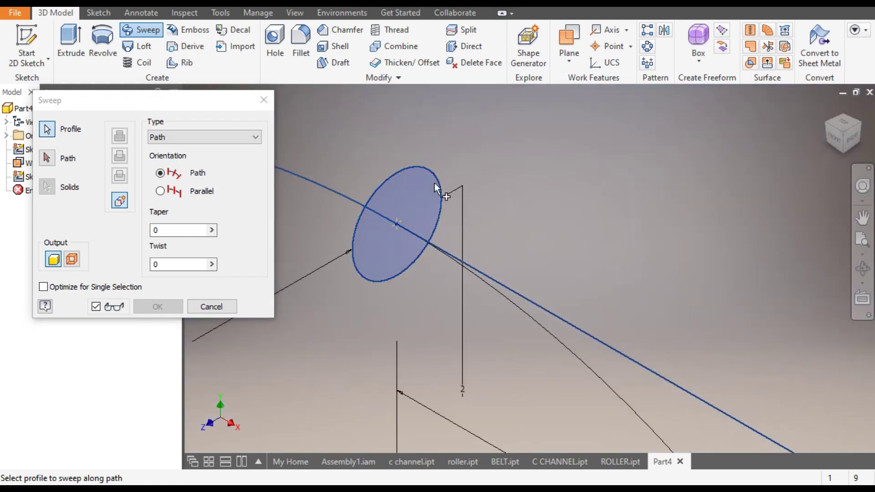
scroll(510, 187, "down", 8)
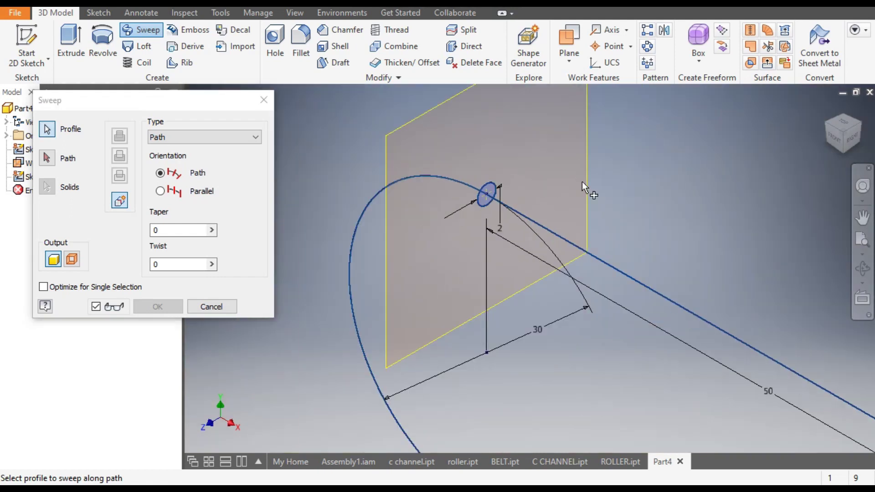
left_click(46, 161)
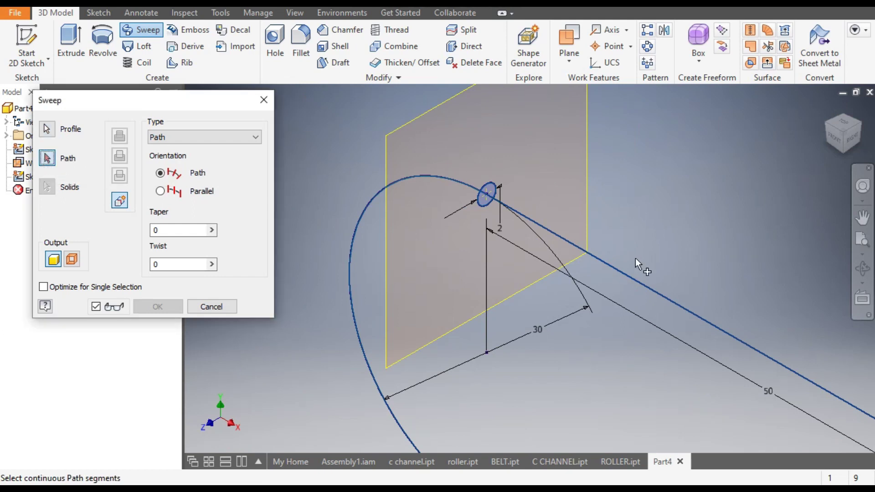
left_click(625, 271)
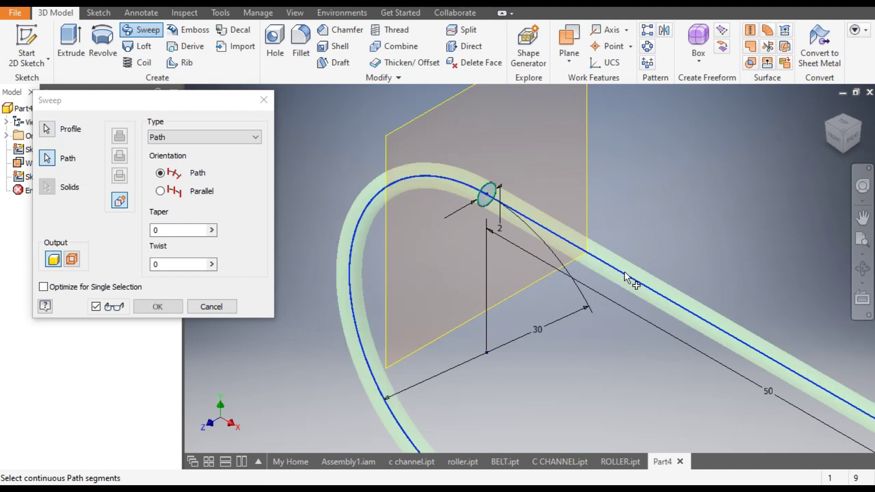
scroll(388, 145, "down", 5)
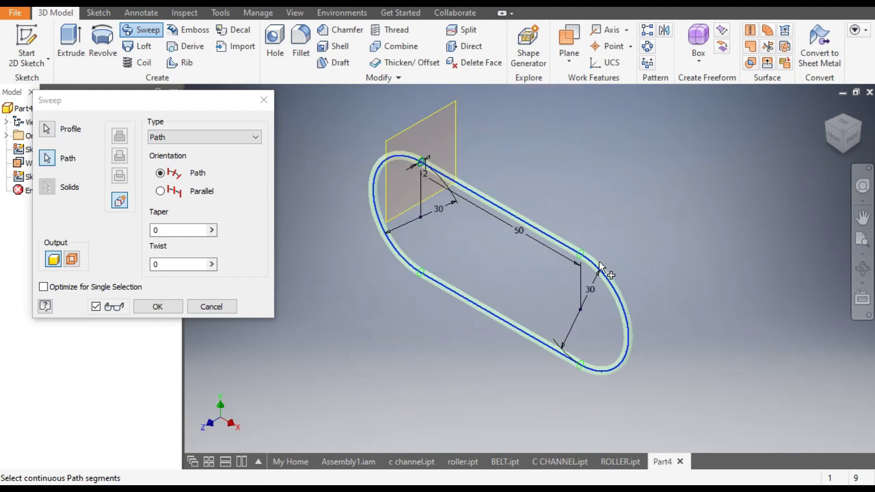
left_click(157, 306)
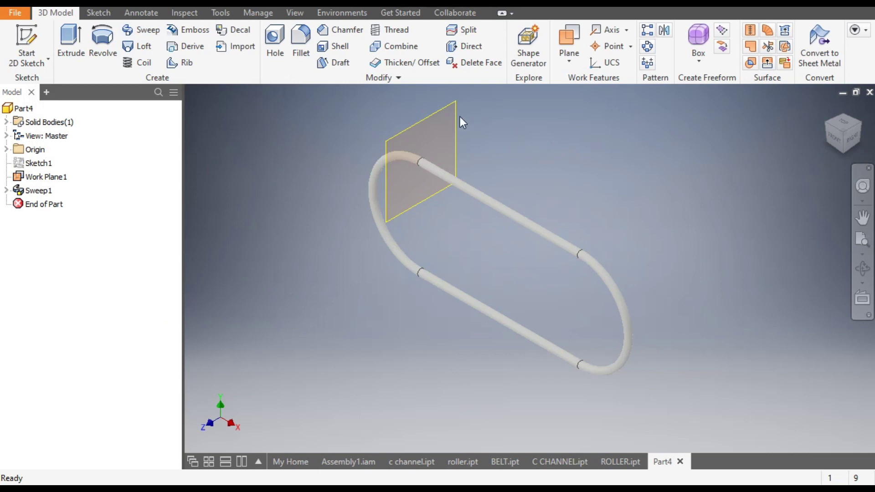
Step: Hide Work Plane1
left_click(430, 116)
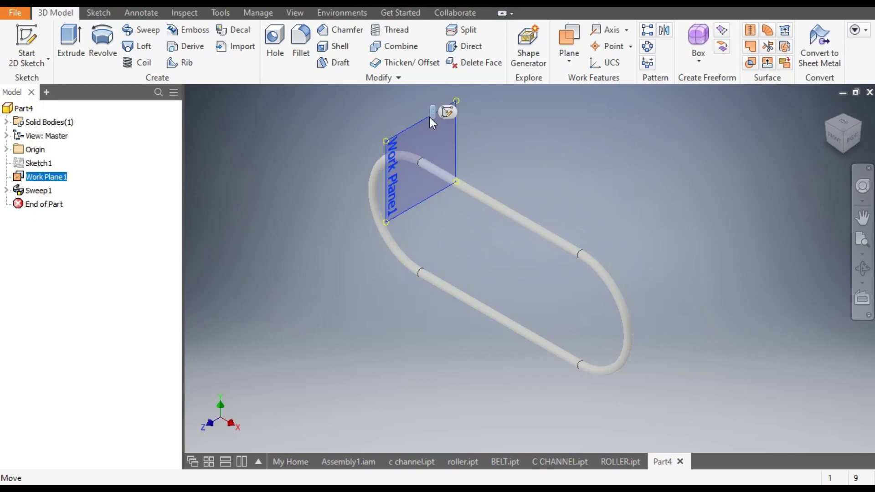
right_click(427, 119)
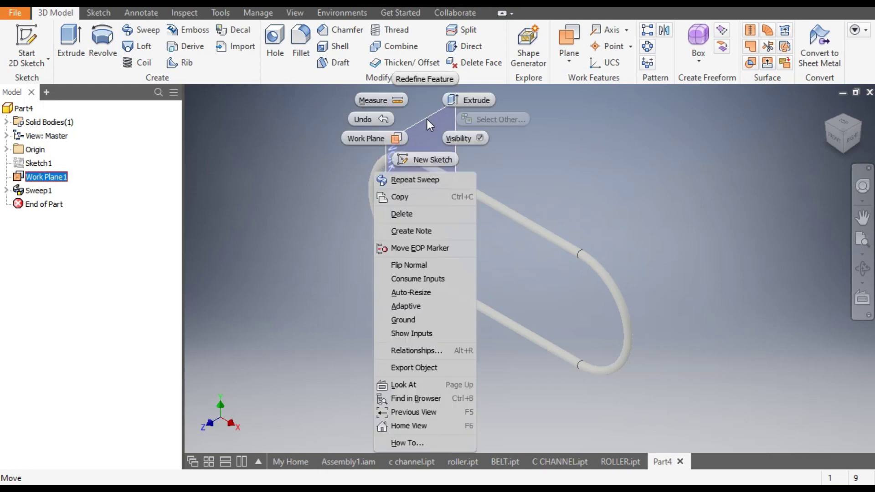
left_click(479, 139)
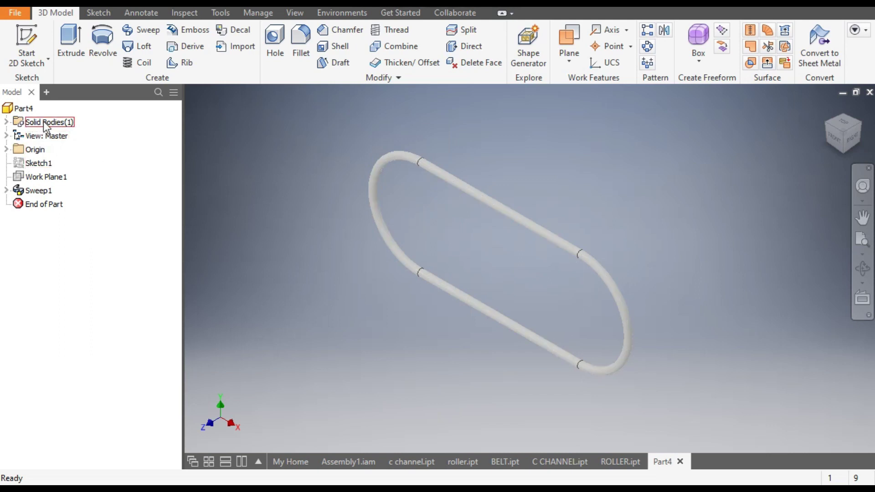
Step: Give Part4 the Black Cast appearance
left_click(19, 109)
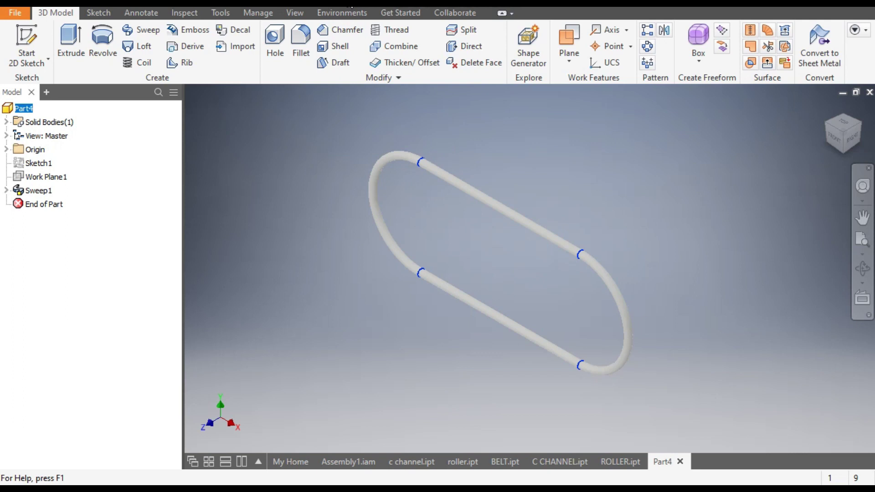
left_click(352, 6)
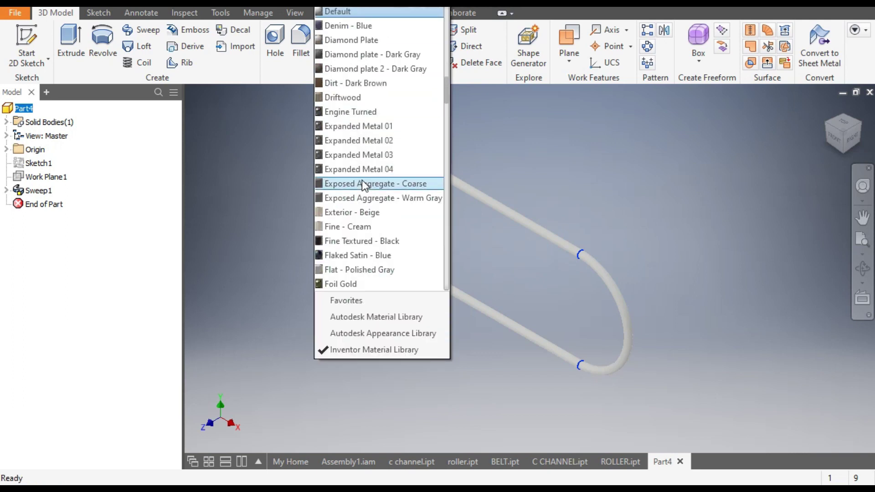
scroll(362, 179, "up", 12)
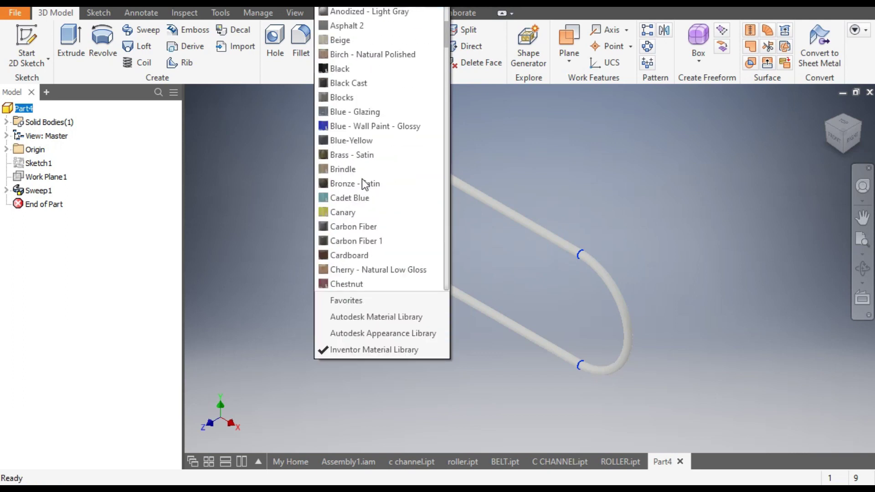
left_click(359, 82)
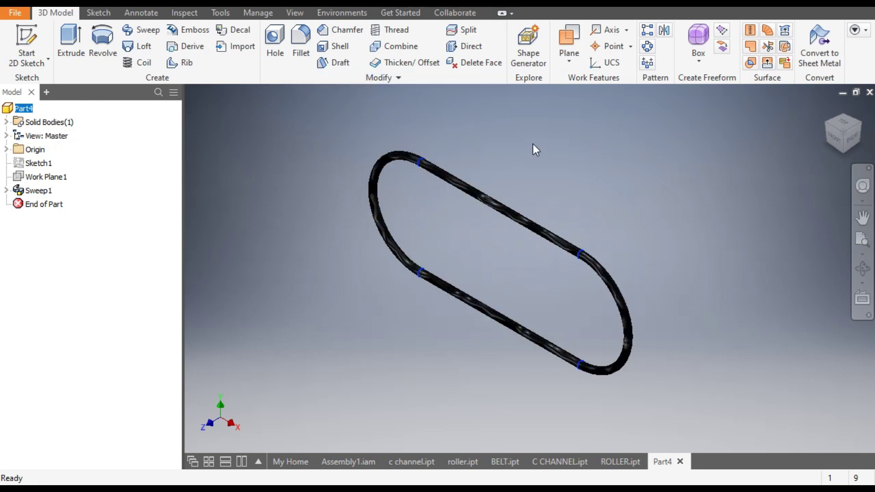
scroll(485, 198, "down", 5)
scroll(556, 255, "up", 3)
scroll(554, 256, "up", 2)
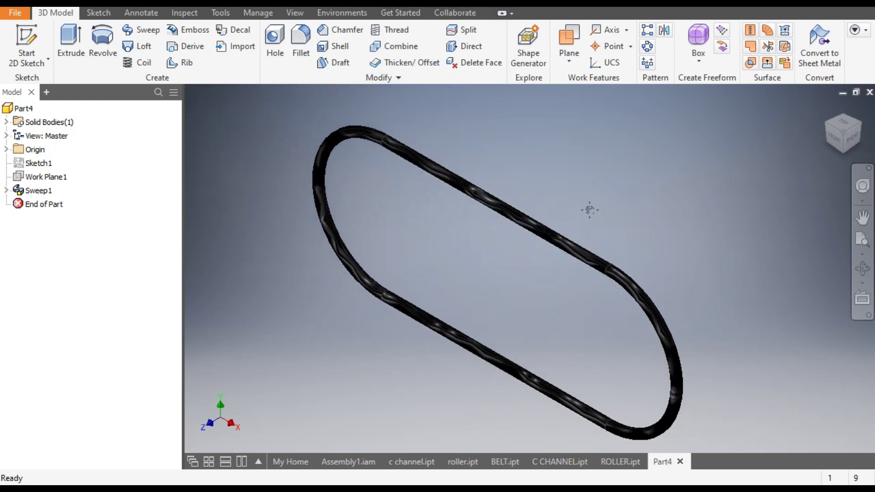
middle_click_drag(590, 210, 549, 200)
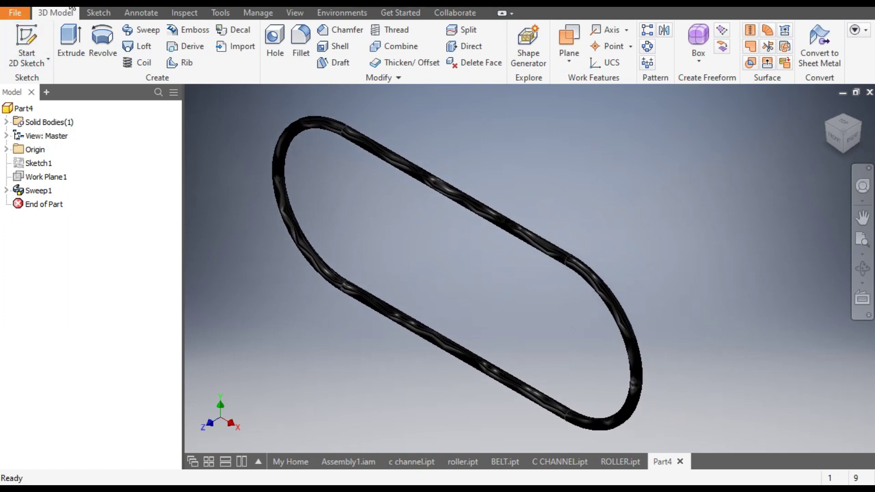
Step: Save the part as BELT.ipt in the assy folder
key("ctrl+s")
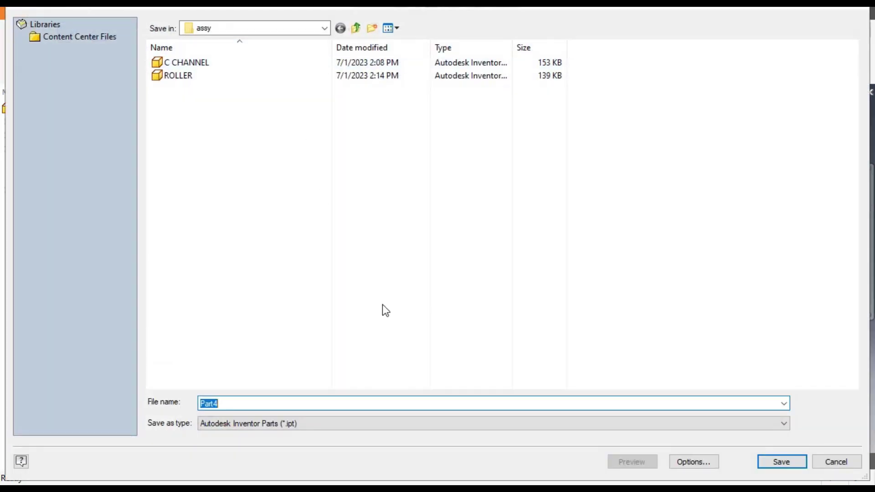
type("BELT")
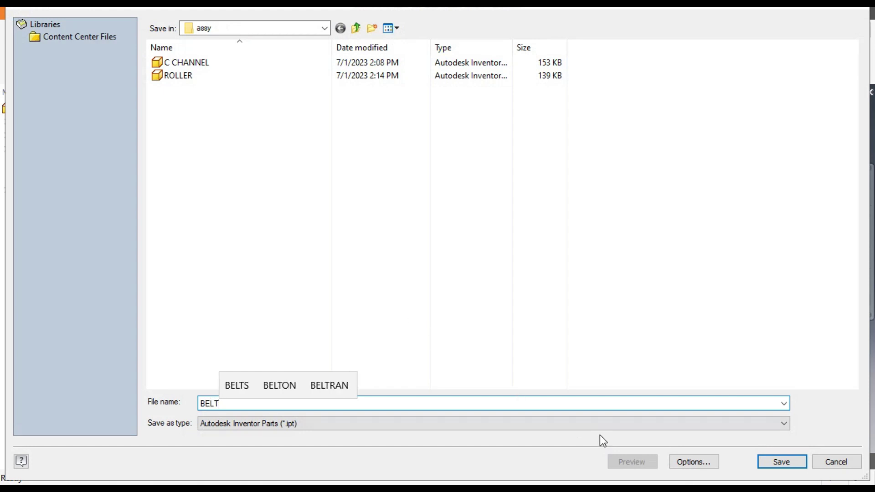
left_click(782, 463)
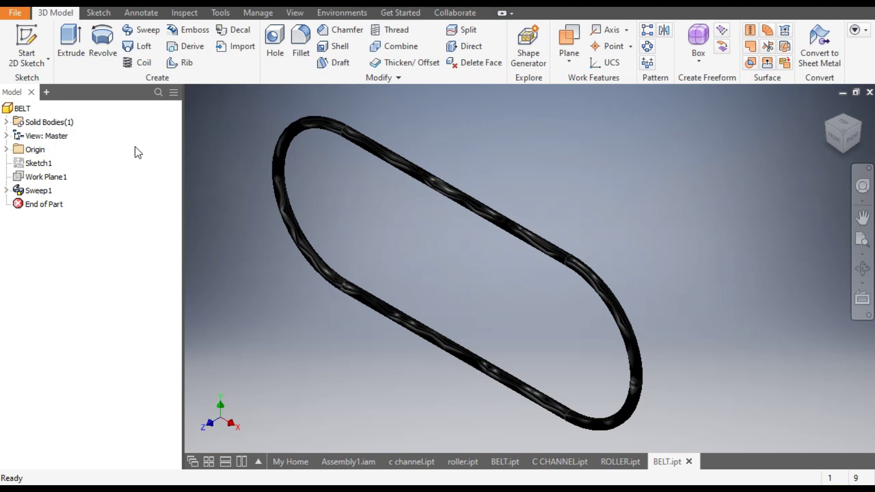
Step: Create Assembly1 from the metric Standard (mm).iam template, dismissing the Style Conflict warning
left_click(28, 6)
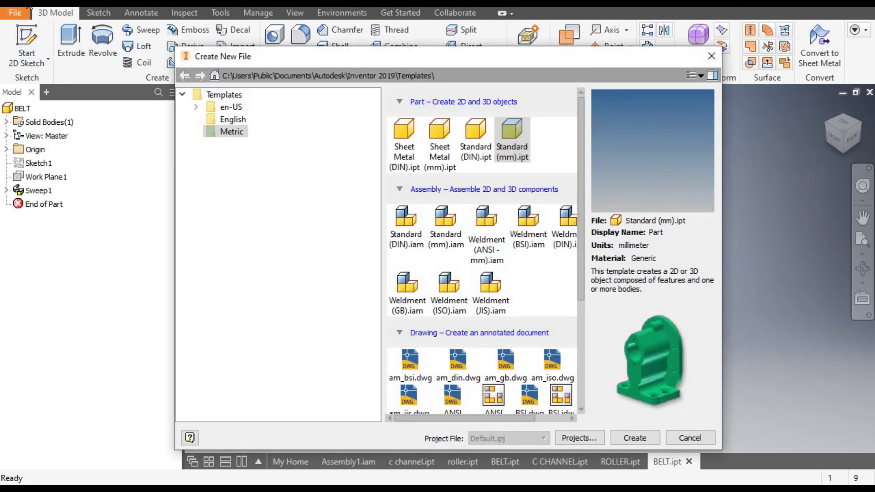
left_click(448, 221)
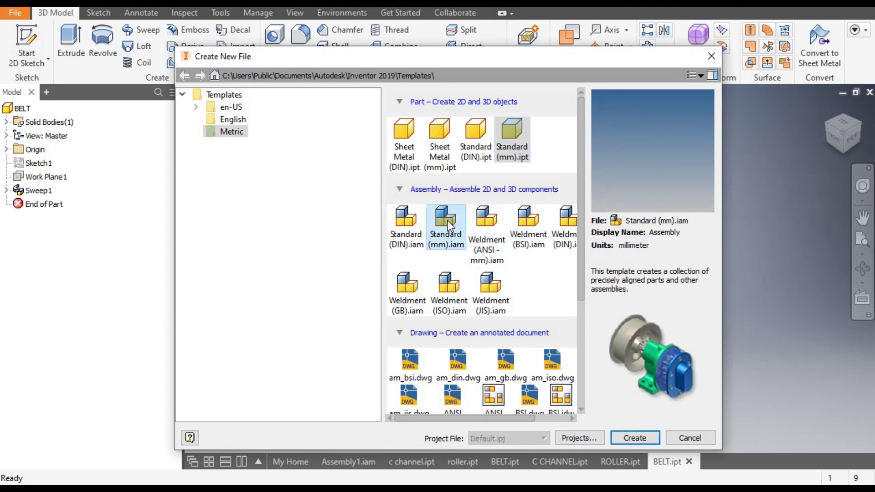
left_click(633, 438)
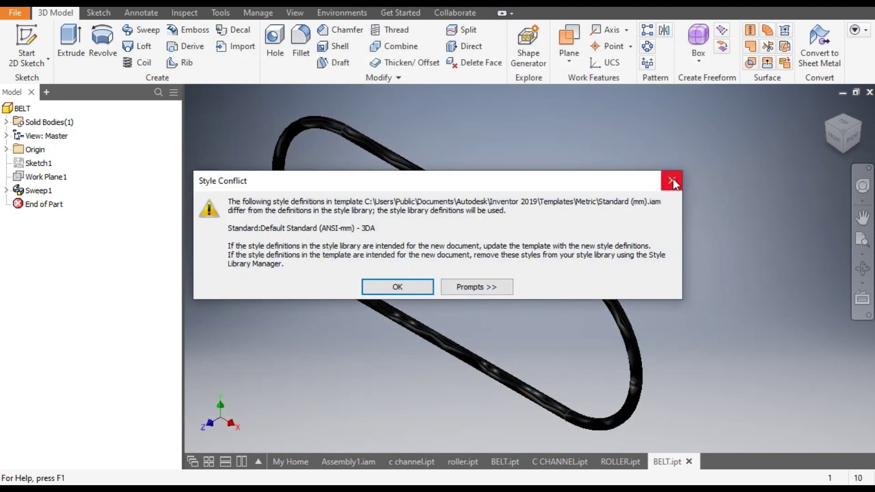
left_click(671, 180)
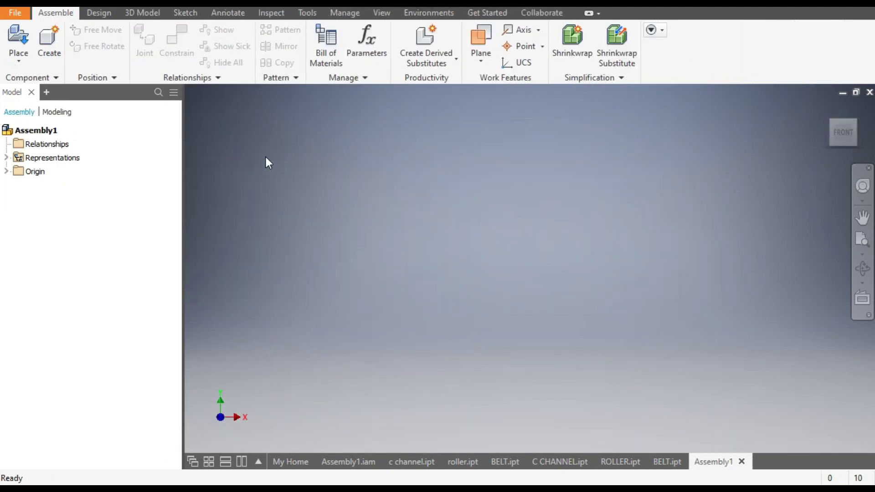
Step: Select BELT, C CHANNEL and ROLLER in the assy folder for placement
left_click(20, 57)
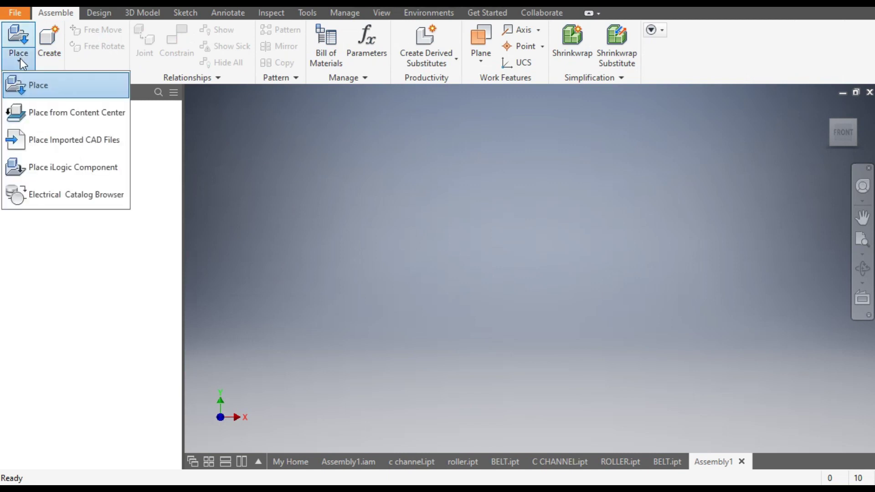
left_click(29, 89)
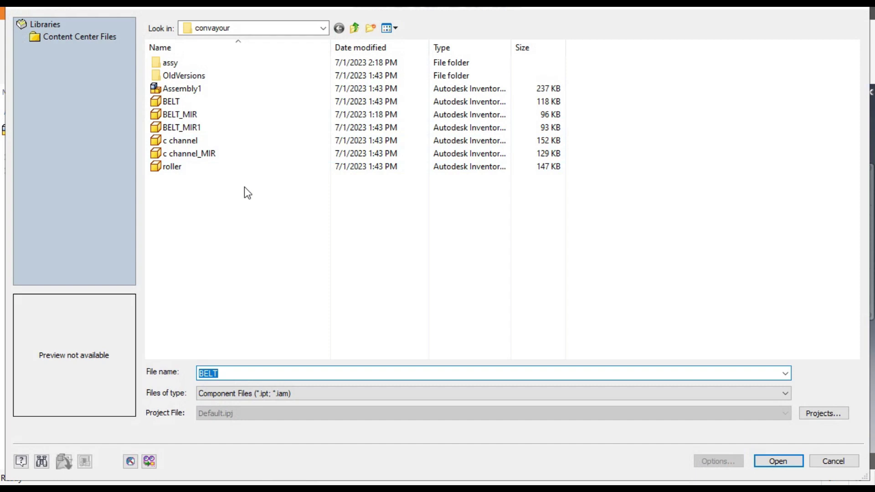
double_click(204, 64)
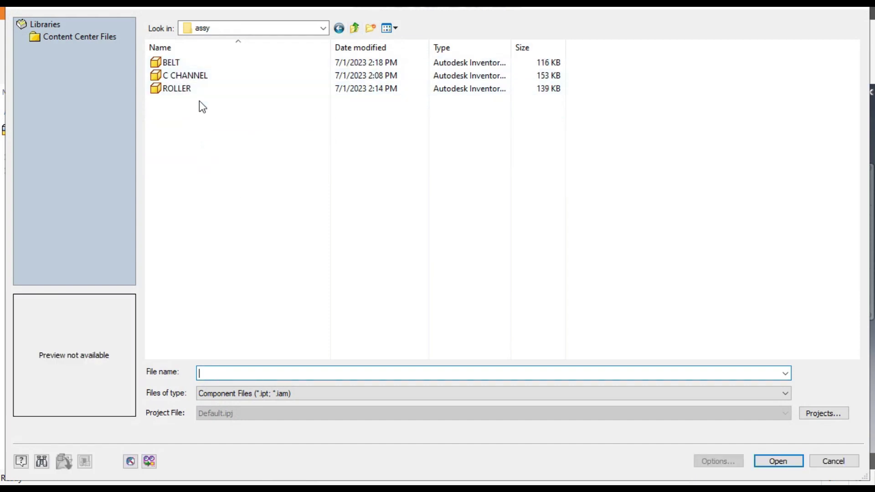
left_click_drag(195, 106, 170, 63)
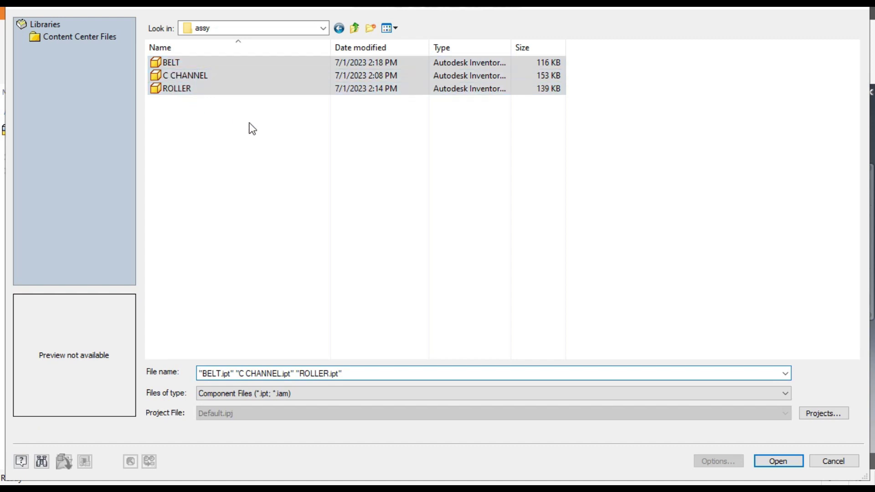
left_click(779, 461)
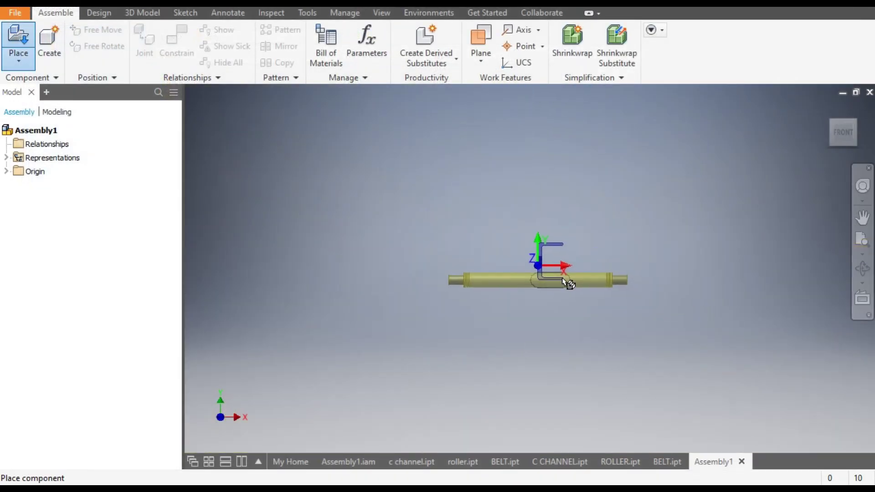
Step: Place one instance of each part and reframe the view around the channel and roller
left_click(645, 288)
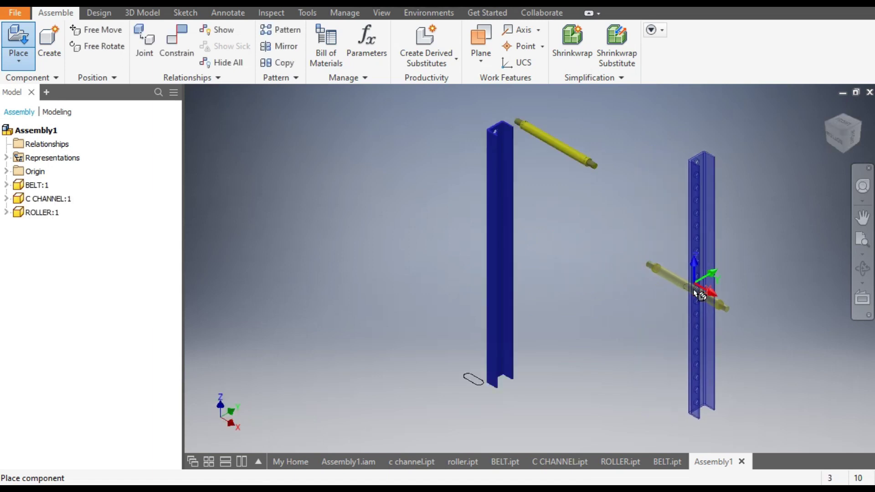
key("Escape")
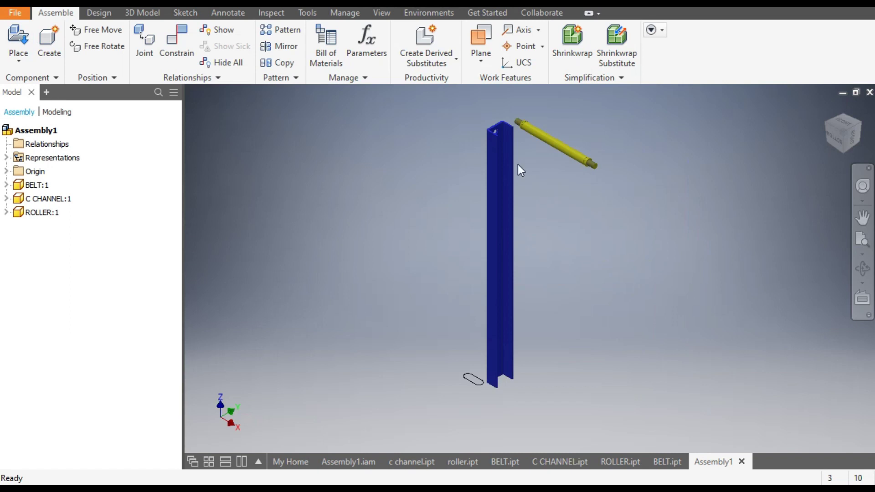
scroll(497, 132, "down", 3)
left_click(487, 172)
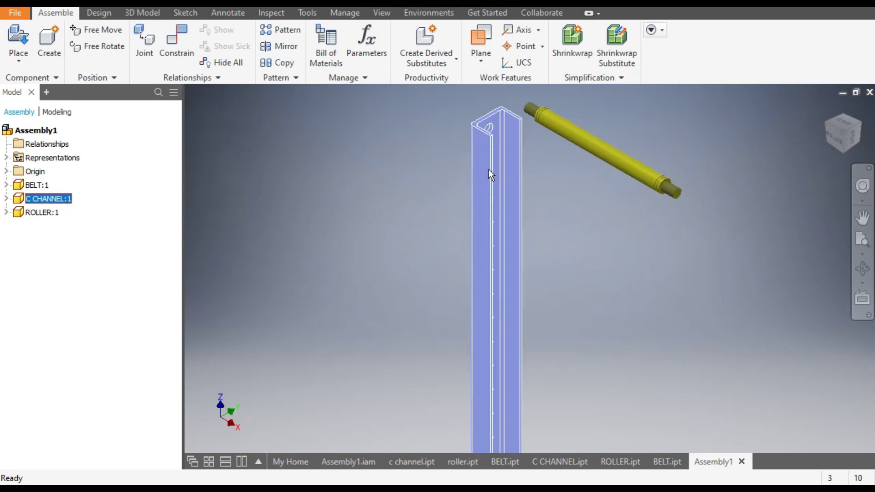
scroll(529, 169, "up", 2)
middle_click_drag(576, 217, 451, 248)
key("Escape")
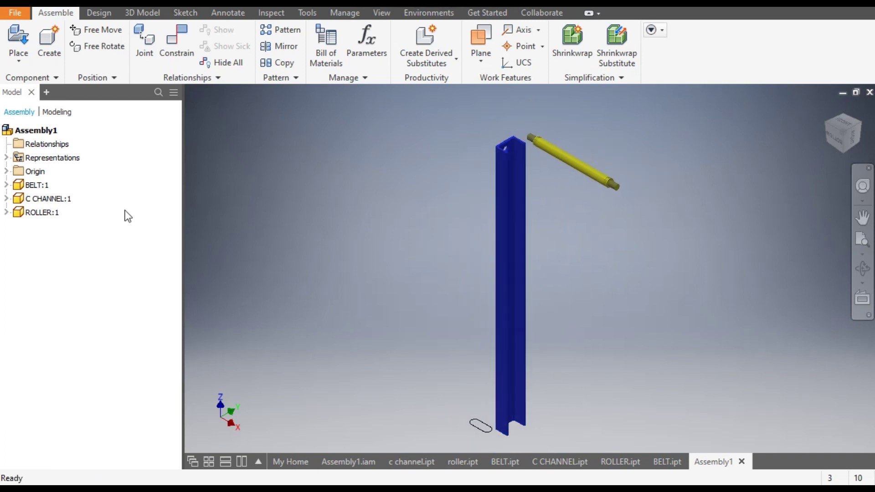
Step: Expand the C CHANNEL:1 and assembly Origin folders to expose their planes
left_click(7, 199)
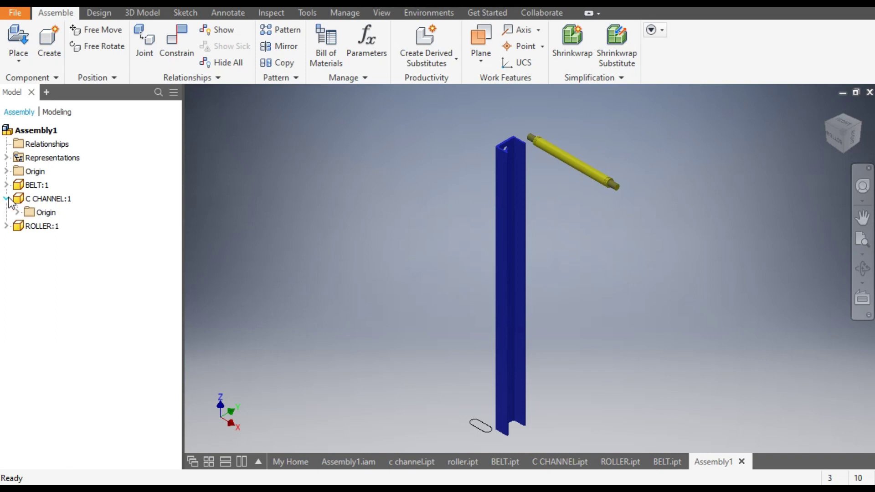
left_click(17, 213)
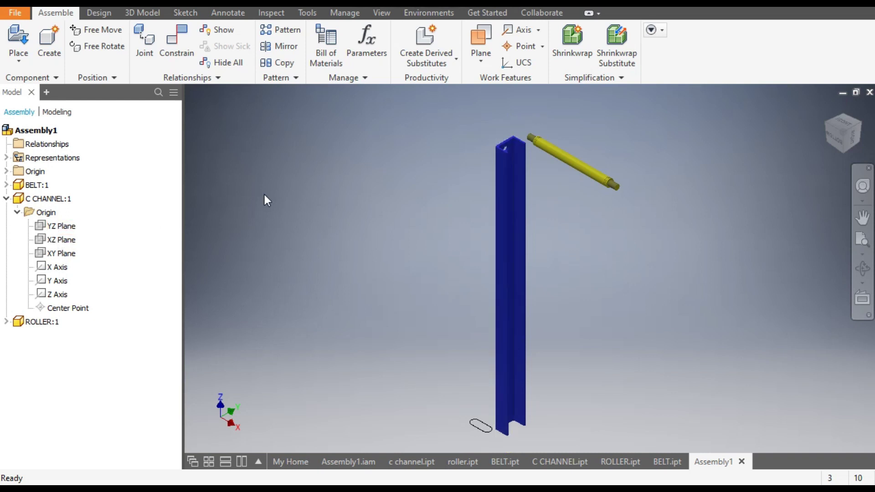
left_click(7, 172)
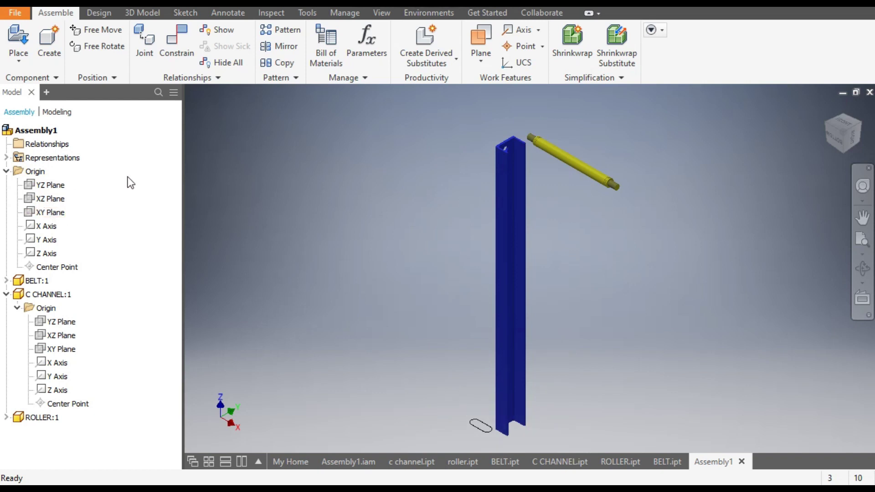
left_click_drag(522, 200, 488, 187)
left_click(582, 223)
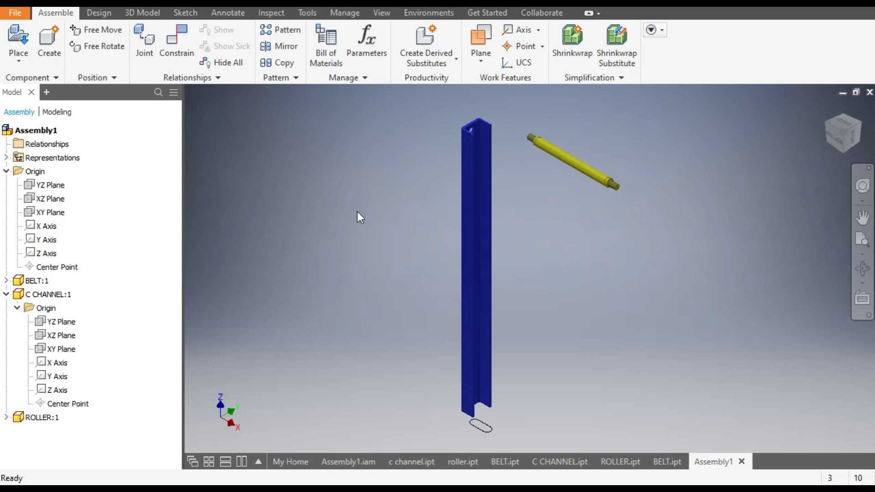
left_click(52, 186)
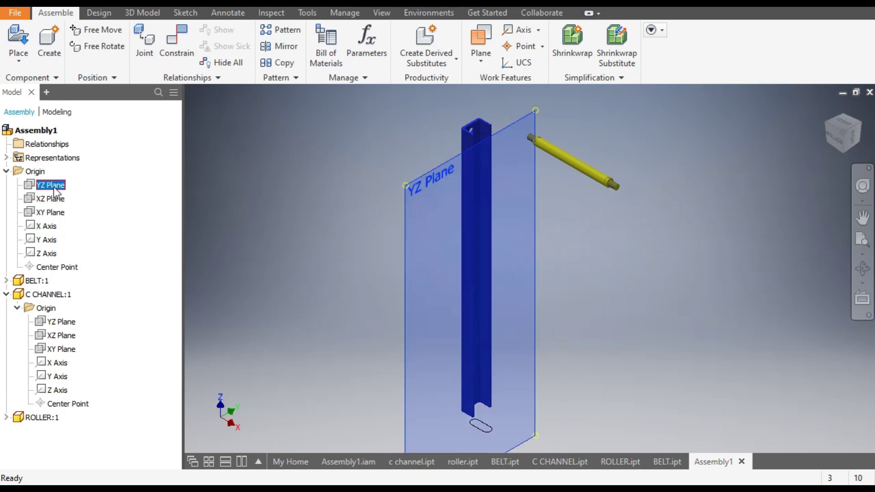
left_click(69, 323)
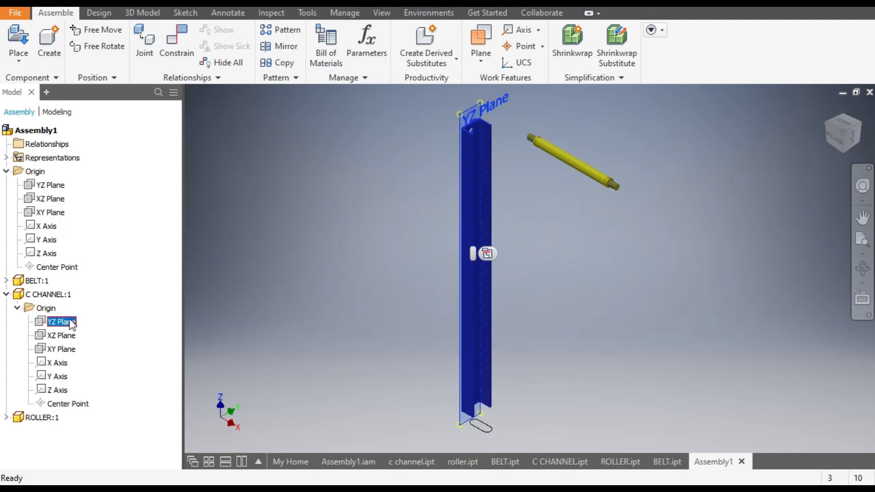
left_click(267, 217)
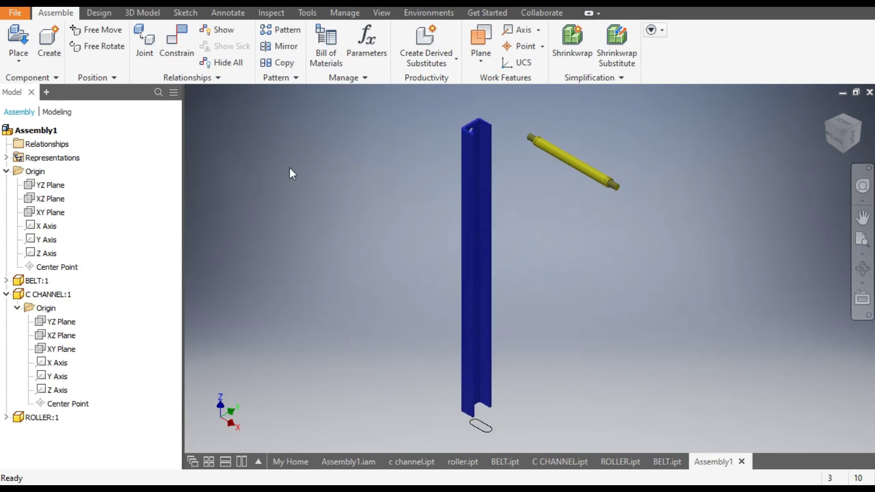
Step: Mate the assembly's YZ Plane with the C CHANNEL's YZ Plane
left_click(180, 44)
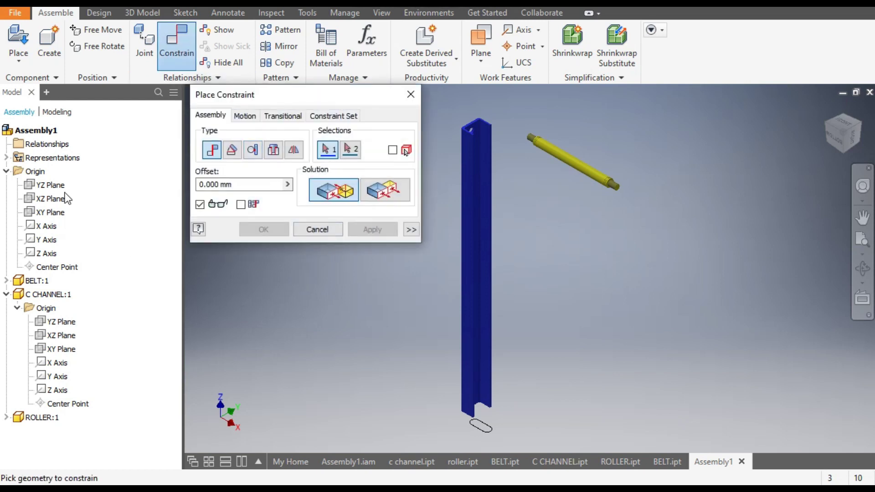
left_click(51, 188)
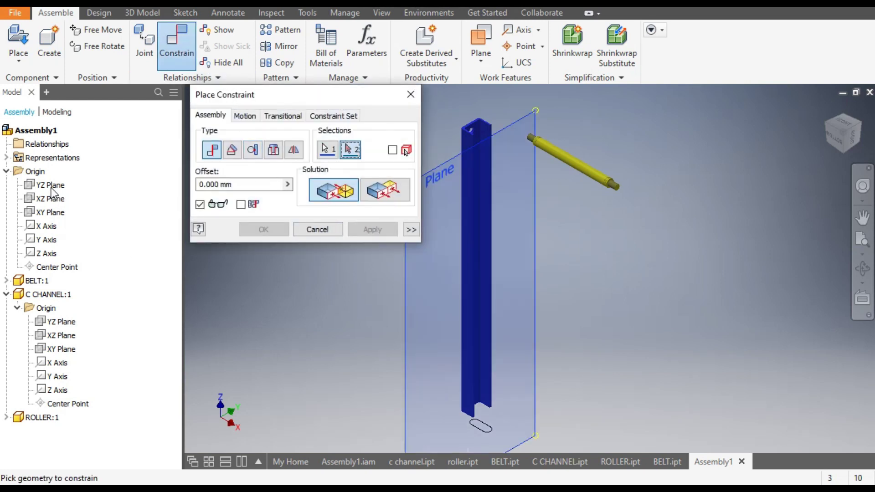
left_click(62, 325)
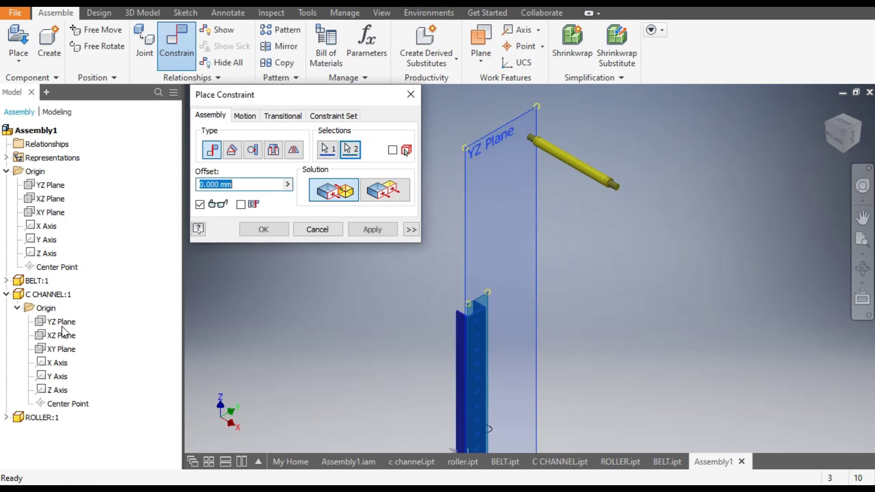
left_click(383, 191)
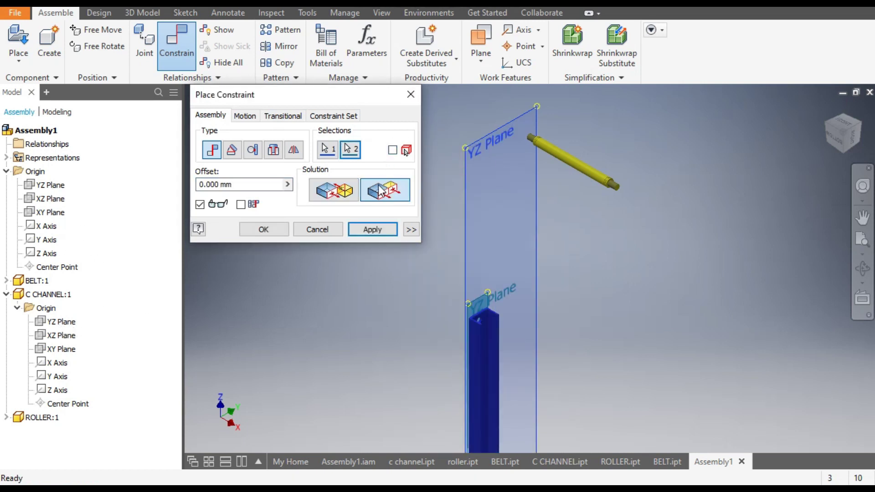
left_click(339, 193)
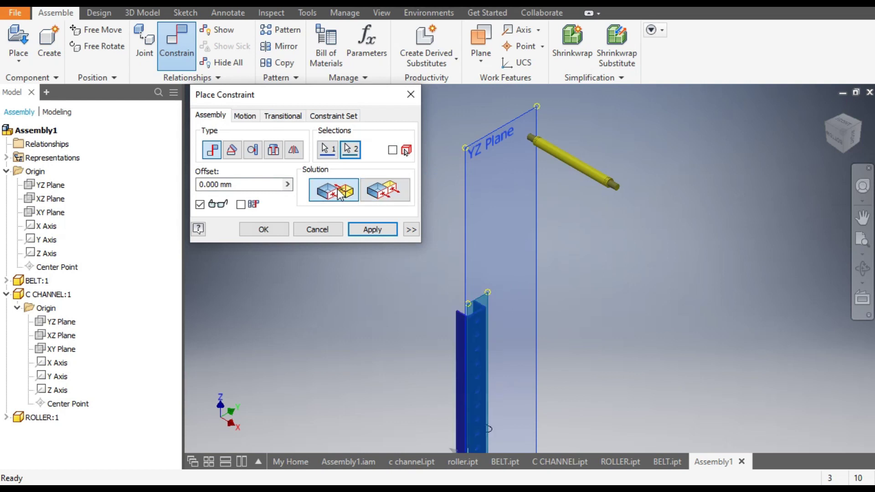
middle_click_drag(435, 286, 475, 155)
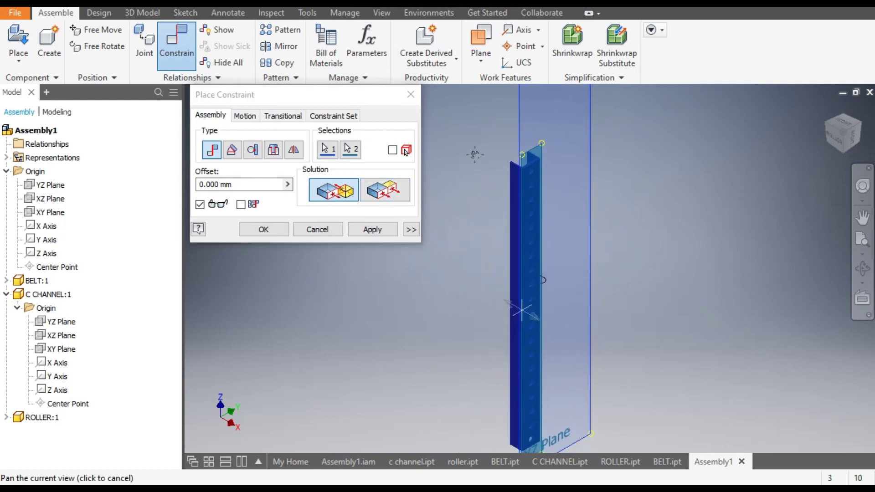
scroll(388, 293, "down", 2)
left_click(381, 235)
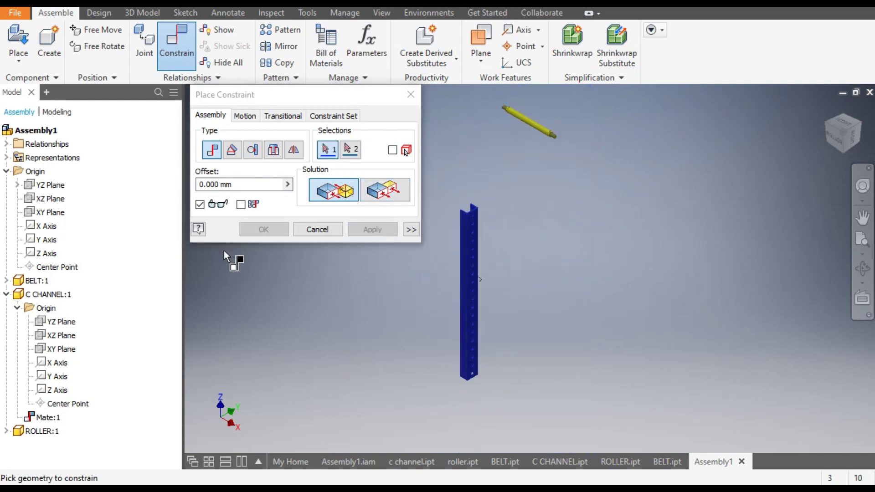
Step: Mate the assembly's XZ Plane with the C CHANNEL's XZ Plane
left_click(58, 201)
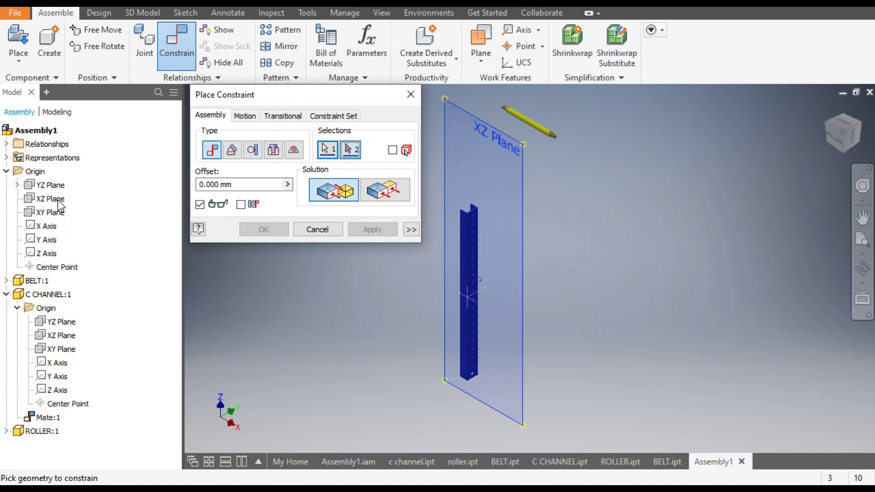
left_click(68, 336)
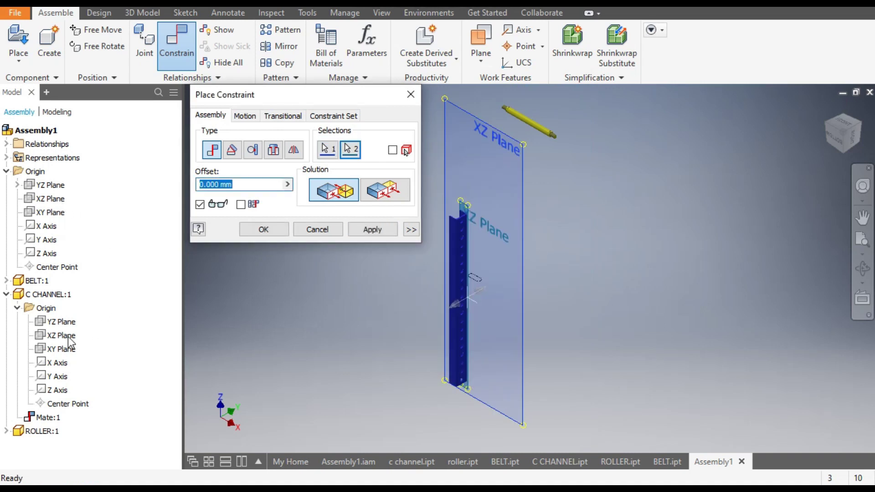
left_click(375, 229)
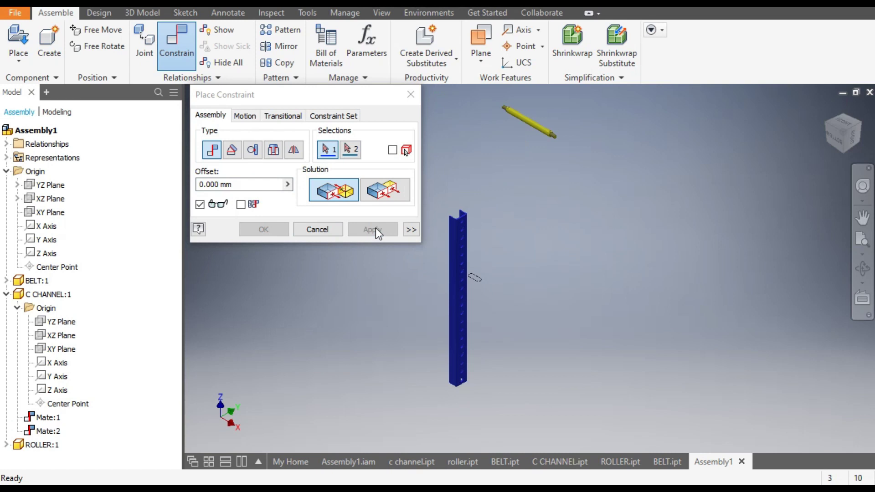
Step: Flush the assembly's XY Plane with the C CHANNEL's XY Plane and close Constrain
left_click(55, 213)
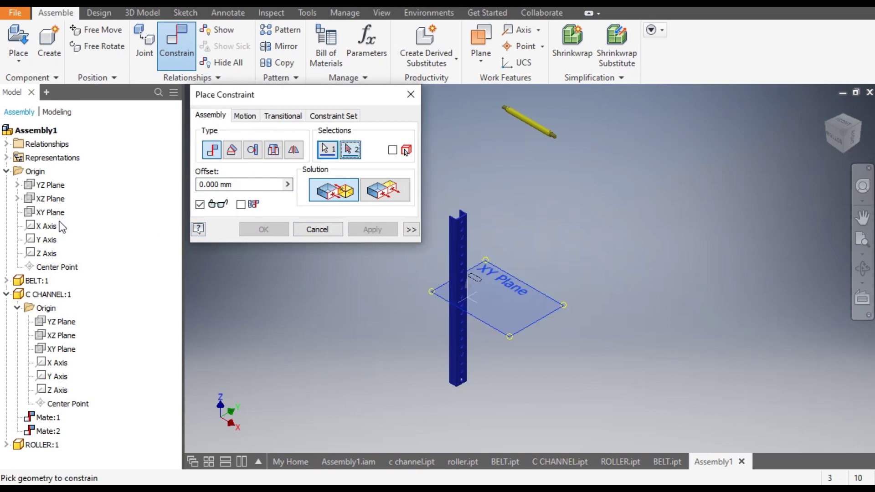
left_click(72, 351)
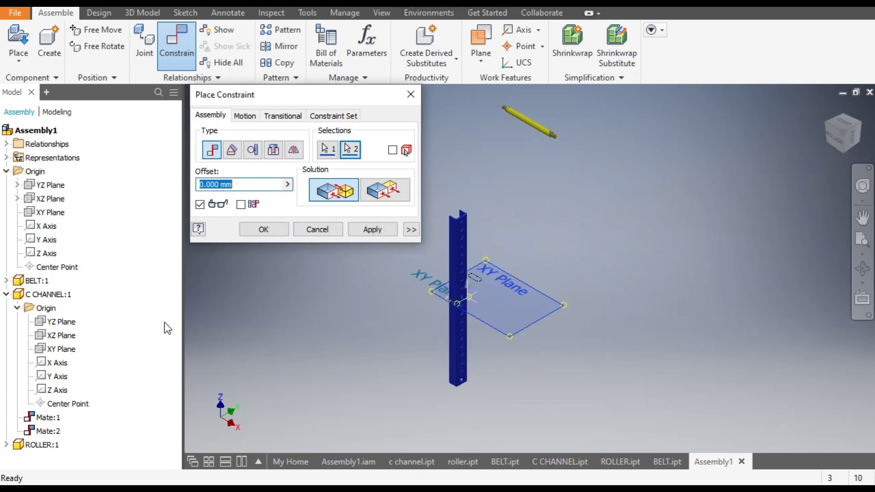
left_click(363, 230)
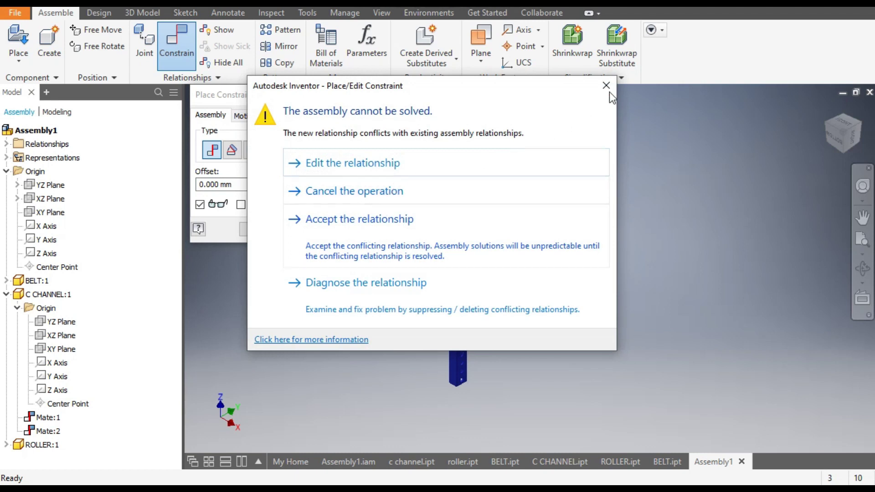
left_click(404, 160)
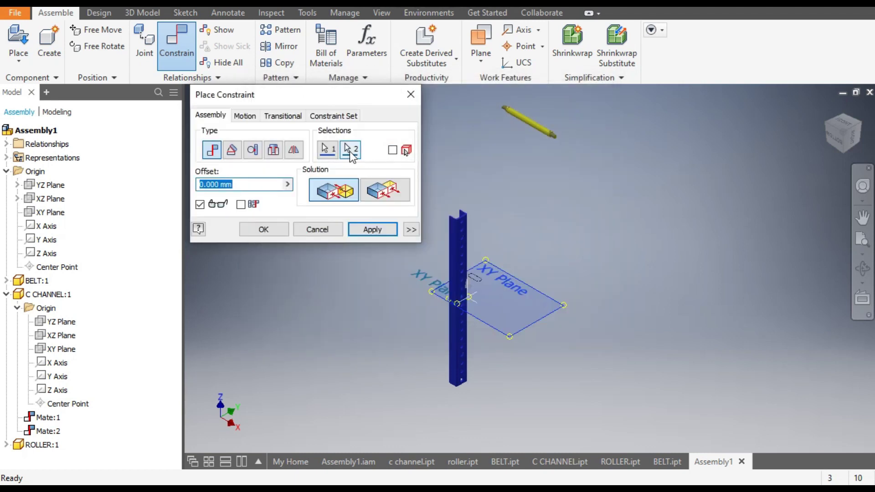
left_click(386, 192)
left_click(382, 230)
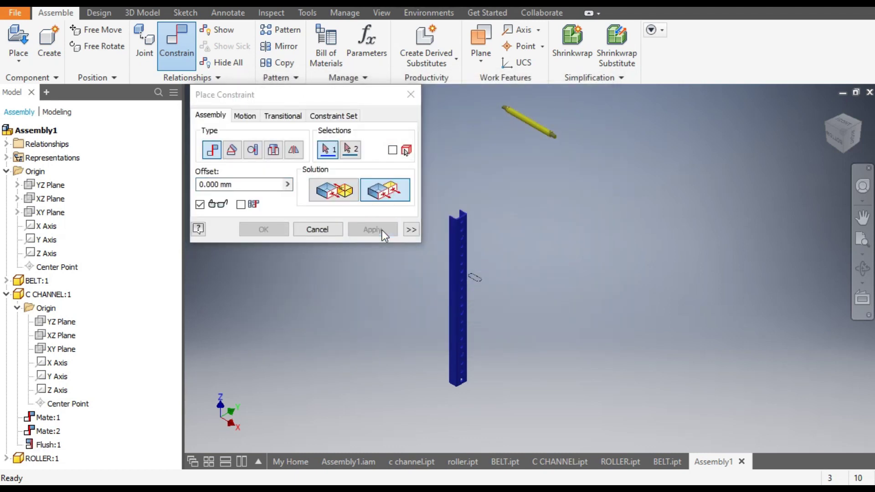
left_click(321, 229)
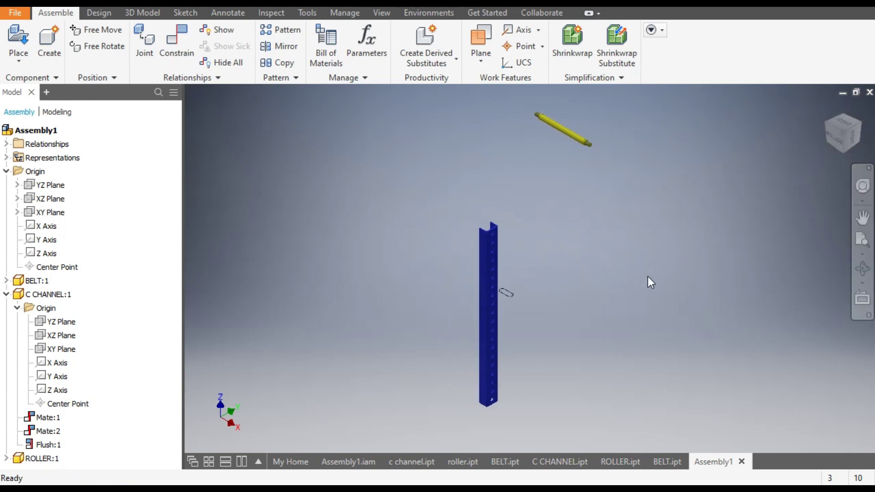
Step: Drag ROLLER:1 to just below the C channel and start a Place Constraint
middle_click_drag(568, 338, 479, 320, "shift")
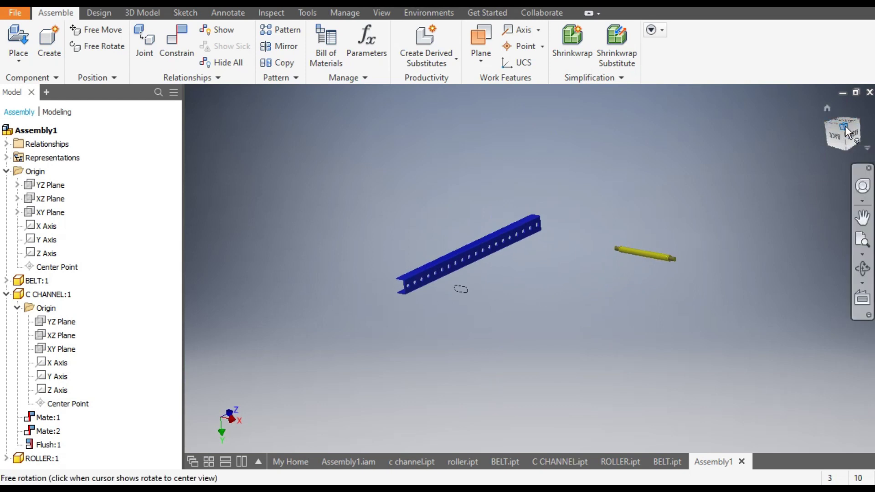
scroll(641, 291, "down", 3)
scroll(496, 275, "up", 5)
mouse_move(538, 272)
middle_mouse_down()
mouse_move(524, 270)
mouse_move(537, 258)
middle_mouse_up()
scroll(454, 246, "up", 4)
scroll(537, 309, "down", 2)
middle_click_drag(538, 309, 486, 285)
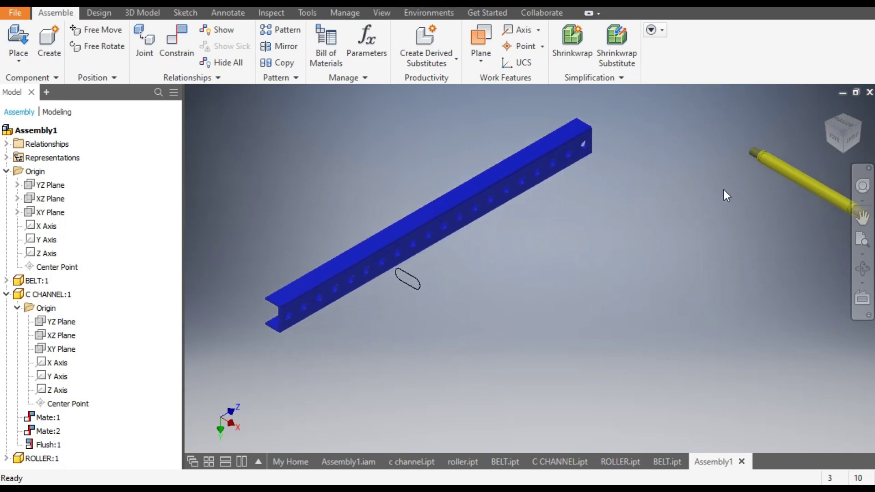
left_click_drag(766, 177, 494, 285)
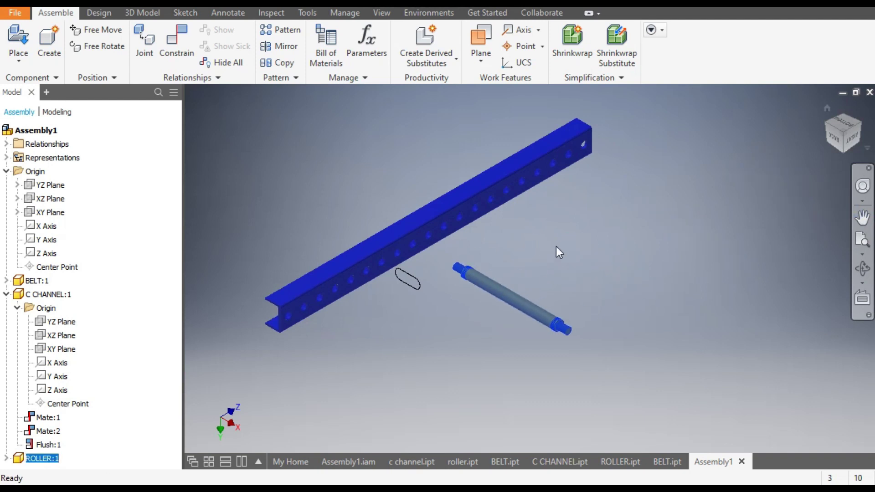
left_click(555, 248)
left_click(180, 42)
middle_click_drag(410, 365, 558, 307)
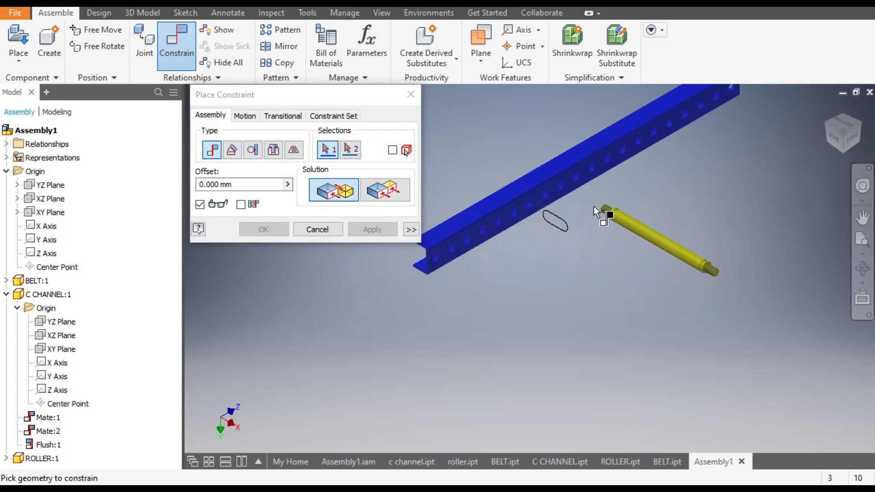
Step: Mate the roller's threaded end axis to a hole in the C channel
scroll(594, 206, "down", 5)
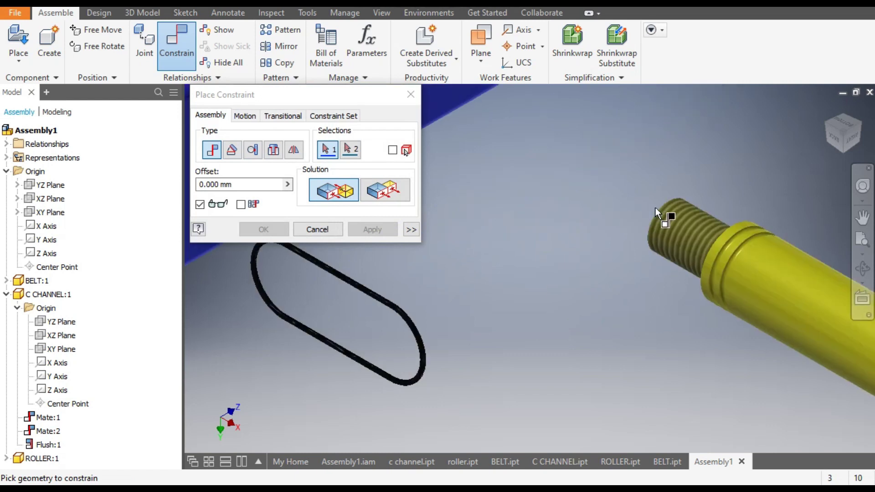
left_click(680, 219)
scroll(702, 211, "up", 5)
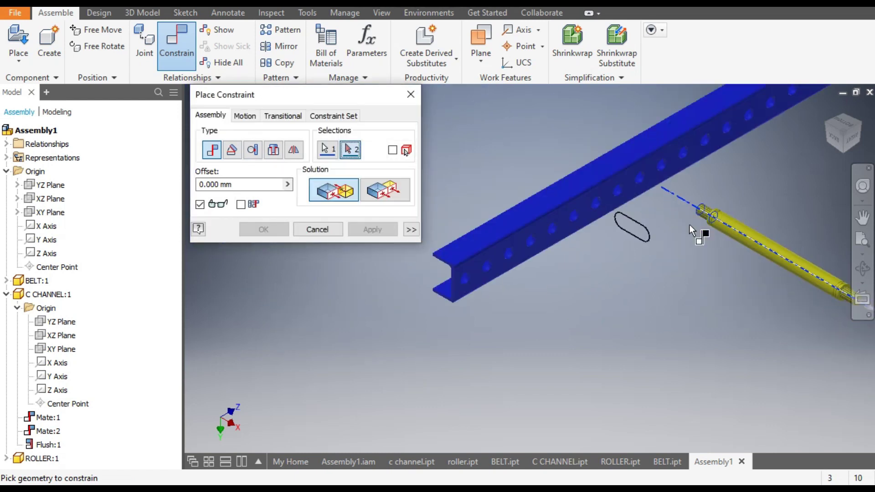
scroll(563, 256, "down", 6)
left_click(565, 254)
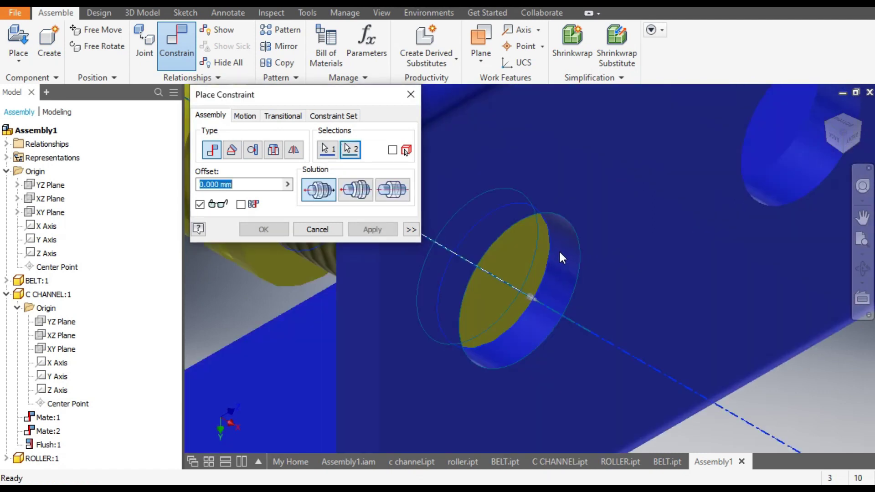
scroll(498, 249, "up", 6)
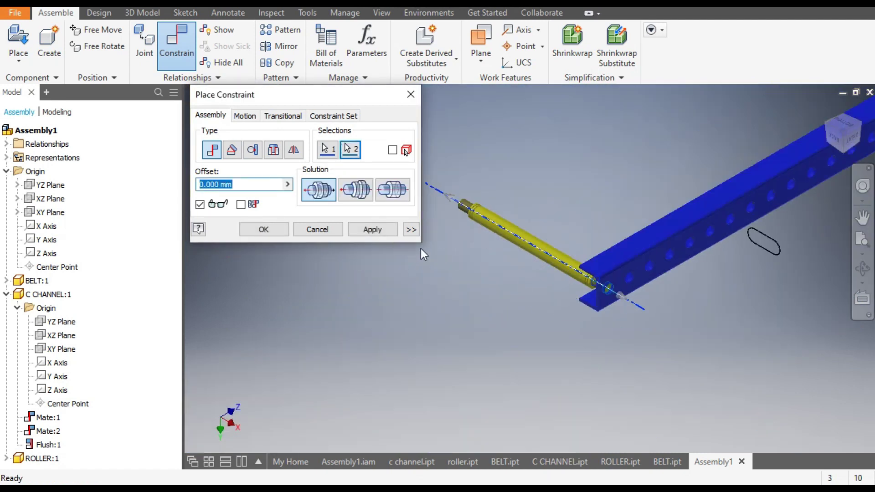
left_click(365, 231)
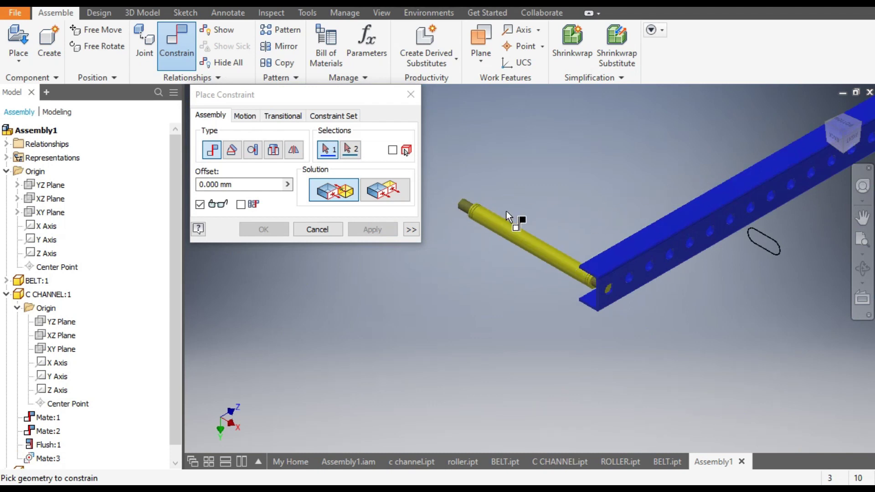
Step: Mate the roller's threaded end face to the C channel's holed face
middle_click_drag(506, 211, 531, 230, "shift")
middle_click_drag(458, 279, 487, 324, "shift")
scroll(412, 308, "up", 5)
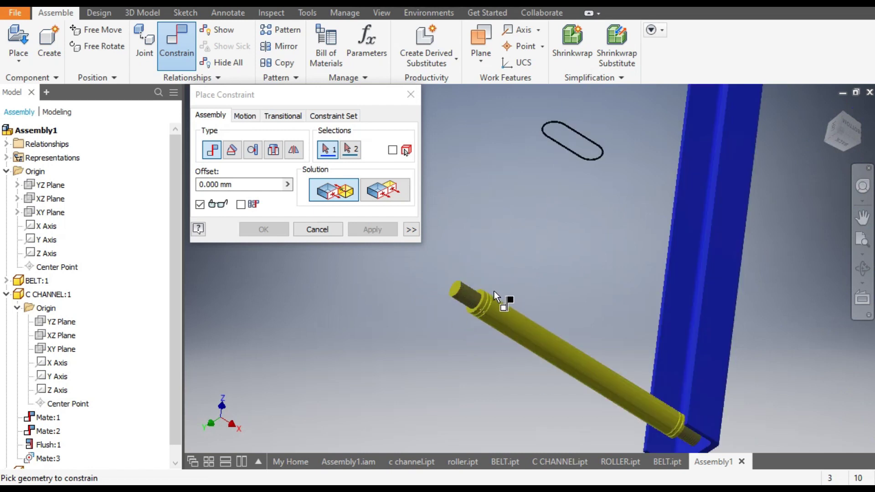
scroll(483, 297, "up", 5)
left_click(474, 300)
scroll(503, 256, "down", 5)
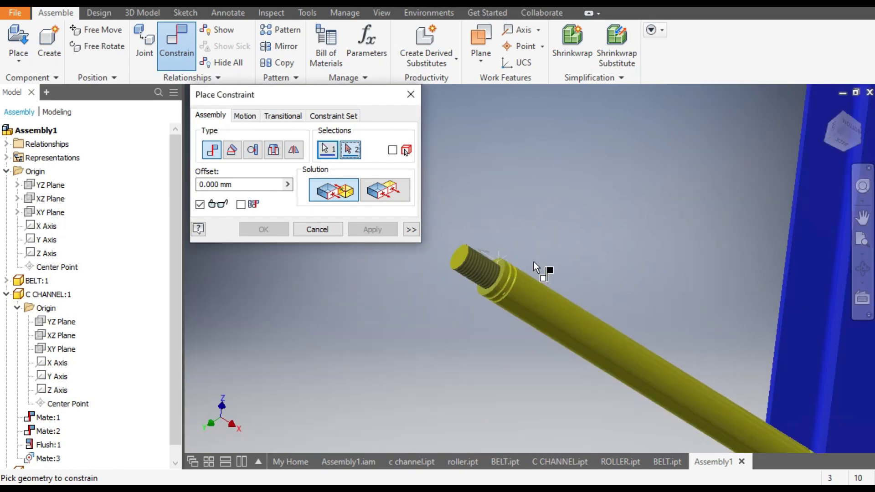
scroll(559, 253, "down", 5)
middle_click_drag(559, 254, 545, 279, "shift")
scroll(470, 211, "up", 5)
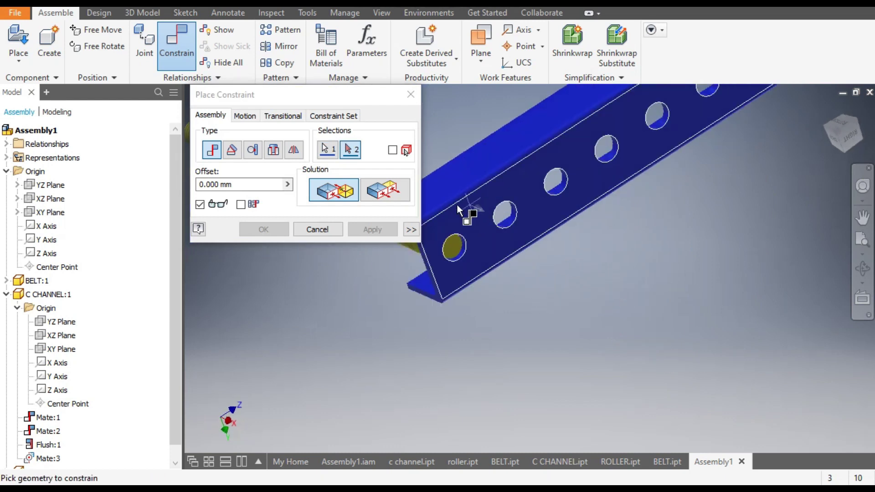
left_click(468, 210)
scroll(467, 207, "down", 3)
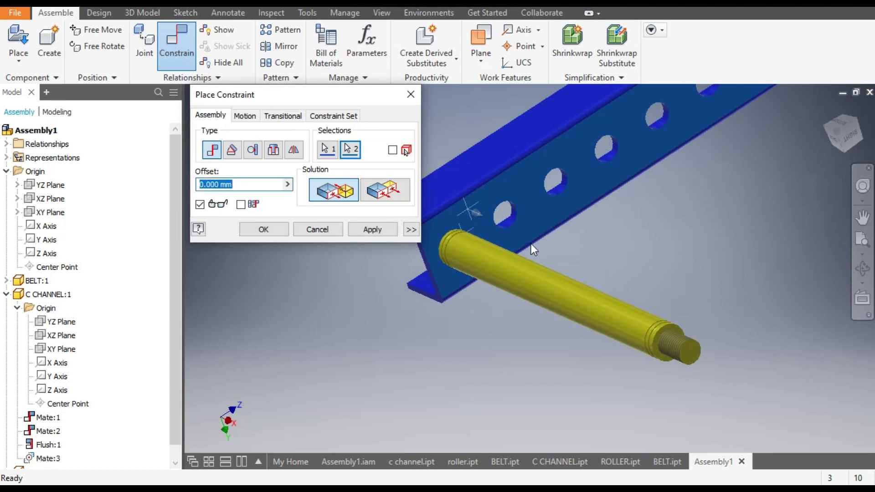
scroll(537, 251, "down", 2)
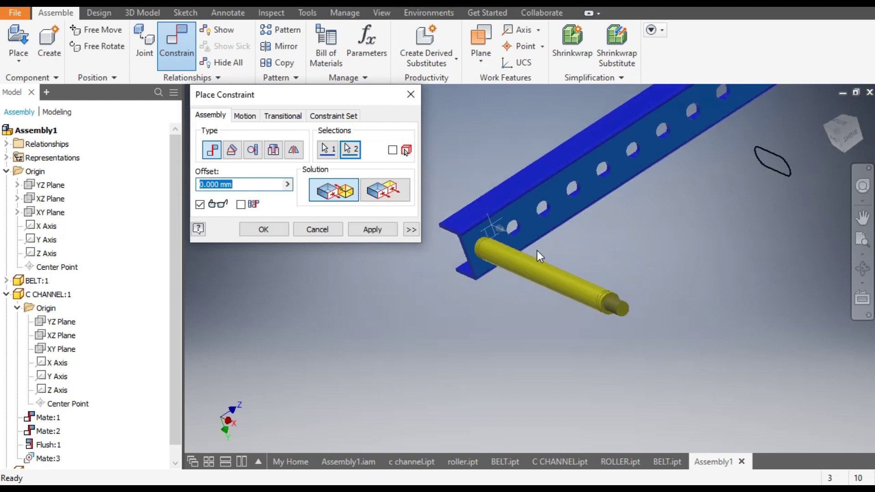
left_click(372, 229)
Step: Close Place Constraint and zoom out to check the roller seated in the channel
scroll(399, 304, "down", 2)
scroll(450, 308, "up", 2)
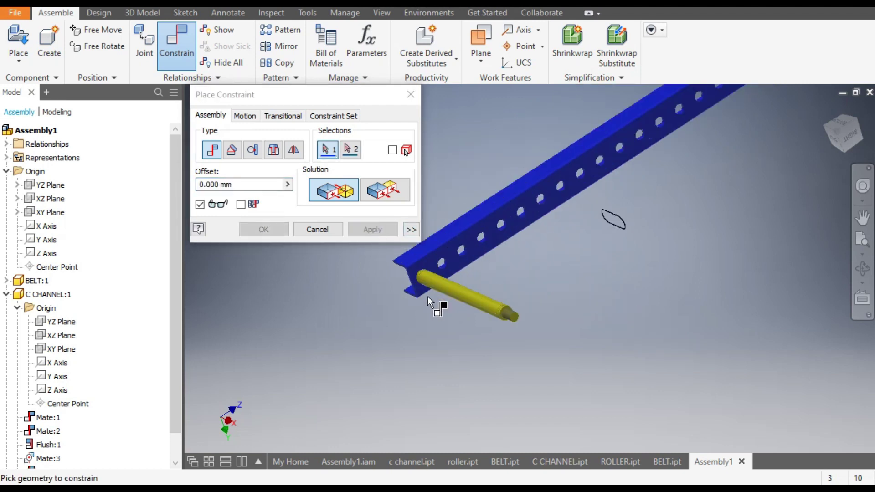
left_click(318, 230)
left_click(494, 304)
scroll(430, 302, "up", 2)
left_click_drag(441, 283, 523, 127)
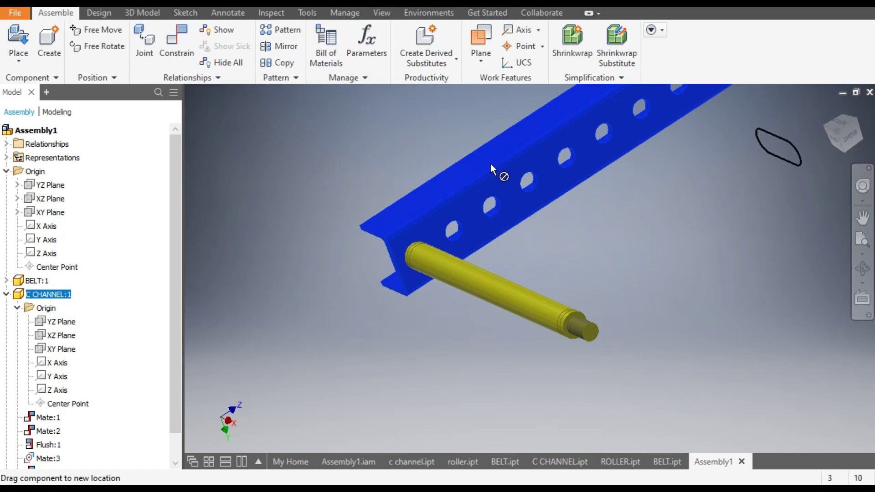
key("Escape")
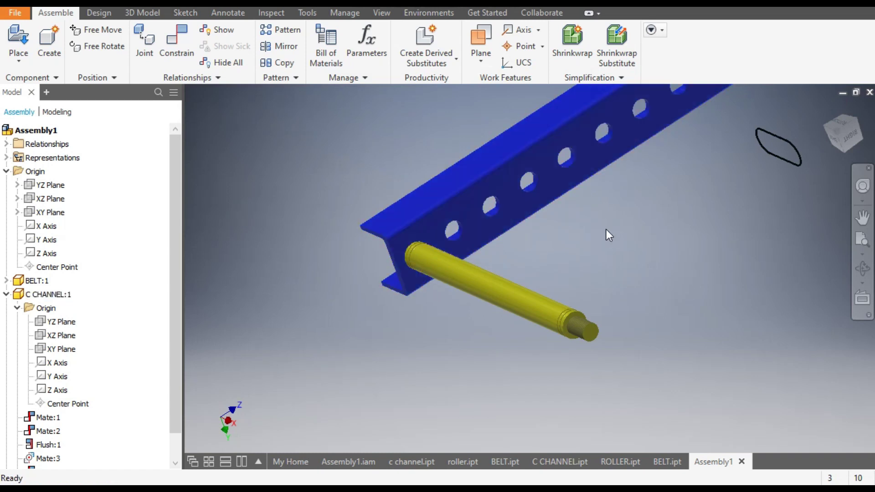
middle_click_drag(581, 247, 447, 298)
scroll(465, 344, "down", 3)
left_click(484, 230)
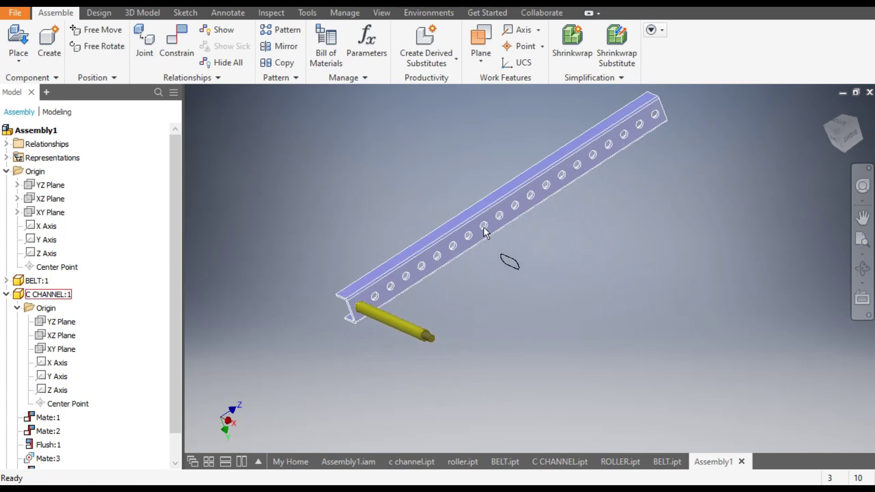
key("Escape")
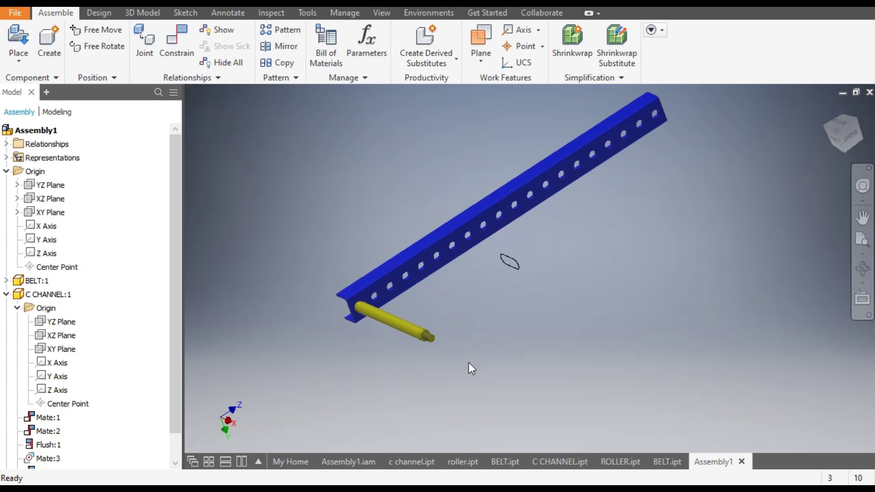
Step: Turn on visibility of the ROLLER's YZ Plane in ROLLER.ipt, then return to Assembly1
left_click(620, 462)
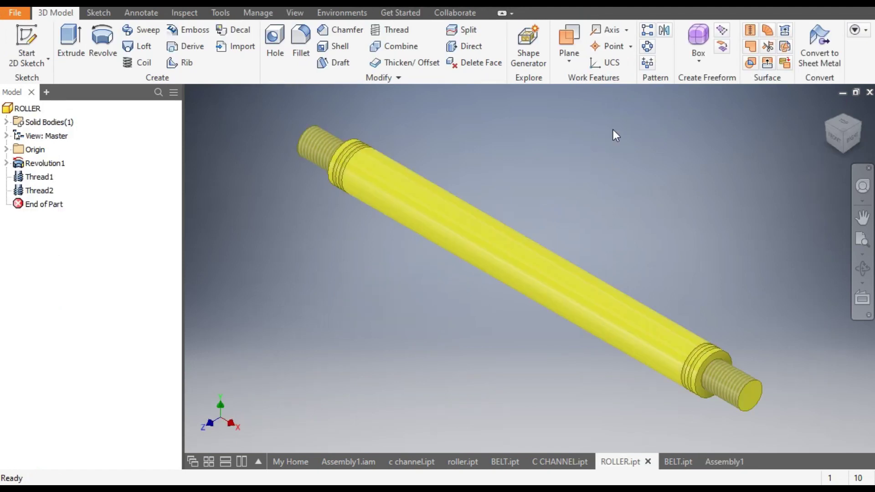
left_click(6, 150)
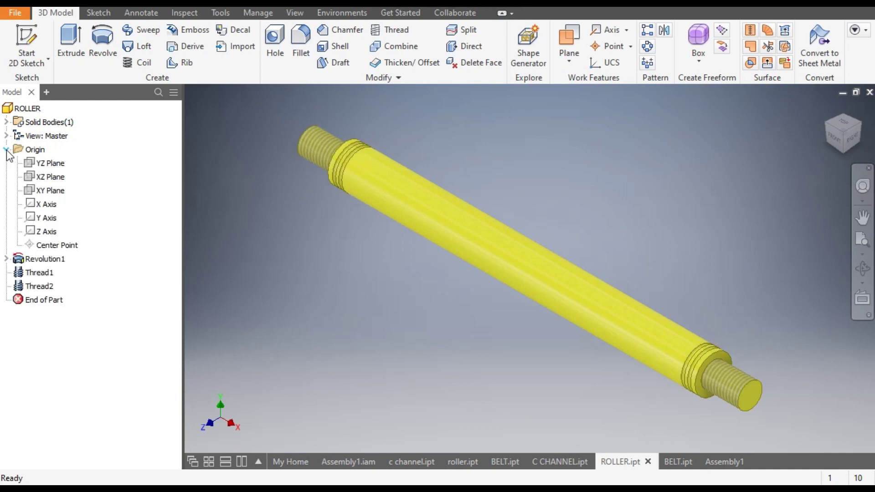
left_click(47, 166)
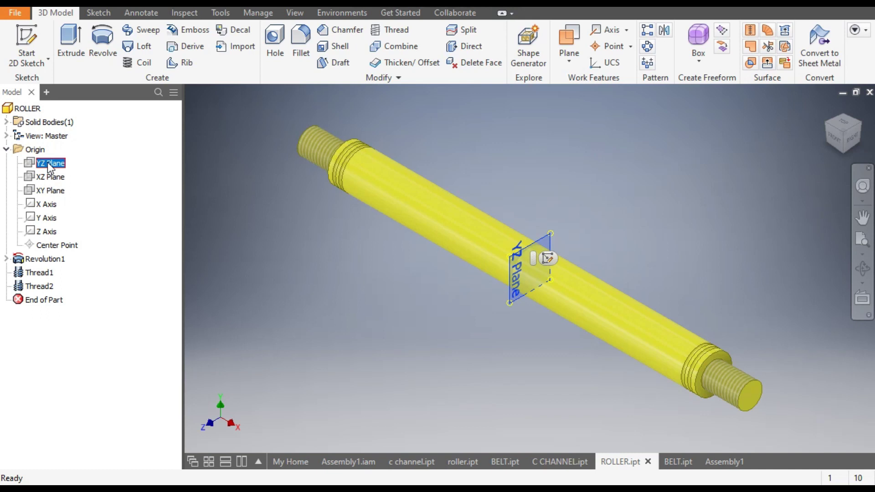
right_click(49, 163)
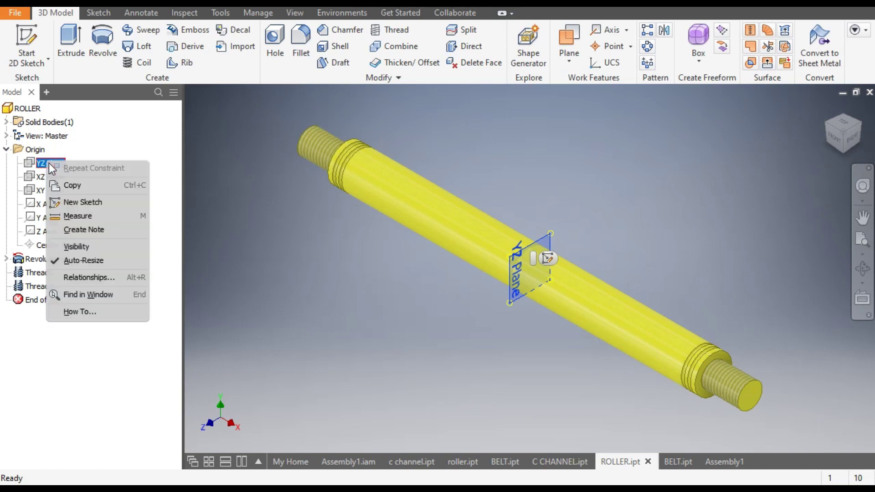
left_click(76, 247)
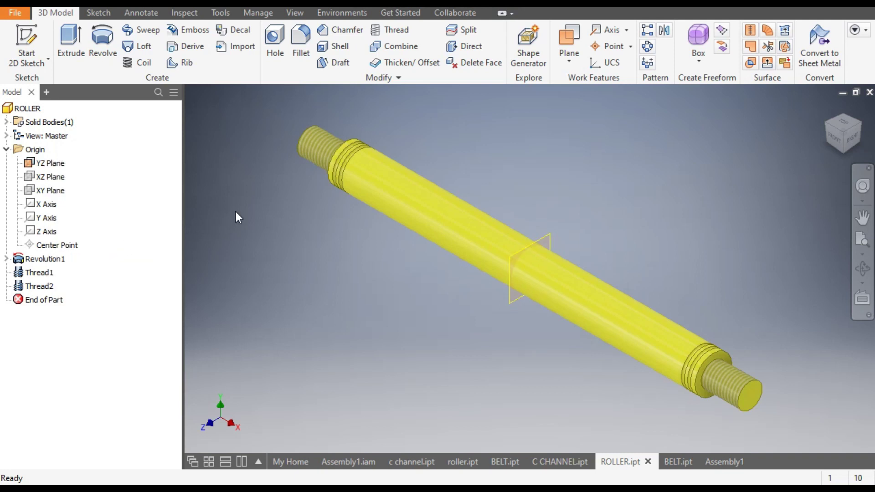
left_click(723, 461)
scroll(404, 334, "up", 5)
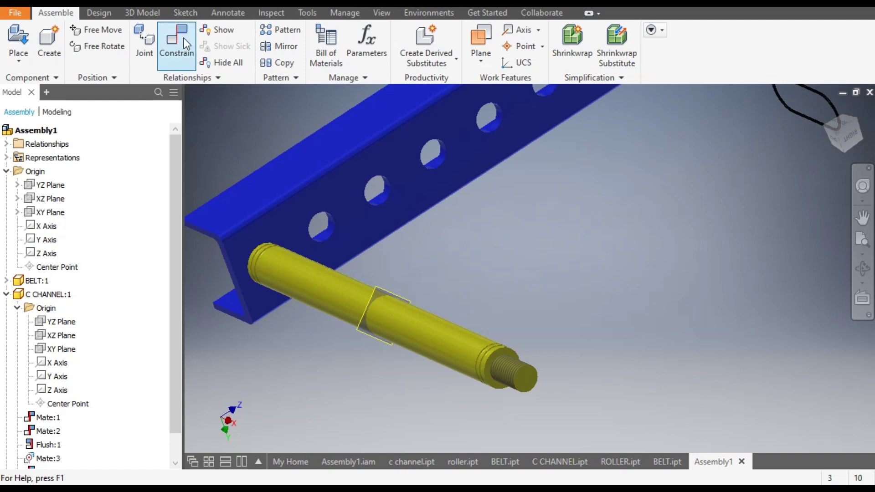
Step: Start a Mirror Components operation with C CHANNEL:1 selected
left_click(289, 48)
middle_click_drag(564, 238, 715, 264)
left_click(606, 219)
left_click_drag(334, 92, 167, 98)
scroll(538, 282, "down", 3)
middle_click_drag(538, 283, 338, 330)
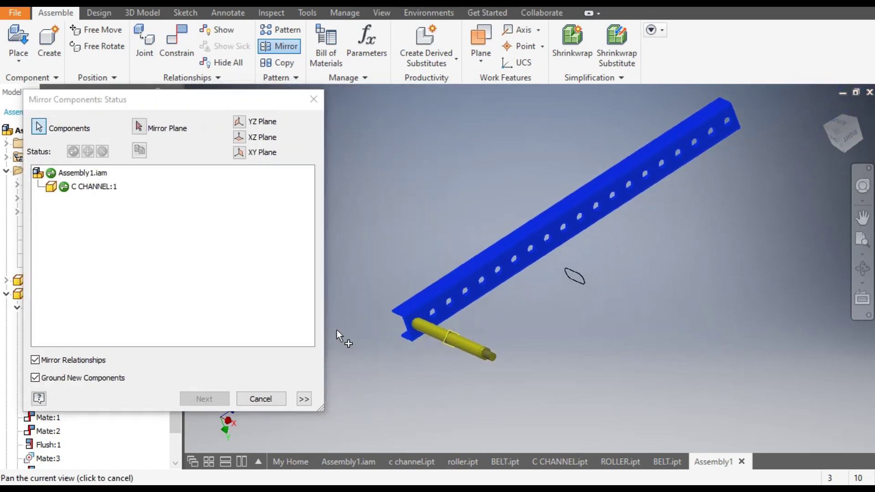
Step: Use the roller's YZ Plane as the mirror plane and create the mirrored channel
left_click(142, 126)
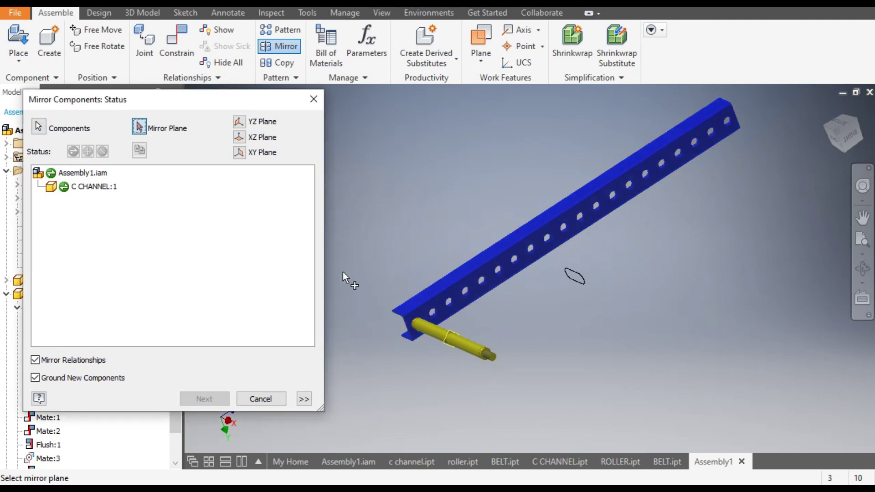
scroll(422, 363, "up", 6)
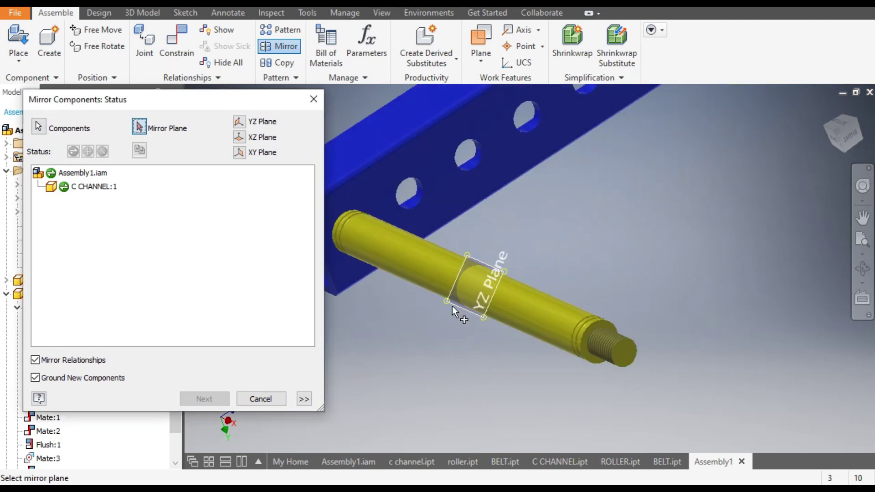
left_click(452, 306)
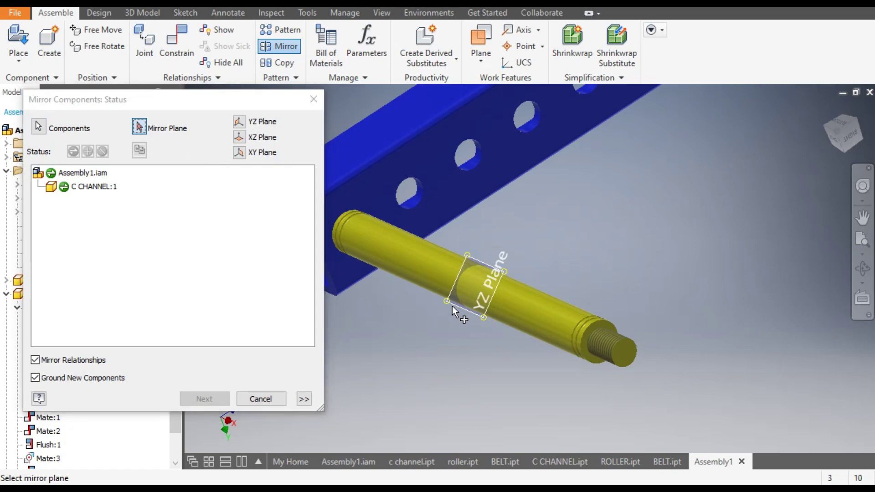
scroll(438, 324, "down", 3)
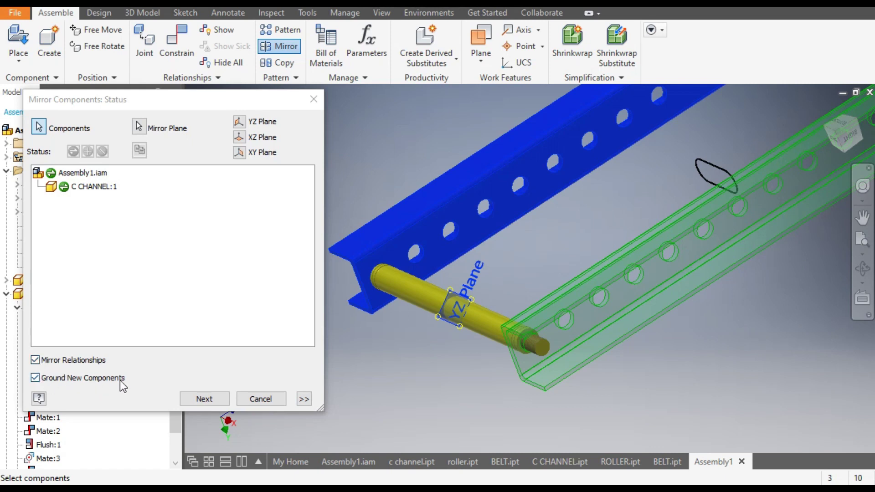
middle_click_drag(520, 345, 459, 350)
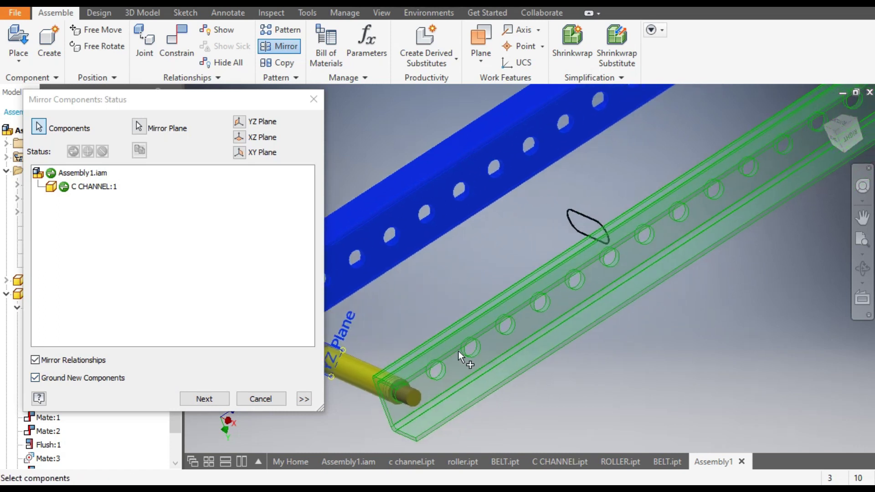
left_click(198, 401)
left_click(652, 278)
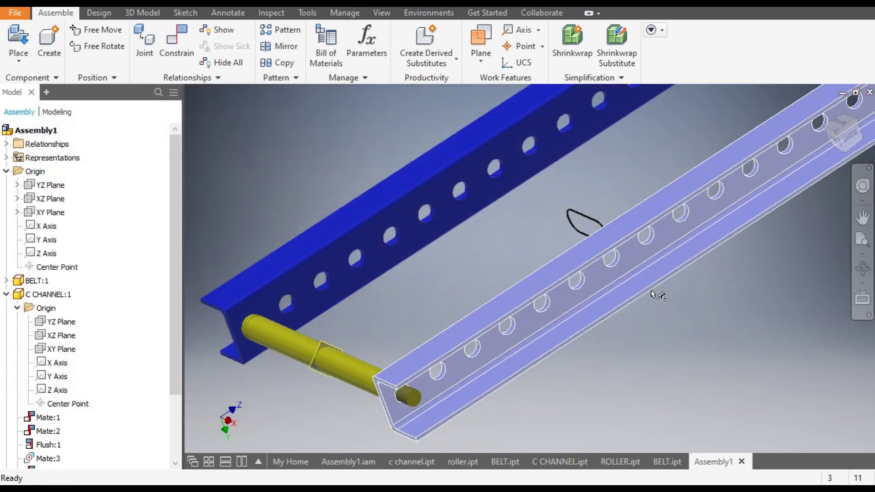
Step: Compare with the finished Assembly1.iam conveyor, then go back to Assembly1
scroll(427, 327, "up", 3)
middle_click_drag(429, 328, 459, 348)
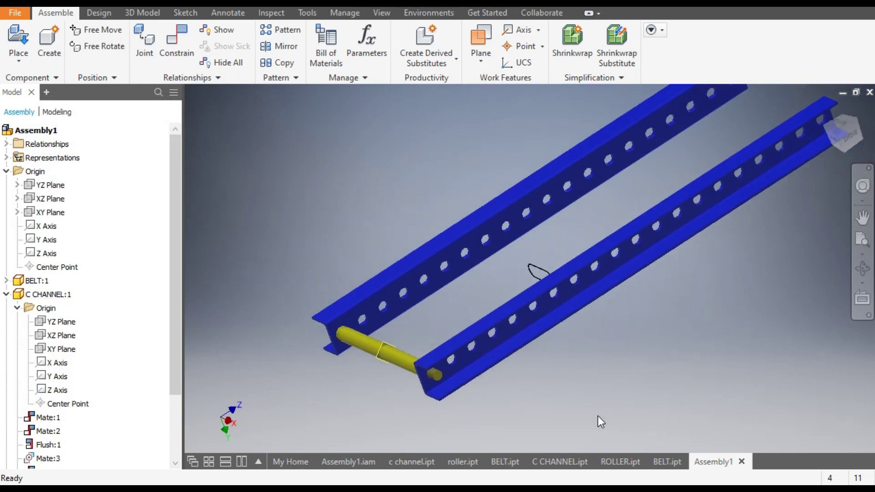
left_click(349, 461)
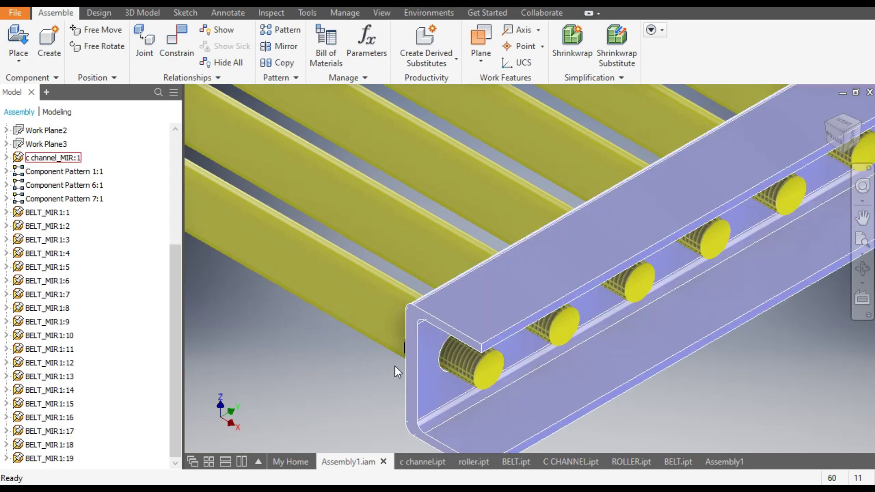
scroll(410, 370, "up", 5)
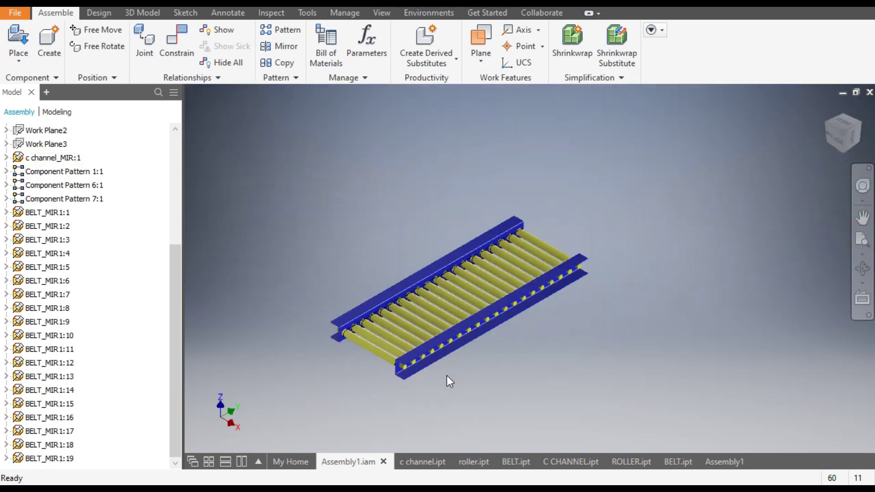
left_click(711, 462)
Step: Drag BELT:1 up and left, clear of the channels and roller
middle_click_drag(482, 282, 437, 314)
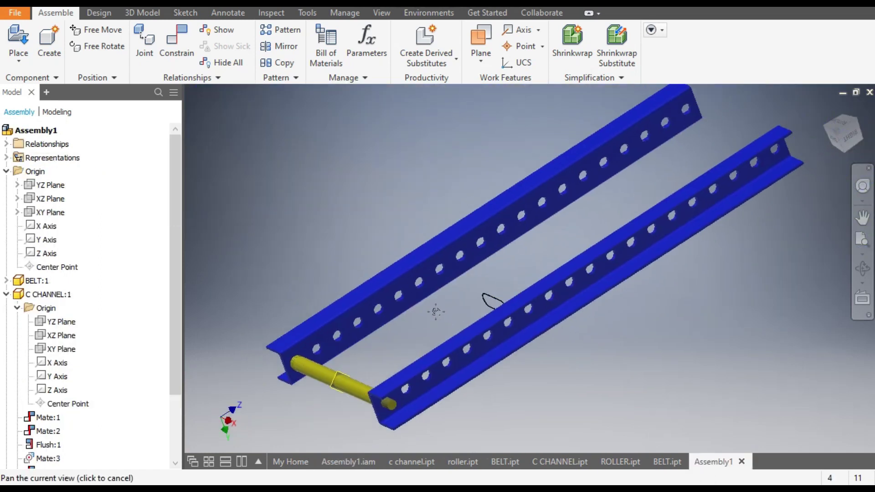
scroll(337, 371, "down", 3)
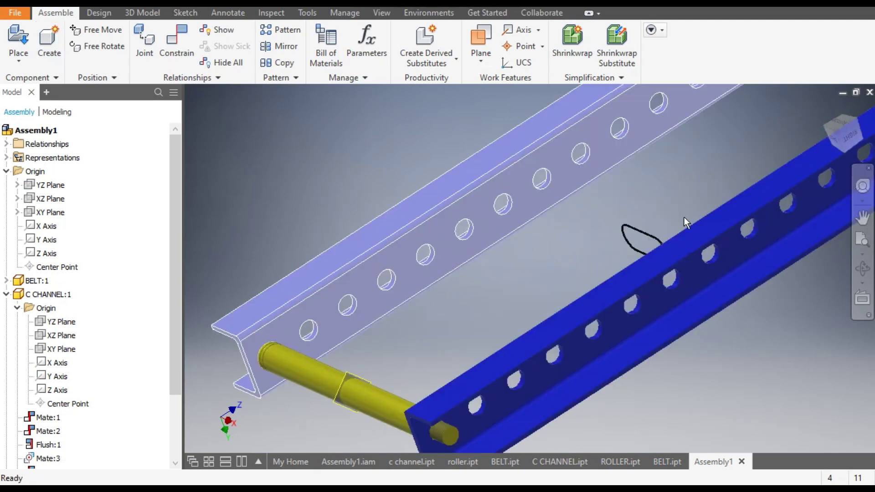
left_click_drag(635, 229, 234, 142)
left_click(344, 143)
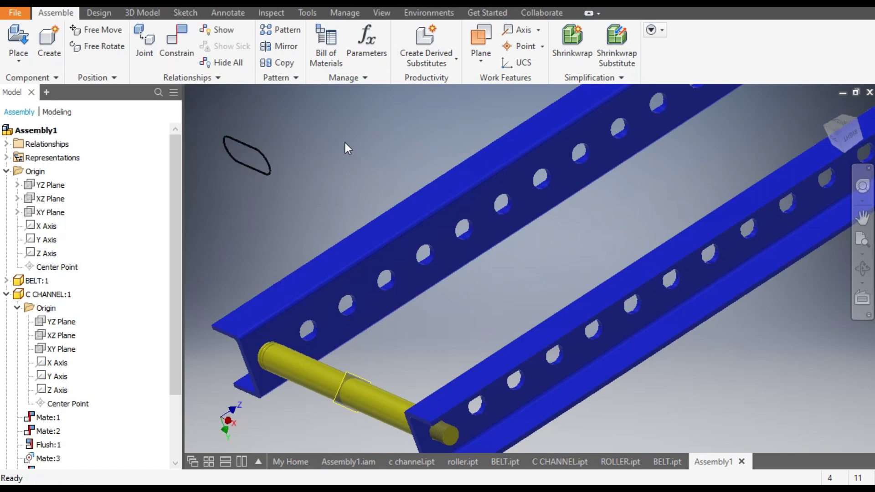
left_click(310, 374)
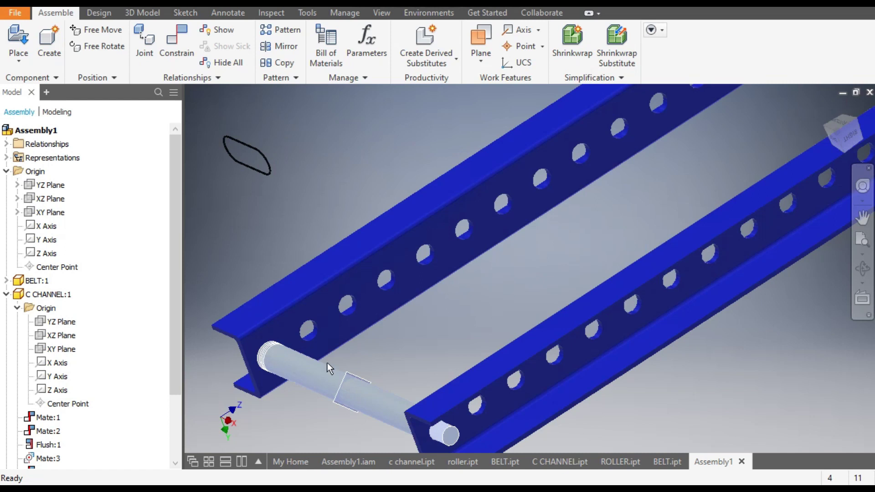
left_click(299, 378)
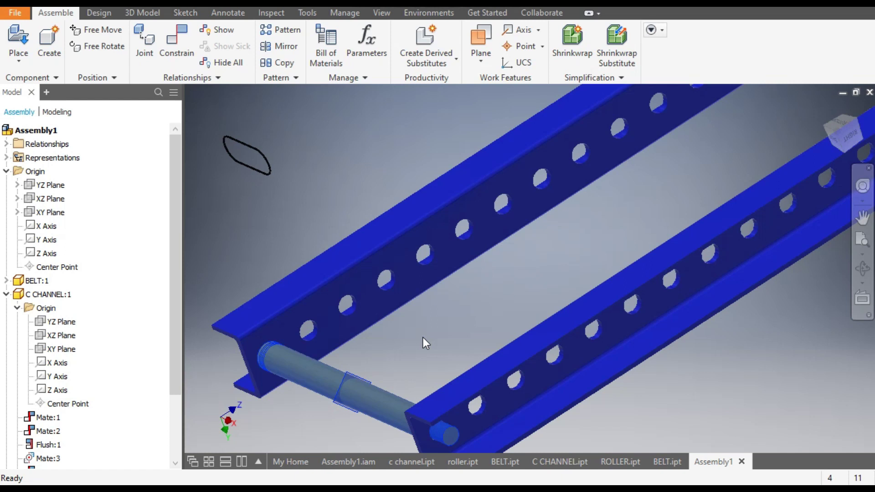
Step: Mate the second roller's axis to a hole in the right-hand C channel
left_click(385, 145)
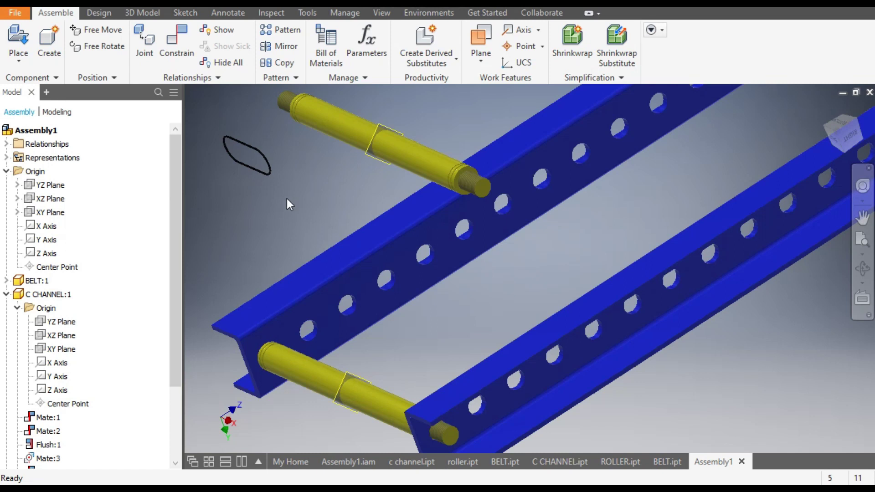
left_click(180, 40)
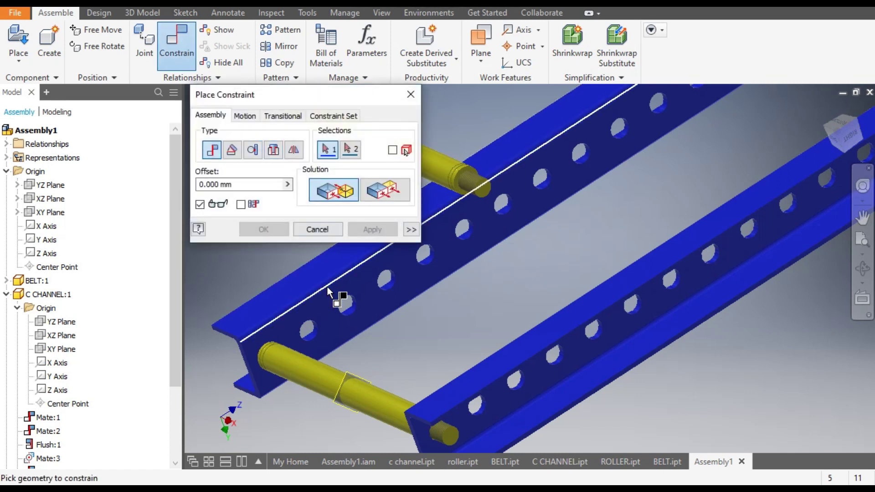
middle_click_drag(342, 297, 407, 226)
scroll(415, 289, "down", 10)
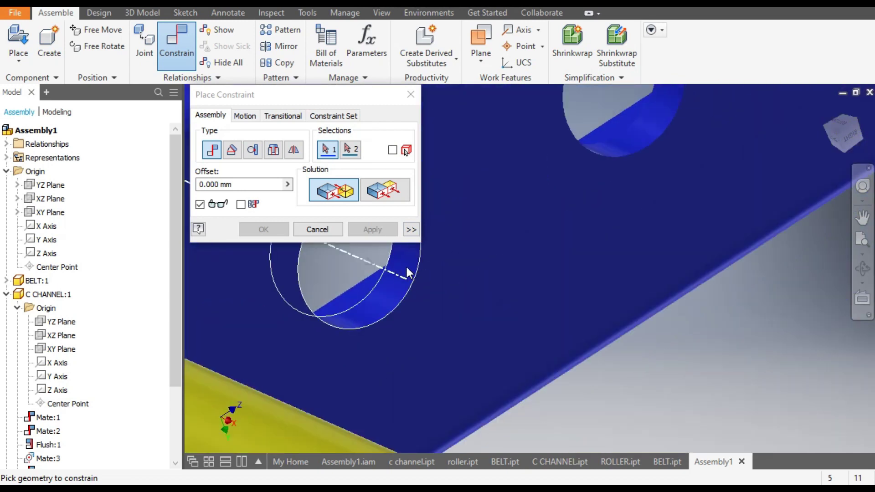
left_click(408, 271)
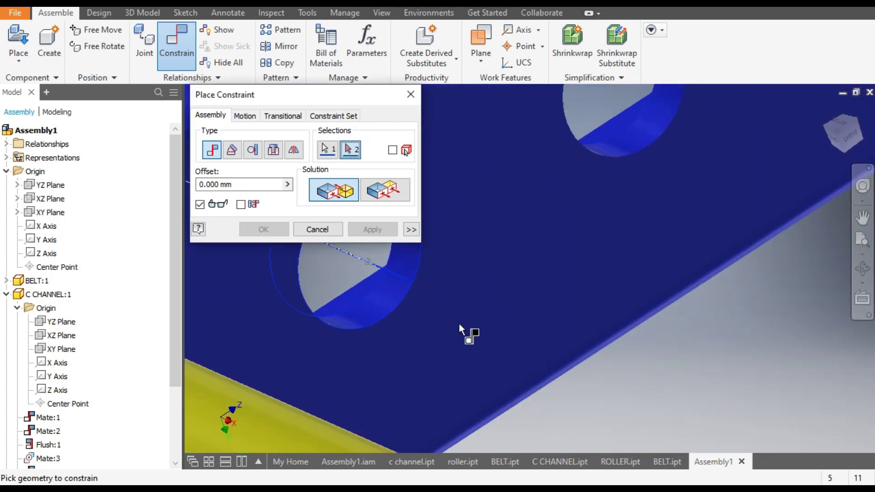
scroll(604, 318, "up", 8)
middle_click_drag(596, 316, 484, 356)
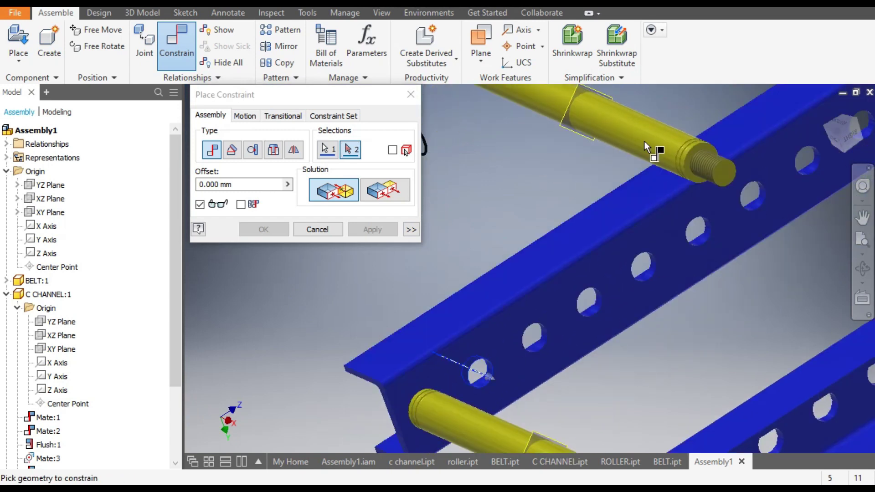
left_click(627, 123)
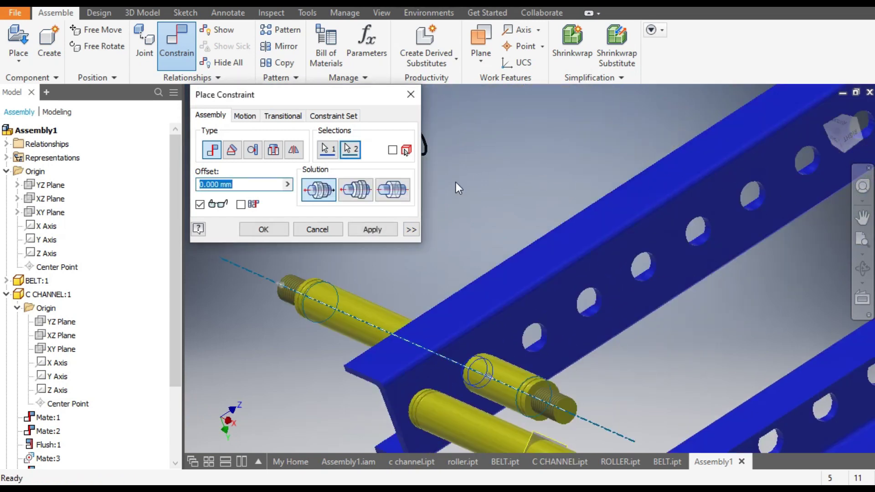
left_click(377, 231)
Step: Mate the roller end to the channel face with a flipped solution
scroll(496, 186, "up", 5)
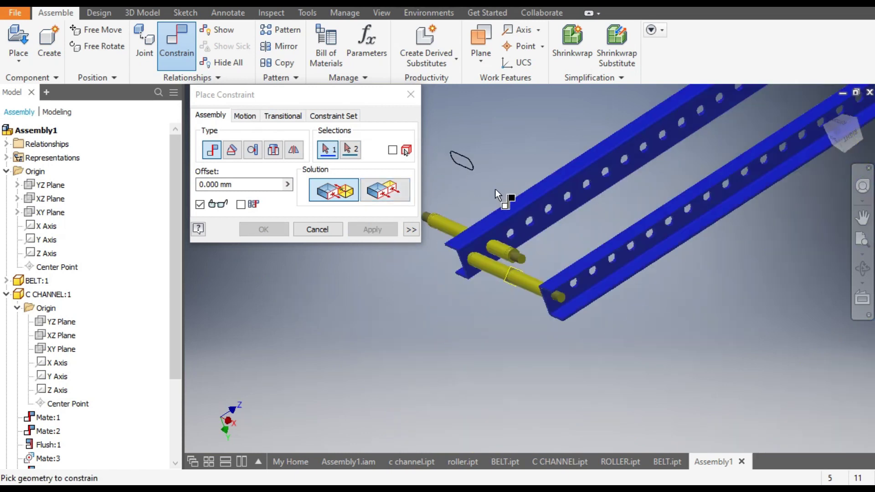
middle_click_drag(519, 244, 410, 292)
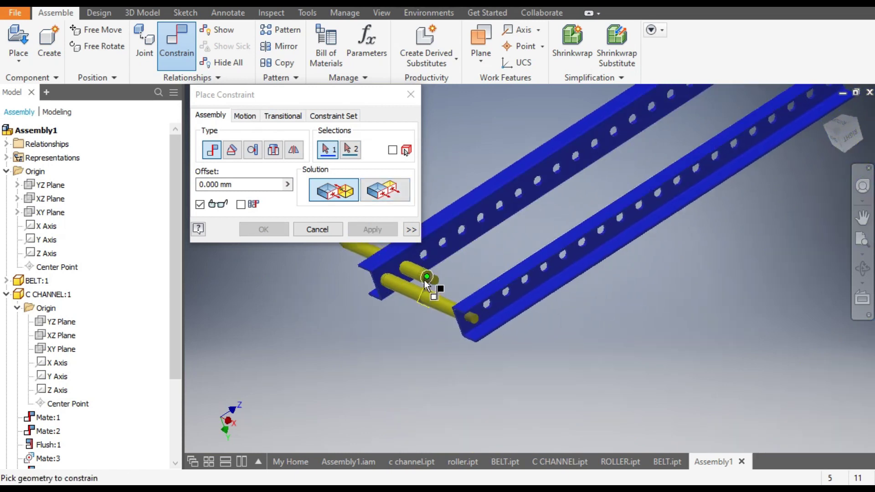
scroll(428, 274, "down", 3)
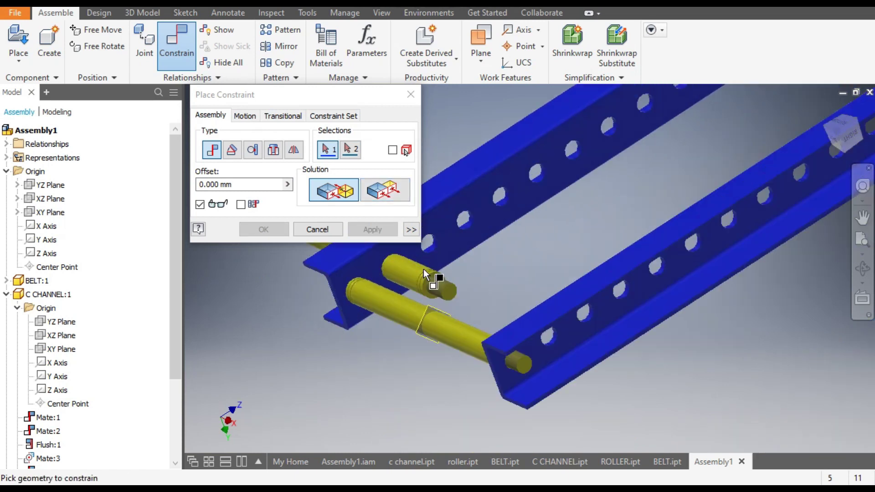
scroll(423, 269, "down", 4)
left_click(452, 270)
scroll(451, 268, "up", 4)
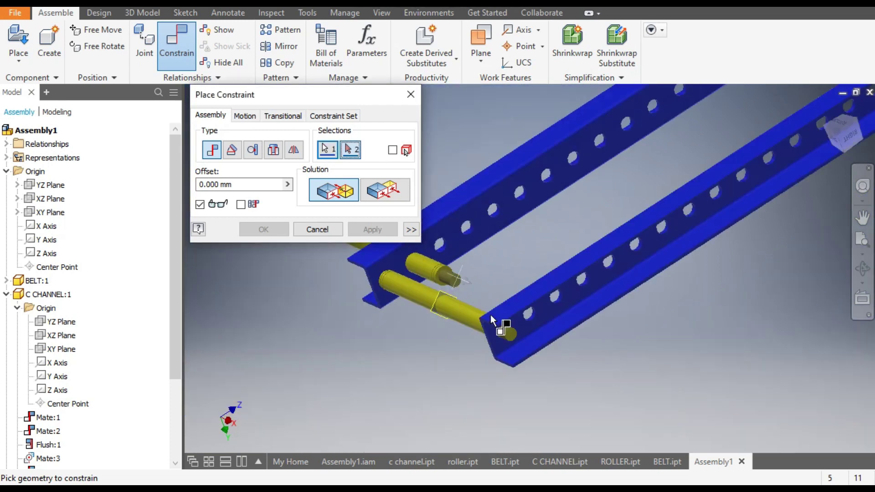
scroll(495, 323, "down", 2)
left_click(496, 329)
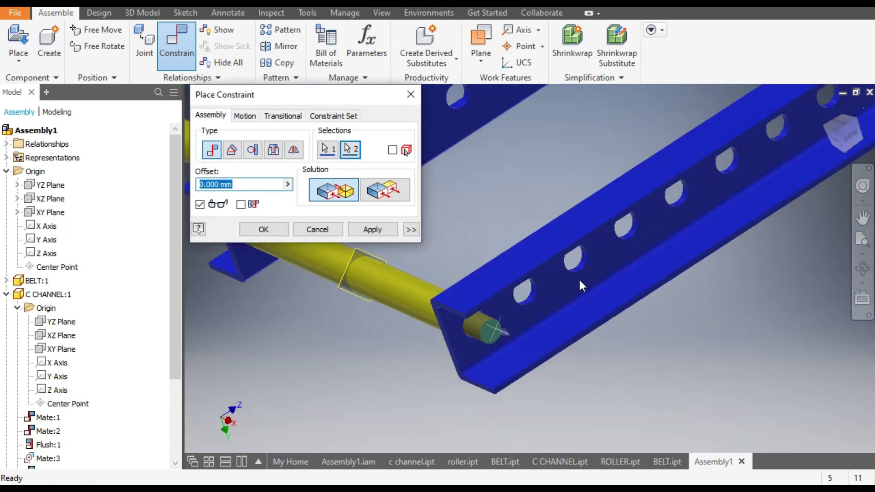
scroll(577, 274, "up", 3)
left_click(403, 192)
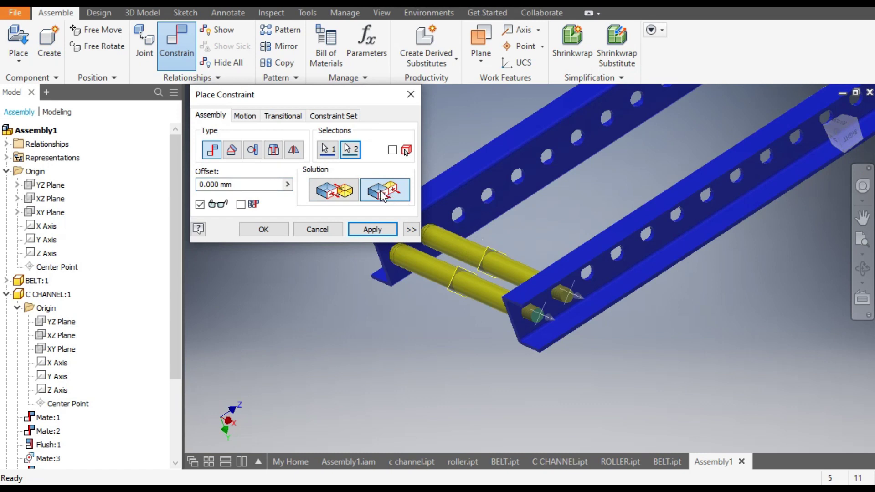
left_click(371, 229)
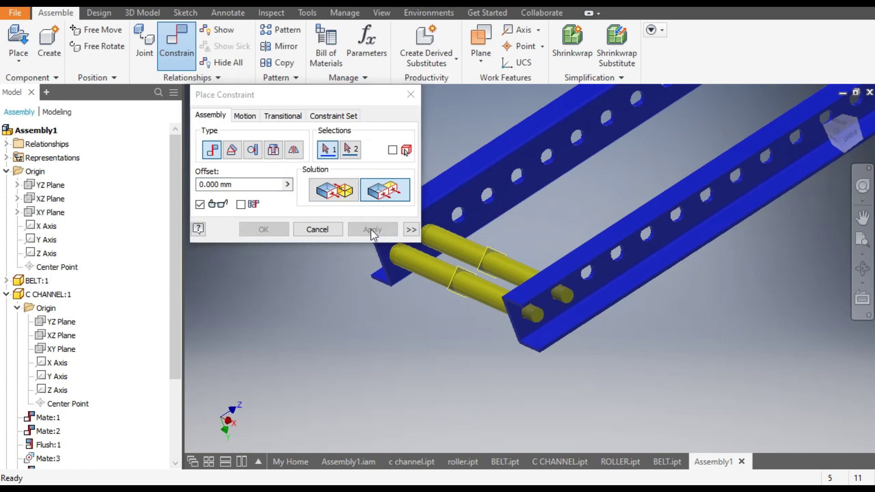
Step: Close Place Constraint and drag BELT:1 down beside the two rollers
left_click(411, 94)
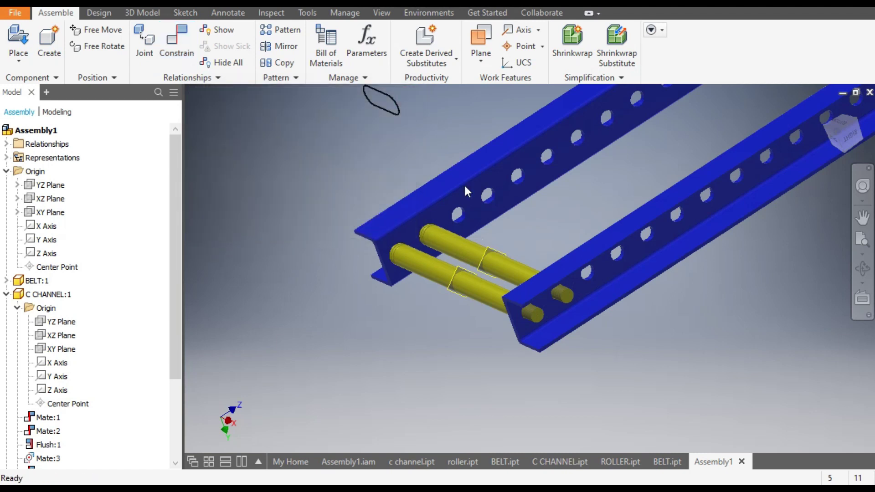
left_click_drag(446, 237, 429, 349)
left_click_drag(394, 95, 420, 292)
scroll(502, 237, "up", 5)
middle_click_drag(486, 217, 485, 210)
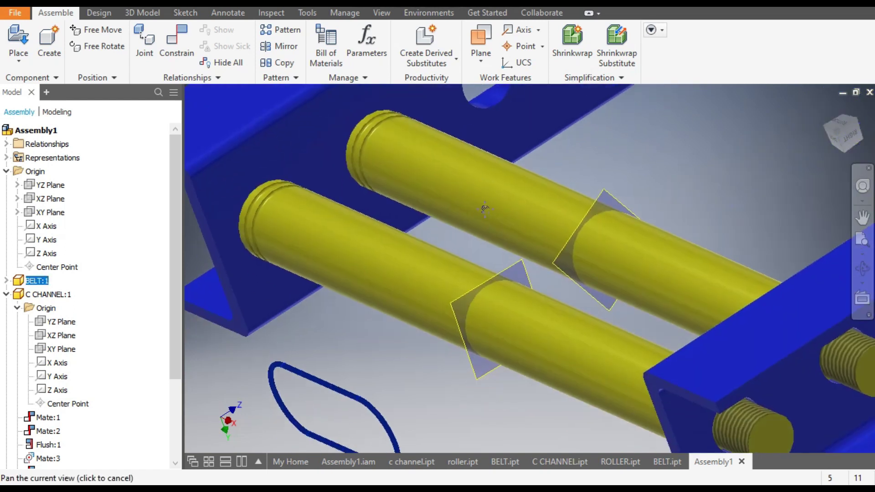
left_click(383, 358)
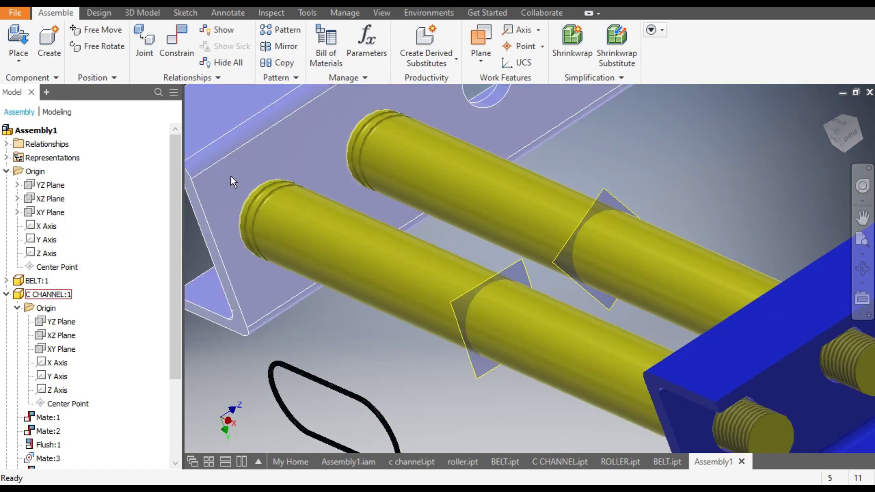
scroll(314, 198, "up", 3)
scroll(282, 216, "up", 2)
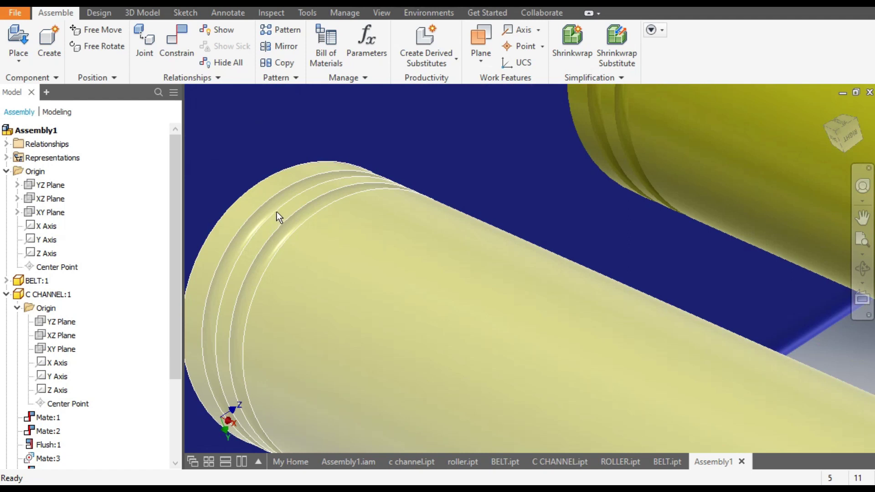
scroll(275, 252, "down", 5)
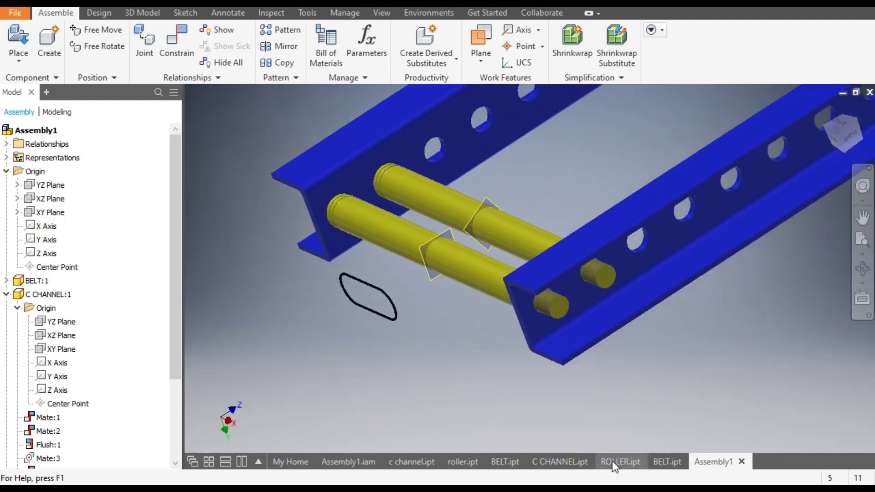
Step: Switch to the ROLLER.ipt part and zoom in on its threaded end
left_click(620, 462)
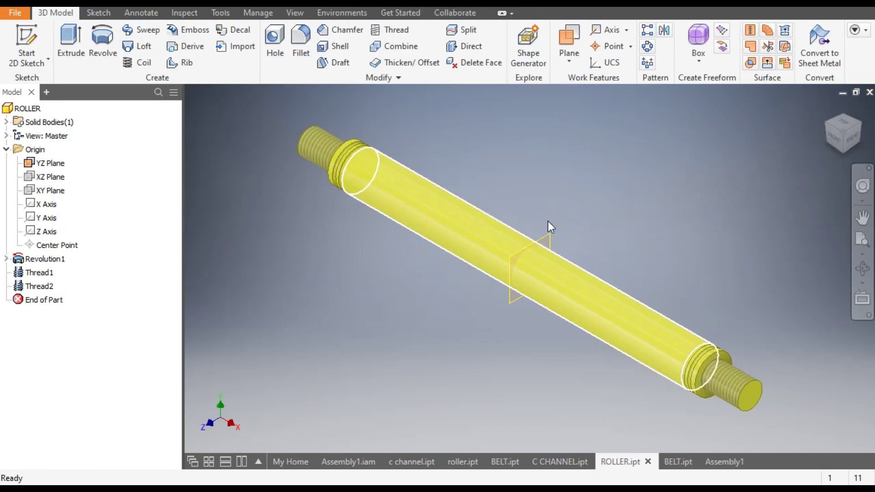
key("Escape")
scroll(367, 171, "up", 6)
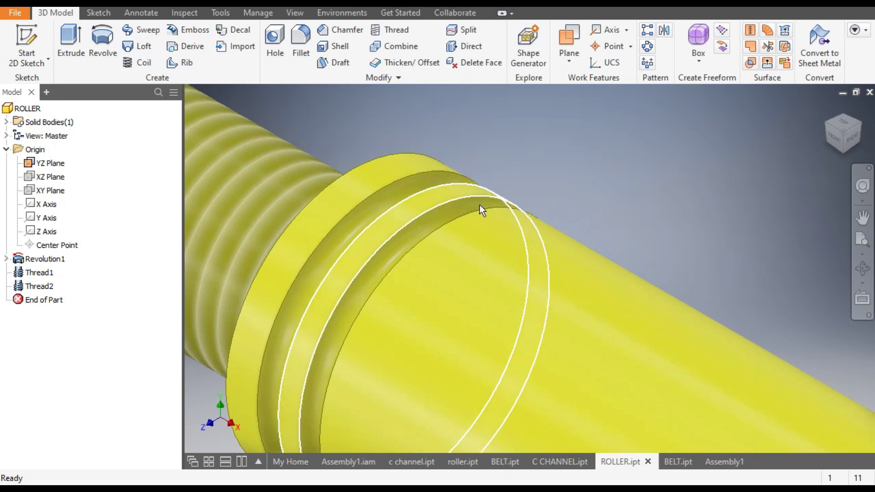
scroll(604, 163, "down", 3)
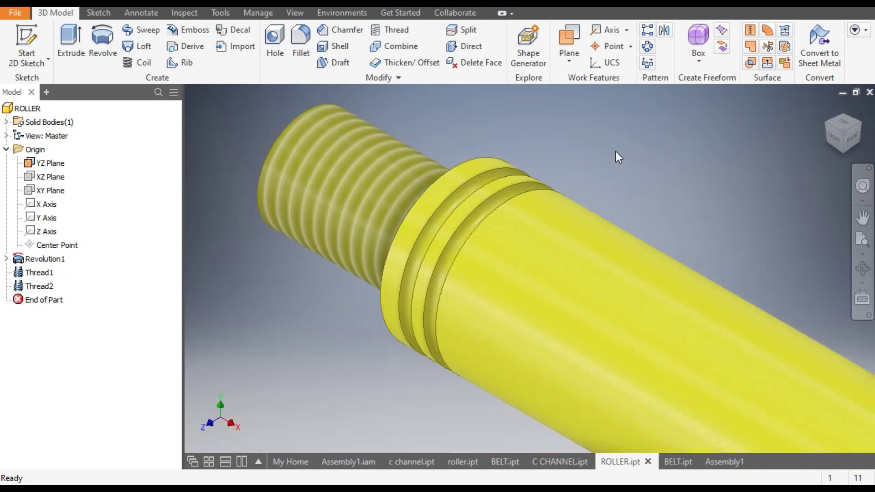
Step: Create Work Plane1 offset -5 mm from the roller's shoulder face
left_click(570, 60)
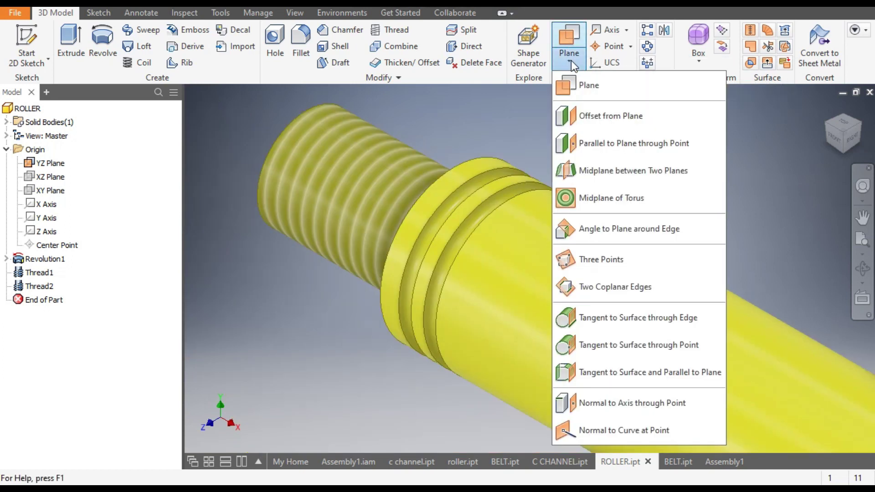
left_click(608, 116)
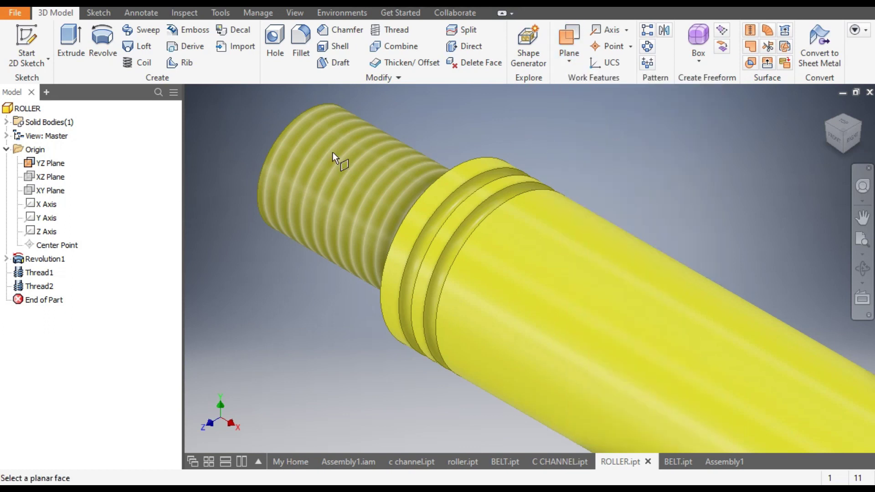
scroll(333, 152, "down", 4)
scroll(674, 373, "up", 5)
scroll(638, 273, "down", 2)
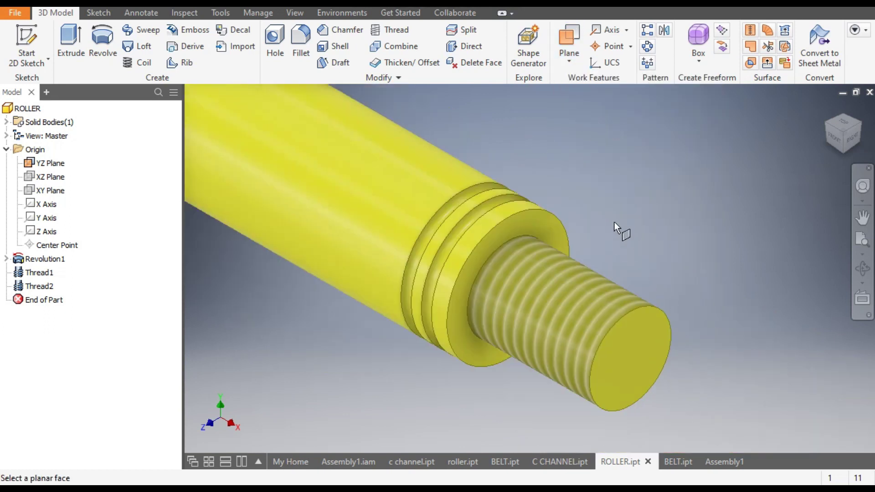
left_click(536, 218)
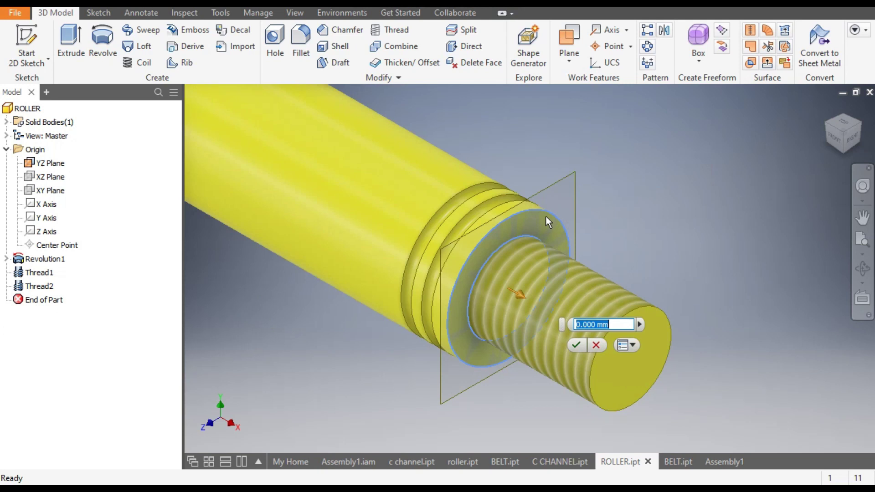
type("-5")
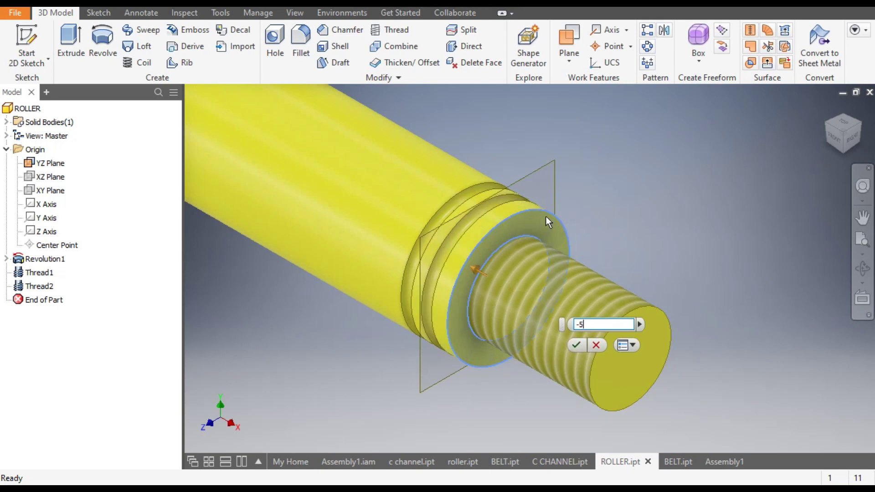
left_click(576, 344)
Step: Check Work Plane1 in the Front view, then return to Home view
left_click(835, 139)
scroll(658, 233, "down", 3)
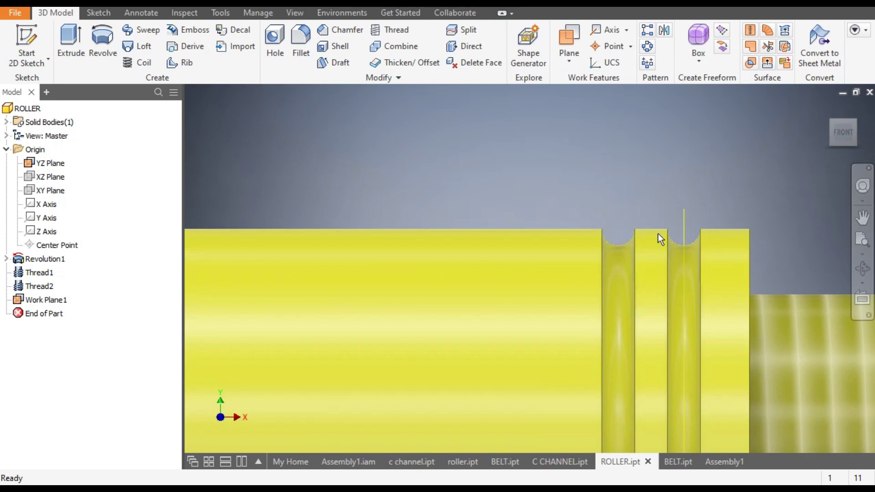
scroll(684, 237, "down", 3)
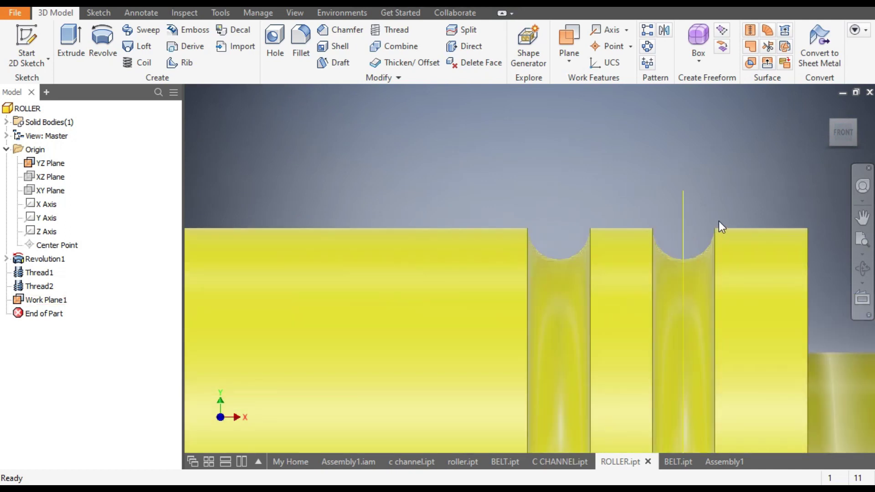
mouse_move(854, 117)
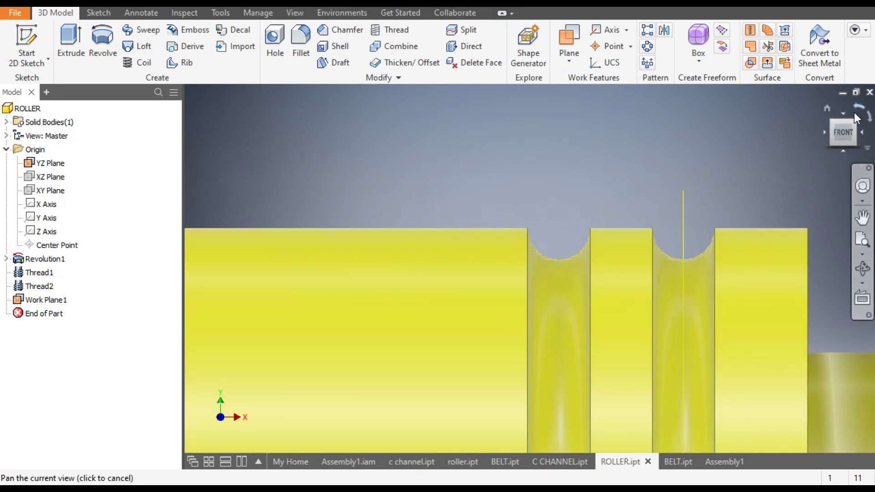
left_click(827, 110)
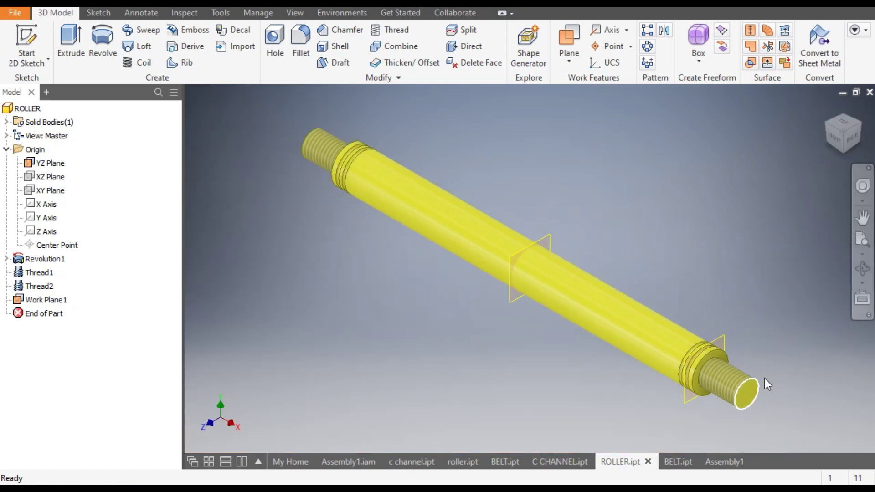
scroll(635, 307, "down", 4)
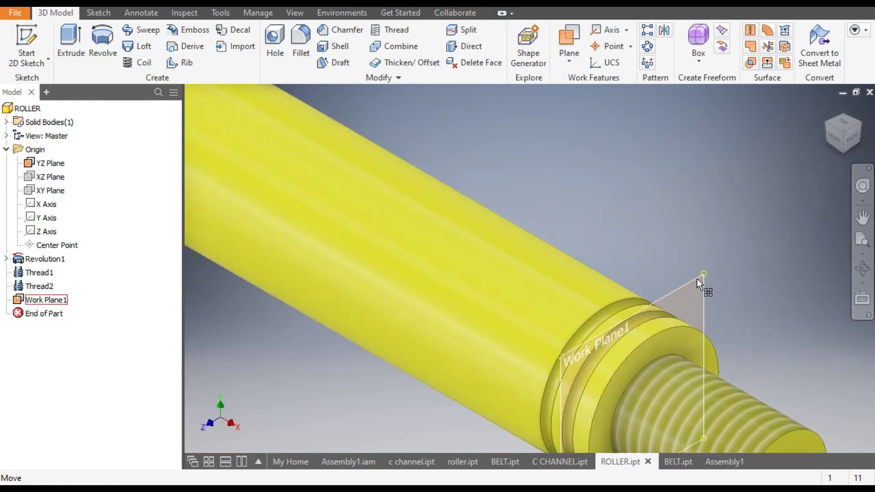
left_click(702, 273)
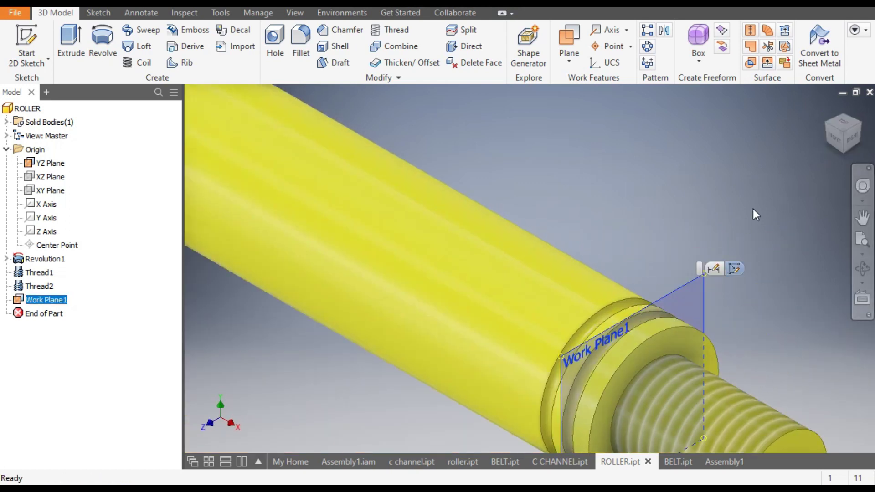
Step: Create Work Plane2 offset -5 near the threaded end, checking it from the Front view
left_click(574, 59)
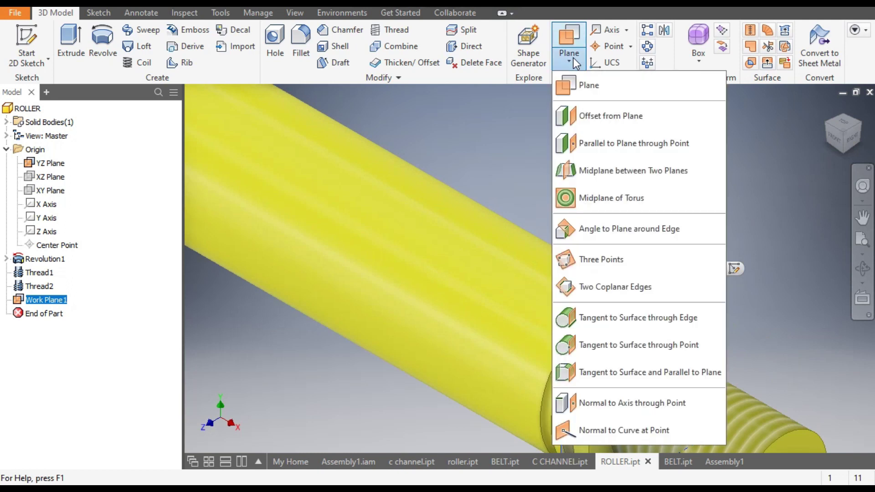
left_click(565, 121)
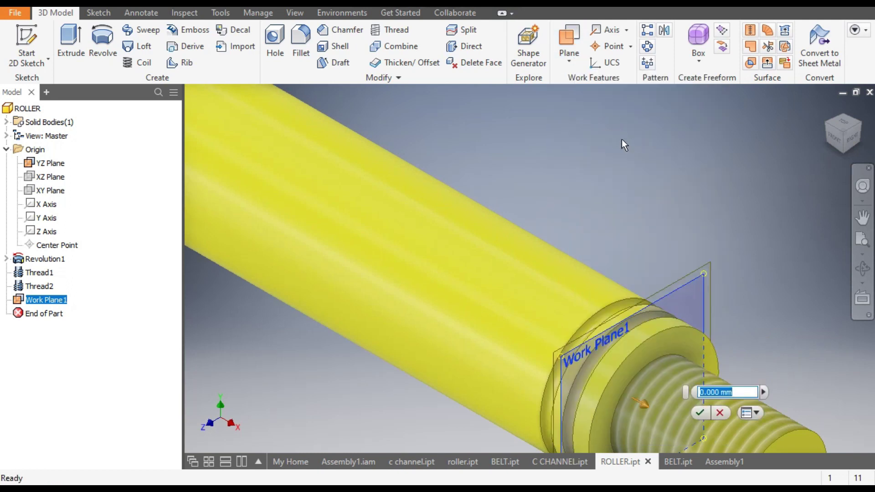
scroll(487, 194, "down", 3)
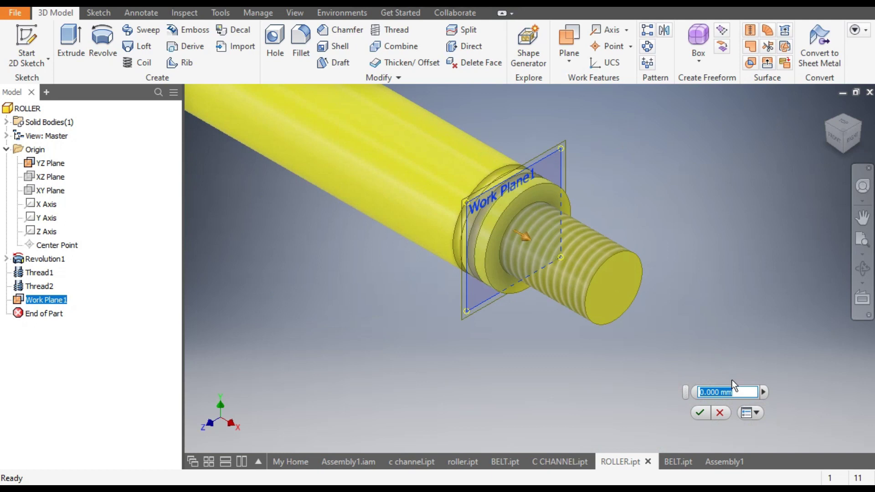
type("-5")
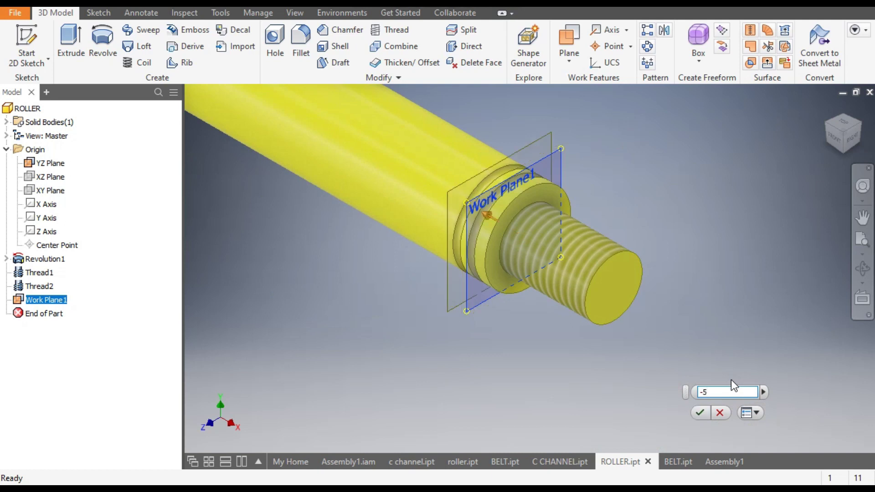
key("Return")
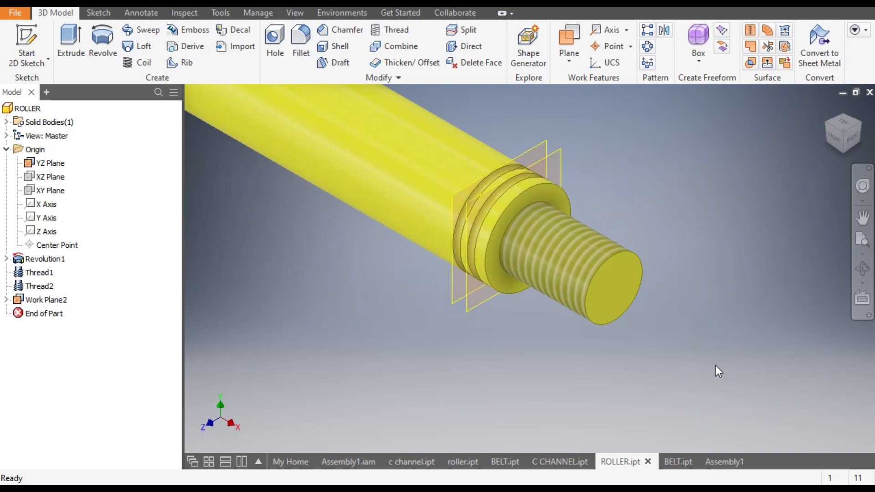
left_click(837, 136)
scroll(704, 284, "up", 5)
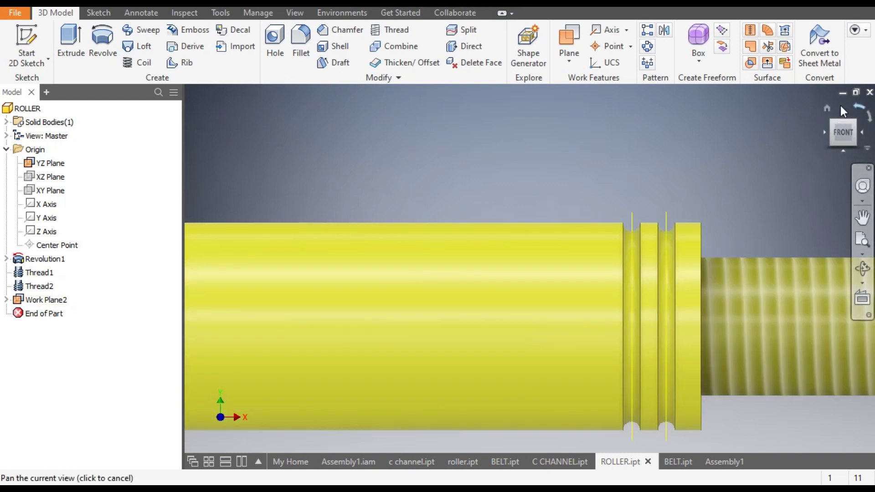
left_click(827, 110)
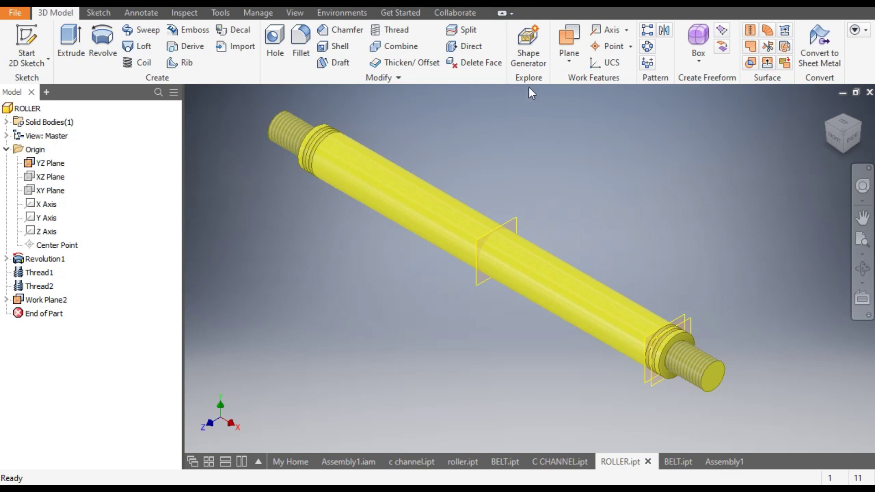
Step: Mirror Work Plane2 and its end grooves across the YZ Plane, then return to Assembly1
left_click(665, 31)
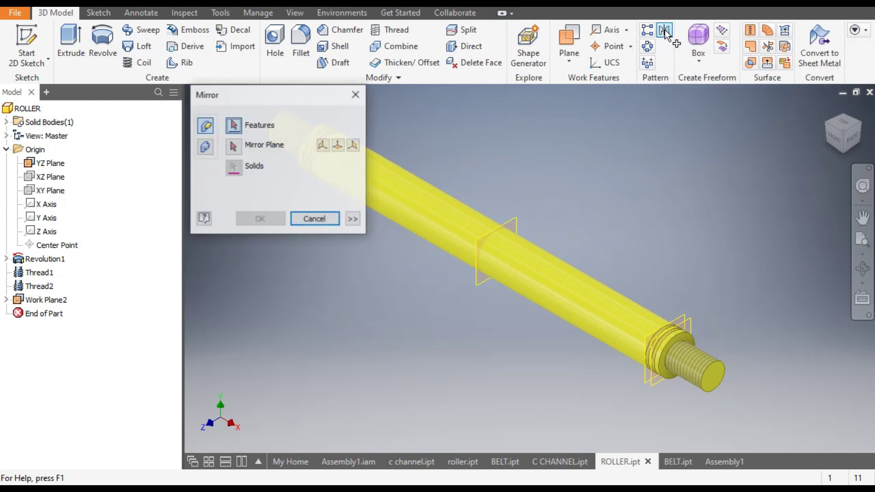
left_click(679, 314)
middle_click_drag(701, 258, 825, 278)
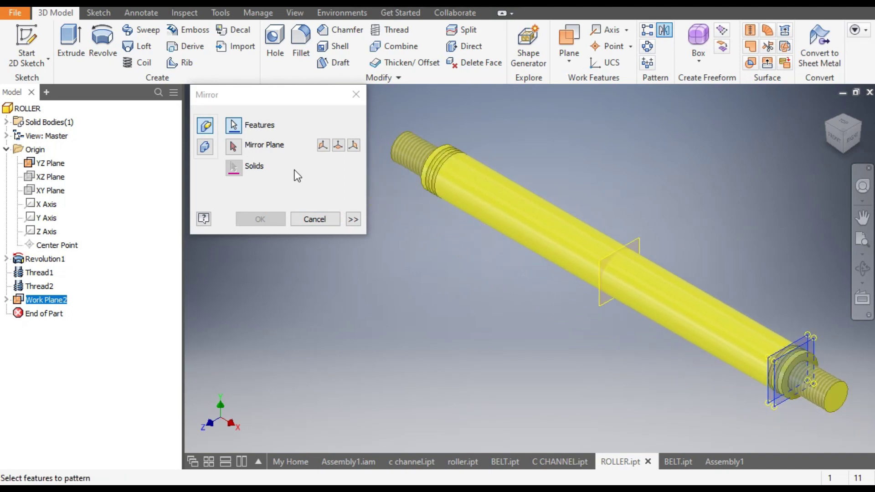
left_click(235, 148)
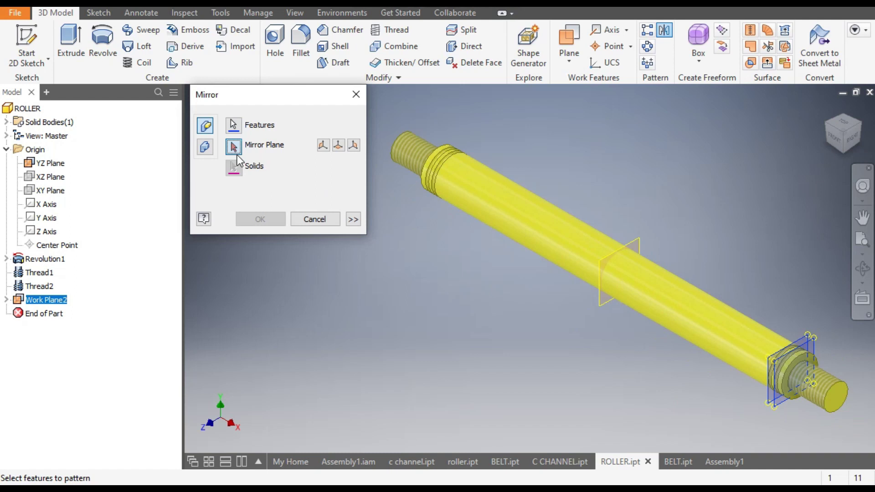
left_click(638, 240)
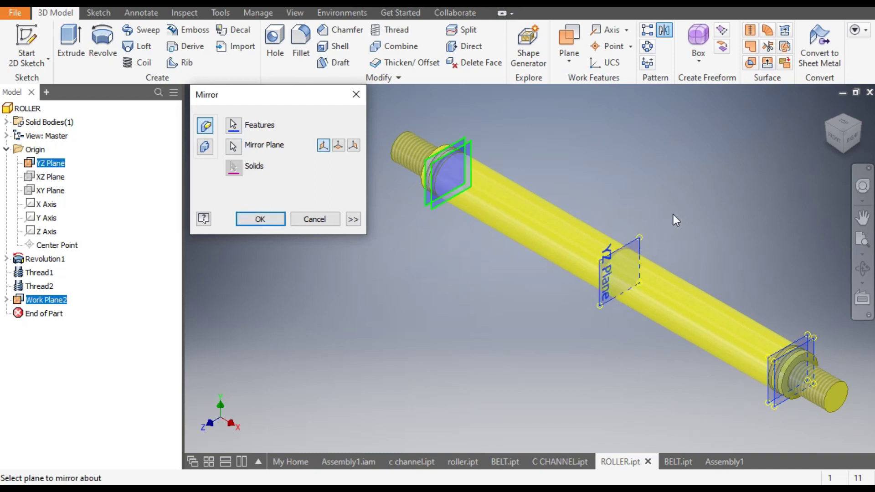
left_click(280, 218)
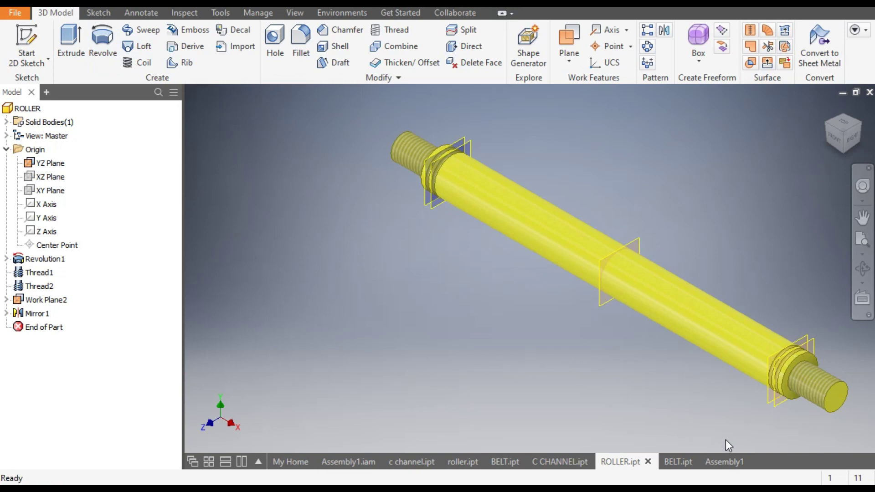
left_click(721, 461)
Step: Mate the belt's first curved end axis to the first roller's axis
key("F2")
left_click_drag(444, 343, 462, 384)
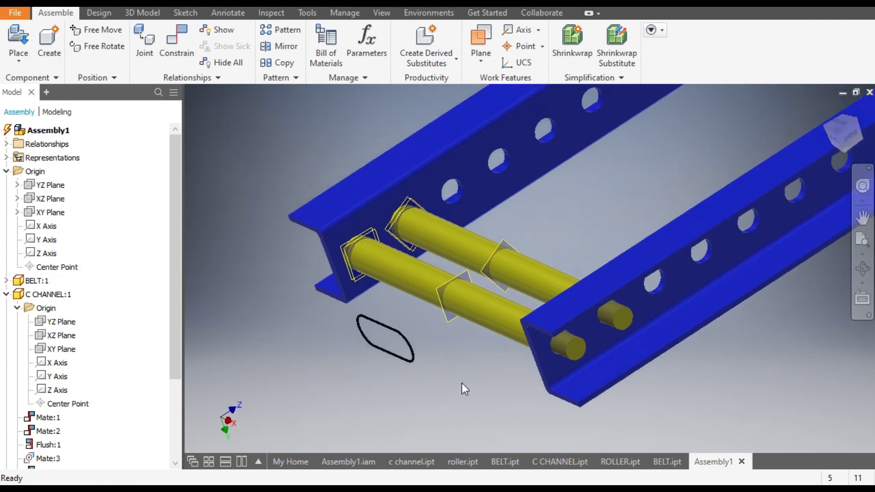
scroll(381, 335, "down", 5)
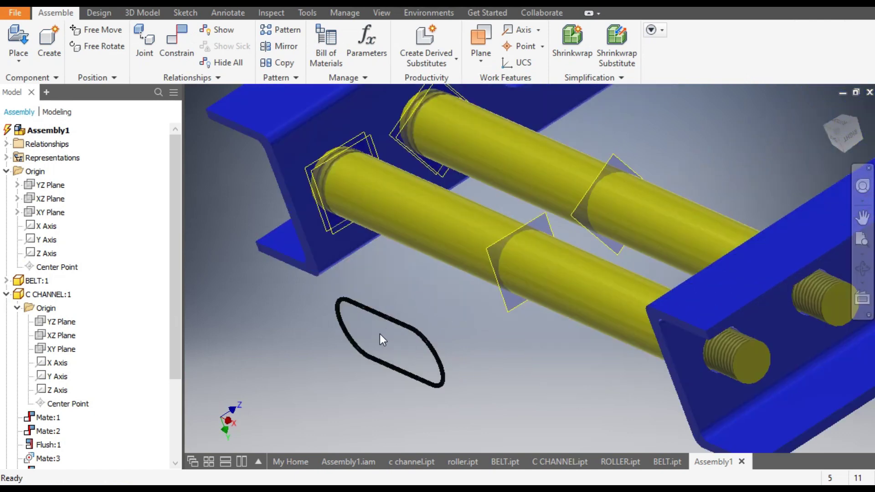
scroll(422, 339, "up", 5)
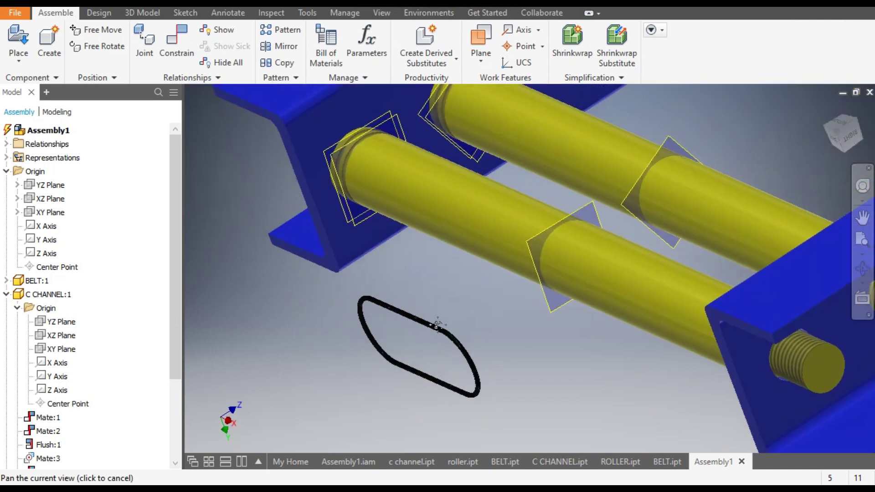
left_click_drag(423, 329, 427, 392)
scroll(258, 217, "down", 4)
left_click(176, 59)
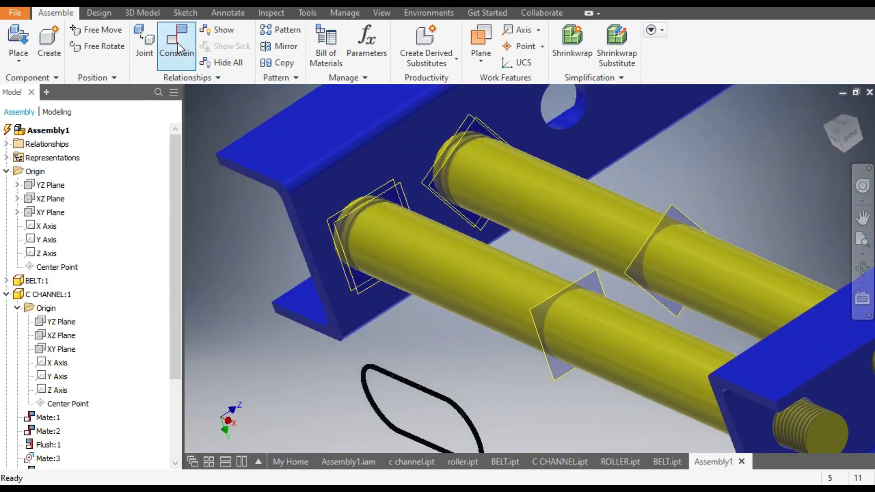
middle_click_drag(476, 374, 624, 344)
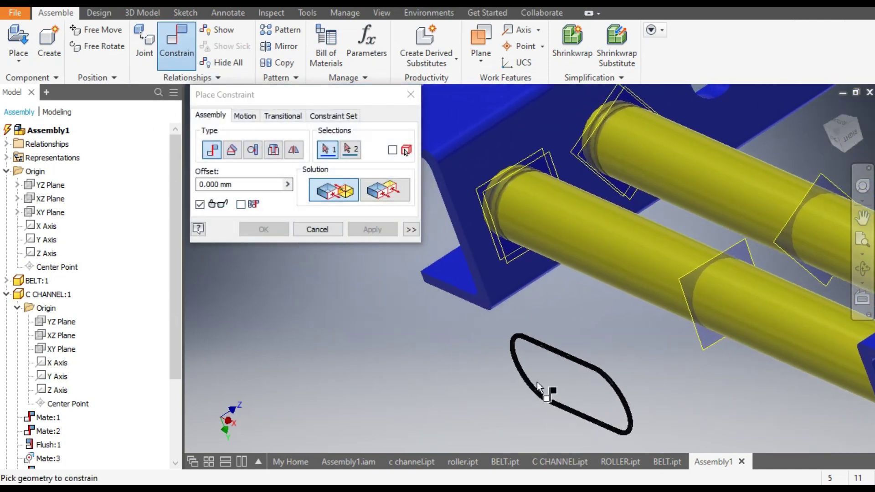
scroll(520, 369, "down", 4)
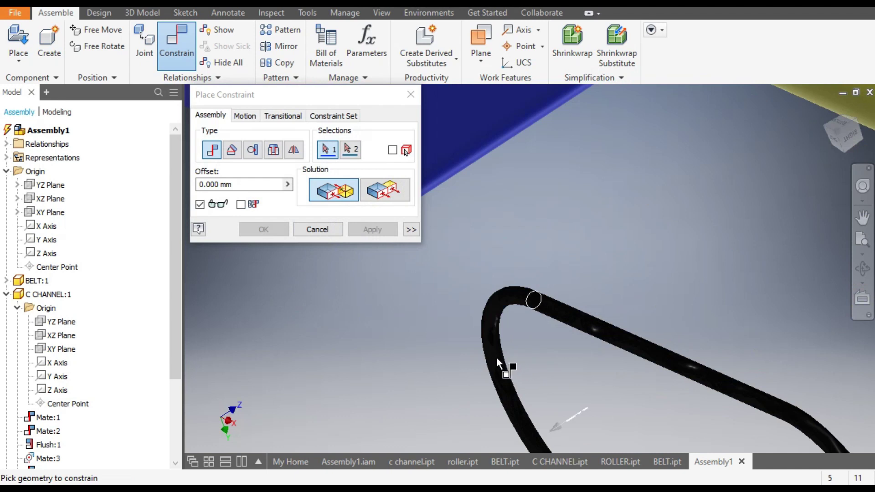
mouse_move(518, 380)
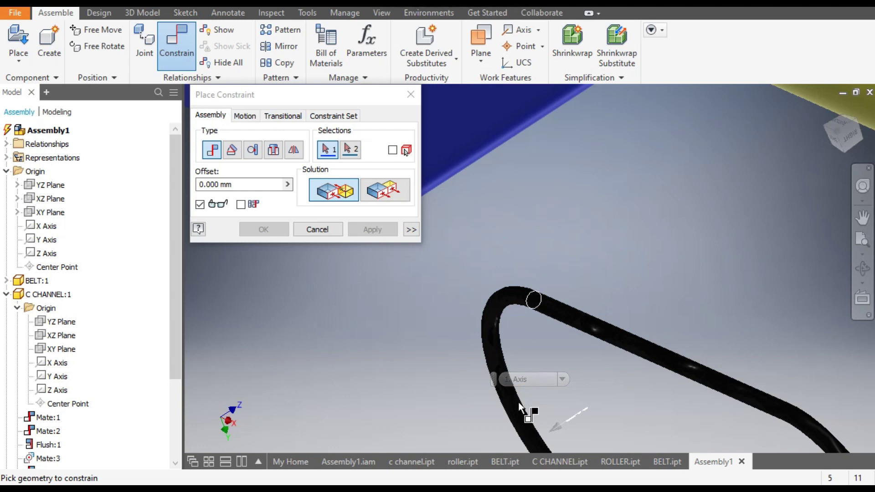
left_click(522, 379)
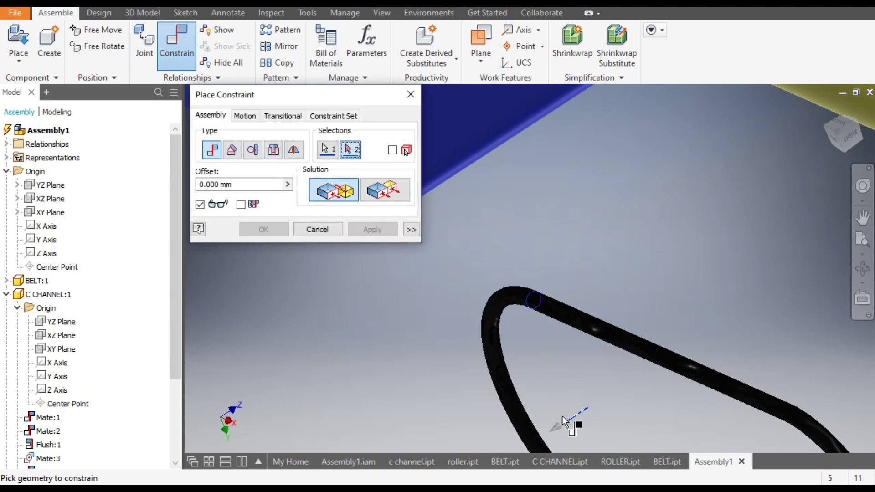
scroll(527, 378, "down", 5)
scroll(502, 314, "up", 6)
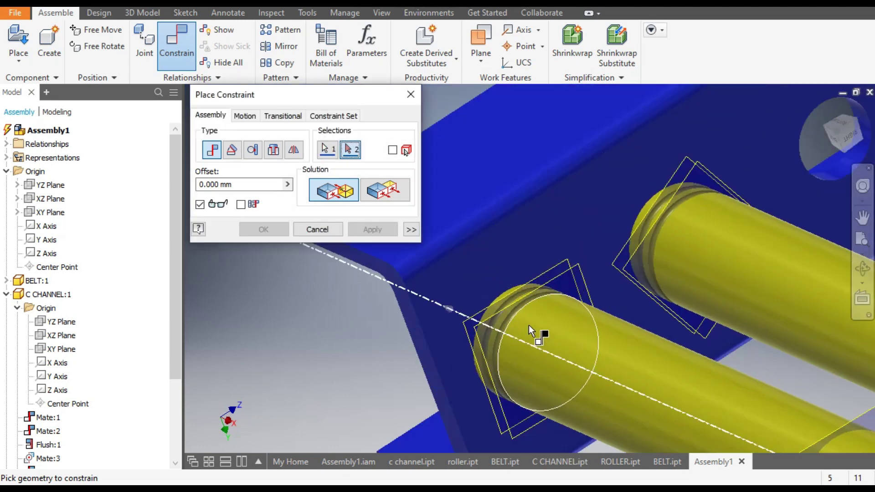
left_click(551, 331)
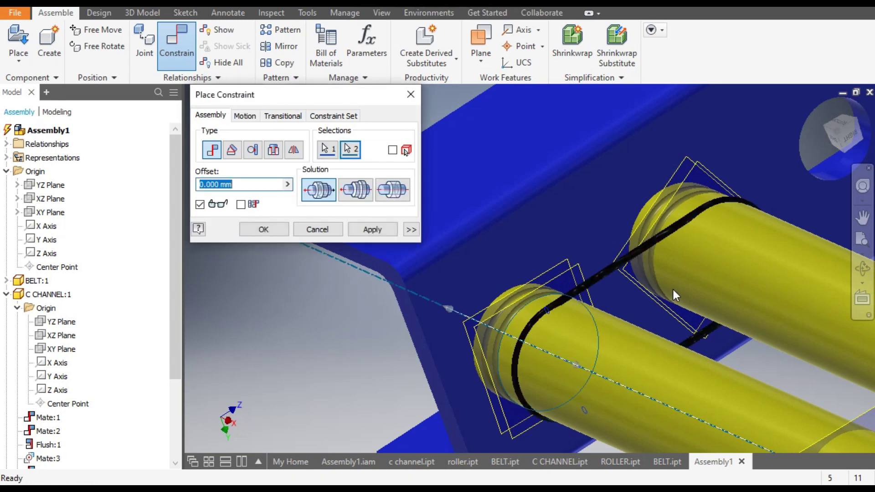
left_click(381, 228)
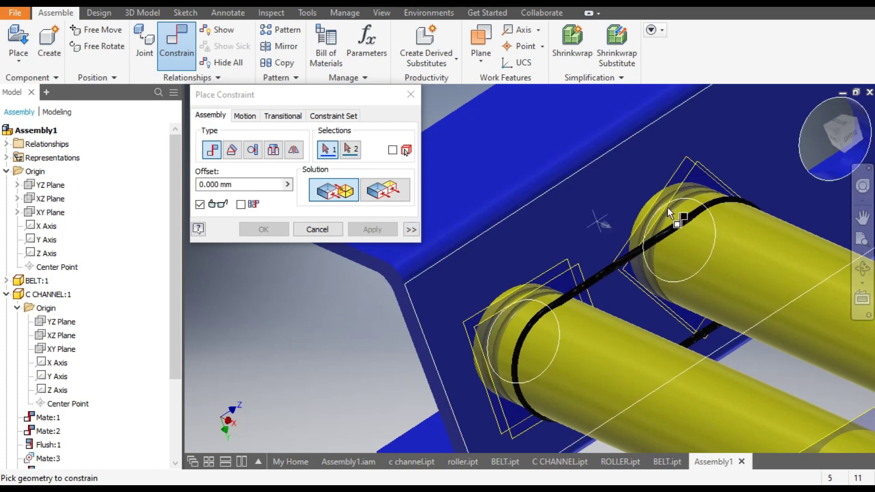
Step: Mate the belt's other curved end to the second roller's axis and finish constraining
scroll(746, 223, "up", 4)
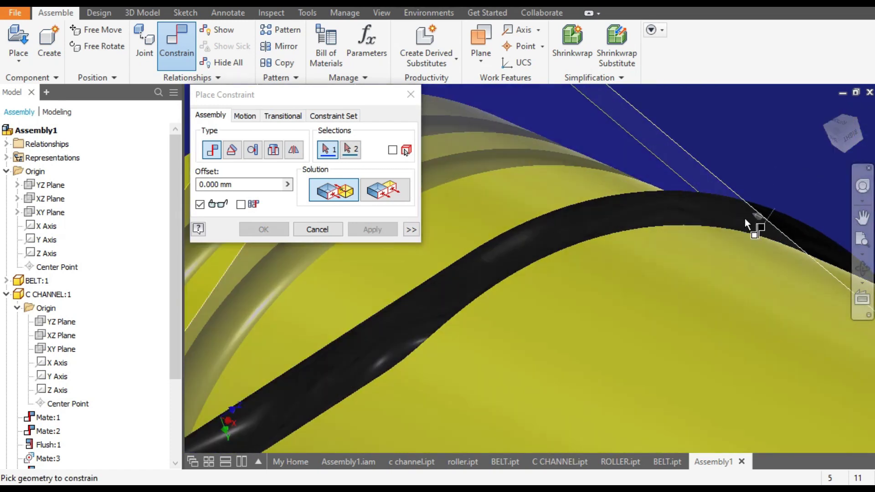
scroll(729, 214, "down", 2)
left_click(703, 208)
scroll(703, 209, "down", 3)
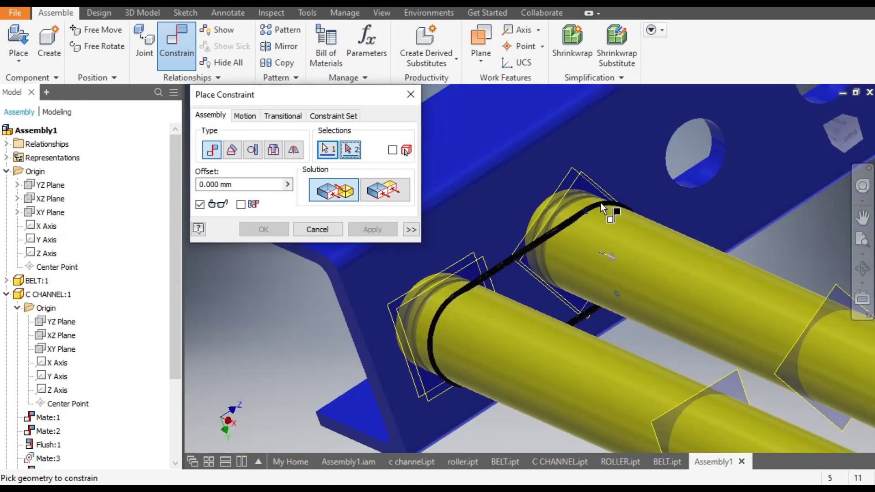
left_click(659, 242)
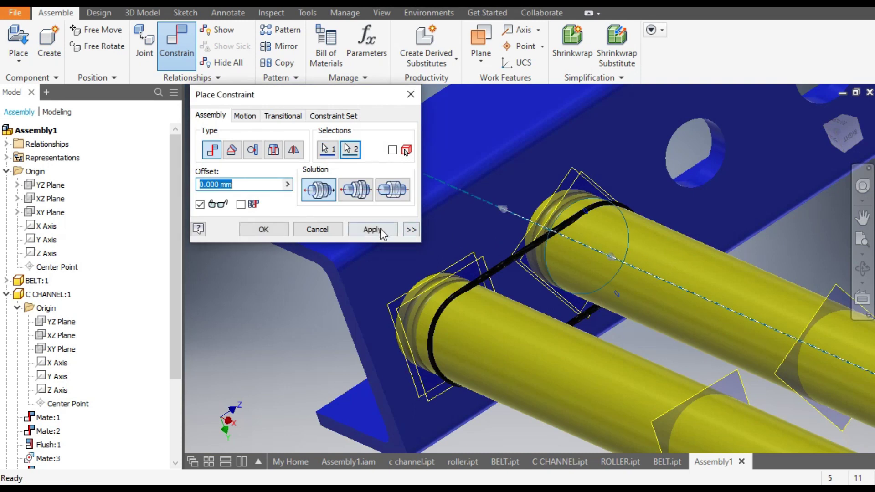
left_click(372, 230)
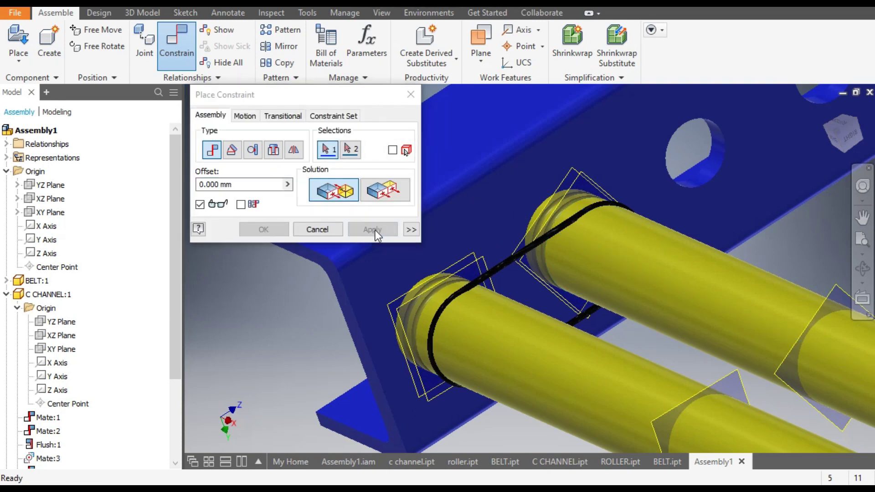
key("Escape")
Step: Drag the belt to test how it is constrained, then select the C channel
left_click_drag(515, 260, 559, 343)
middle_click_drag(267, 132, 273, 104)
left_click(238, 275)
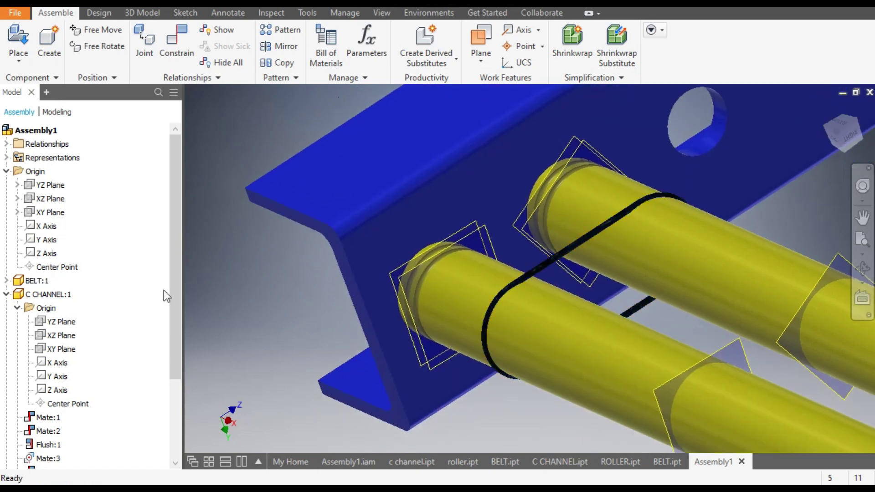
left_click(6, 294)
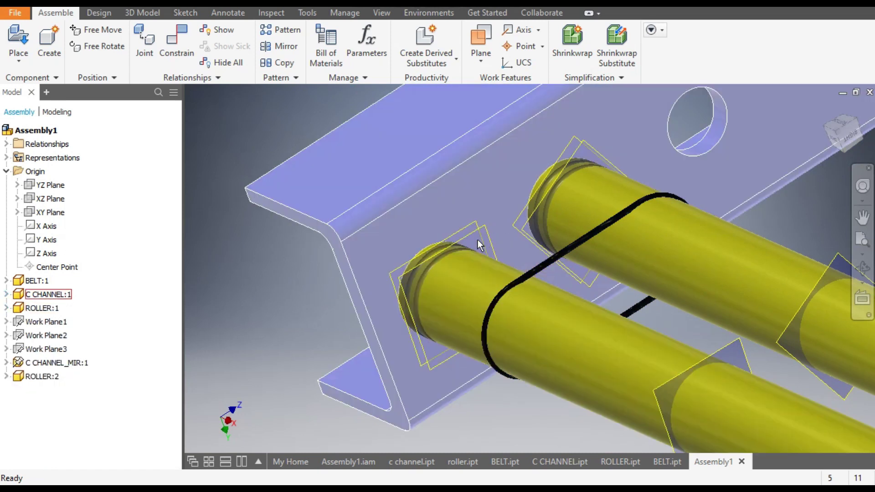
left_click(478, 240)
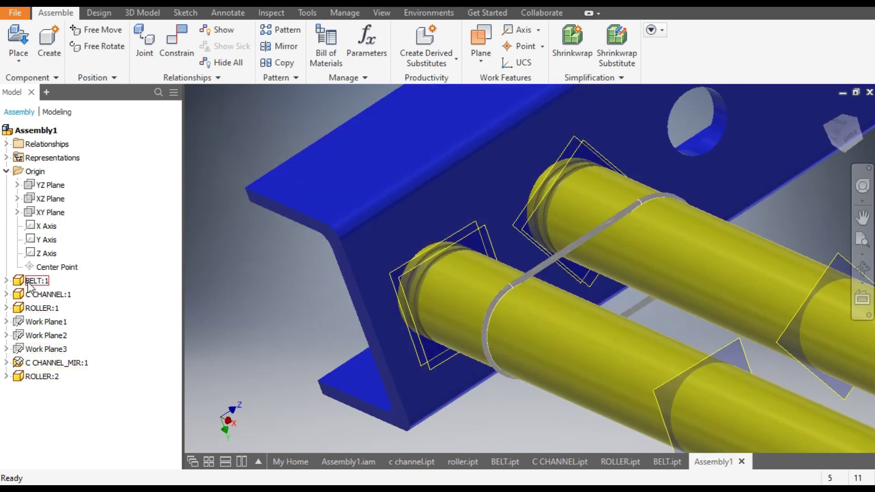
Step: Constrain BELT:1's XY Plane flush with the roller's Work Plane2
left_click(5, 281)
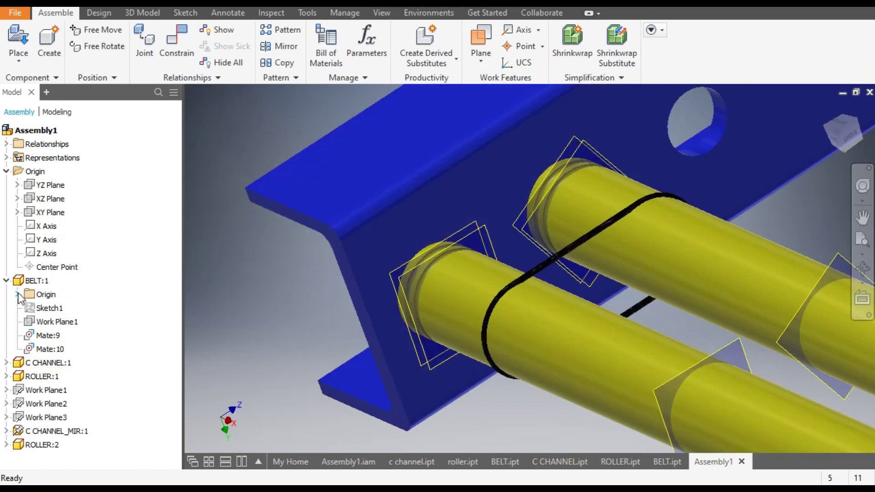
left_click(18, 295)
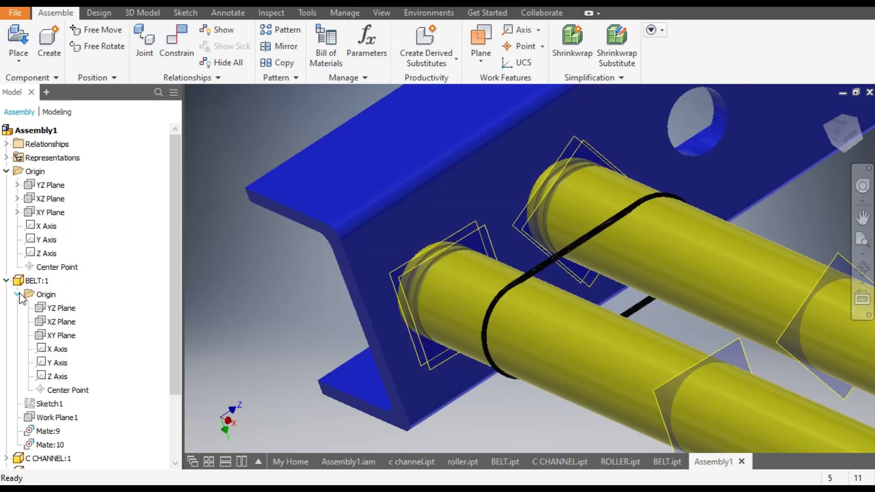
left_click(61, 336)
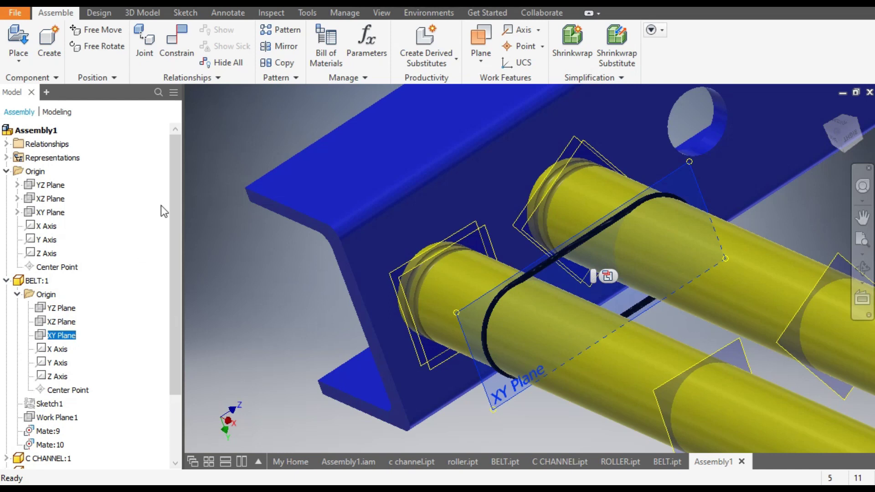
left_click(180, 40)
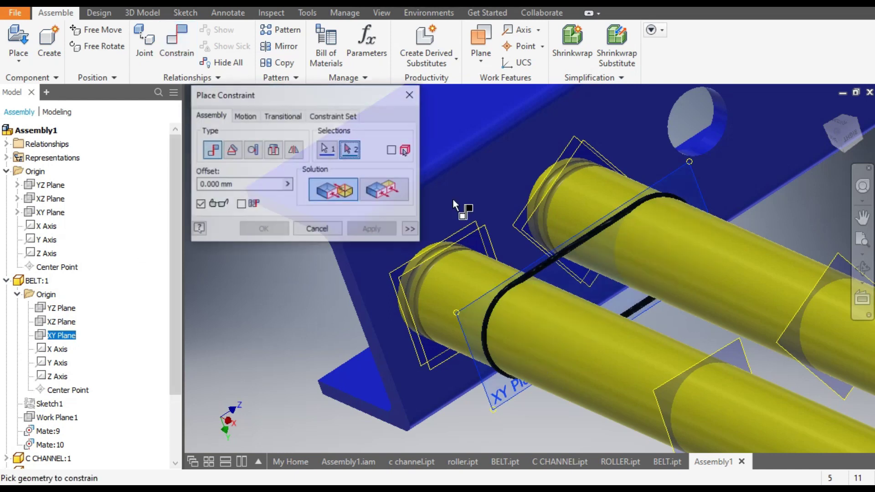
middle_click_drag(569, 283, 667, 268)
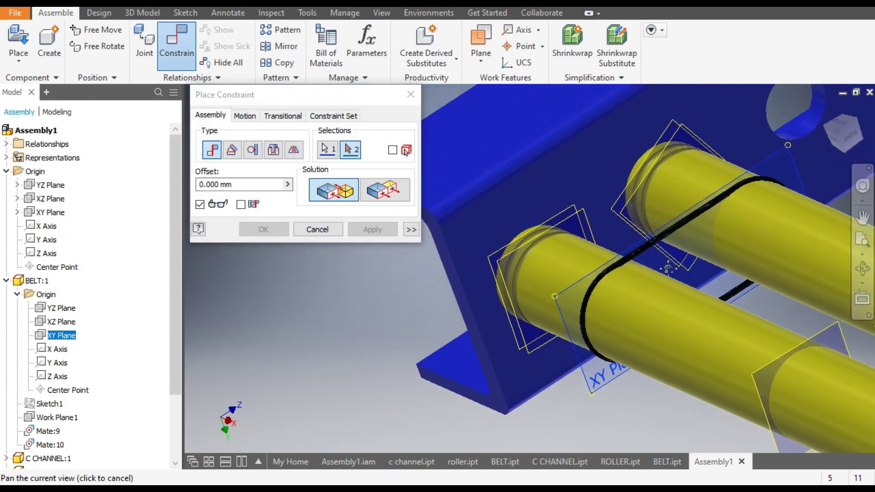
left_click(580, 213)
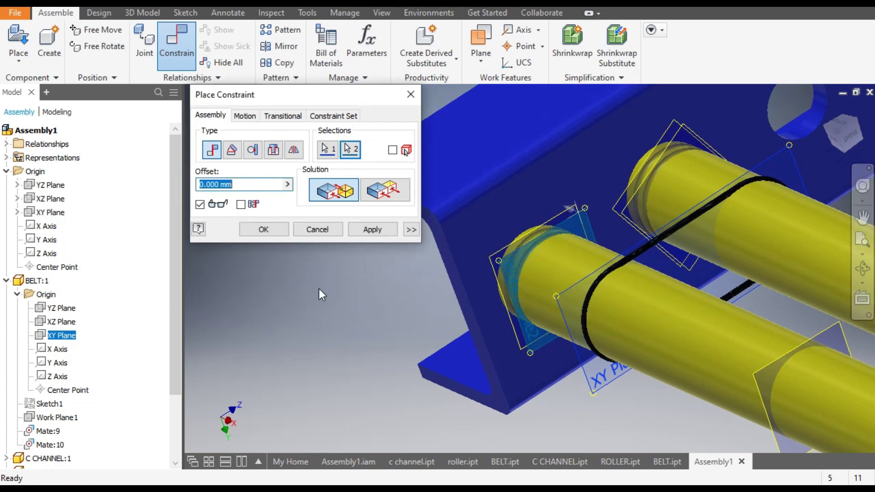
left_click(376, 230)
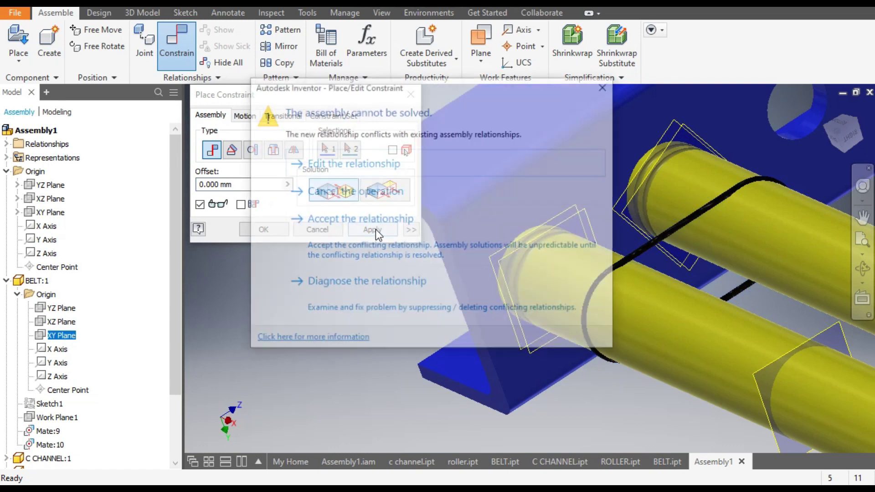
left_click(381, 165)
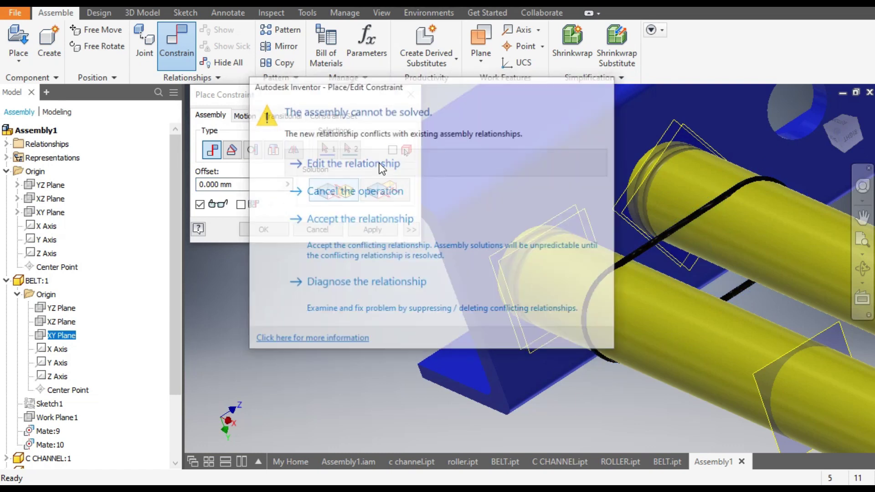
left_click(388, 190)
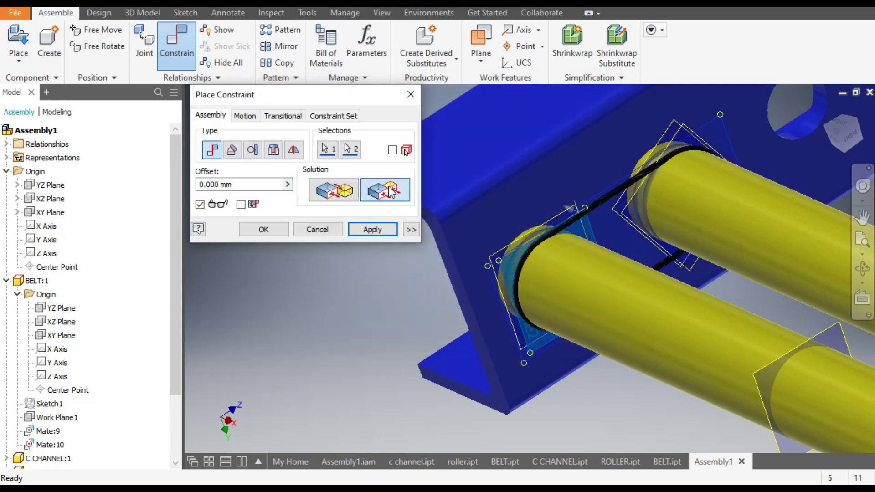
left_click(380, 231)
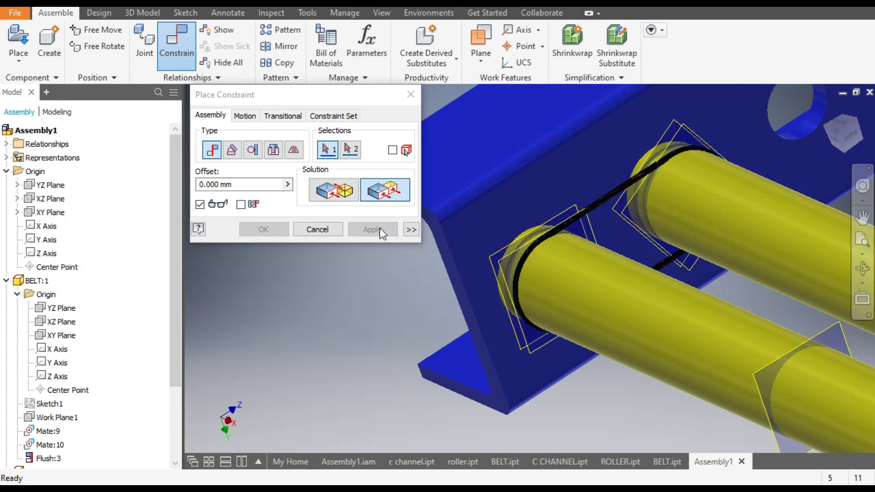
left_click(317, 229)
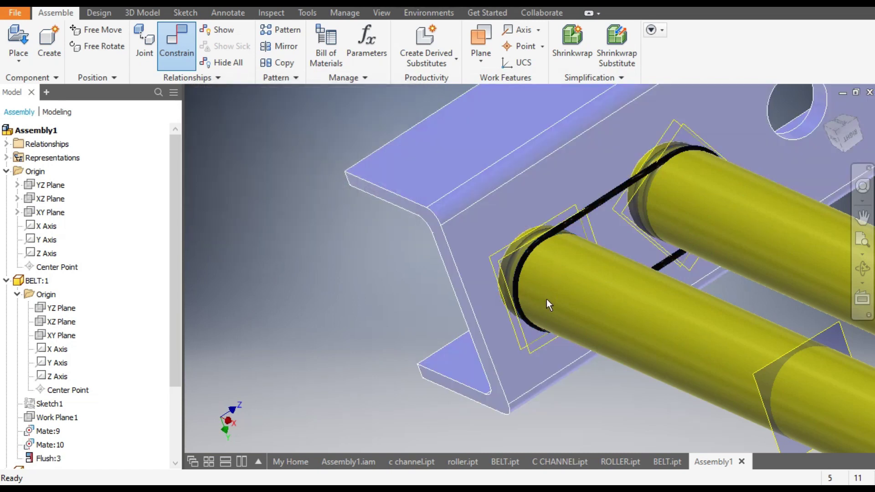
scroll(546, 299, "up", 5)
middle_click_drag(584, 184, 617, 223)
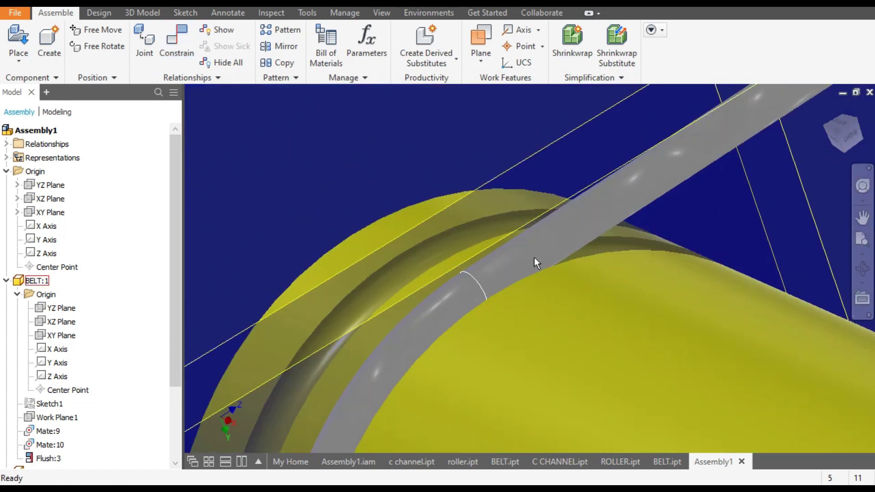
scroll(546, 280, "down", 5)
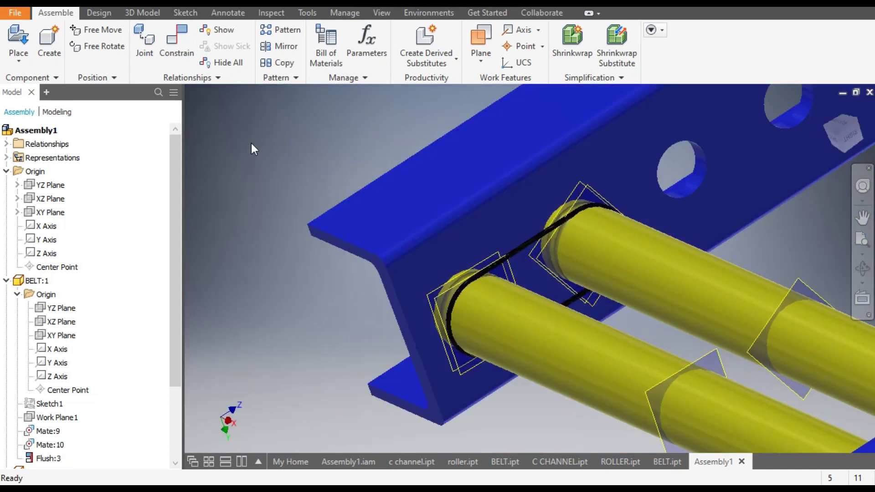
scroll(362, 166, "down", 3)
middle_click_drag(362, 166, 275, 226)
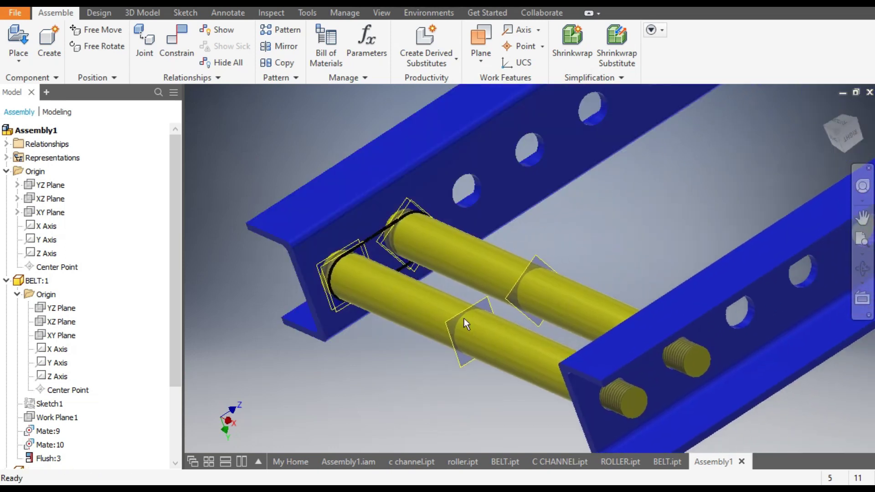
middle_click_drag(579, 225, 530, 268)
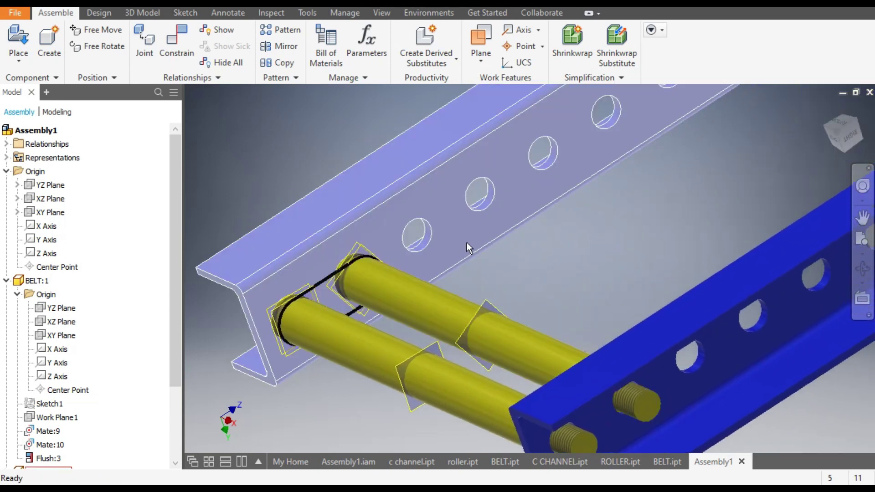
scroll(464, 286, "down", 5)
middle_click_drag(378, 358, 337, 385)
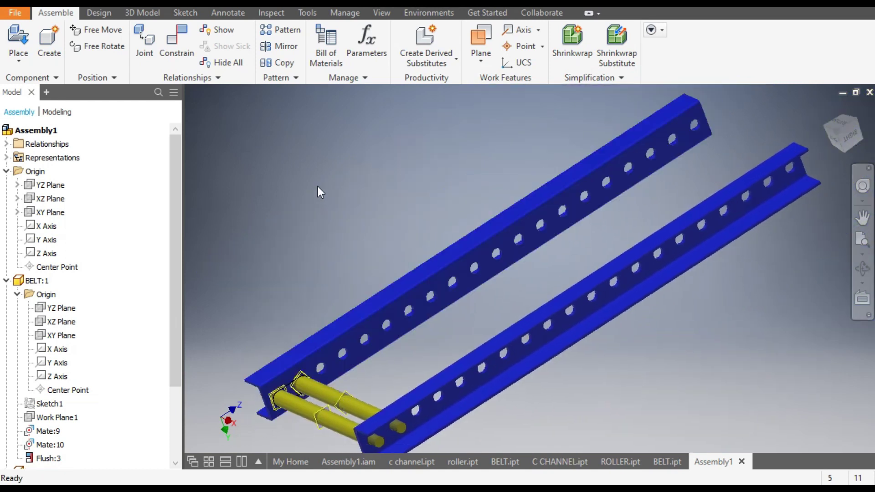
Step: Set up a rectangular pattern of the upper roller along the reversed channel edge
left_click(291, 36)
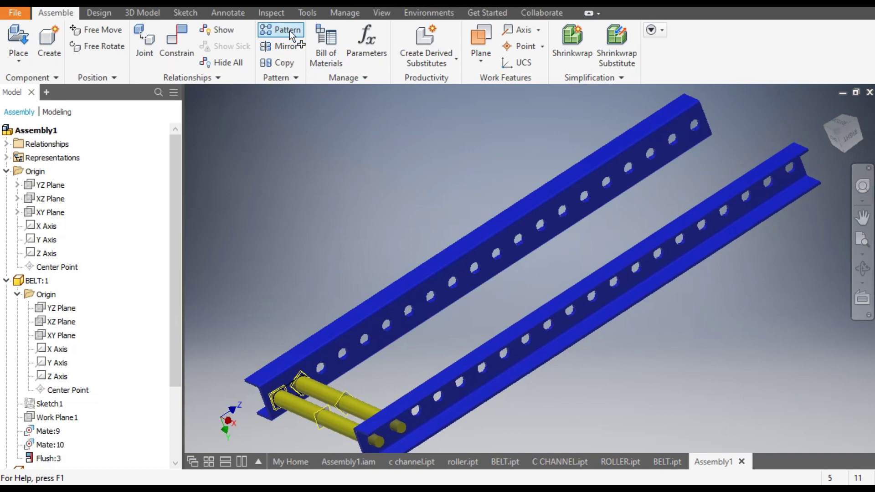
left_click(321, 388)
middle_click_drag(414, 351, 450, 341)
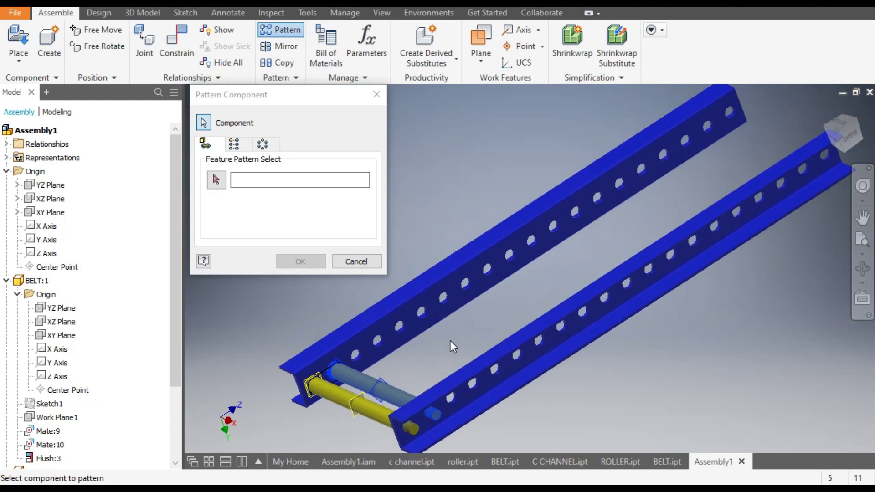
left_click(235, 146)
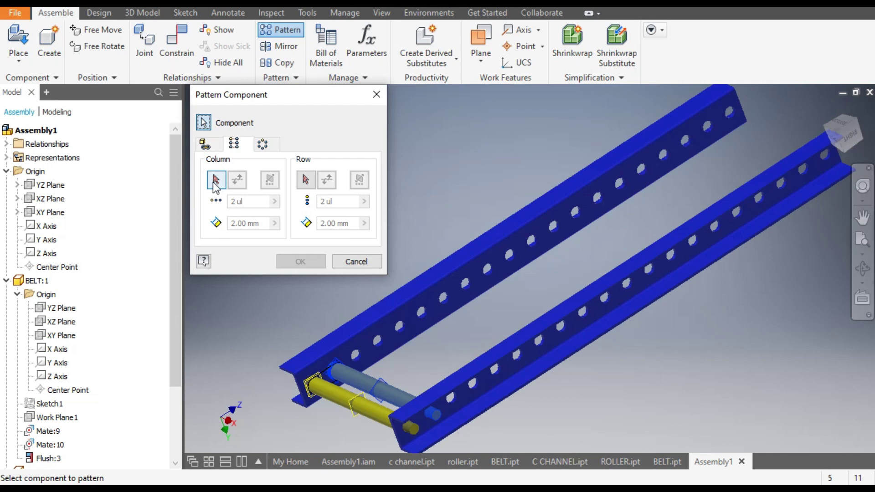
left_click(216, 181)
left_click(354, 324)
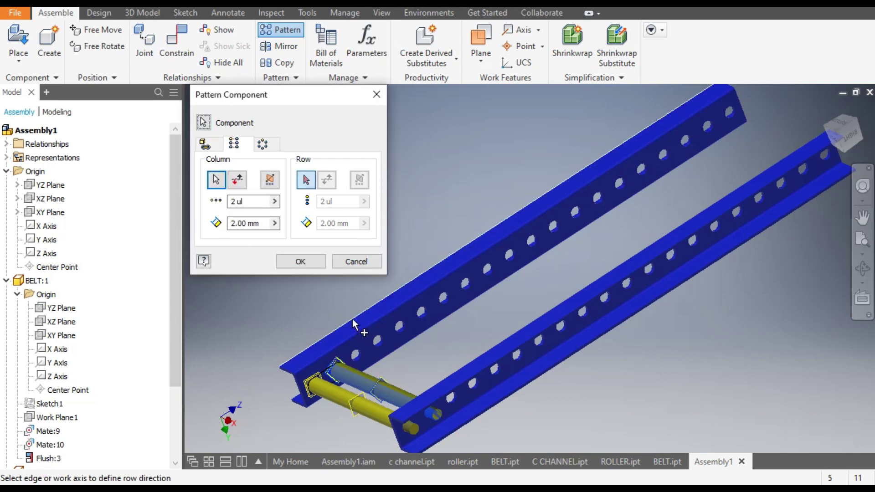
left_click(238, 180)
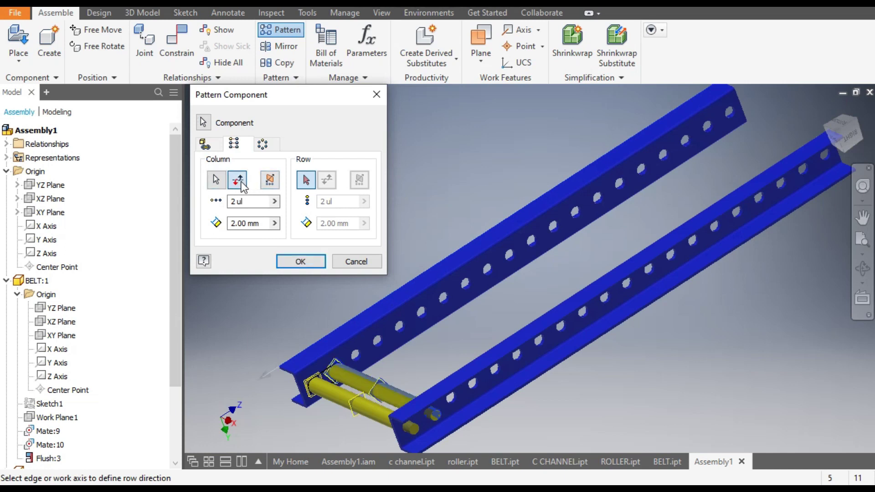
Step: Set the roller pattern to 19 columns spaced 50 and confirm it
left_click_drag(248, 201, 224, 213)
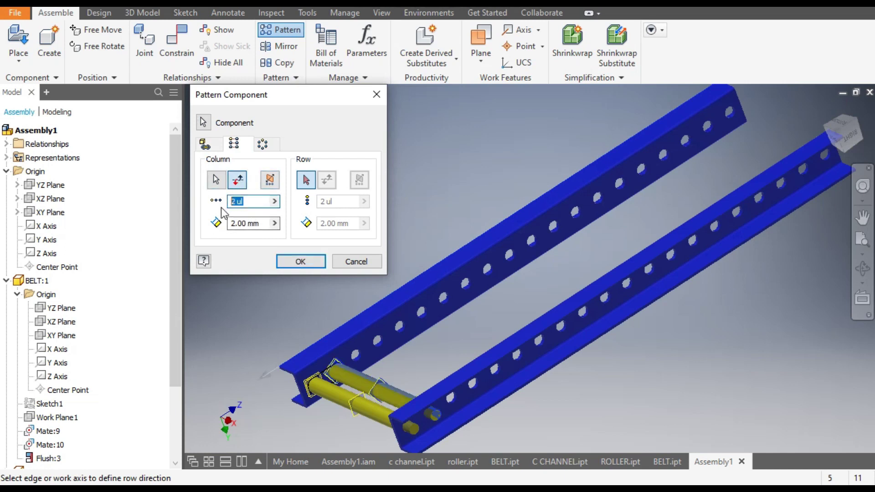
type("9")
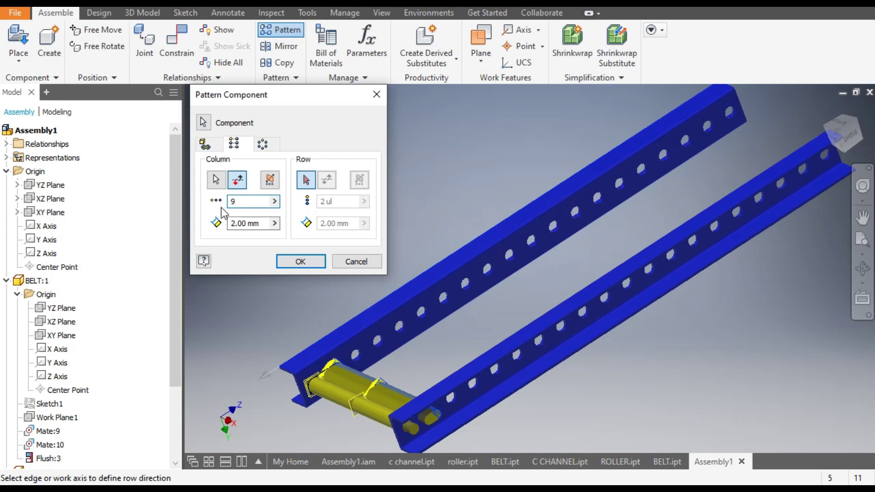
key("Tab")
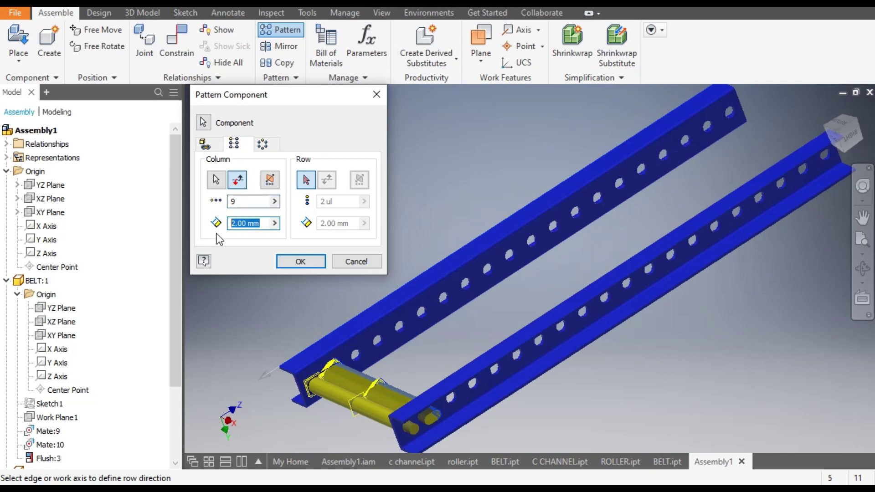
type("50")
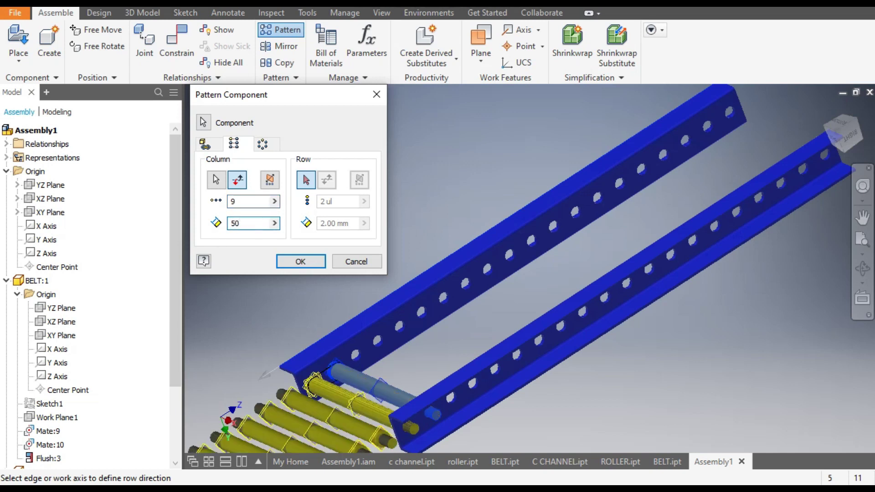
left_click(237, 180)
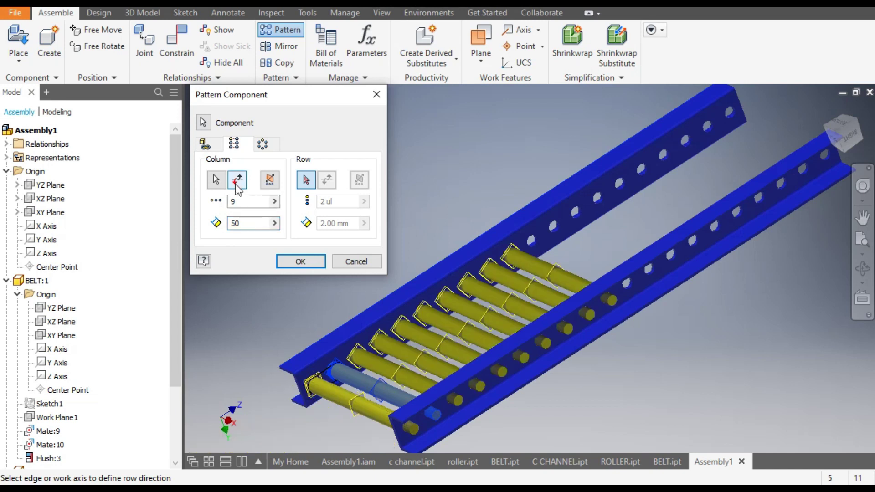
double_click(242, 200)
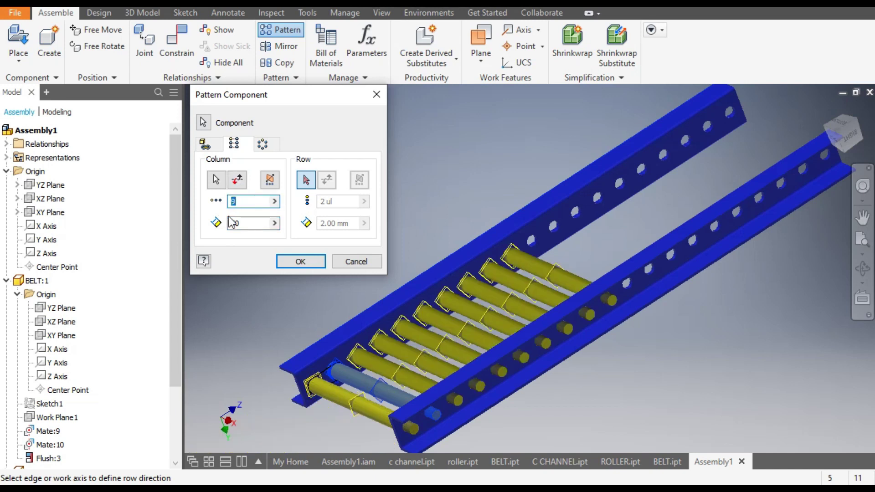
type("19")
type("50")
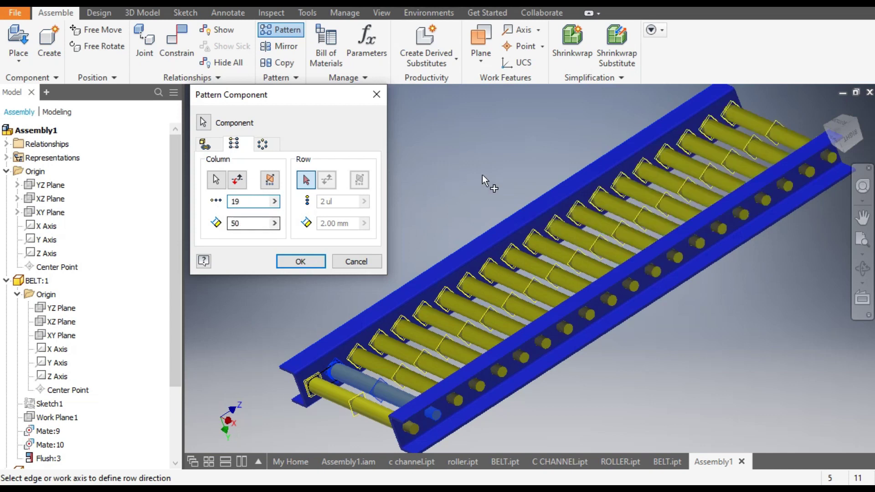
left_click(299, 261)
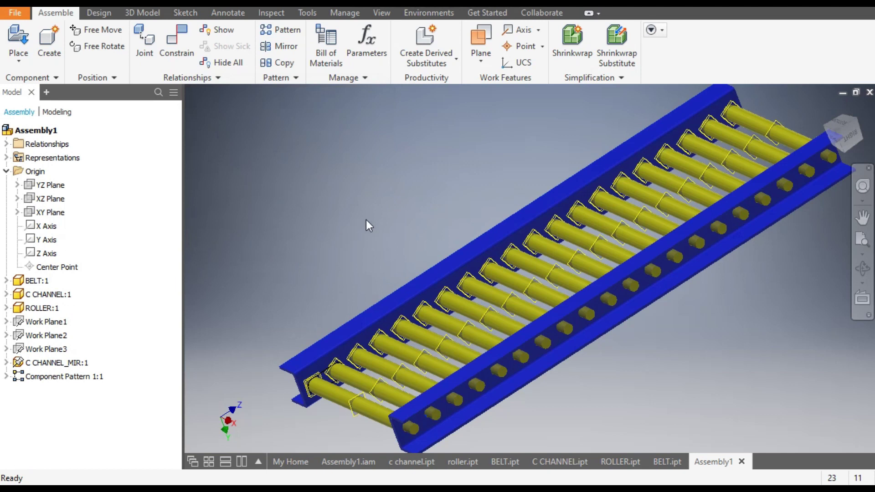
middle_click_drag(365, 220, 325, 228)
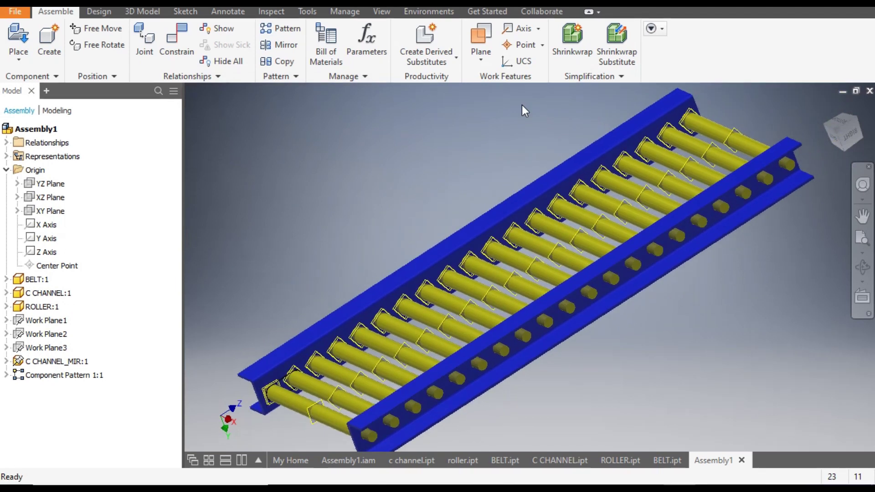
middle_click_drag(438, 396, 456, 358)
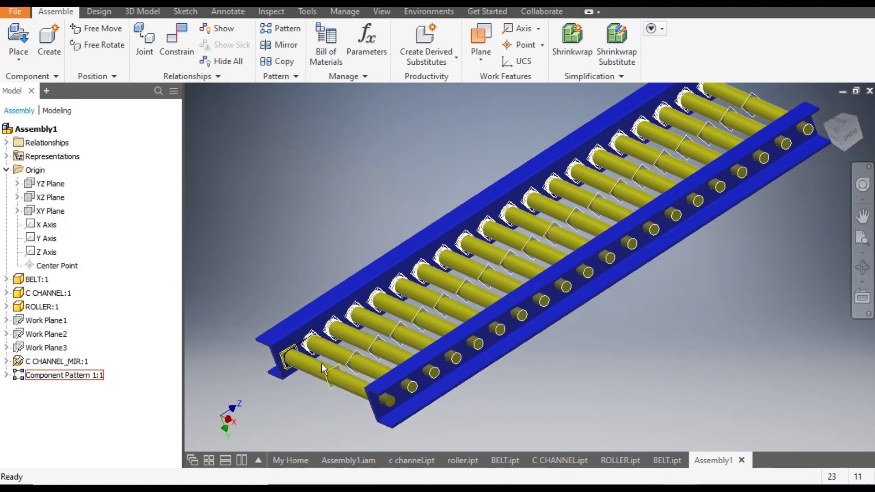
scroll(324, 369, "up", 6)
middle_click_drag(382, 288, 294, 360)
scroll(296, 352, "up", 2)
scroll(354, 290, "down", 5)
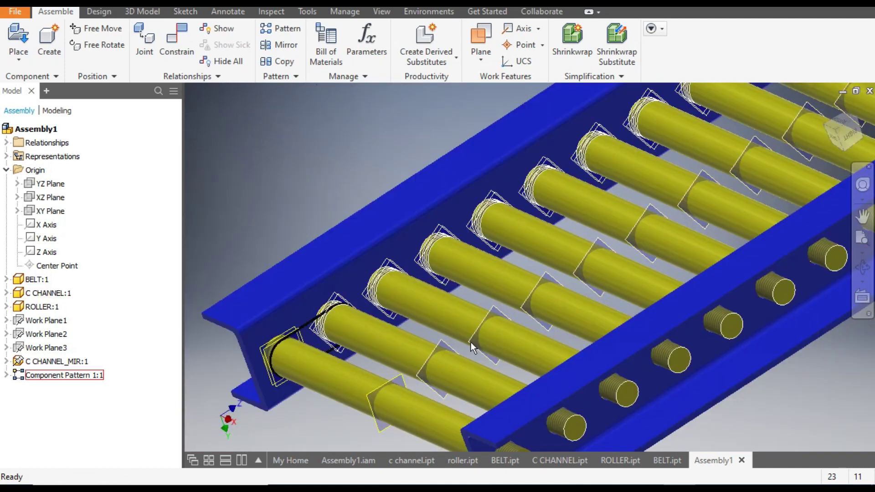
Step: Start a rectangular pattern of the belt along a conveyor edge
left_click(281, 29)
middle_click_drag(447, 328, 456, 330)
scroll(464, 340, "up", 3)
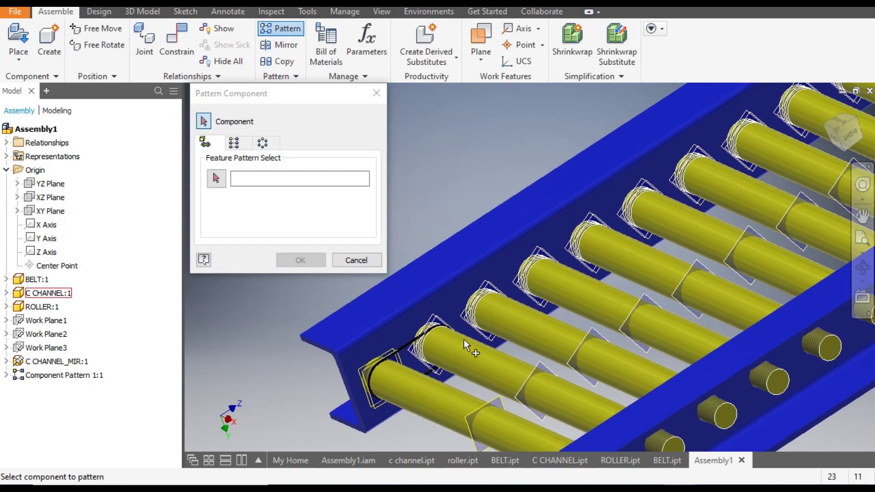
left_click(387, 348)
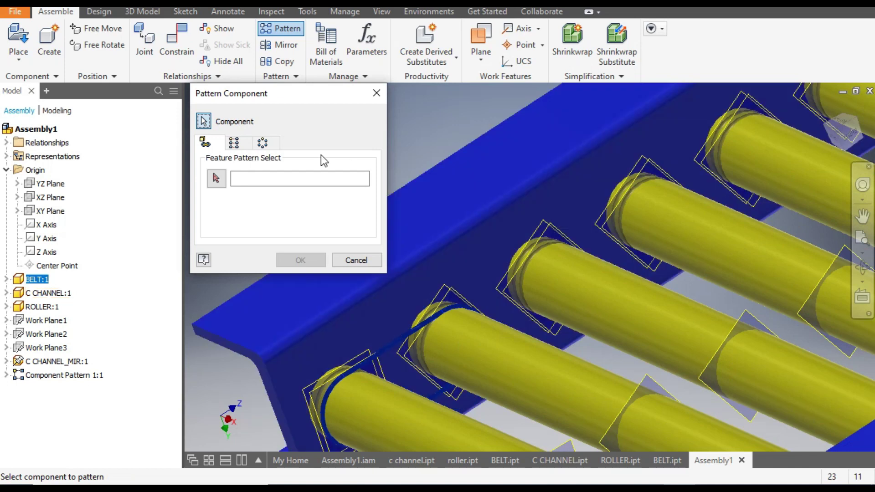
left_click(236, 145)
middle_click_drag(489, 147, 566, 146)
left_click(216, 180)
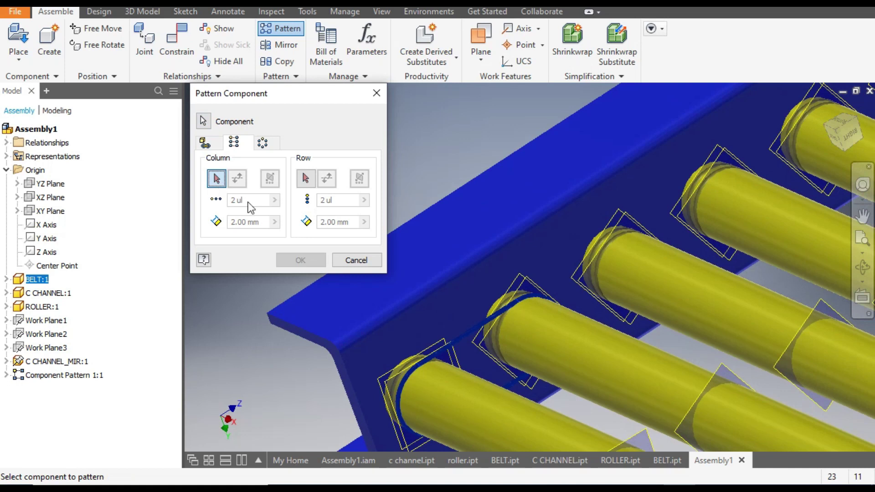
left_click(435, 214)
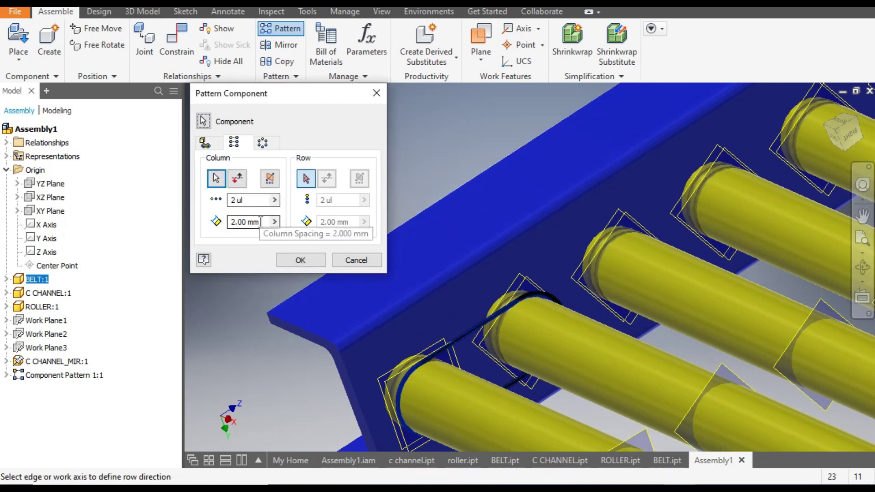
Step: Set the belt pattern to 10 columns at 100 spacing, check the preview, and confirm
key("Tab")
type("100")
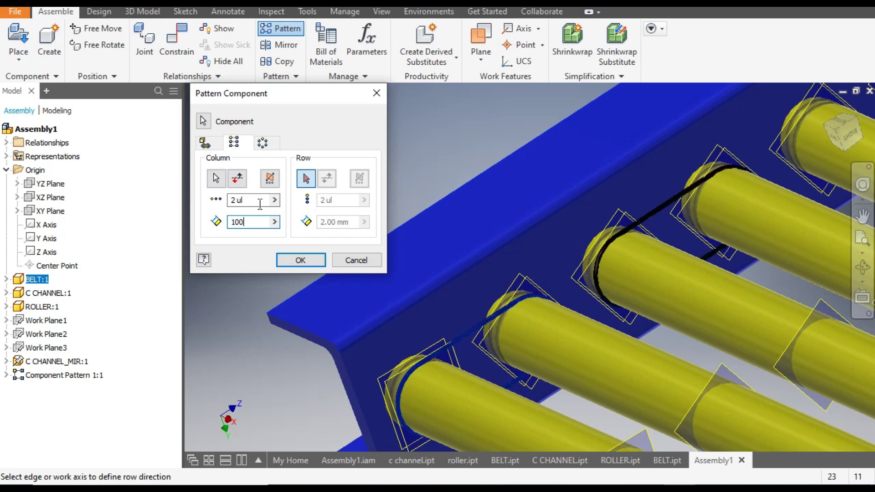
left_click_drag(260, 204, 216, 205)
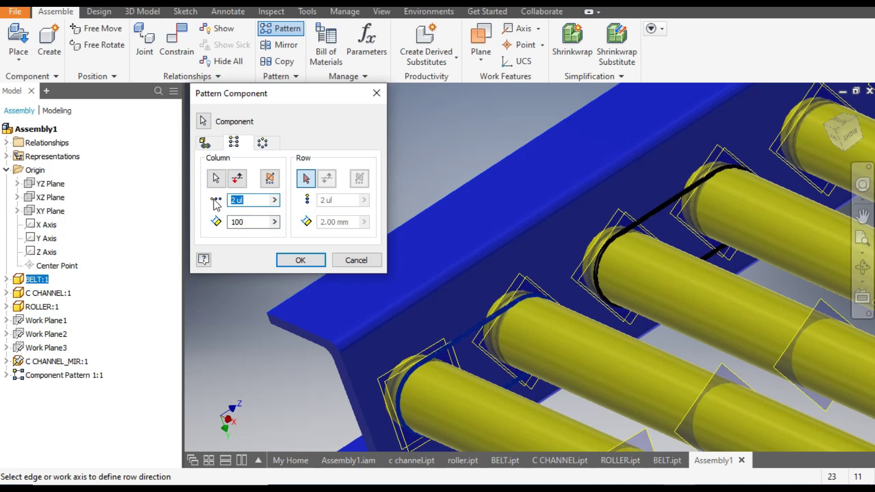
type("10")
scroll(556, 307, "down", 5)
middle_click_drag(420, 297, 606, 322)
scroll(699, 198, "up", 5)
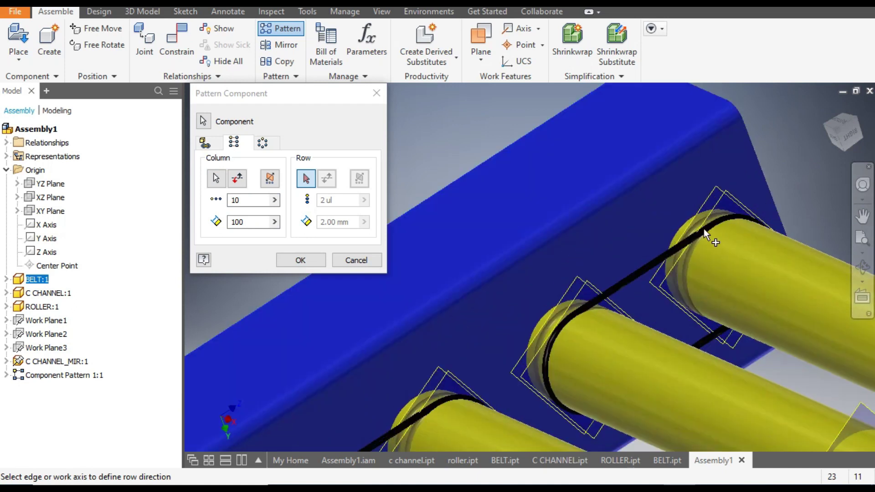
scroll(774, 147, "down", 5)
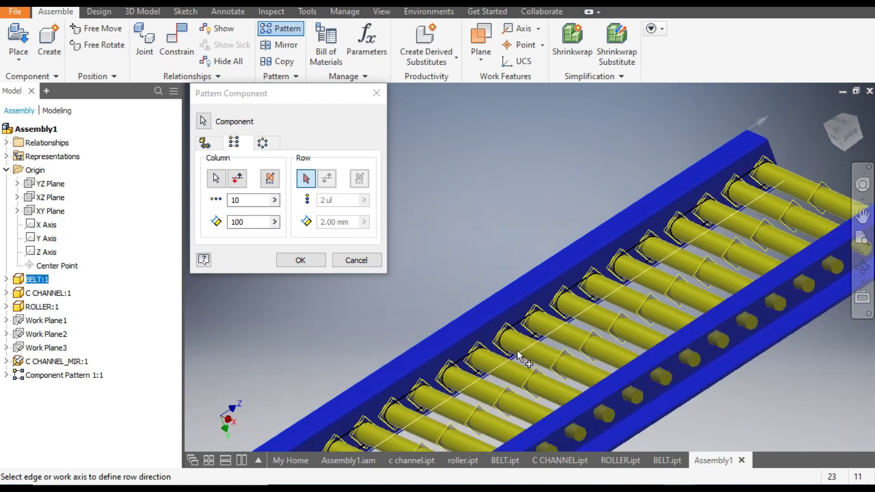
middle_click_drag(740, 207, 729, 197)
scroll(465, 335, "up", 5)
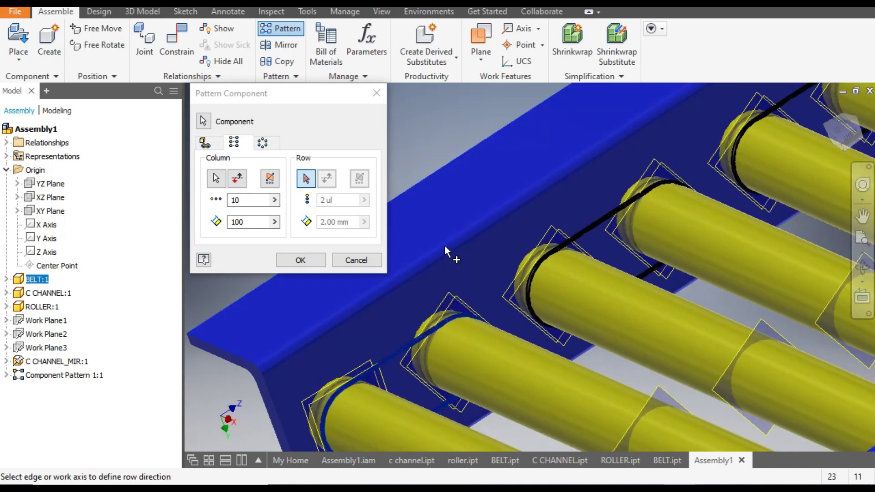
left_click(297, 260)
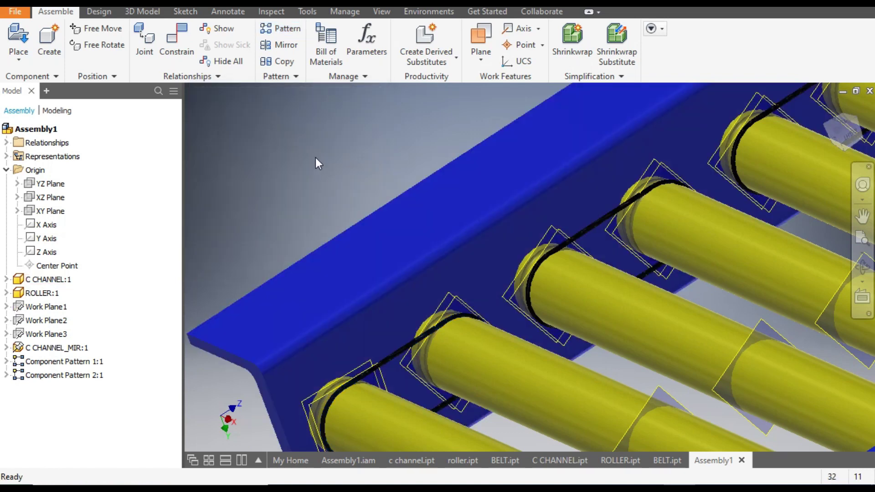
Step: Expand Component Pattern 2:1 and its Element:1 to select BELT:1, then deselect it
scroll(537, 335, "up", 4)
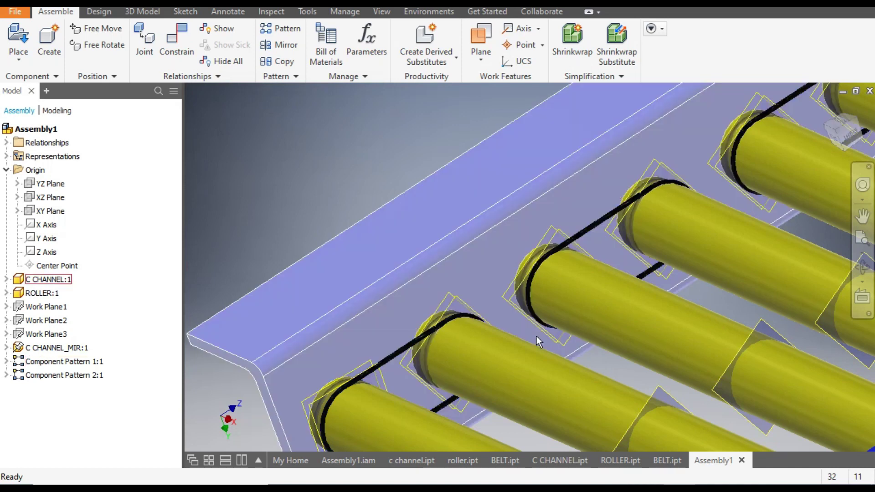
scroll(534, 291, "down", 2)
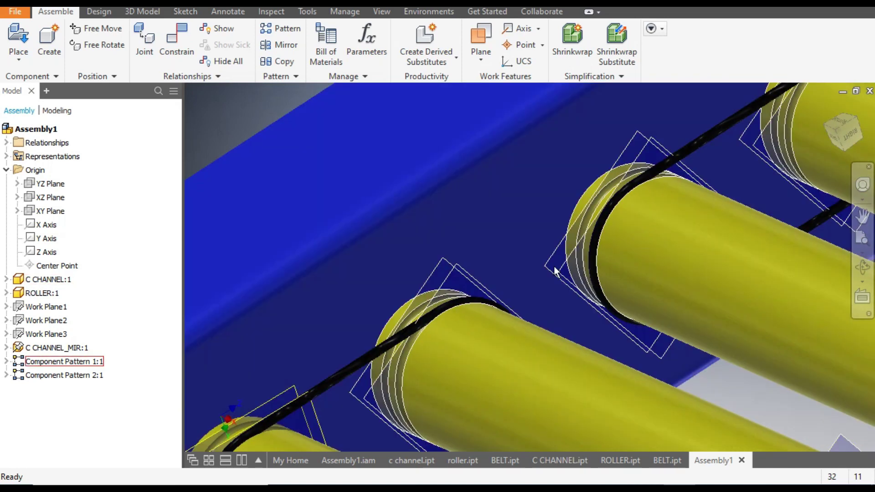
scroll(553, 266, "down", 3)
middle_click_drag(608, 302, 565, 313)
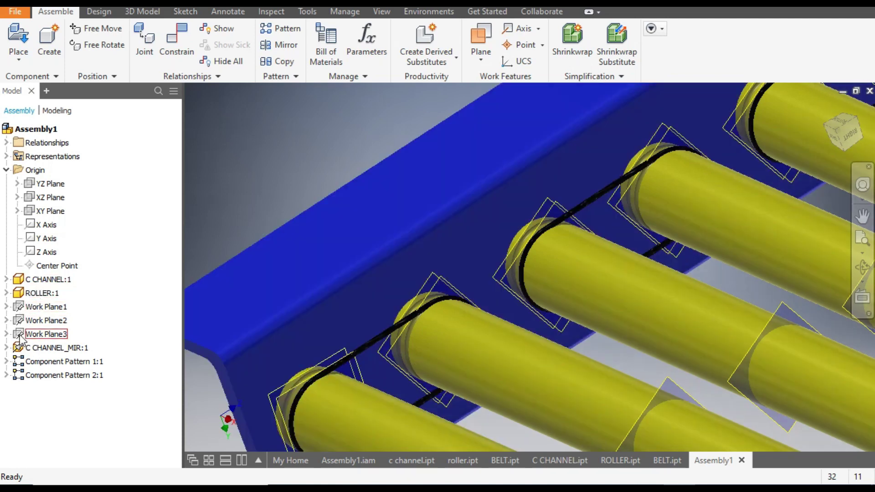
left_click(6, 347)
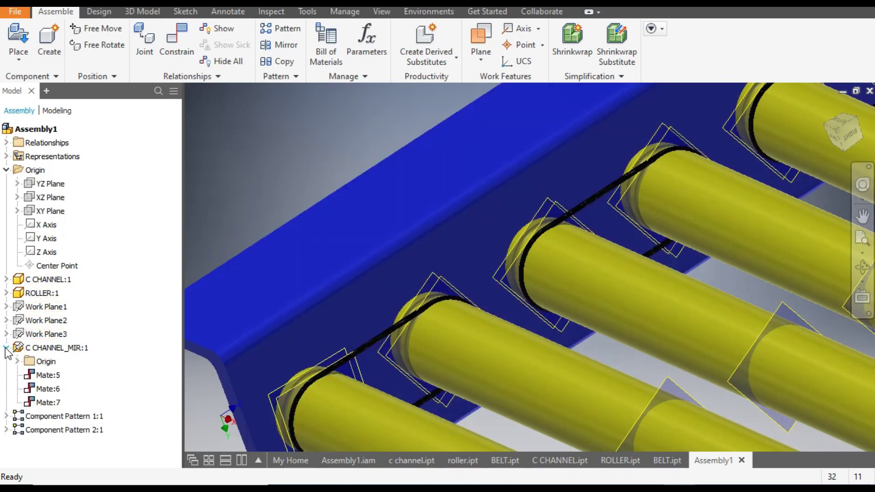
left_click(6, 348)
left_click(6, 361)
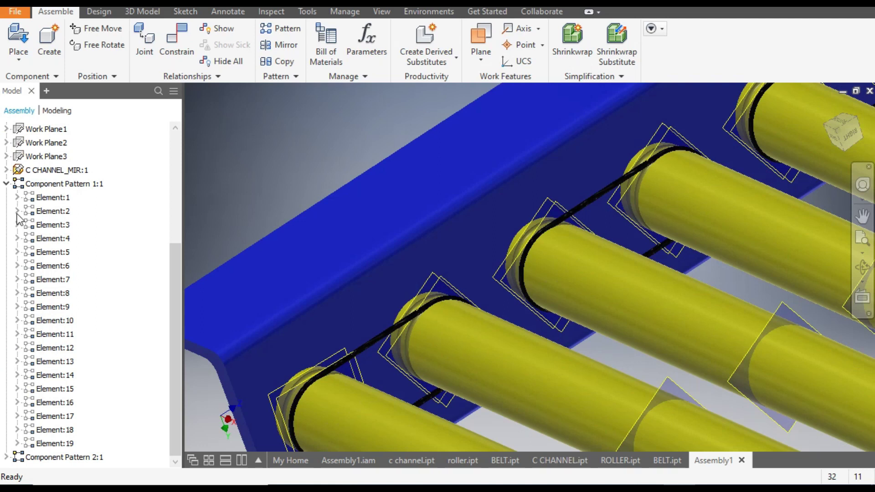
left_click(6, 184)
left_click(6, 374)
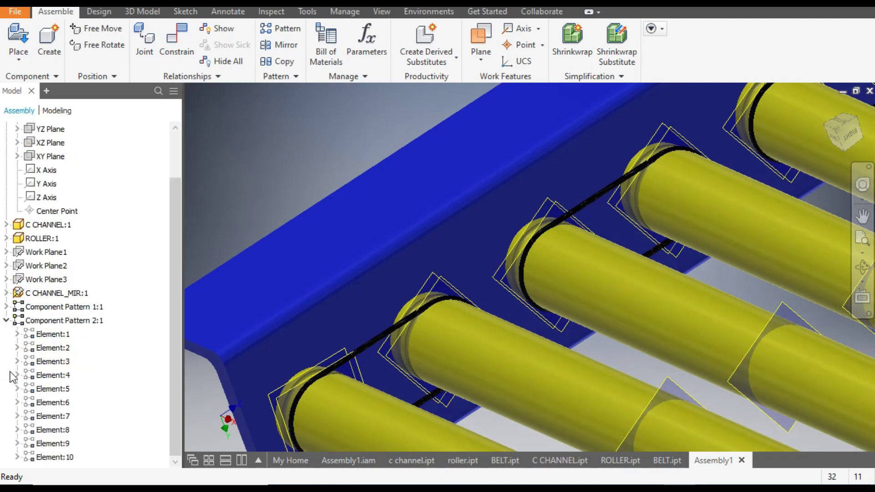
left_click(17, 334)
left_click(51, 349)
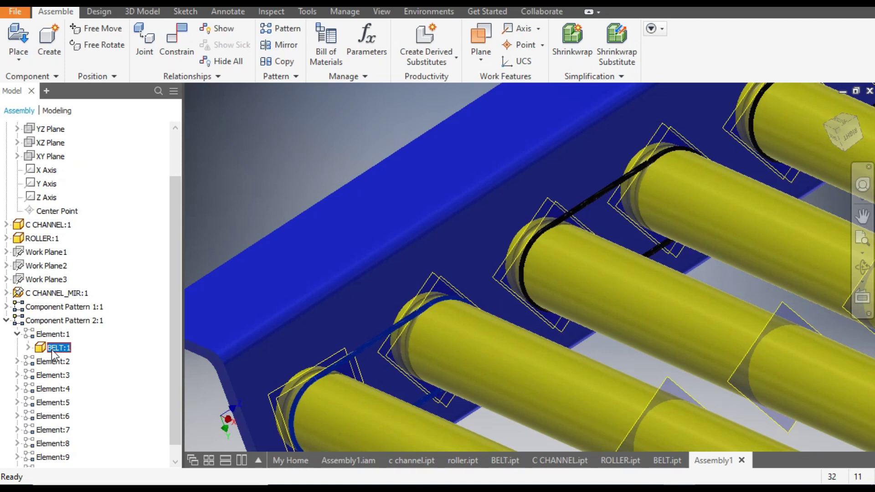
left_click(281, 134)
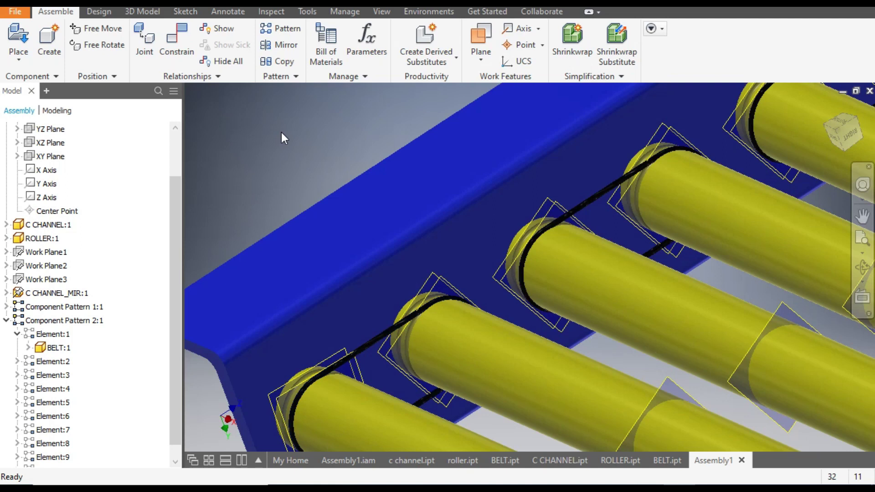
Step: Paste another belt and mate its loop edge to a roller edge
key("ctrl+v")
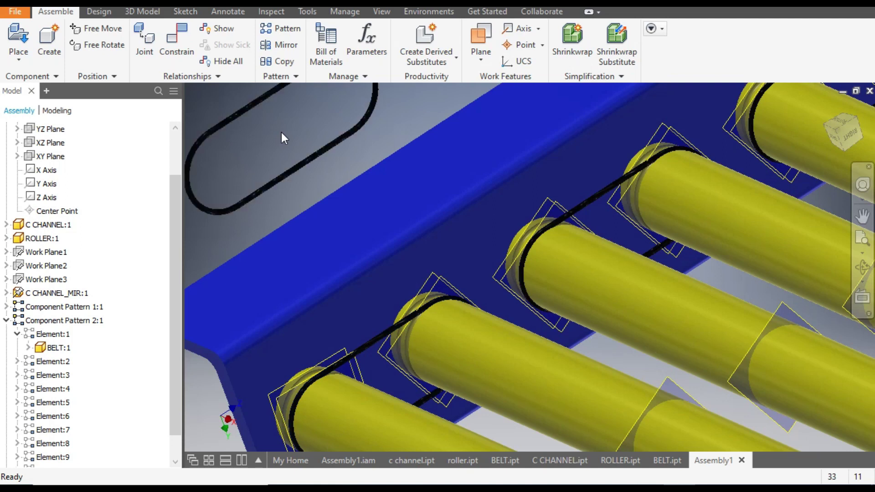
middle_click_drag(409, 176, 474, 203)
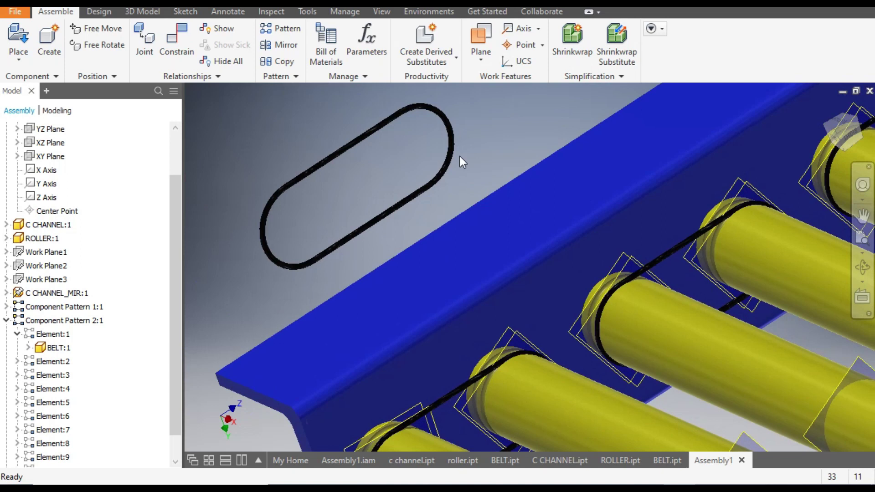
left_click(184, 35)
middle_click_drag(512, 307, 635, 273)
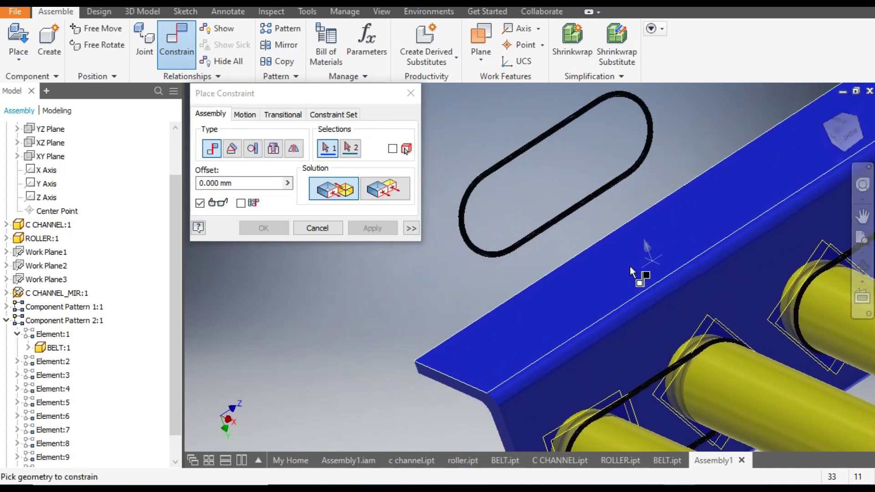
left_click(460, 232)
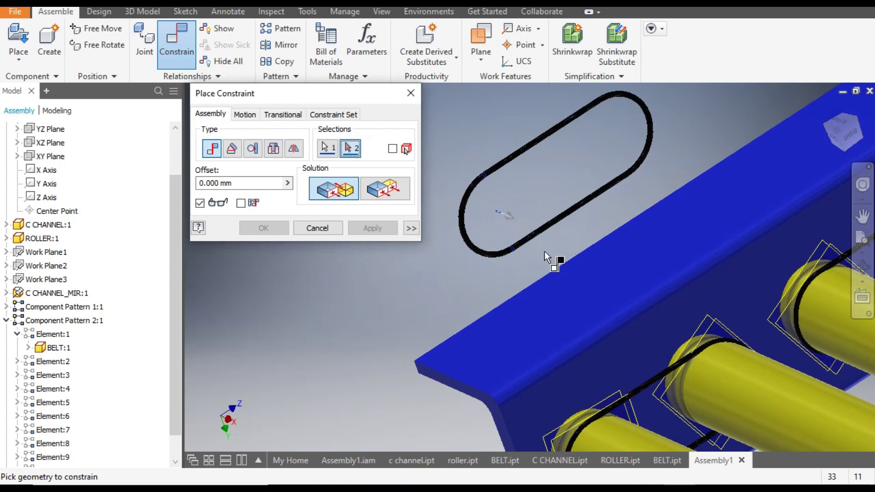
scroll(606, 282, "up", 3)
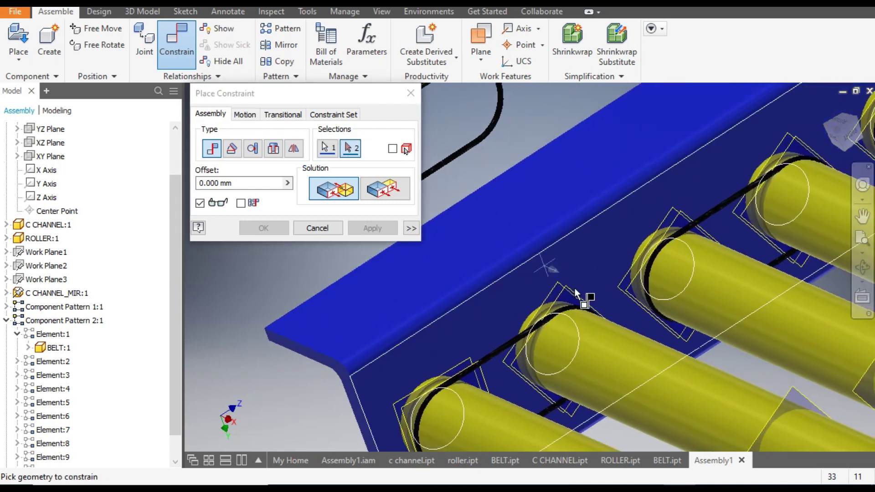
left_click(628, 361)
left_click(372, 227)
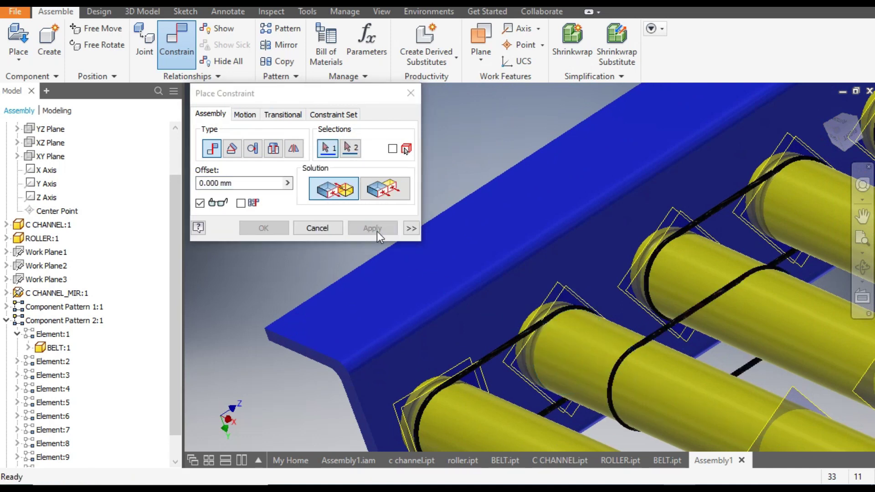
Step: Mate the next roller's circular edge to the matching belt geometry
scroll(760, 274, "up", 3)
left_click(761, 273)
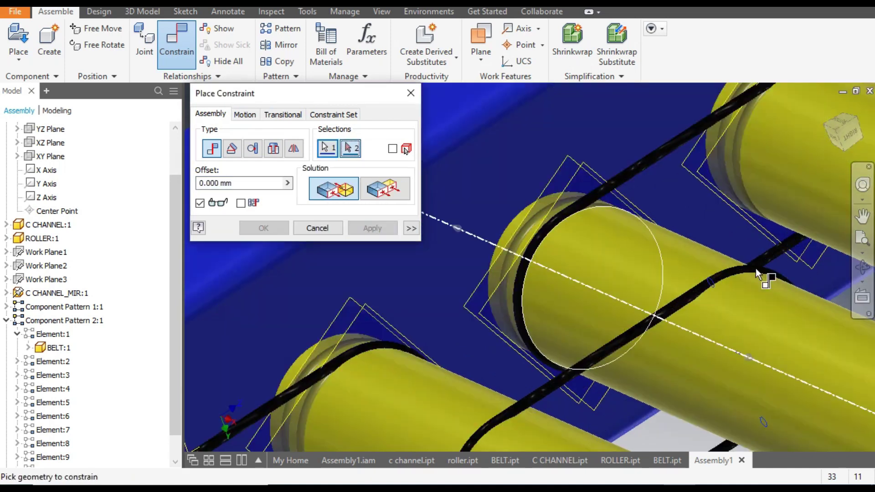
left_click(778, 333)
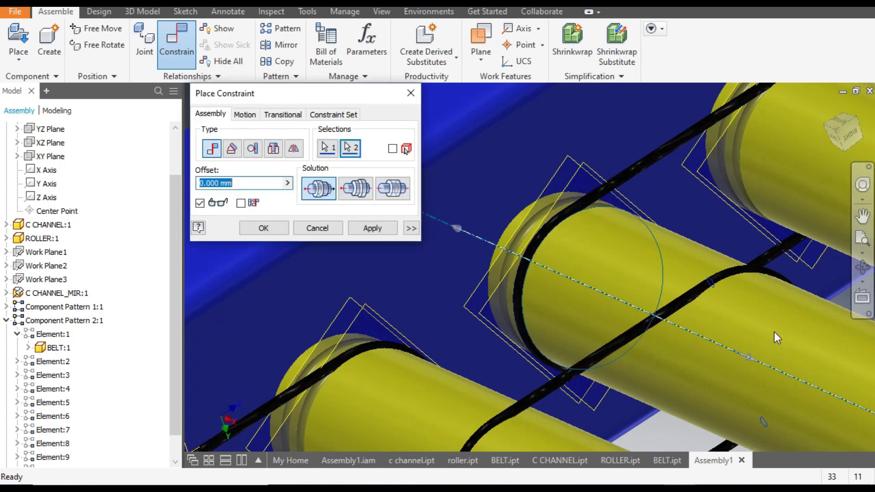
left_click(372, 228)
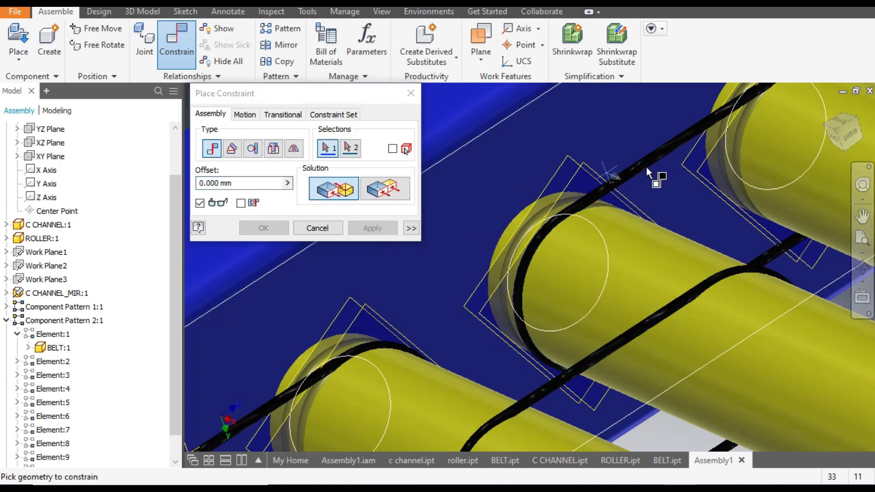
scroll(765, 191, "down", 2)
Step: Select the XY Plane of the new BELT:11 in the browser
left_click(325, 228)
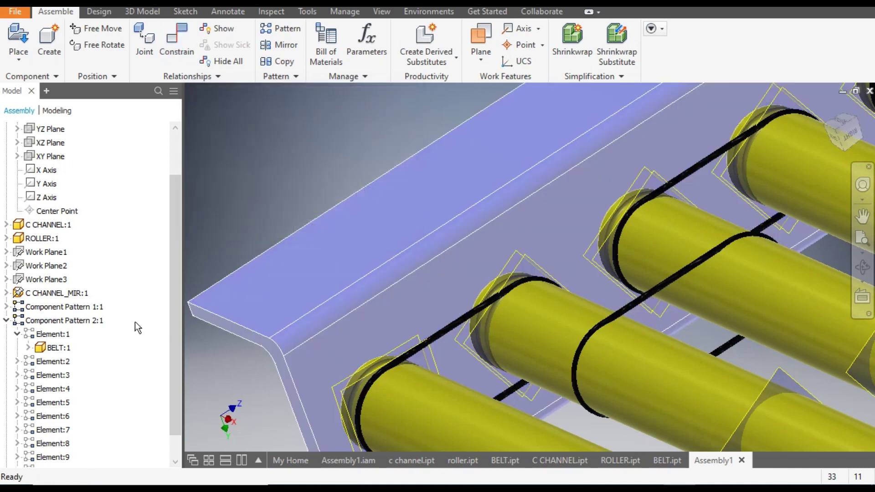
left_click(6, 293)
left_click(6, 293)
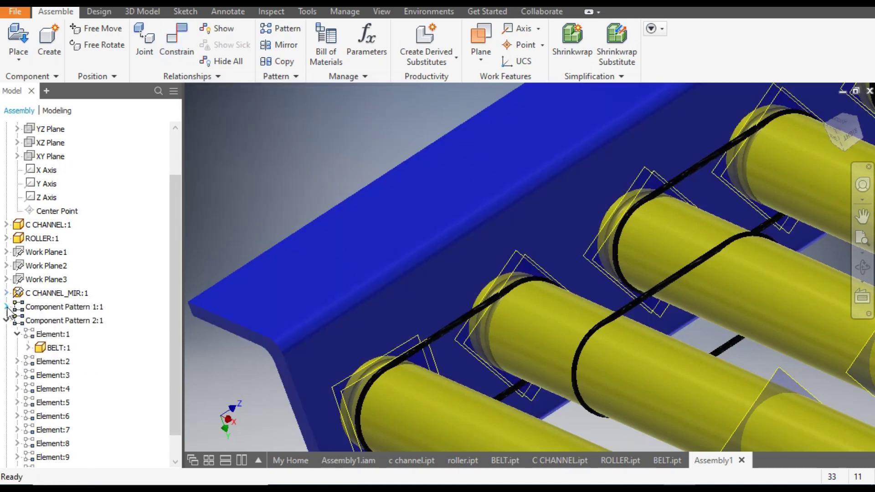
left_click(5, 321)
left_click(23, 388)
left_click(25, 389)
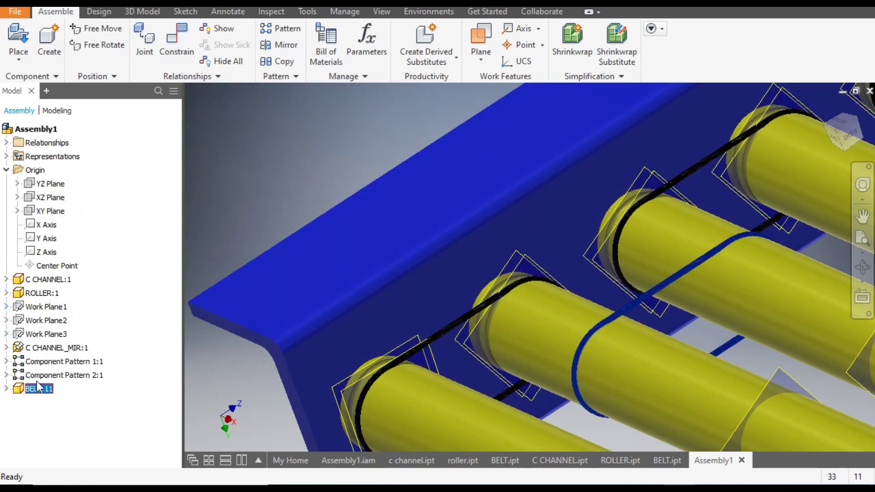
left_click(5, 389)
left_click(17, 402)
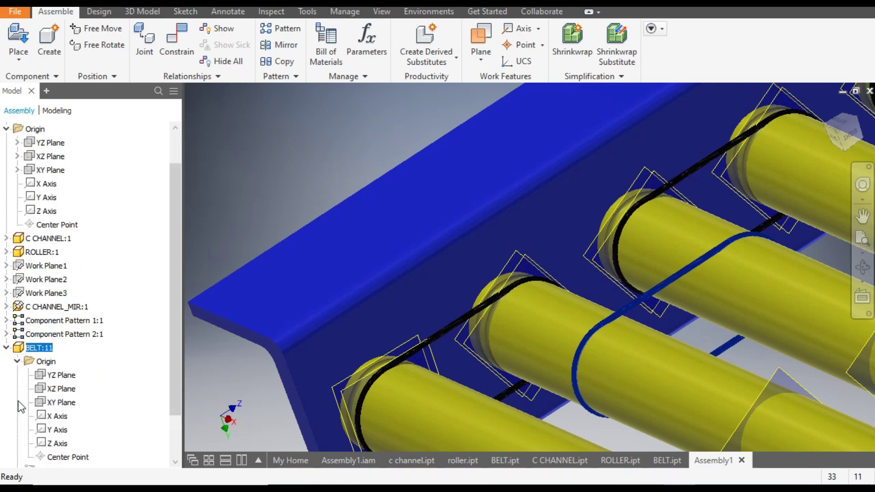
left_click(62, 404)
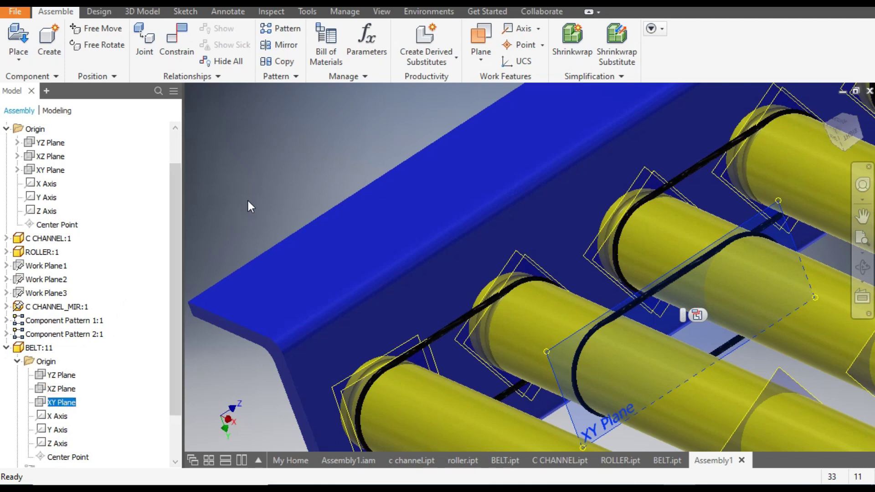
Step: Make BELT:11's XY Plane flush with Work Plane1 and inspect the belt on the rollers
left_click(171, 41)
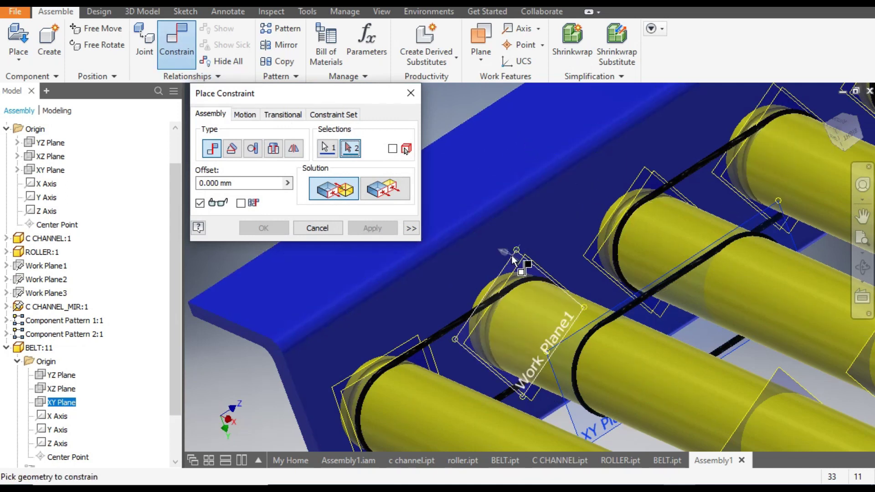
scroll(511, 262, "down", 3)
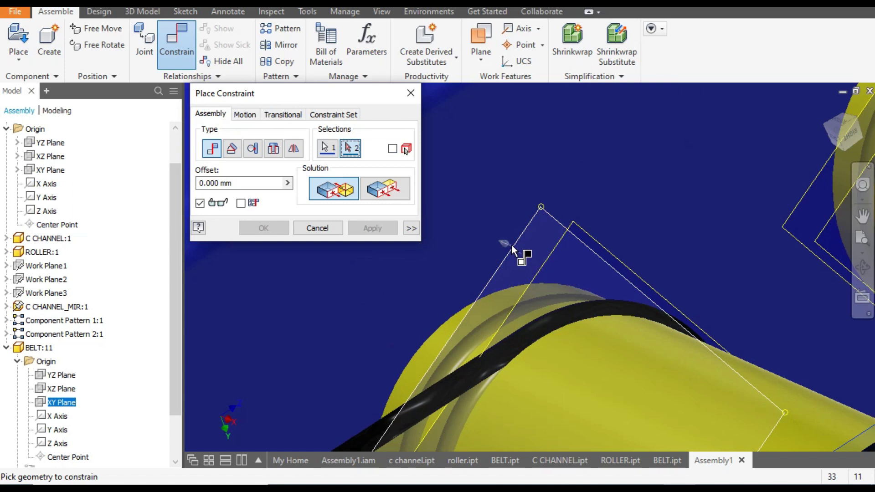
left_click(511, 248)
scroll(605, 158, "up", 3)
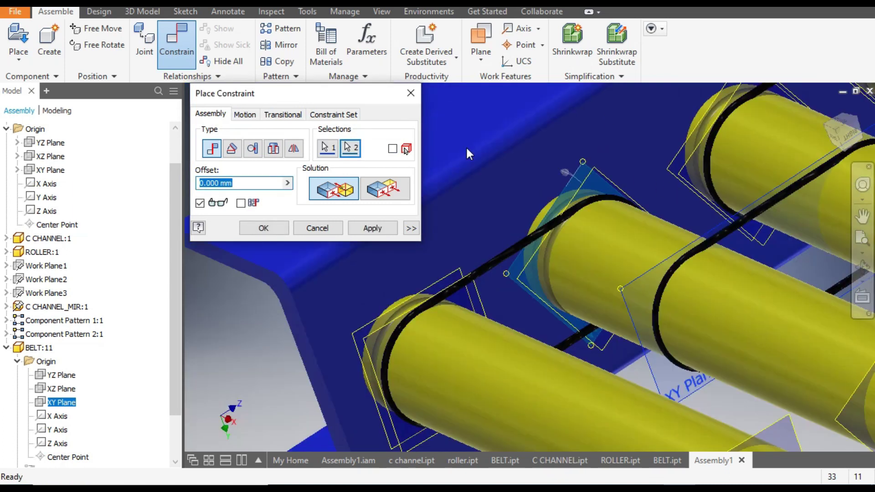
left_click(385, 194)
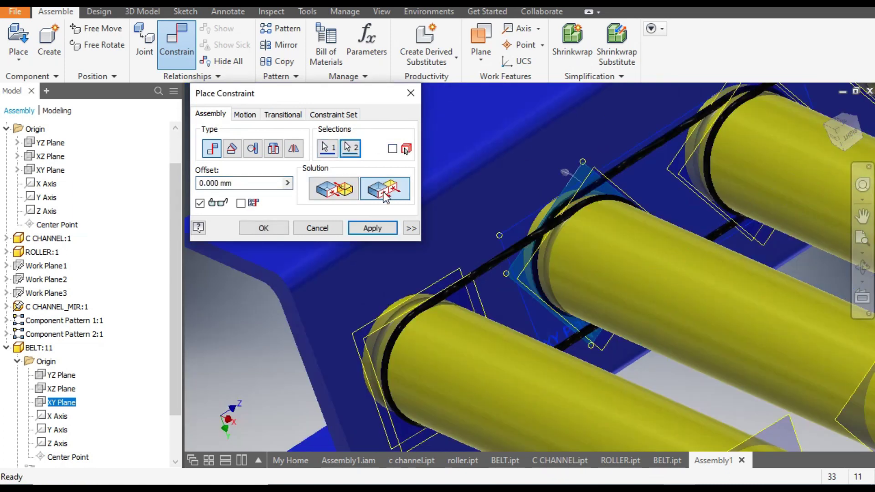
left_click(373, 228)
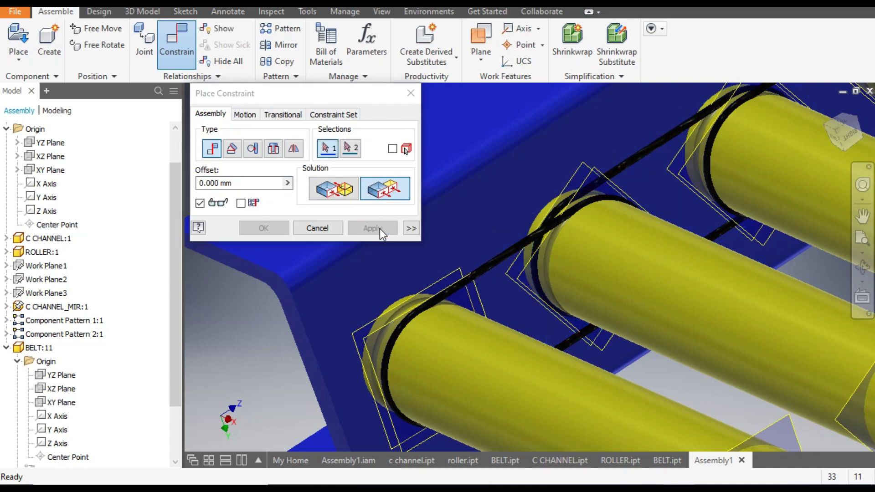
left_click_drag(627, 292, 586, 279)
key("Escape")
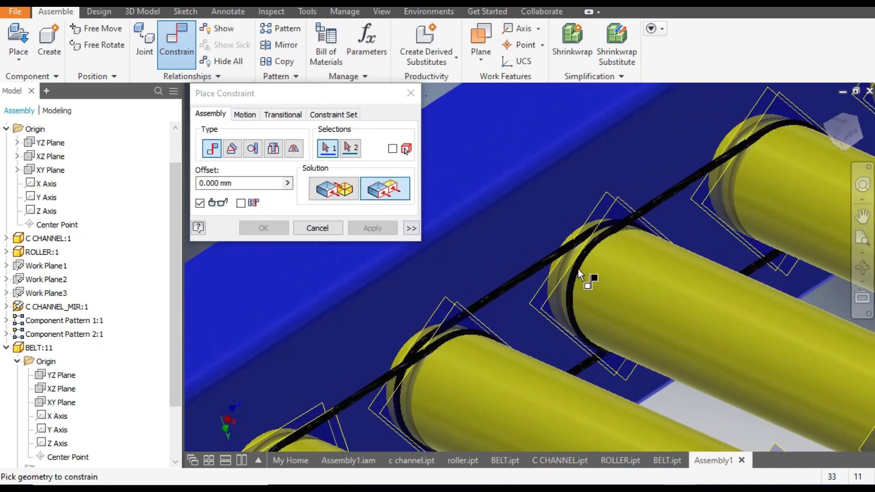
scroll(586, 279, "down", 3)
scroll(557, 335, "up", 3)
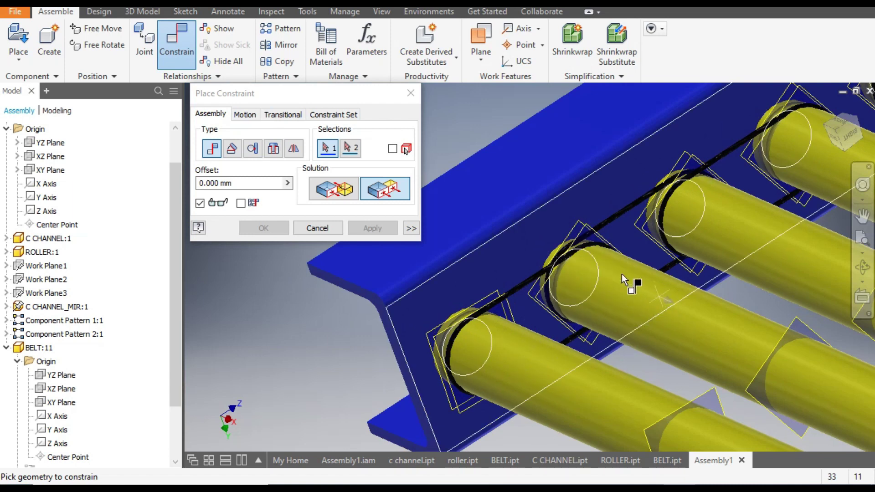
Step: Cancel Place Constraint and drag the belt and rollers to confirm the belt stays seated
left_click(317, 228)
middle_click_drag(357, 220, 407, 244)
left_click_drag(407, 245, 526, 220)
scroll(526, 220, "up", 2)
scroll(319, 410, "down", 5)
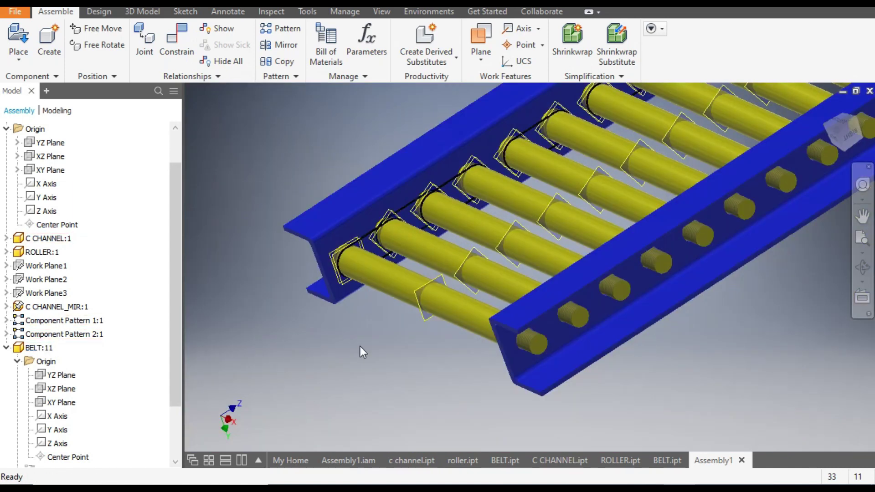
left_click_drag(524, 196, 409, 318)
left_click_drag(480, 220, 494, 291)
left_click(402, 204)
left_click(333, 147)
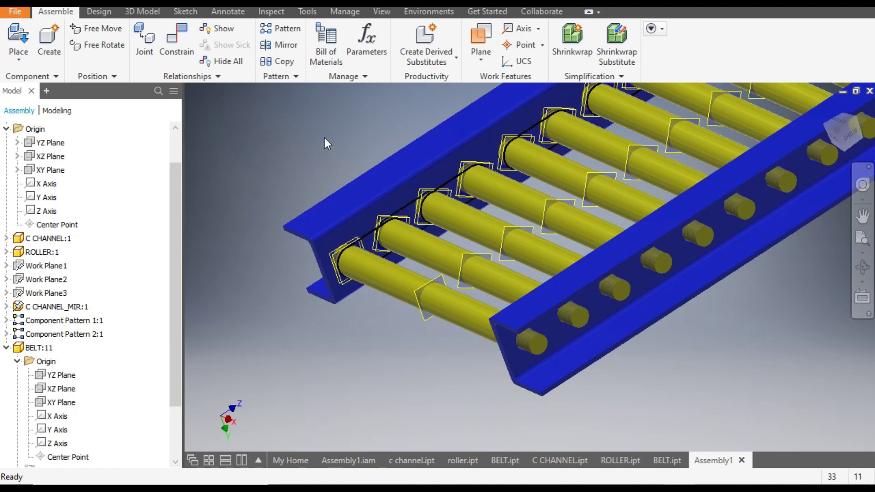
Step: Mate the grooved roller end's axis on the far channel to Work Plane3, then close the constraint tool
left_click(171, 43)
scroll(625, 283, "up", 3)
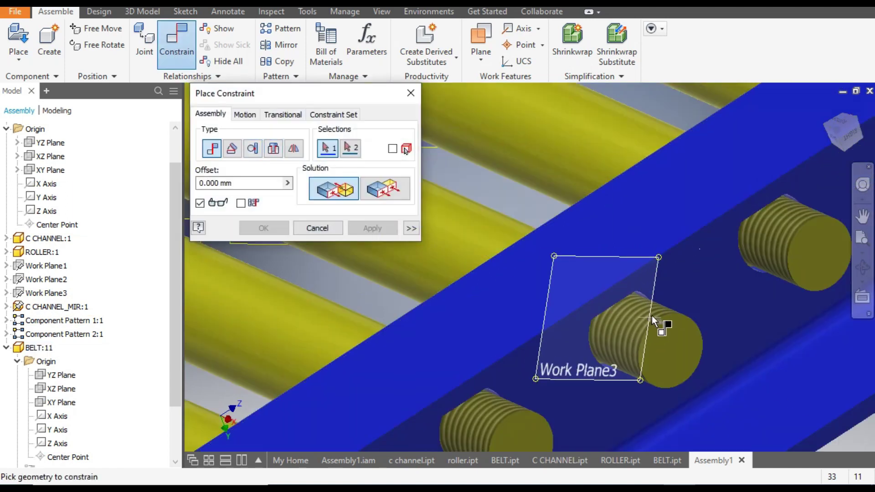
scroll(555, 286, "down", 5)
scroll(554, 280, "up", 2)
scroll(594, 314, "up", 2)
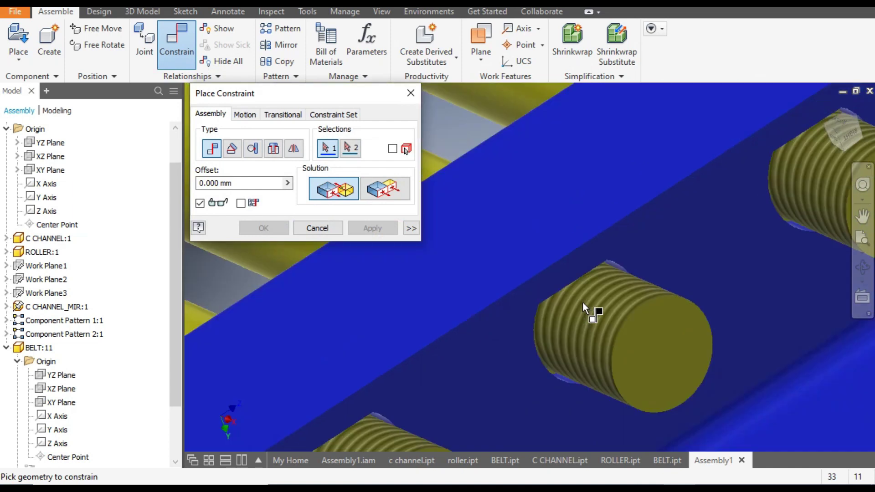
left_click(638, 313)
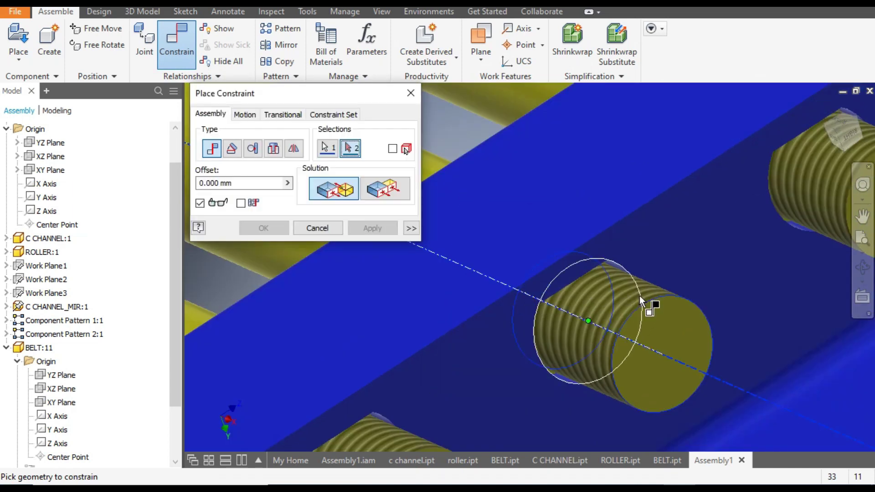
scroll(565, 400, "up", 2)
left_click(566, 378)
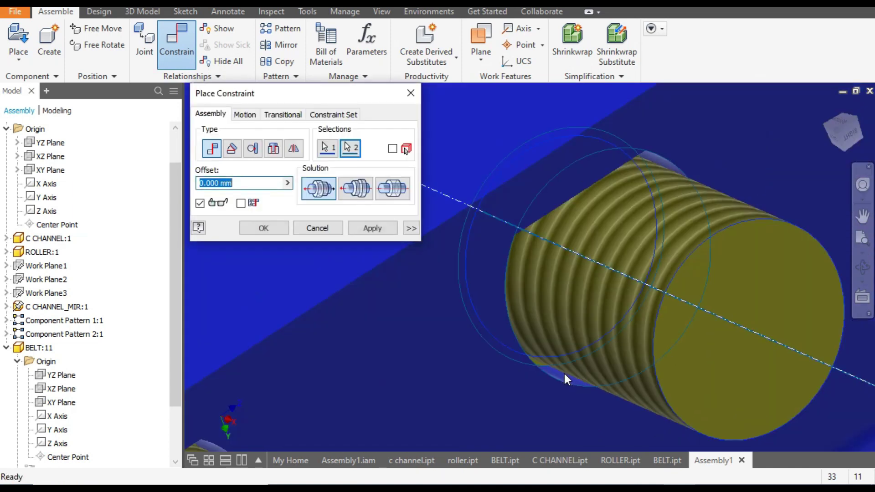
left_click(372, 227)
scroll(634, 230, "down", 5)
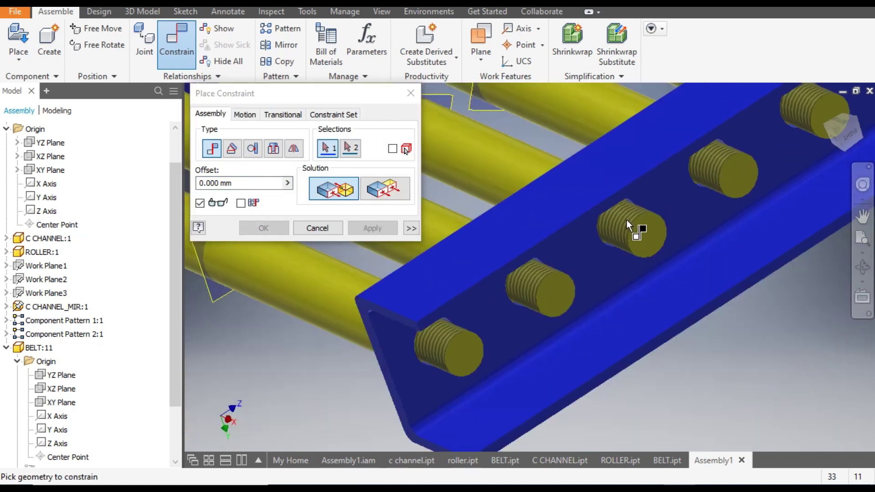
left_click(317, 228)
scroll(502, 256, "down", 3)
Step: Drag the roller pattern to test its constraints while repositioning the view over the conveyor
middle_click_drag(501, 255, 494, 245)
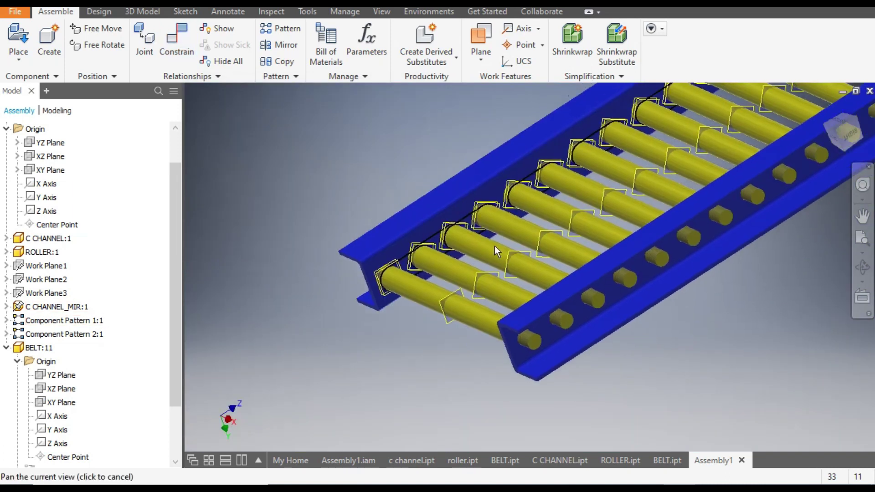
scroll(475, 218, "up", 4)
left_click_drag(475, 218, 579, 201)
scroll(579, 203, "down", 4)
scroll(671, 275, "up", 2)
middle_click_drag(672, 275, 624, 408)
middle_click_drag(631, 202, 577, 241)
scroll(375, 319, "up", 5)
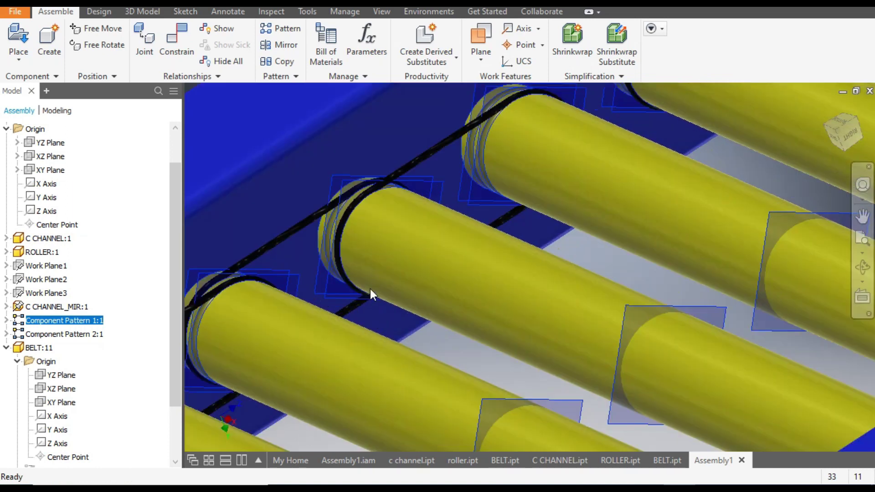
middle_click_drag(371, 293, 556, 295)
scroll(547, 346, "down", 5)
scroll(444, 331, "up", 2)
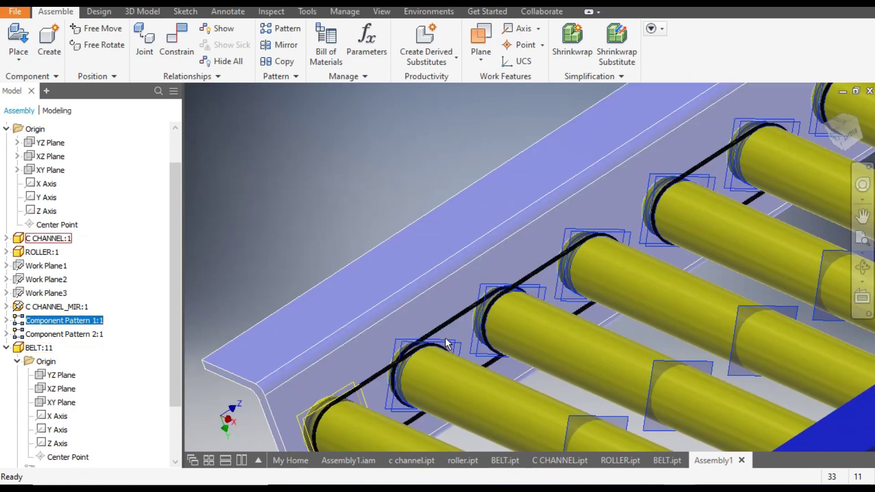
Step: Collapse BELT:11 in the model tree and open the Pattern Component dialog
left_click(442, 327)
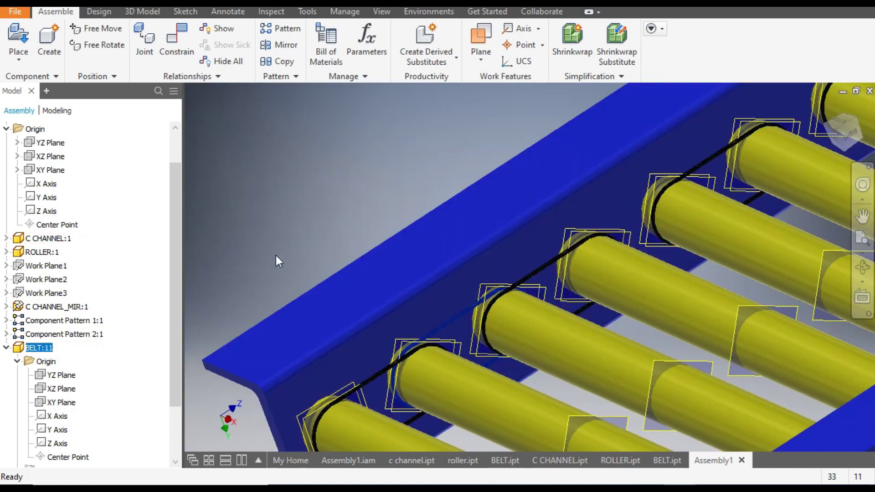
left_click(6, 348)
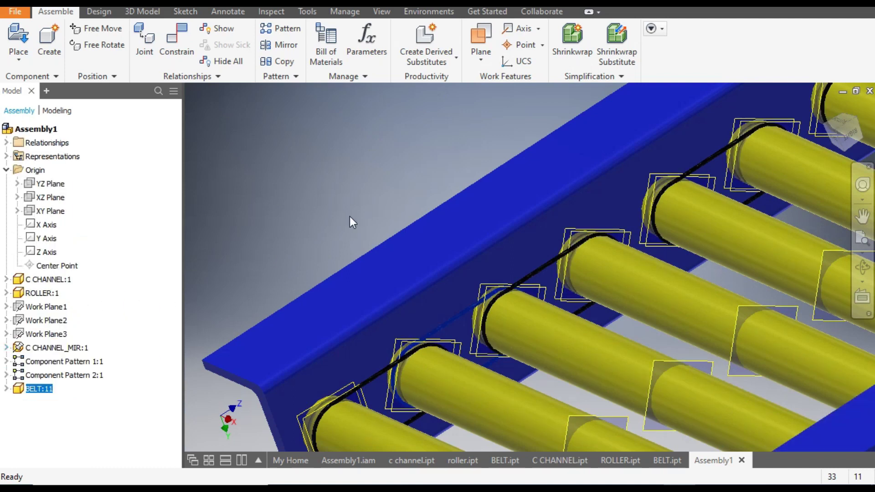
middle_click_drag(426, 441, 441, 384)
left_click(314, 148)
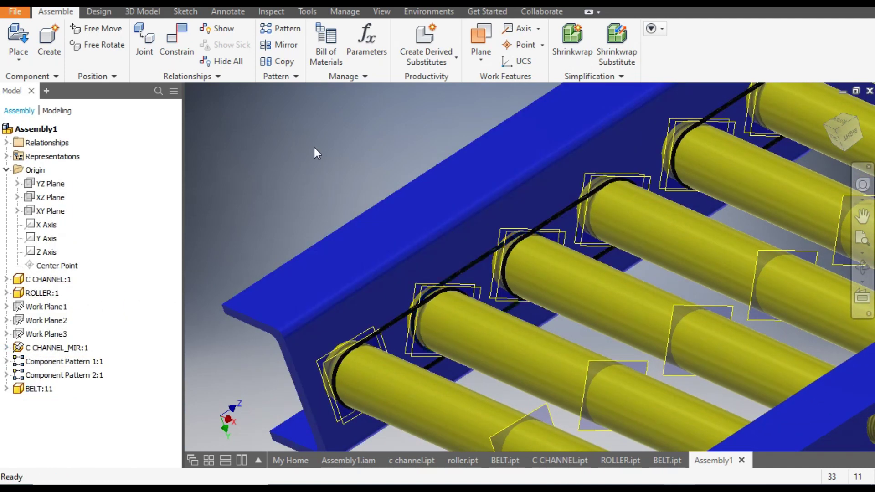
left_click(298, 32)
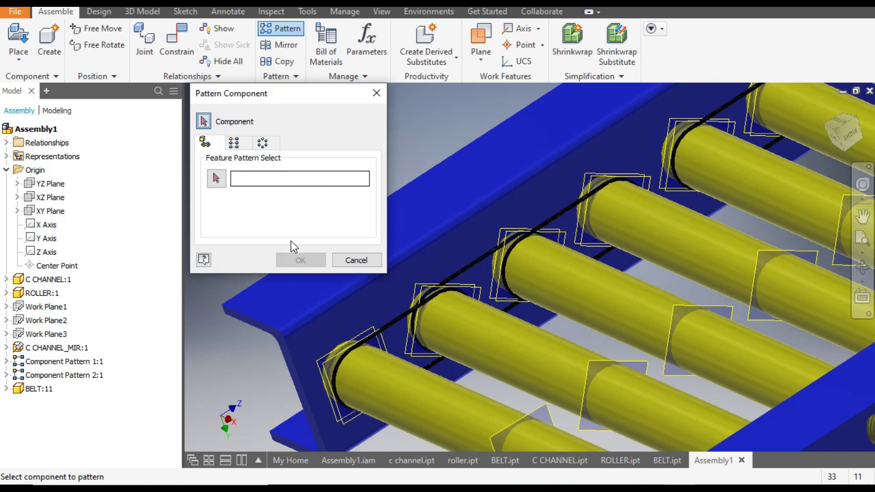
Step: Choose BELT:11 for a rectangular pattern with the channel edge as column direction
left_click(33, 390)
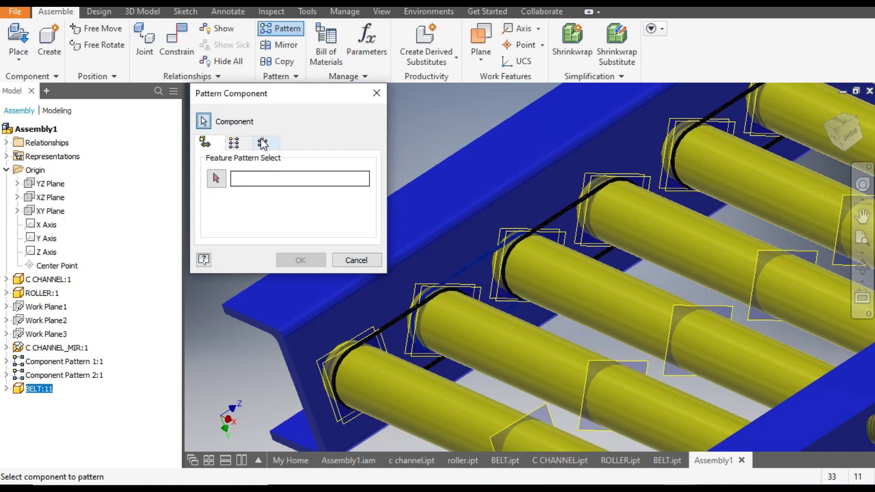
left_click(240, 144)
middle_click_drag(646, 149, 509, 239)
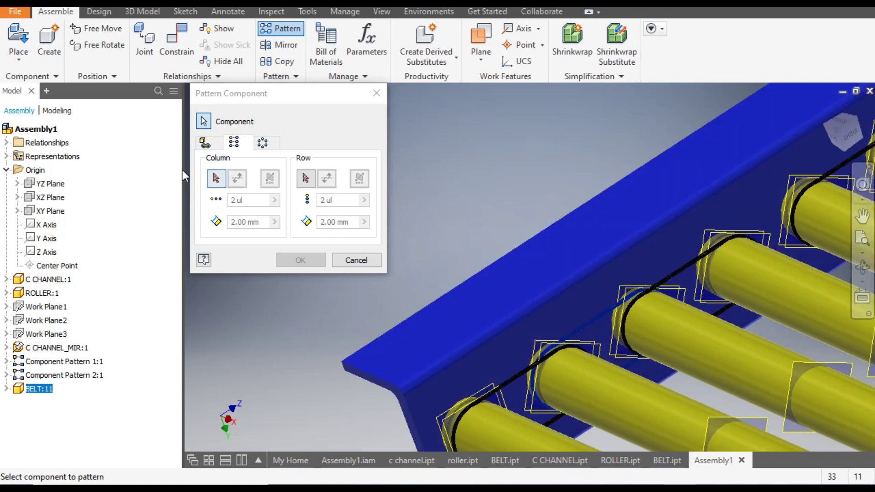
left_click(216, 180)
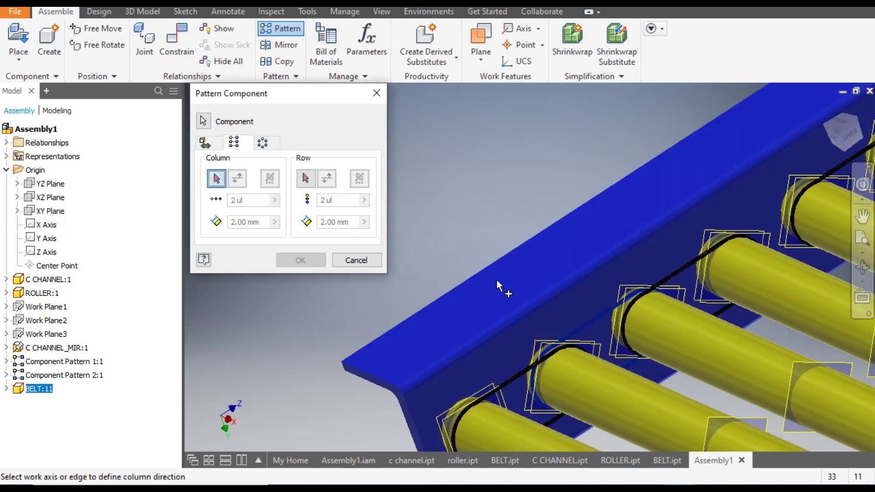
left_click(478, 275)
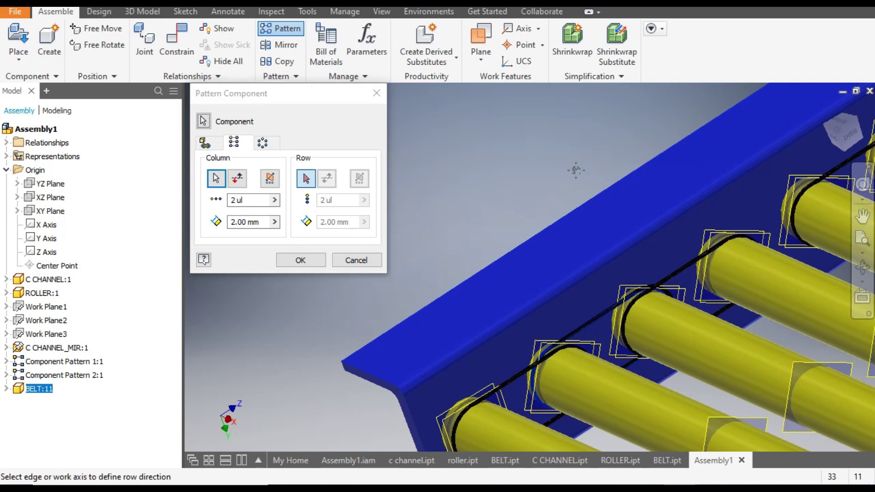
Step: Set 9 belt copies at 100 mm column spacing and create the pattern
middle_click_drag(479, 275, 324, 296)
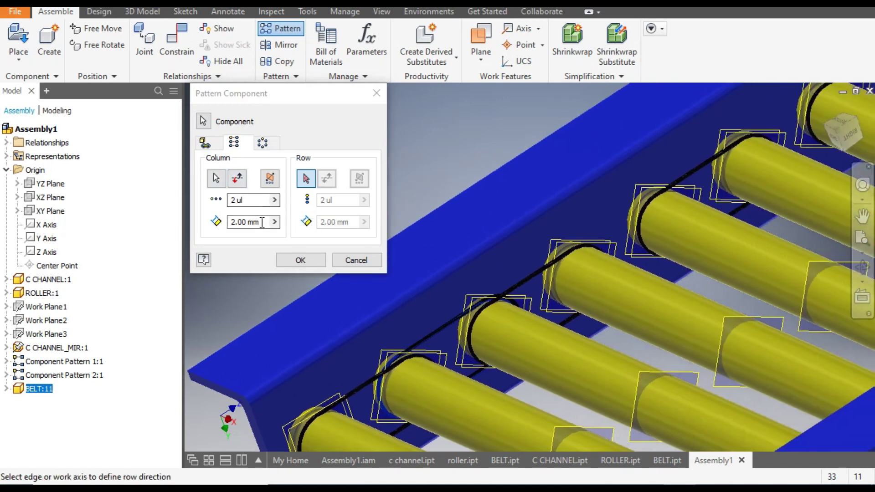
left_click_drag(261, 222, 236, 223)
type("100")
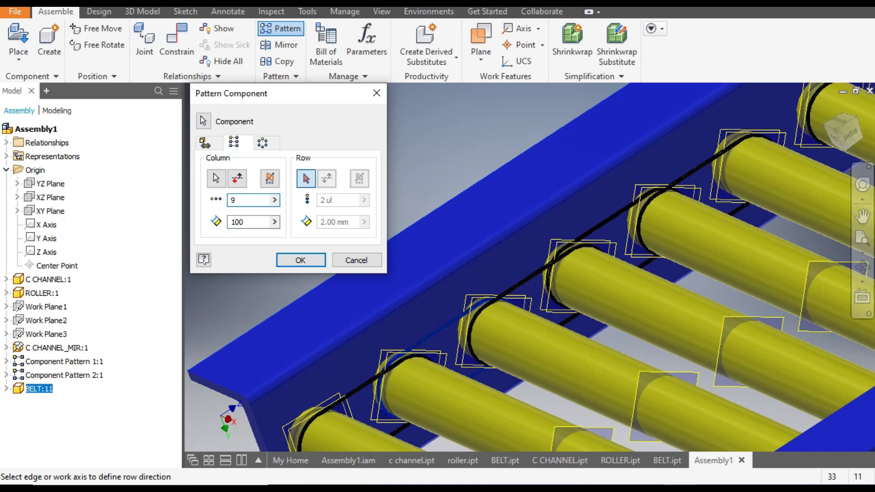
scroll(543, 355, "down", 6)
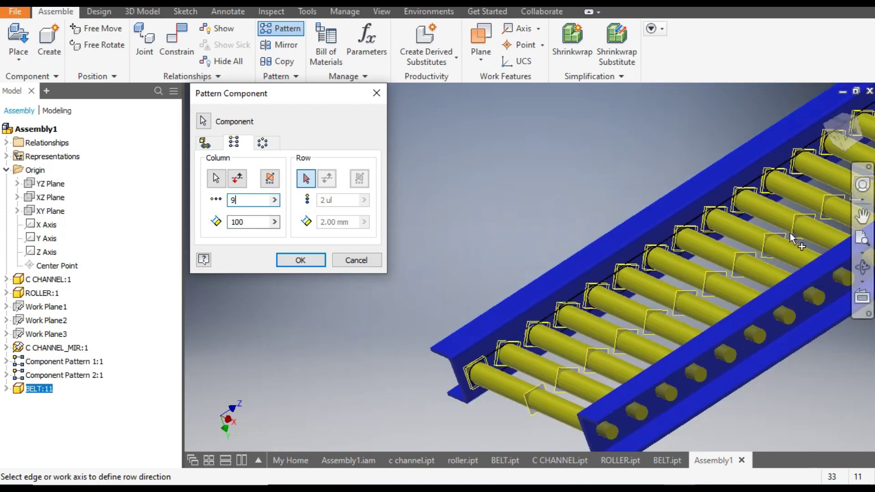
scroll(838, 196, "up", 5)
scroll(837, 196, "up", 3)
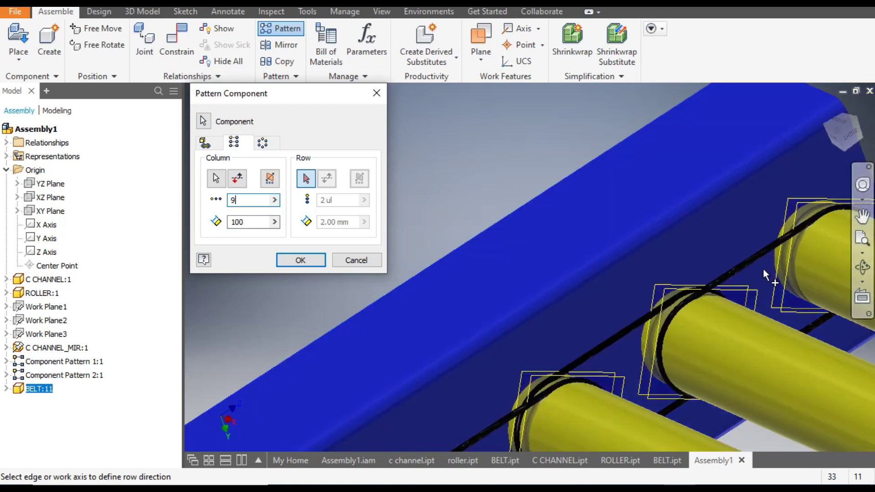
scroll(667, 306, "down", 2)
scroll(663, 321, "up", 3)
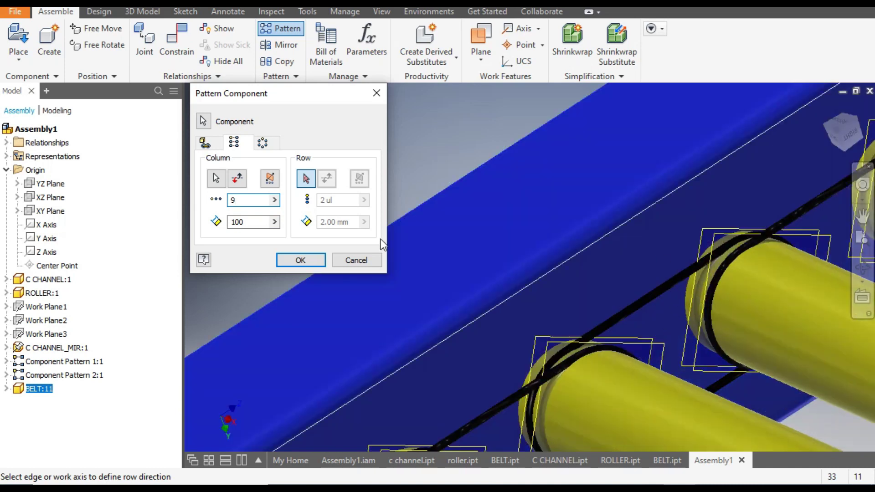
left_click(301, 260)
scroll(720, 139, "down", 5)
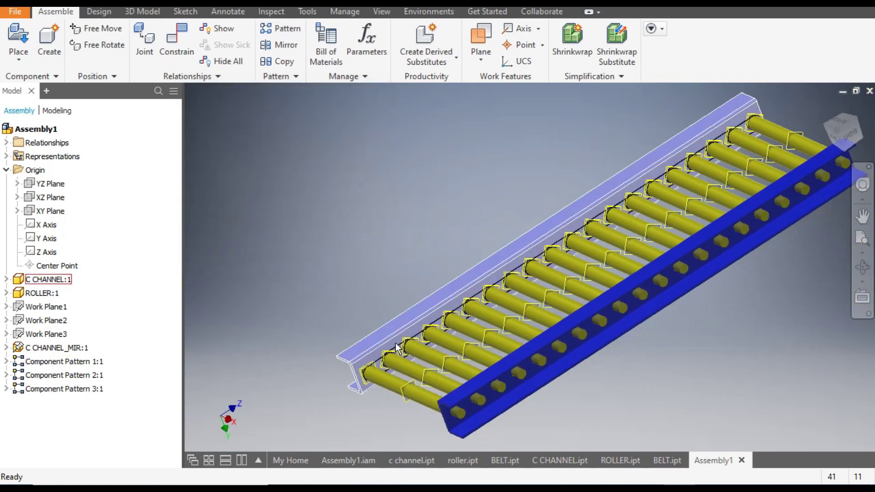
scroll(415, 376, "up", 4)
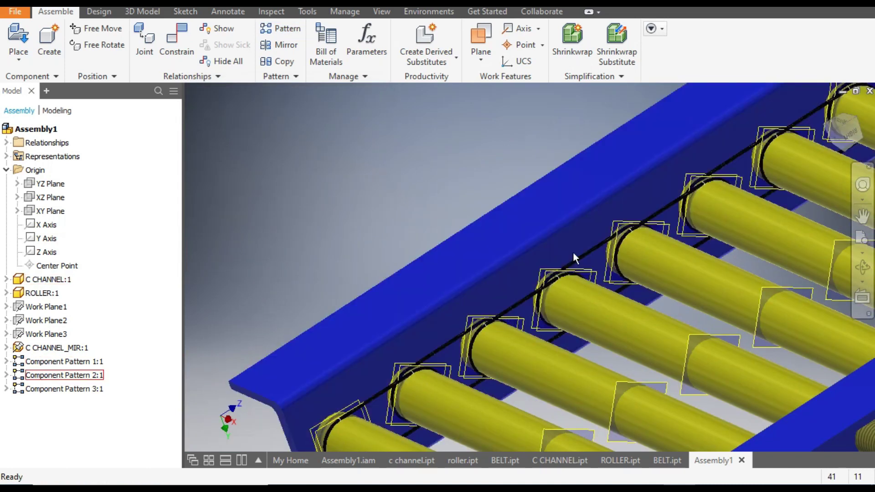
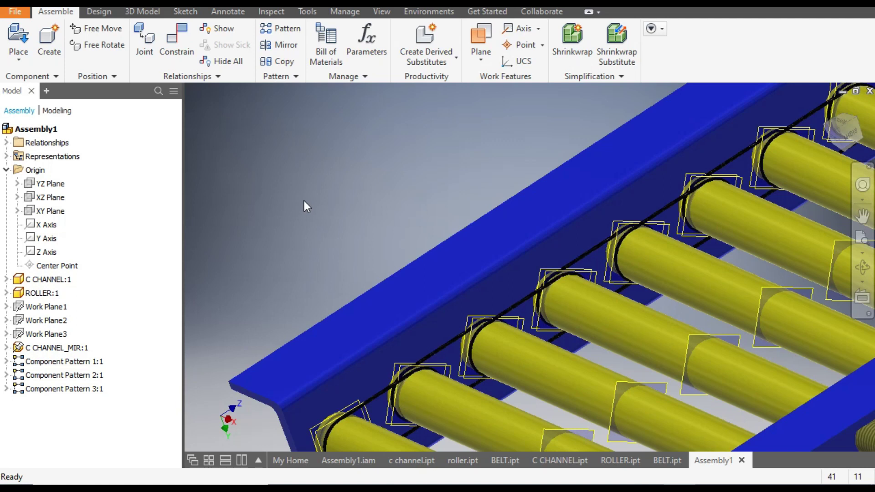
Step: Select Component Pattern 3:1 and Component Pattern 2:1 together in the model browser
left_click(50, 391)
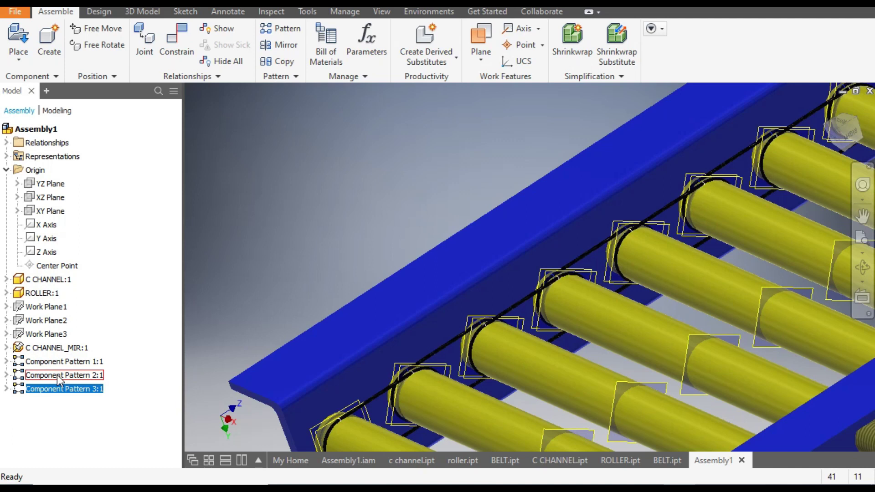
left_click(58, 375, "ctrl")
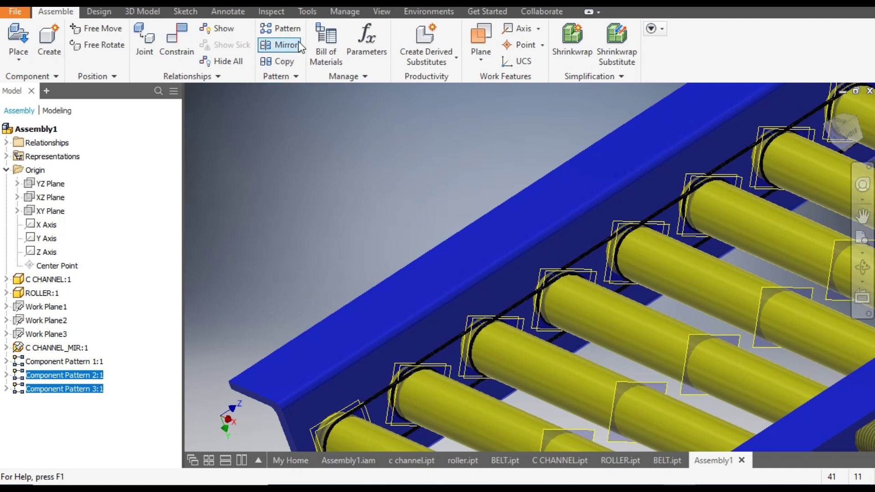
Step: Mirror both belt patterns about the YZ Plane, accepting the BELT_MIR file names
left_click(284, 44)
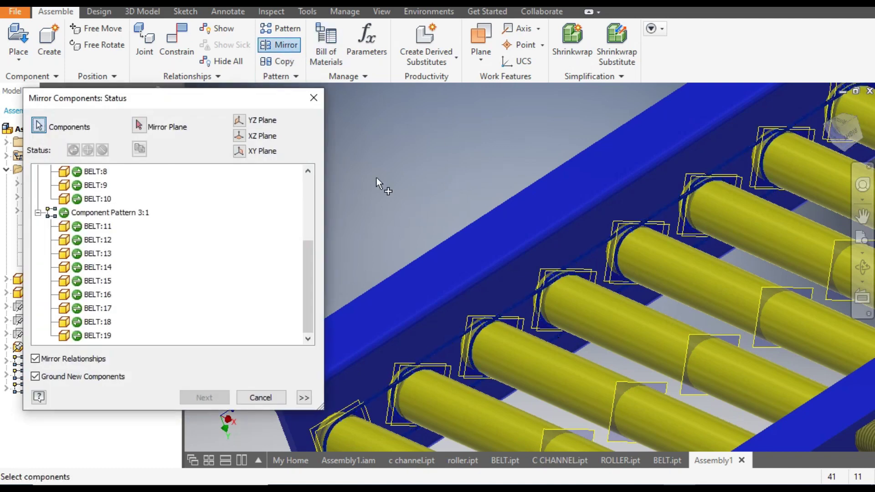
left_click(139, 126)
left_click(824, 123)
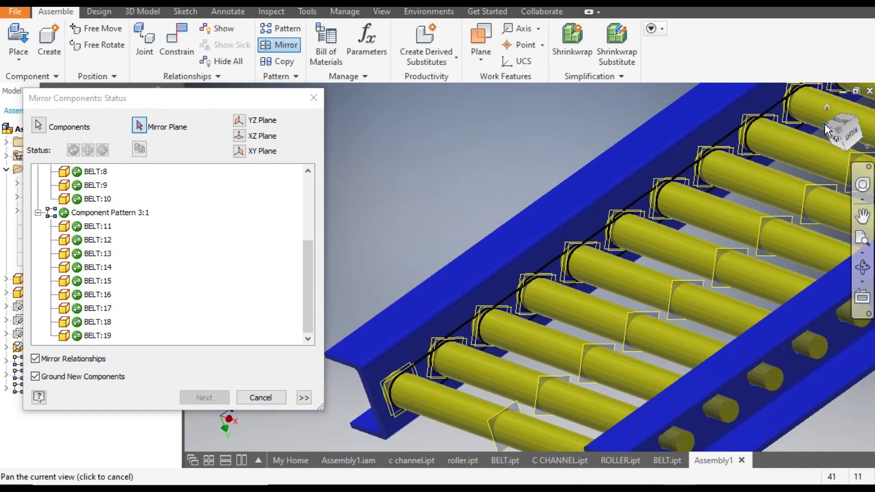
scroll(519, 199, "down", 5)
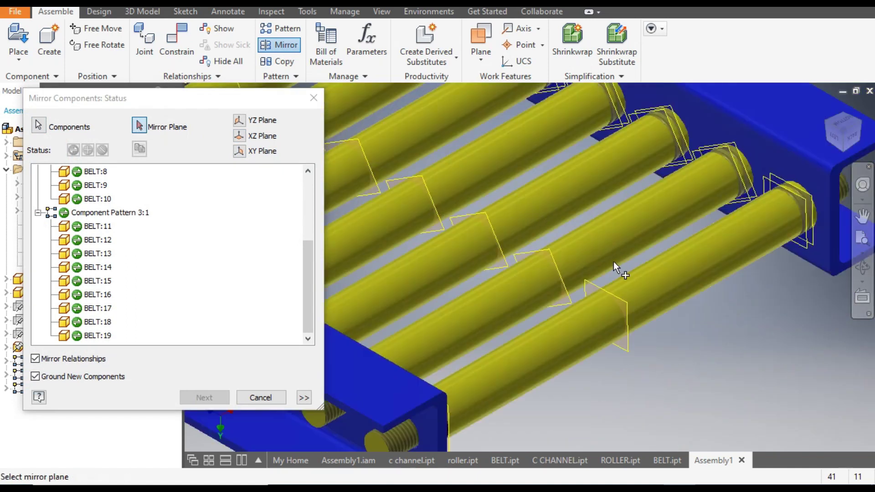
left_click(591, 286)
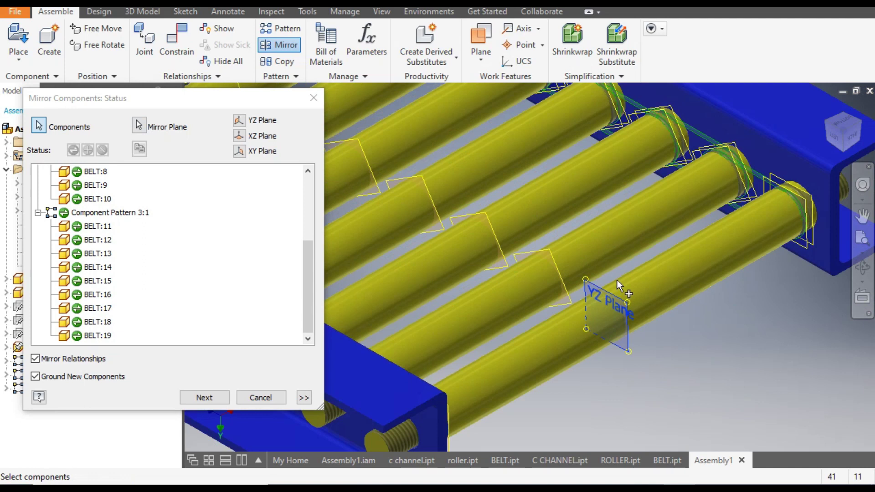
scroll(834, 365, "up", 3)
scroll(657, 173, "down", 6)
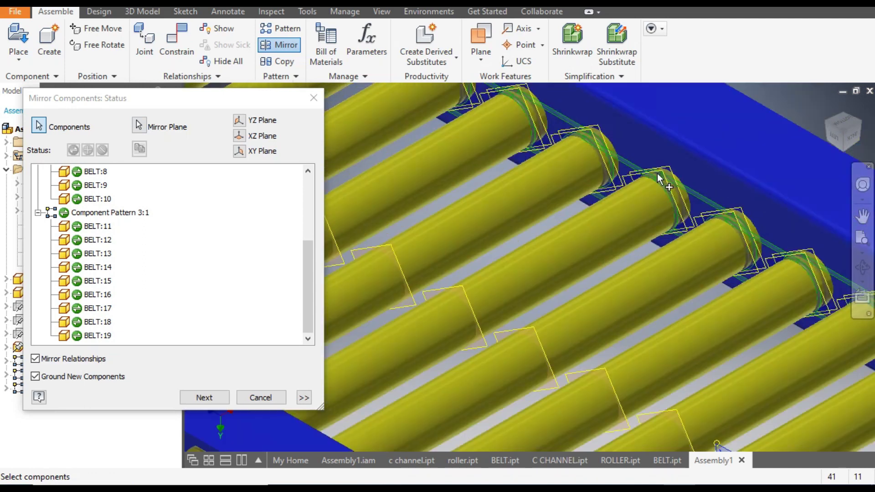
scroll(674, 238, "up", 7)
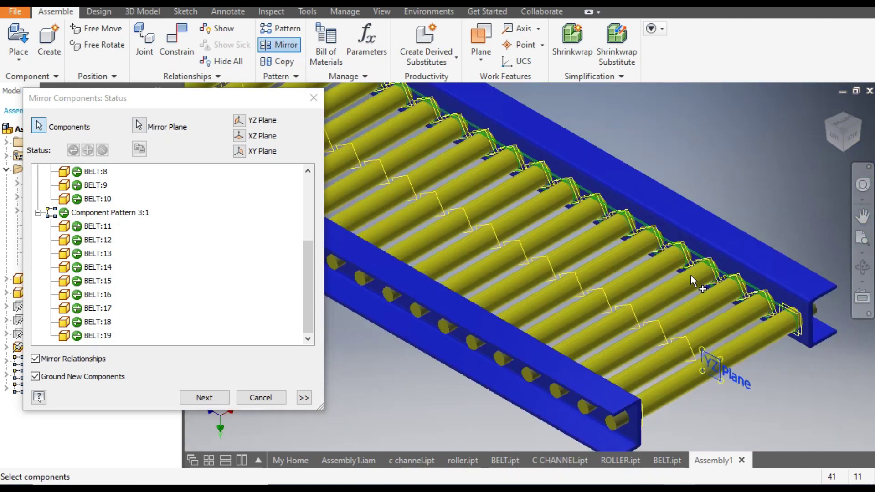
scroll(431, 112, "down", 5)
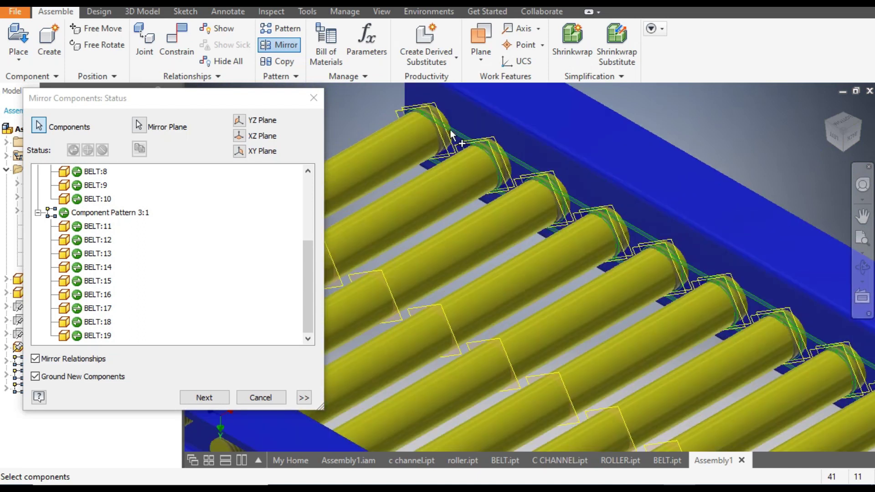
left_click(205, 398)
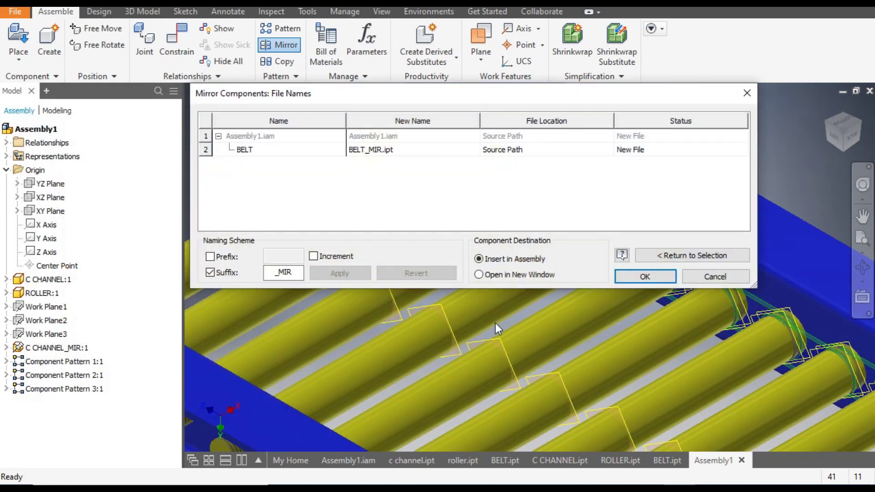
left_click(642, 278)
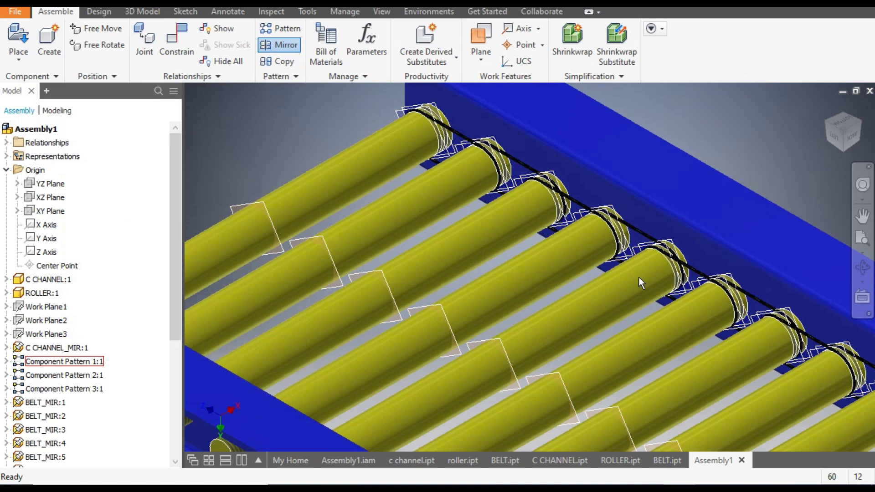
scroll(450, 237, "down", 5)
scroll(451, 237, "up", 5)
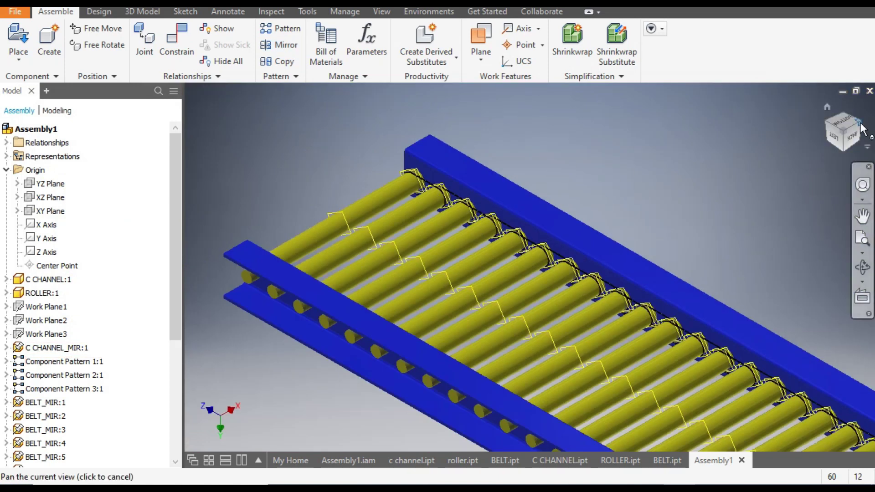
left_click(827, 112)
scroll(481, 277, "down", 8)
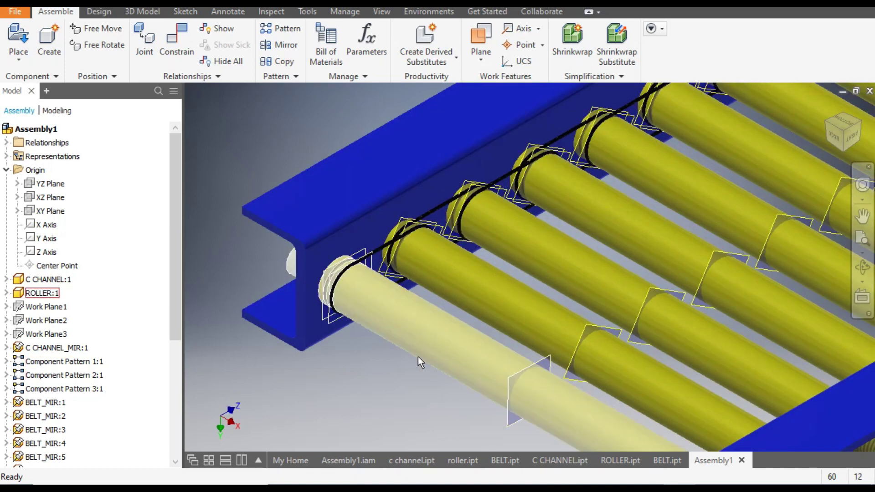
Step: In the ROLLER part, hide Work Plane1 and Work Plane2
left_click(618, 460)
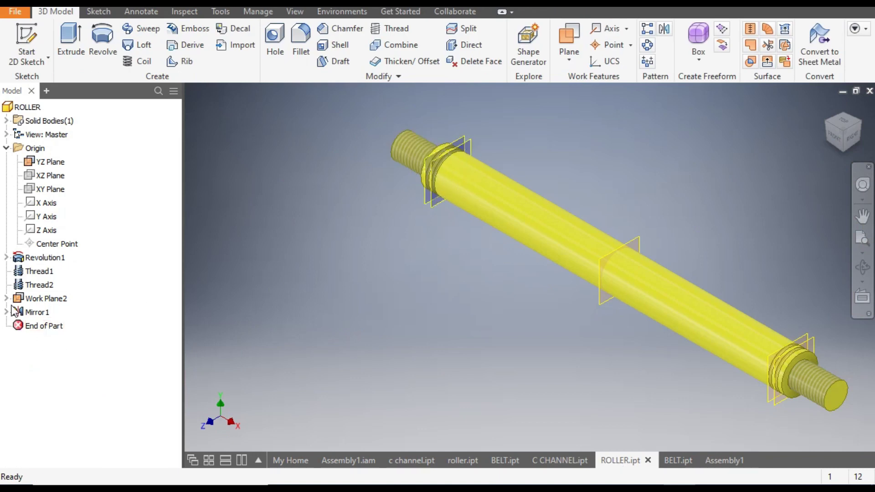
left_click(36, 300)
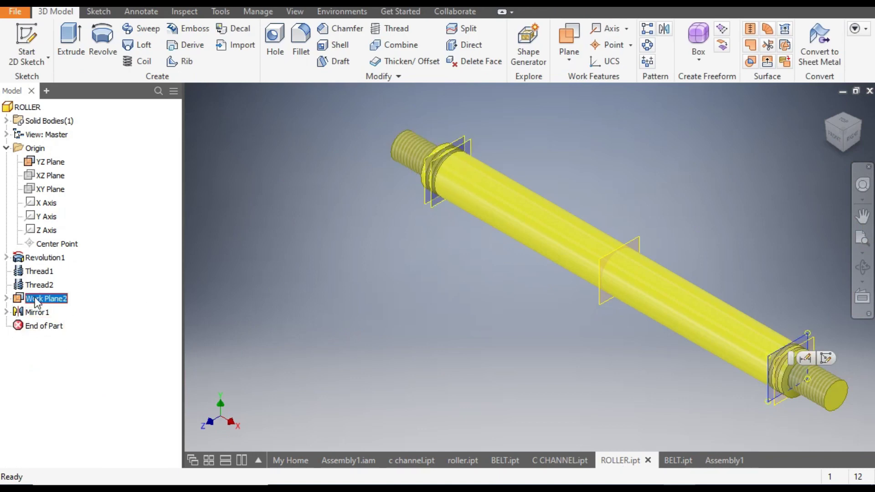
left_click(7, 299)
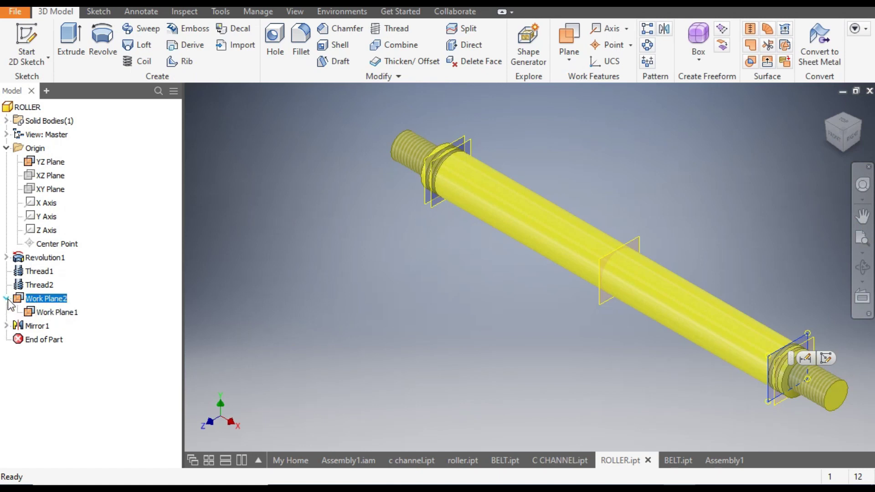
left_click(58, 313, "ctrl")
right_click(58, 315)
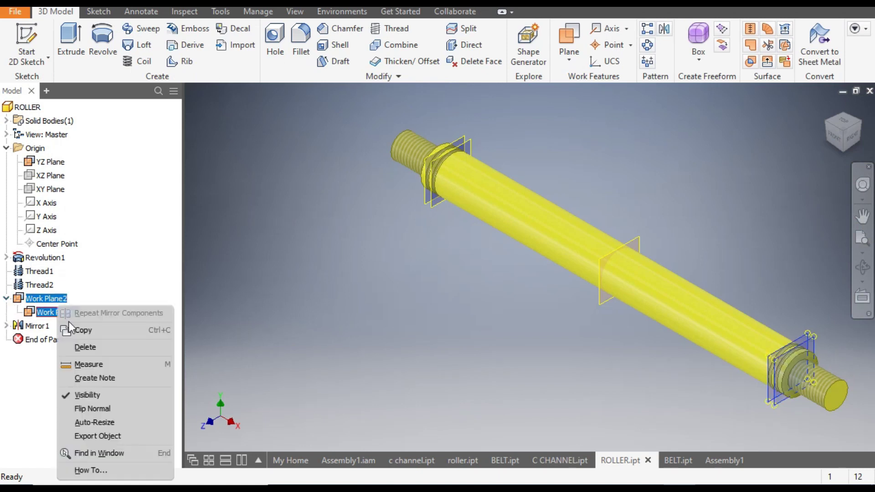
left_click(92, 396)
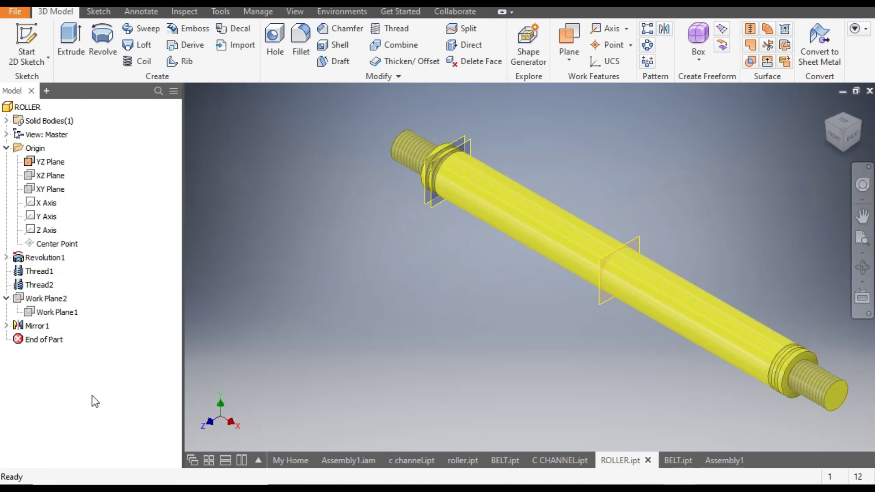
Step: Hide the work plane at the roller's left end, then address the roller's YZ Plane
left_click(469, 142)
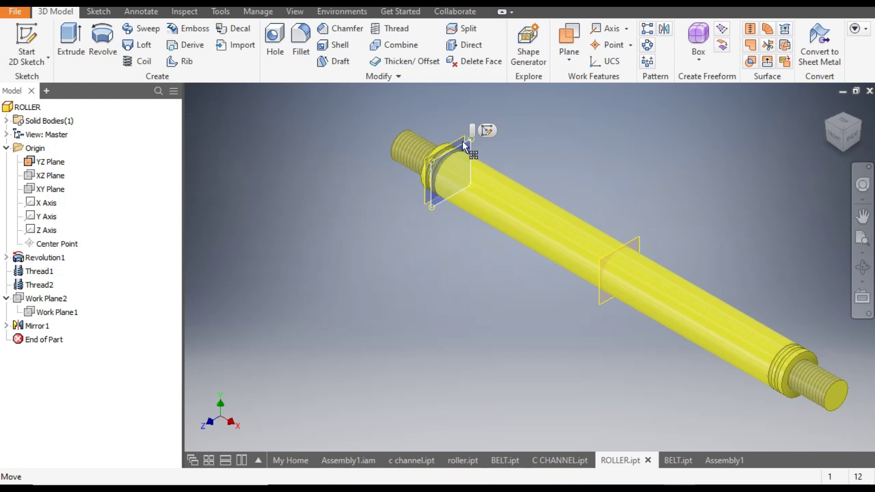
right_click(469, 152)
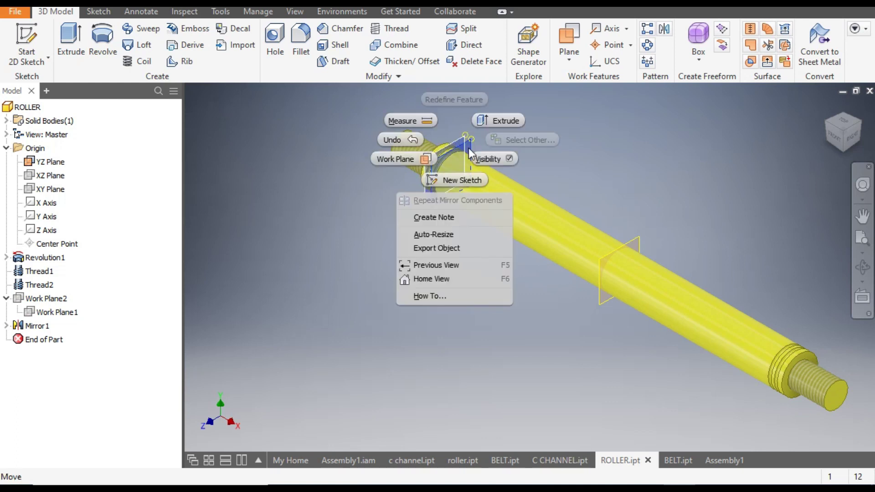
left_click(494, 162)
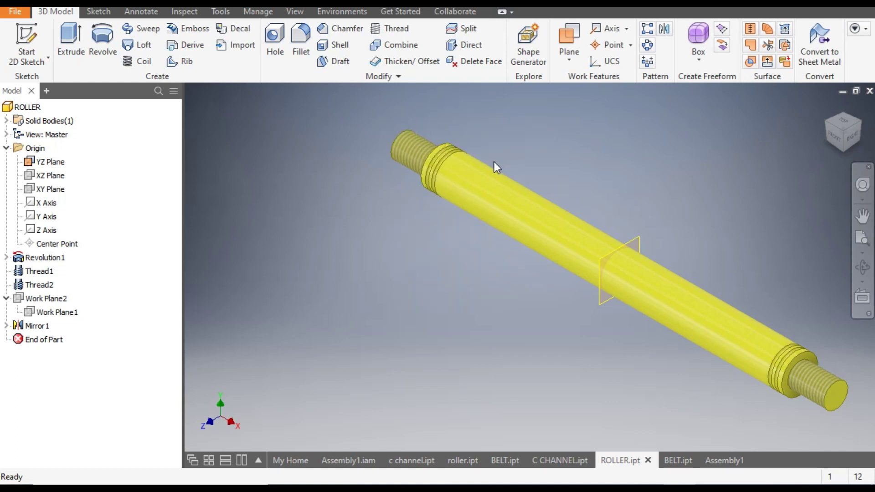
left_click(641, 246)
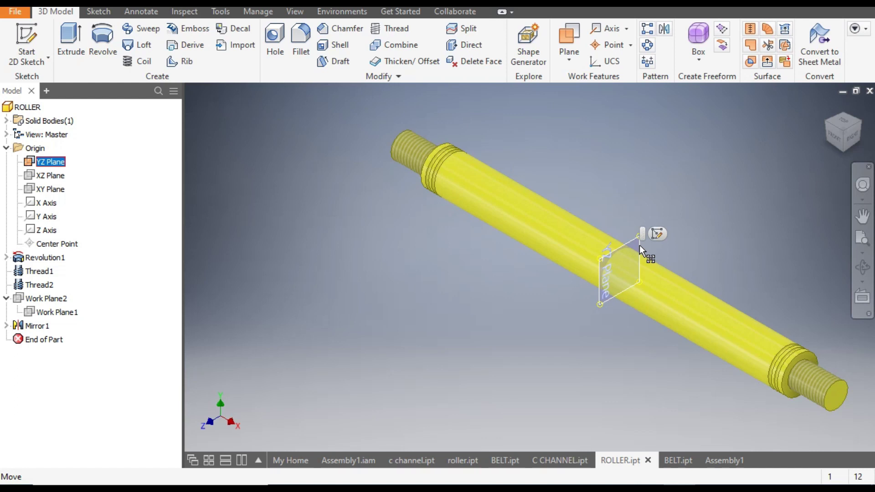
right_click(639, 245)
key("Escape")
key("Escape")
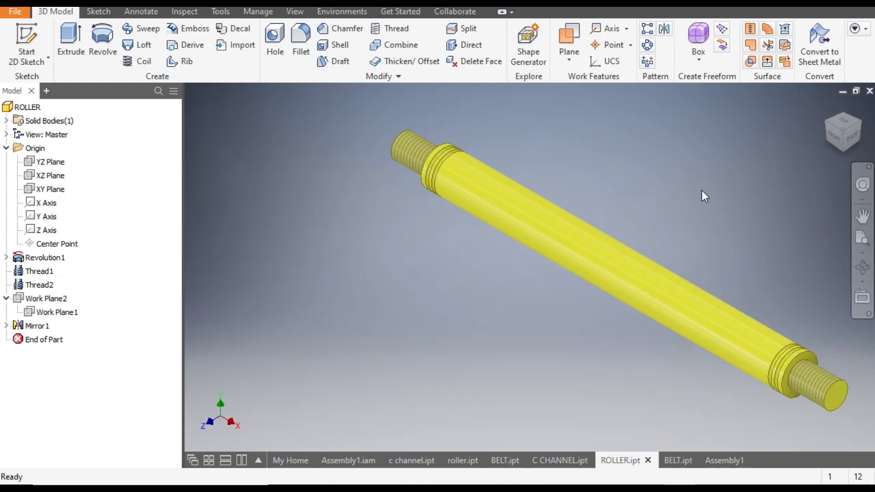
Step: Return to the Assembly1 document and zoom in and out on the conveyor
left_click(715, 459)
scroll(401, 237, "down", 4)
scroll(405, 291, "up", 3)
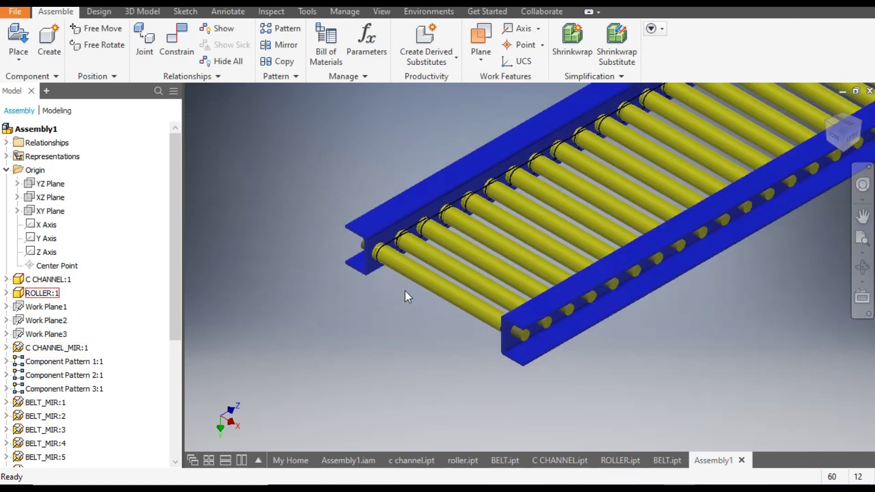
scroll(406, 291, "up", 5)
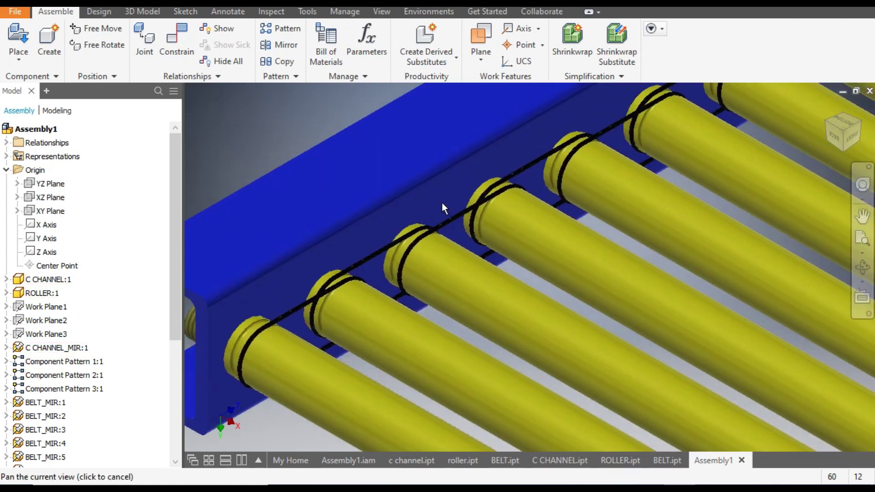
scroll(616, 150, "up", 5)
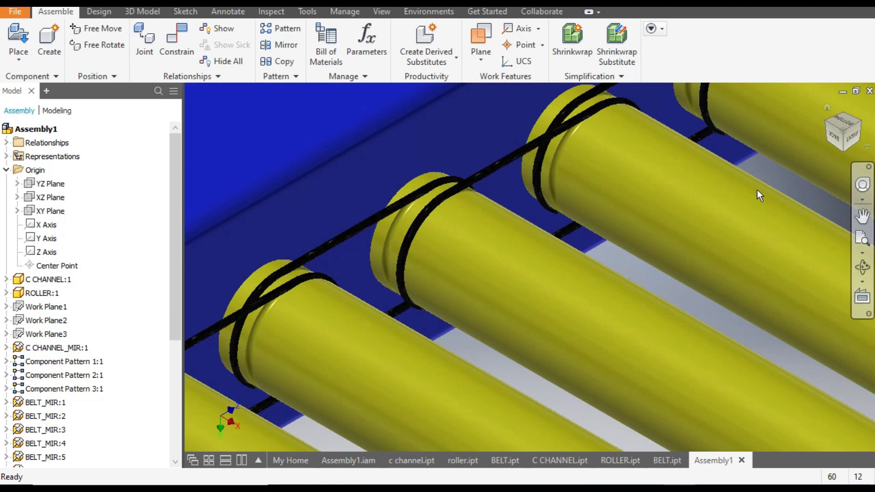
scroll(757, 189, "down", 5)
scroll(501, 218, "up", 5)
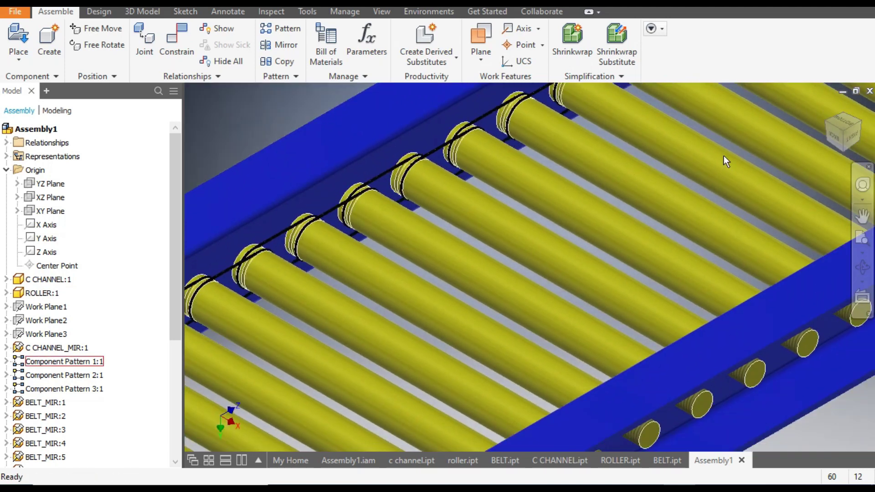
scroll(727, 161, "down", 8)
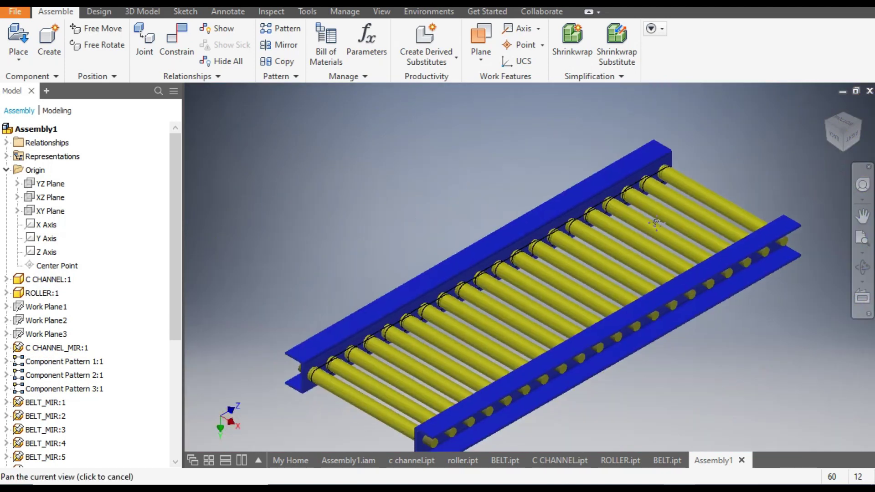
scroll(656, 222, "up", 2)
Step: View the conveyor from corner views on both sides and pan slightly
left_click(824, 122)
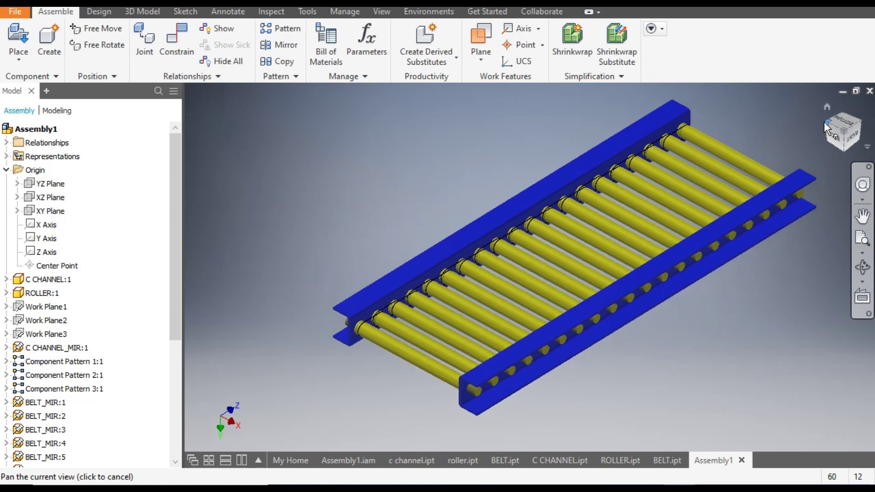
scroll(492, 265, "up", 6)
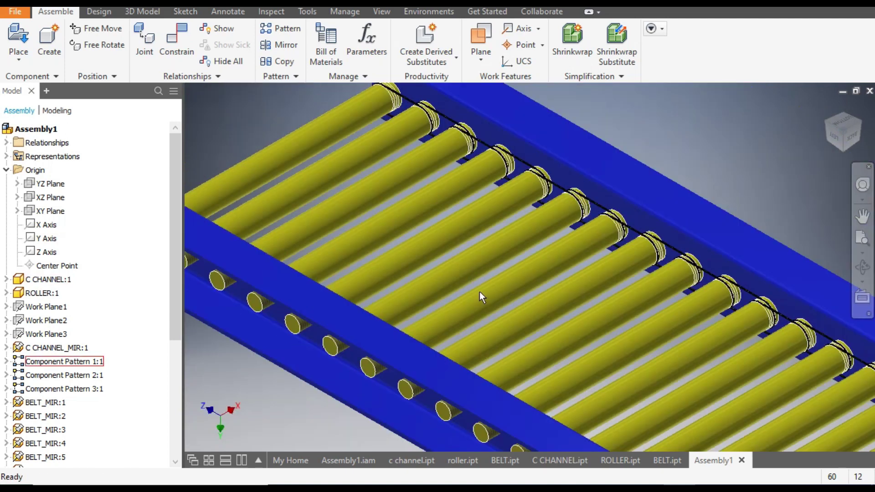
scroll(480, 296, "down", 5)
left_click(844, 120)
scroll(516, 261, "up", 4)
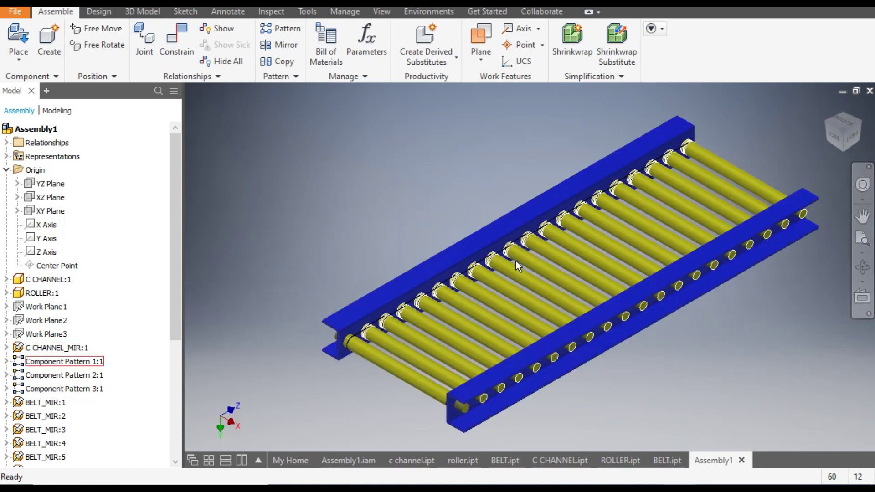
middle_click_drag(516, 261, 492, 248)
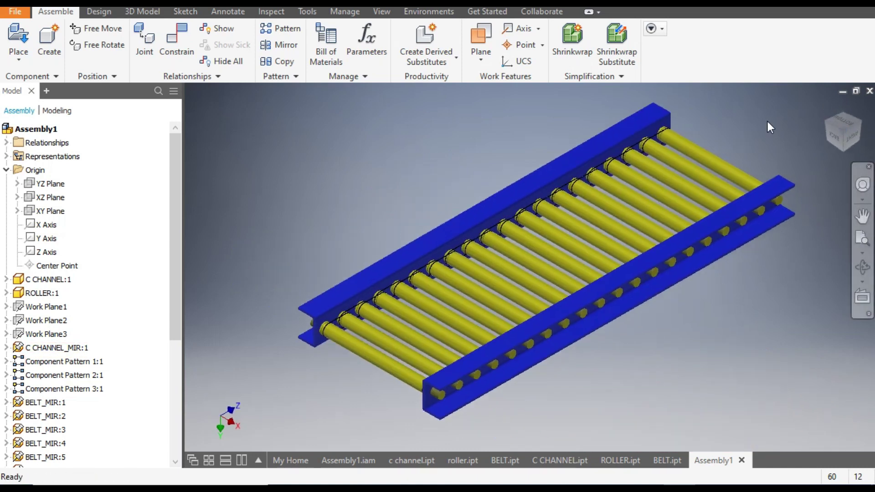